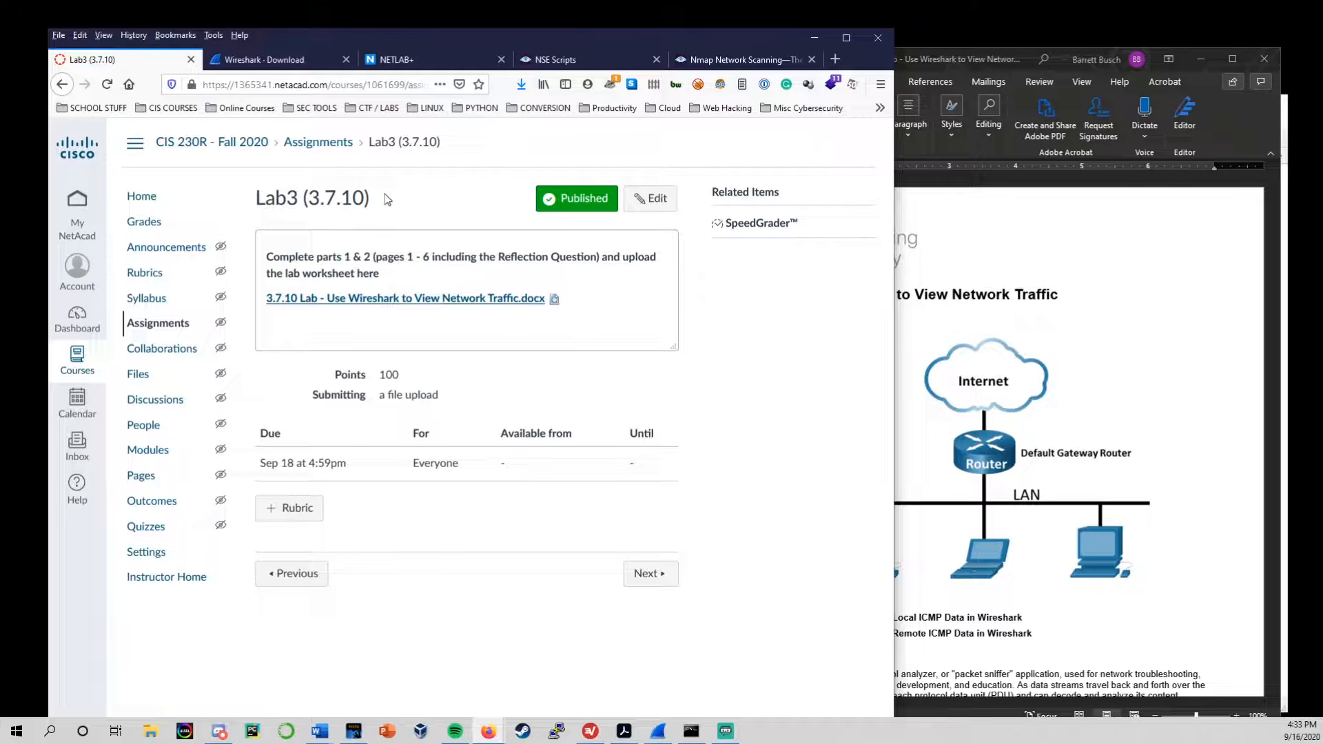
Compare the Lab3 (3.7.10) assignment page with the title and topology diagram of the lab worksheet in Word.
left_click(1011, 298)
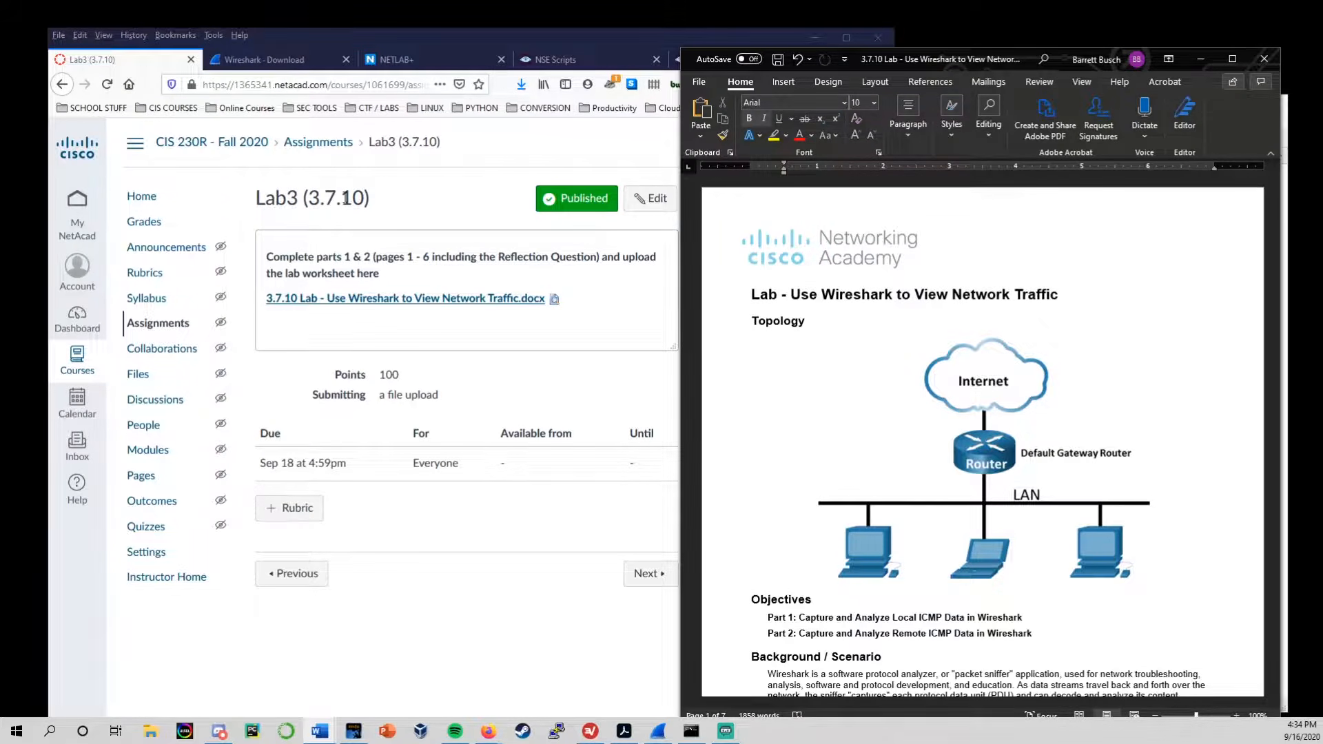
left_click(817, 295)
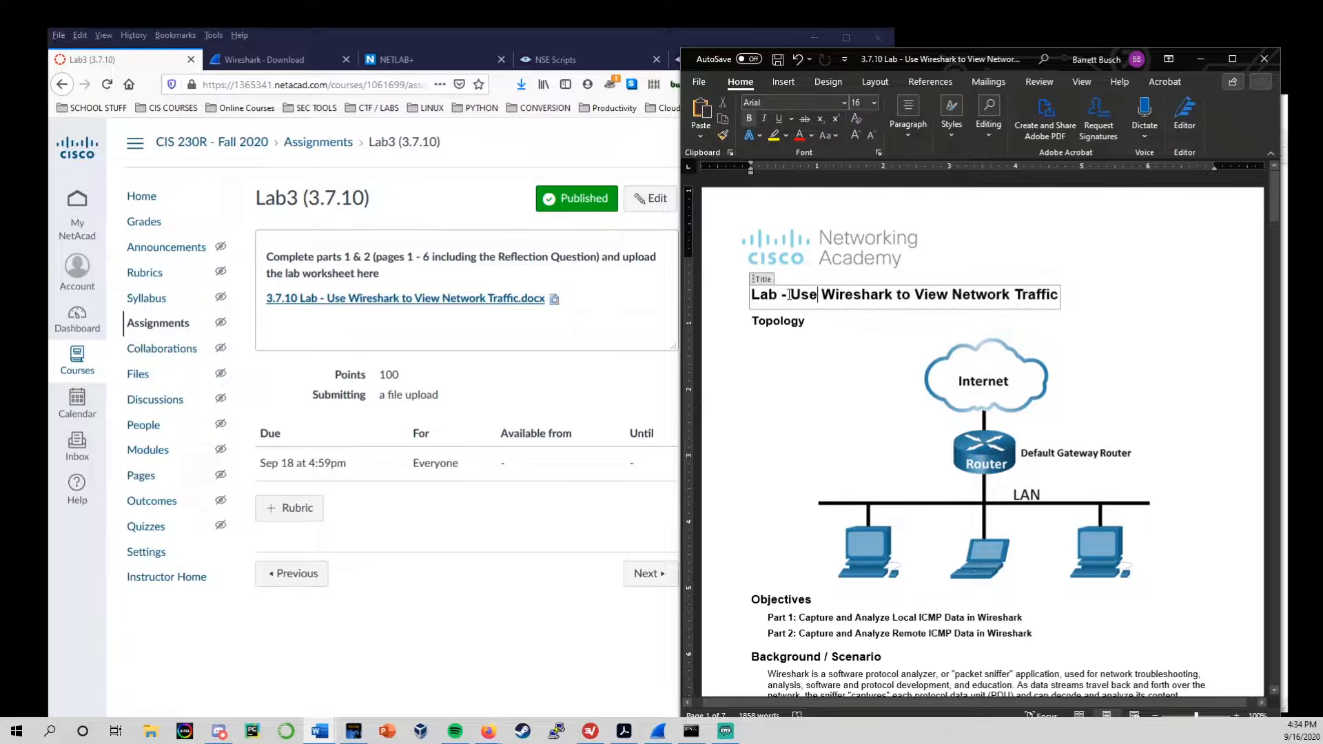
left_click_drag(790, 295, 1019, 289)
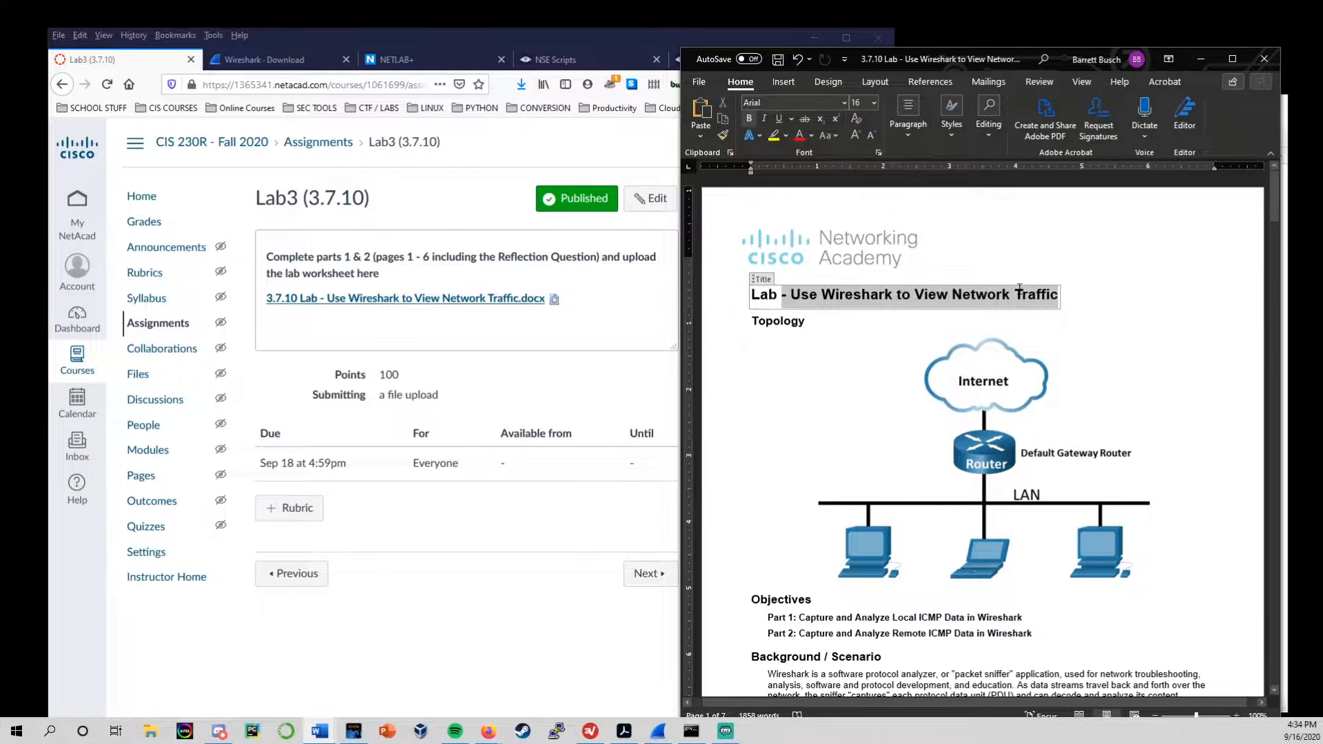
left_click(867, 369)
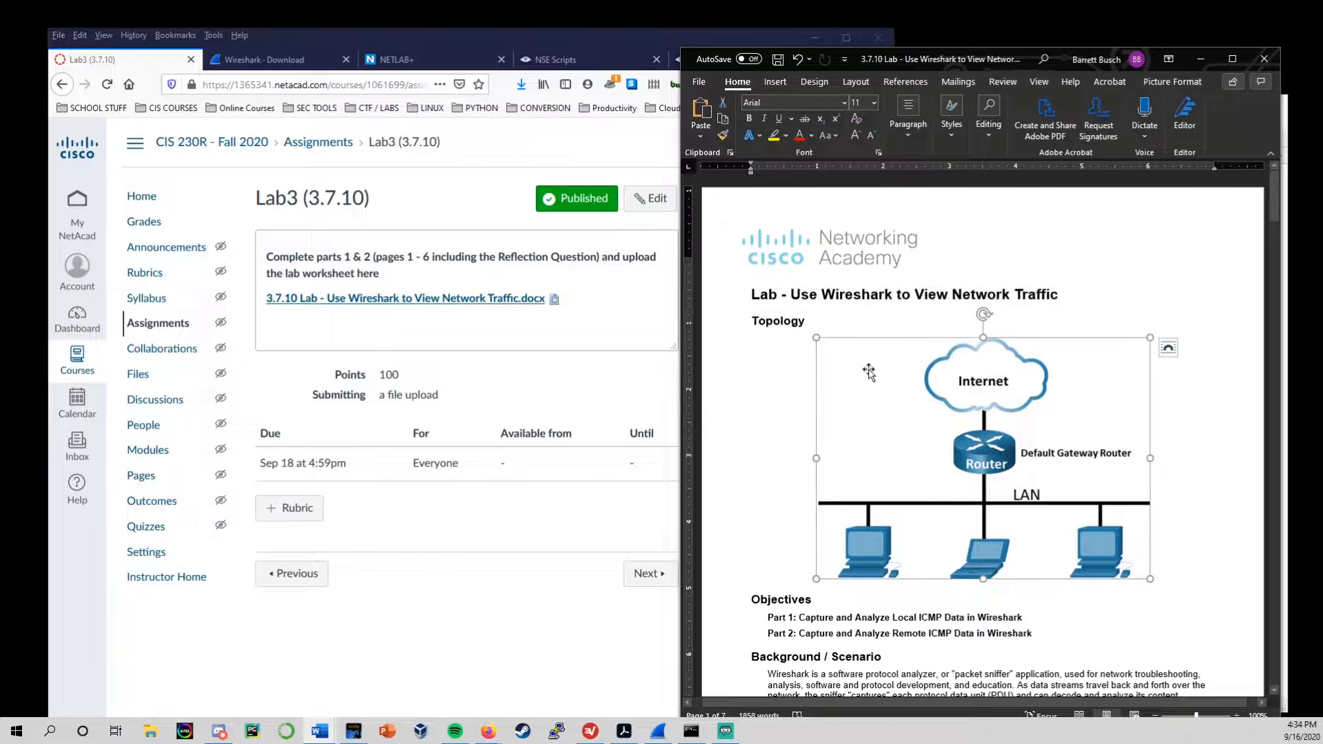
left_click(589, 382)
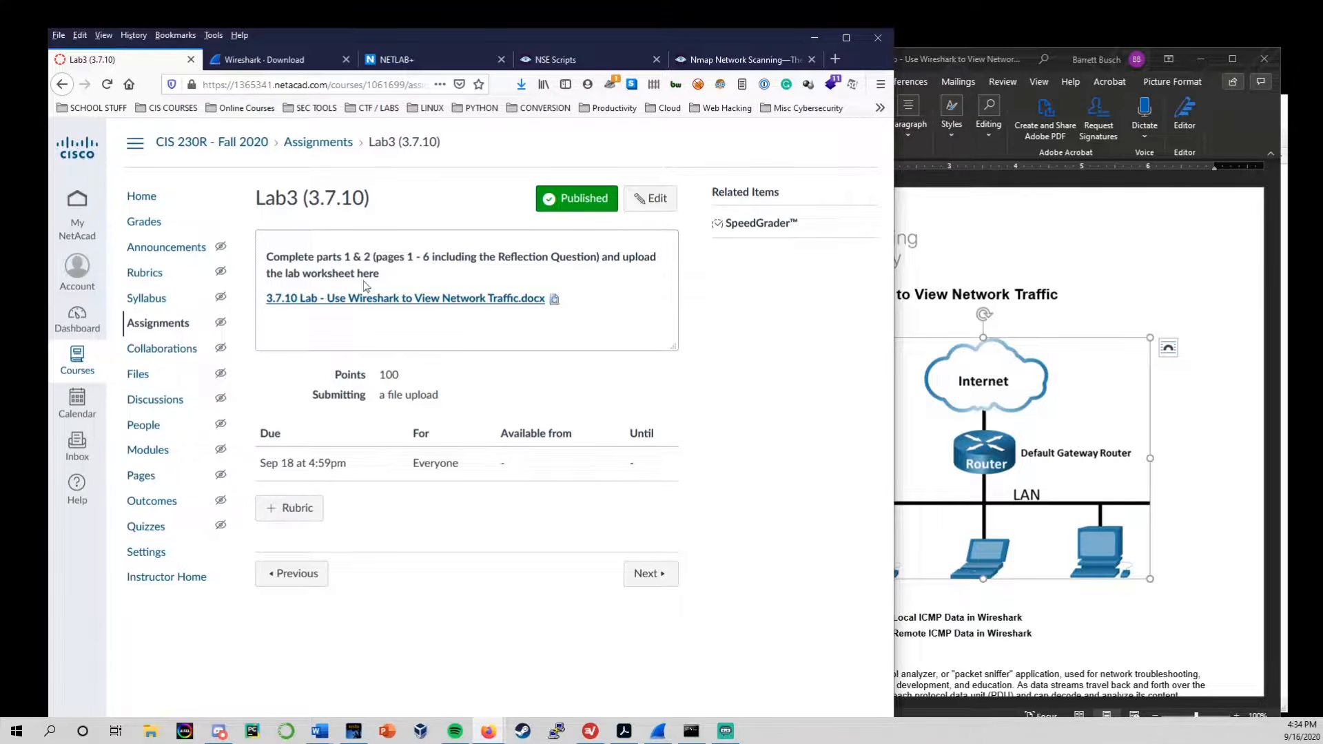
left_click_drag(257, 197, 299, 198)
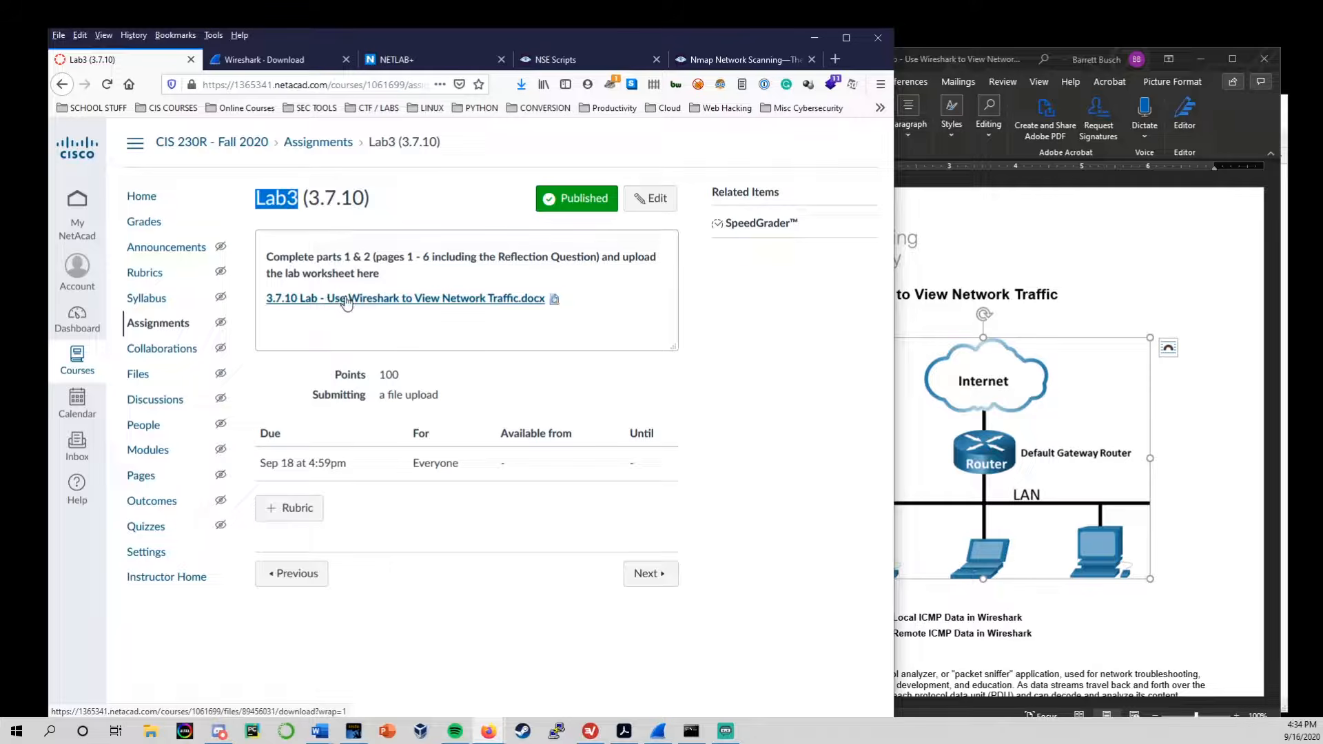
Skim the Word lab worksheet from the objectives to the MAC address questions in Part 1 Step 3, and return to its first page.
left_click(1134, 332)
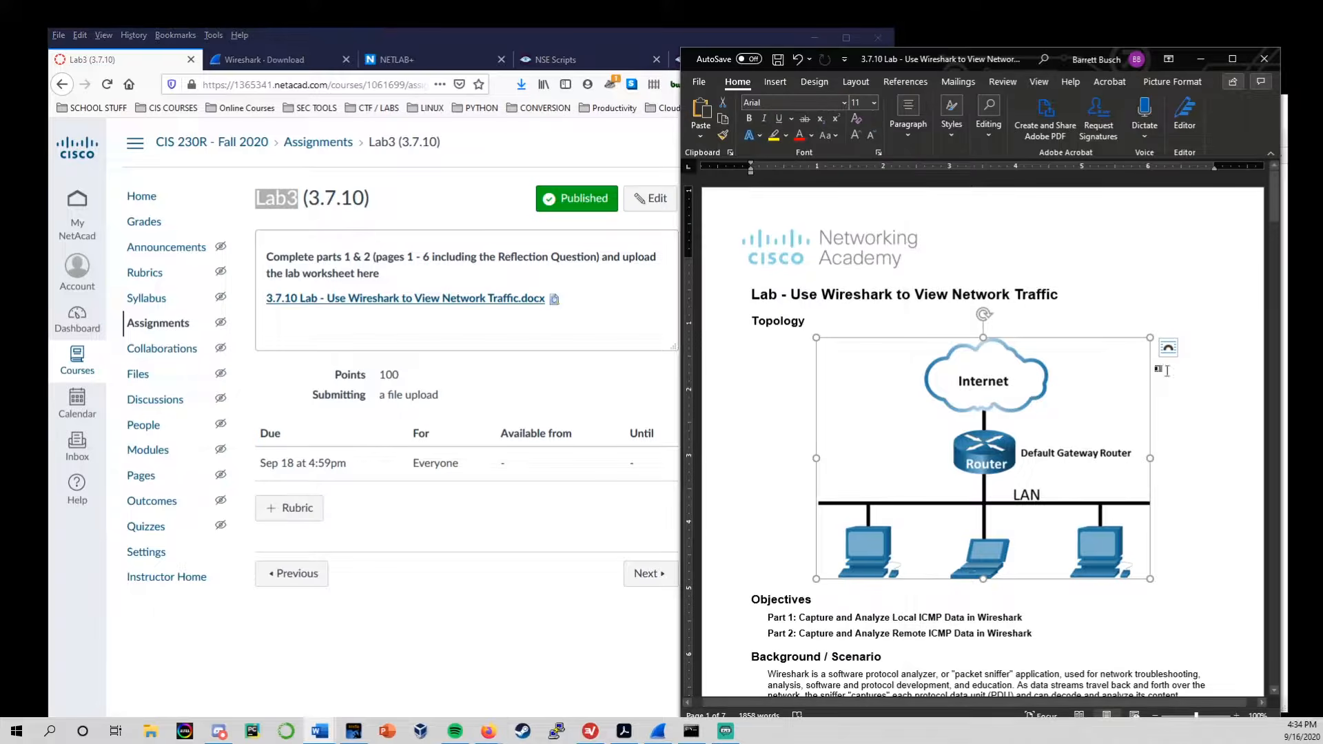
left_click_drag(1015, 69, 946, 71)
scroll(939, 378, "down", 4)
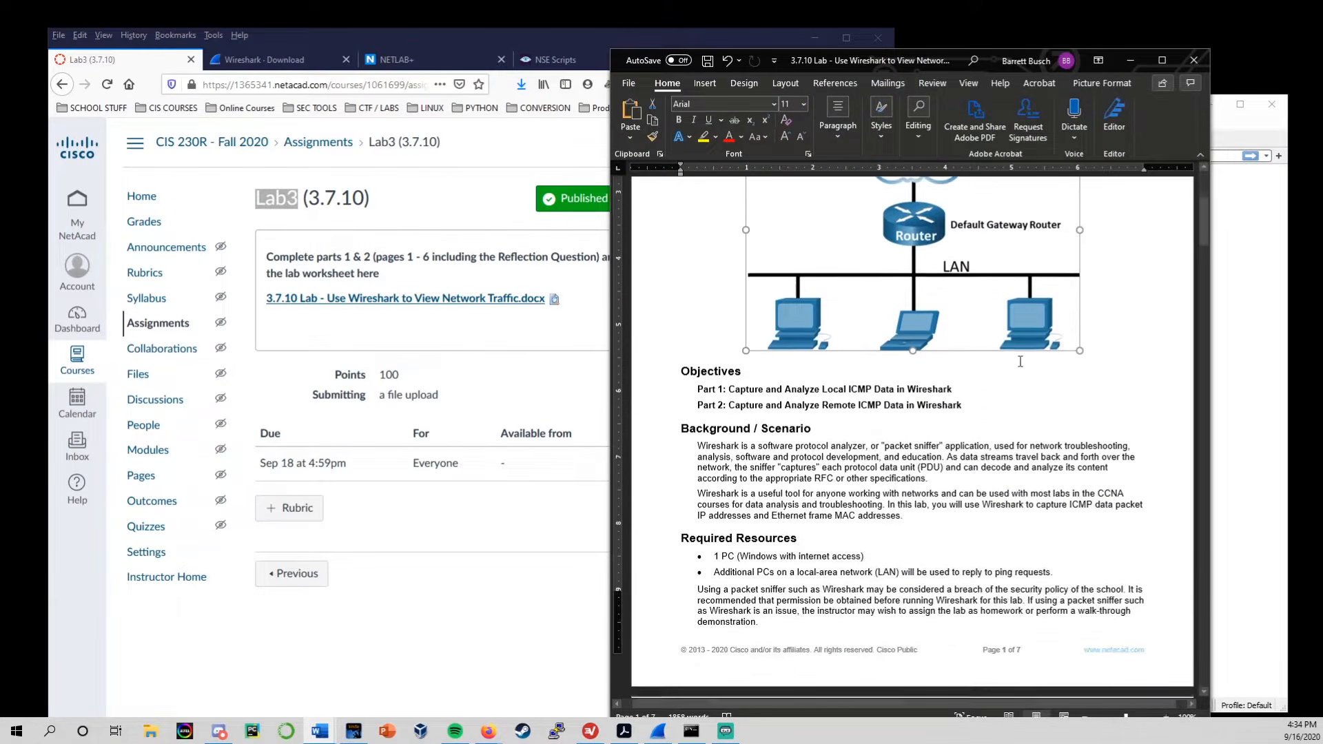
left_click_drag(1206, 237, 1192, 490)
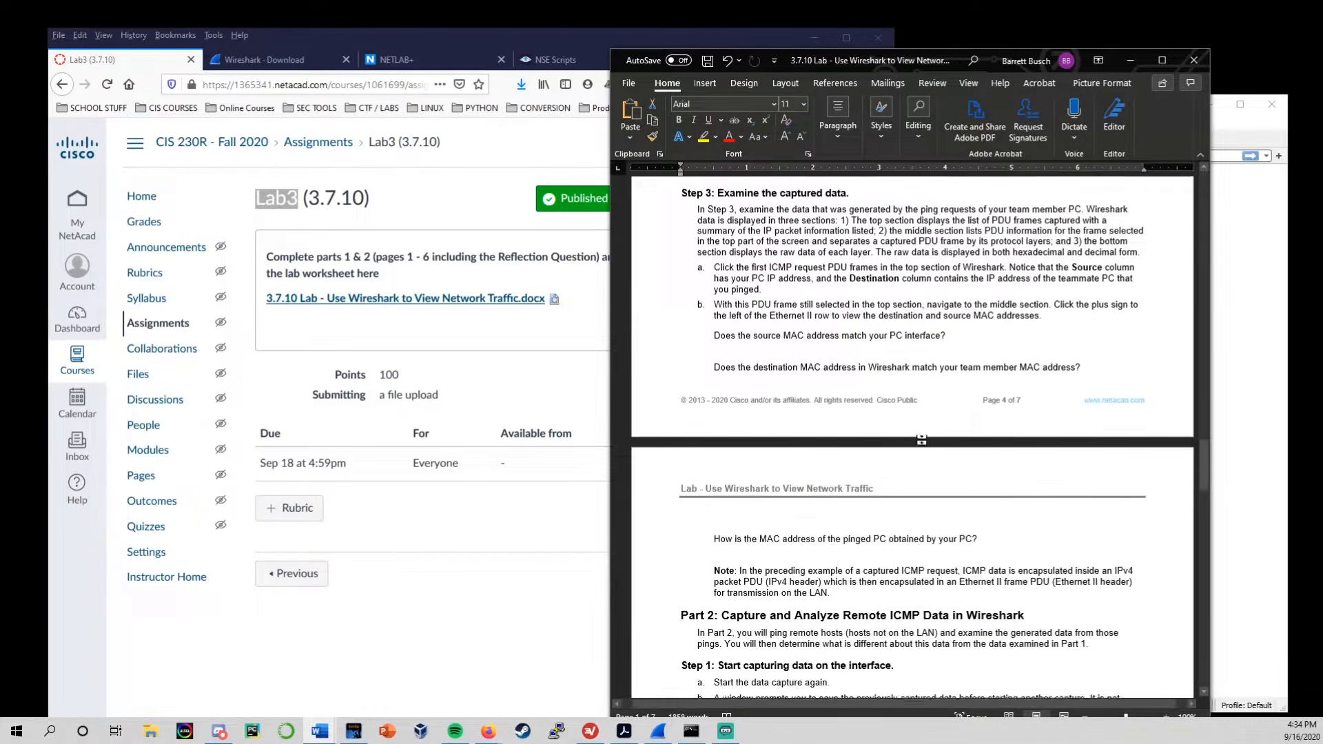
left_click_drag(720, 349, 1082, 370)
left_click_drag(716, 522, 1033, 535)
left_click(1017, 334)
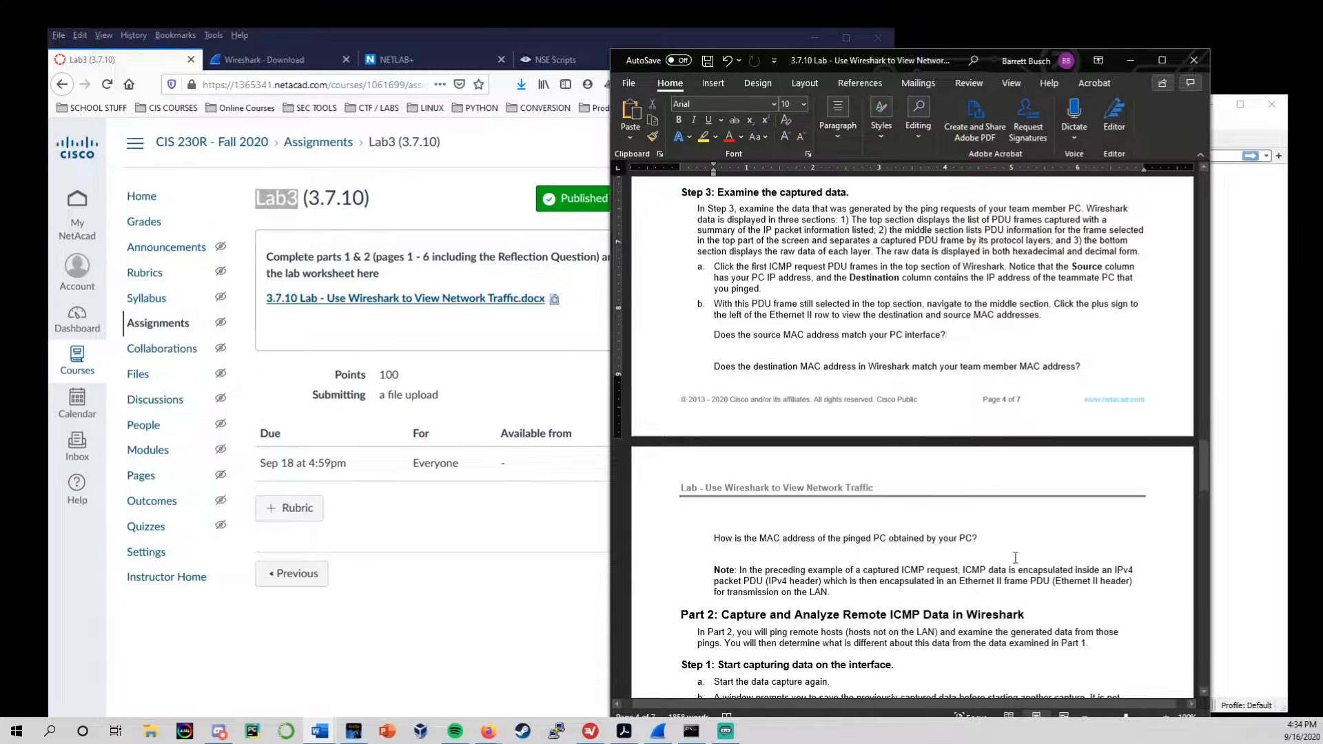
left_click_drag(1203, 457, 1144, 144)
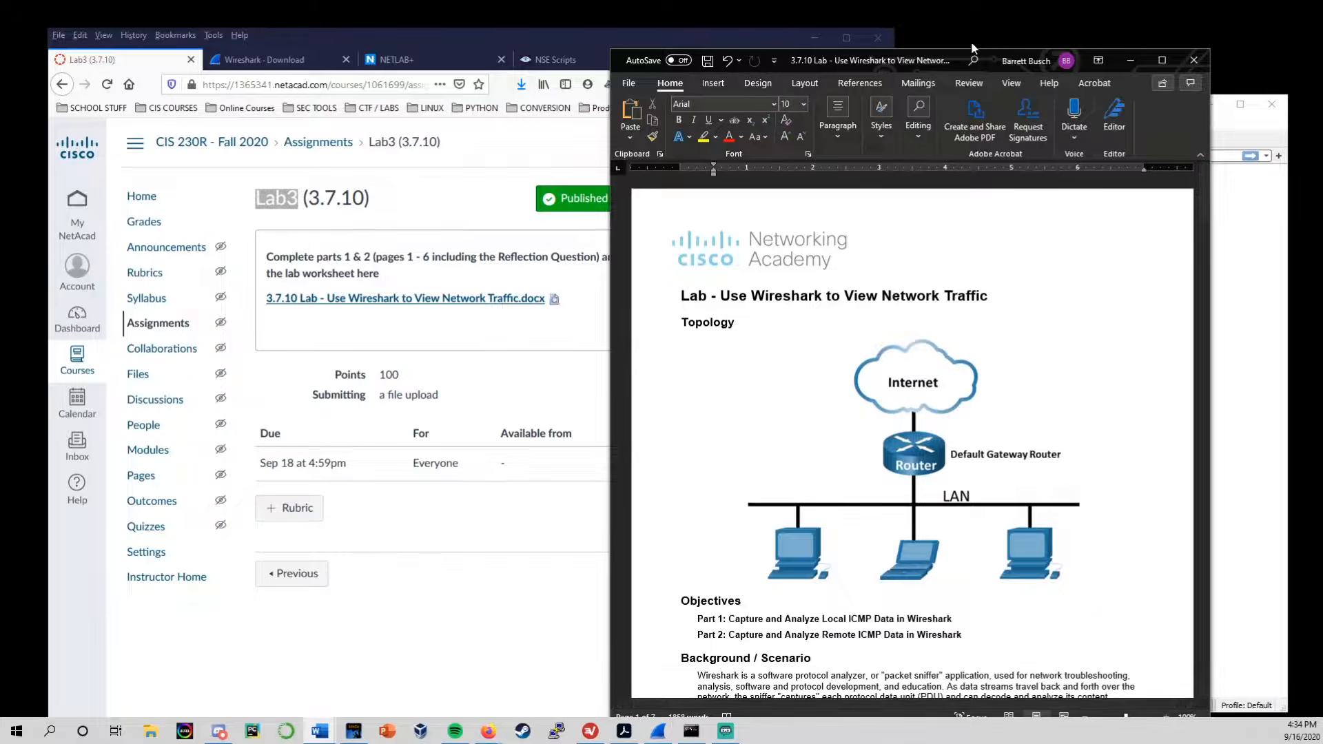
Switch to the browser, view the Wireshark download page and highlight its web address.
left_click_drag(989, 56, 1029, 61)
left_click(567, 348)
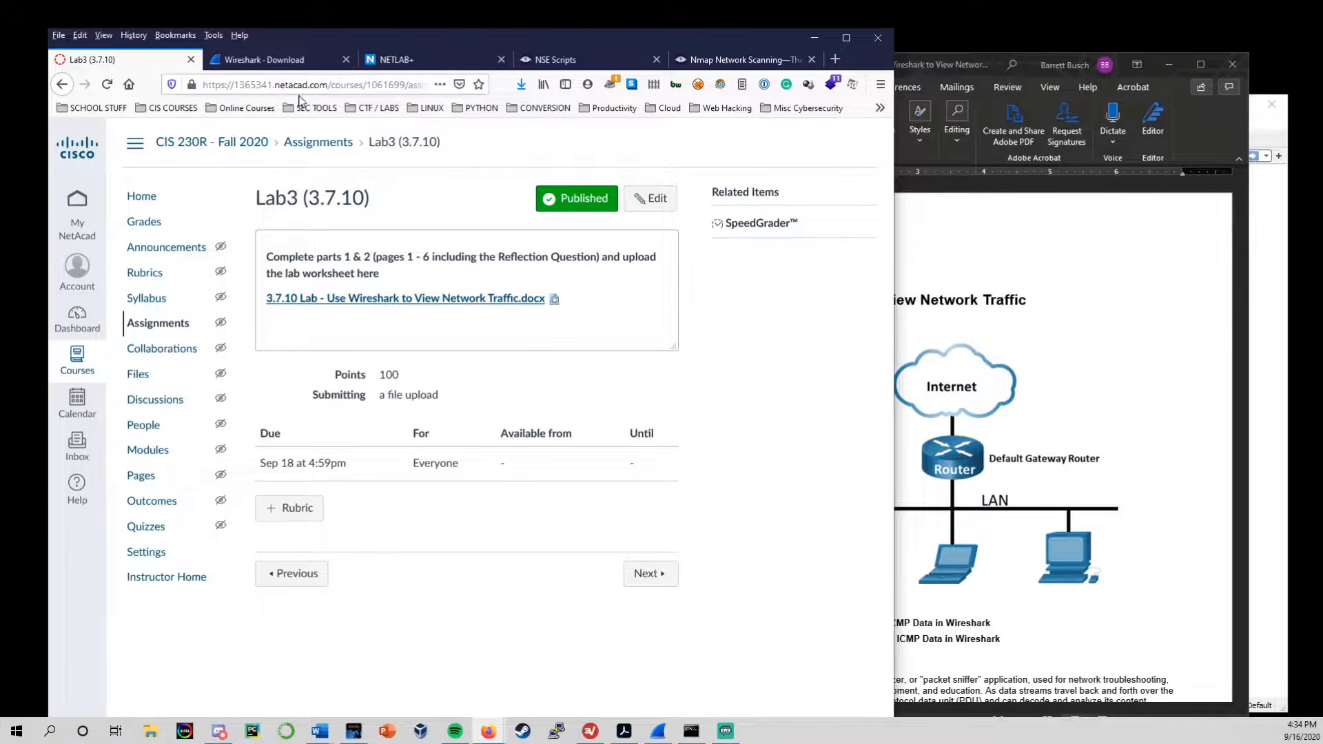
left_click(255, 69)
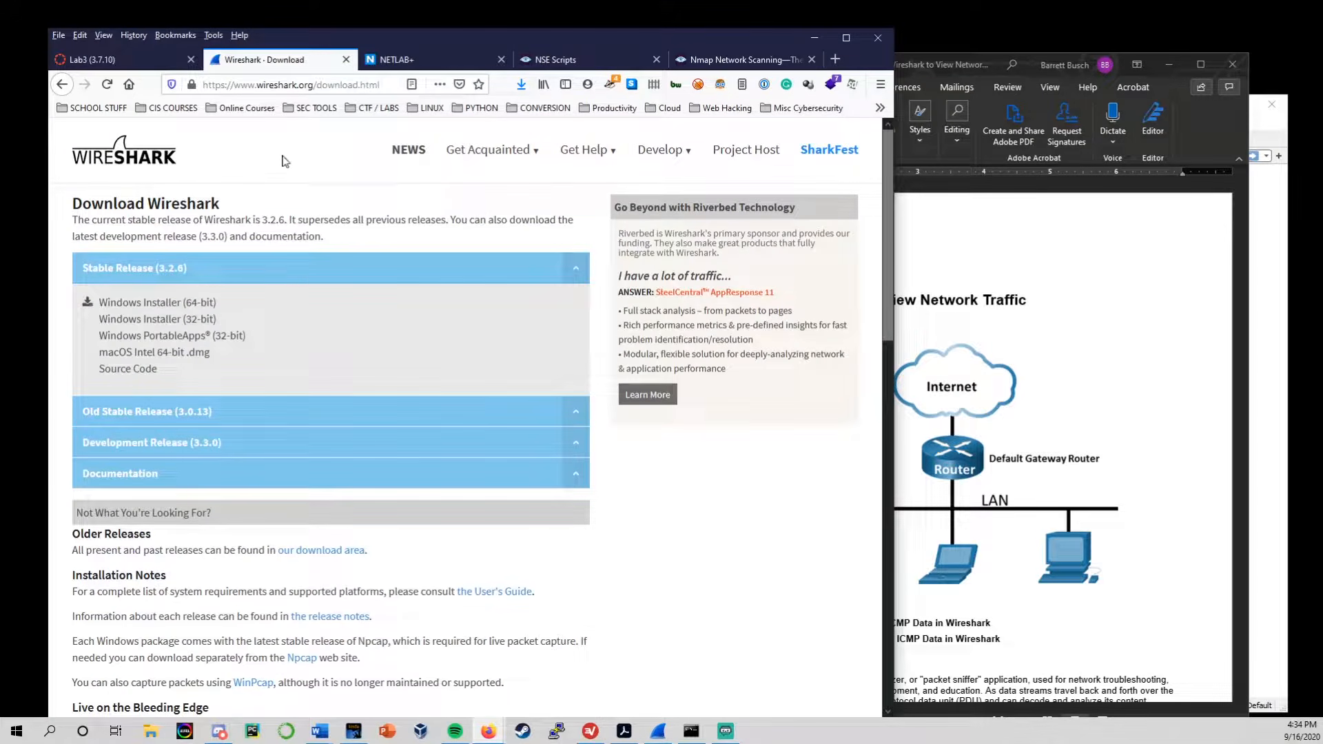
left_click(305, 86)
left_click(369, 85)
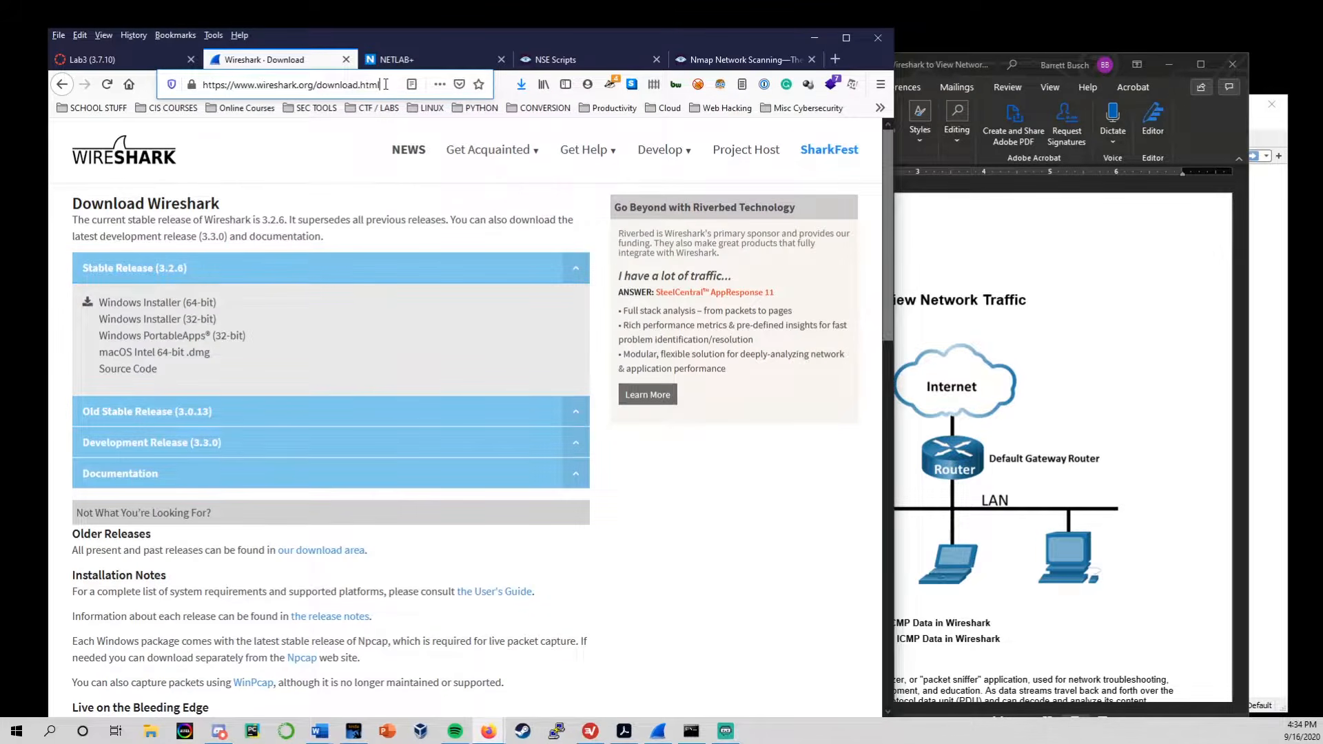
left_click_drag(385, 84, 178, 67)
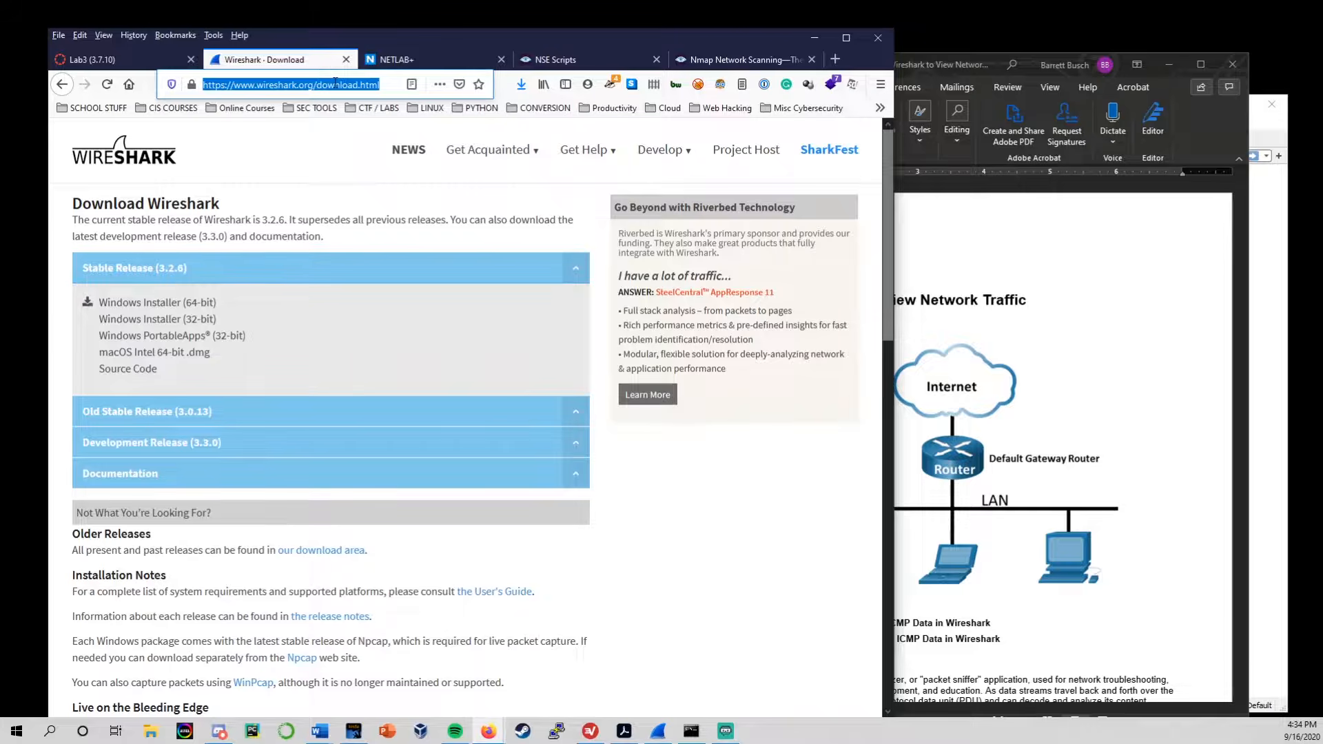
left_click(392, 88)
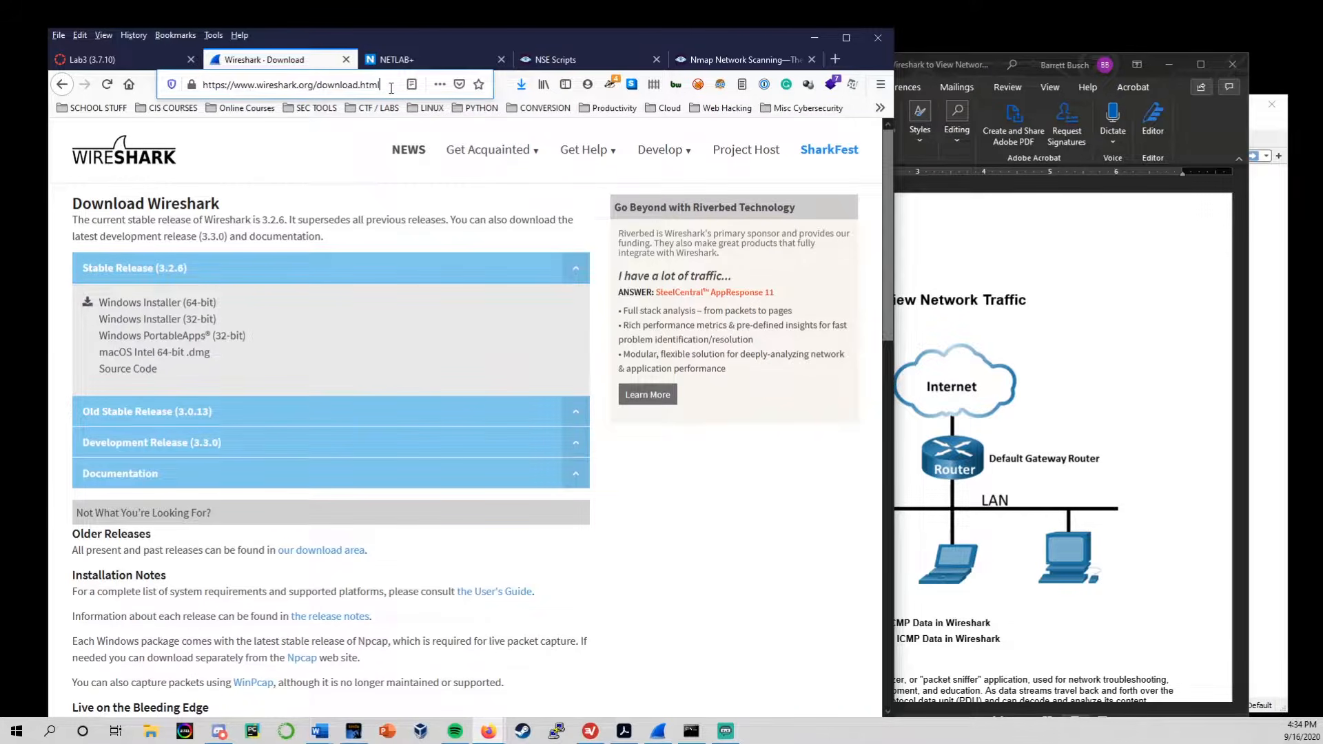
left_click_drag(369, 87, 180, 91)
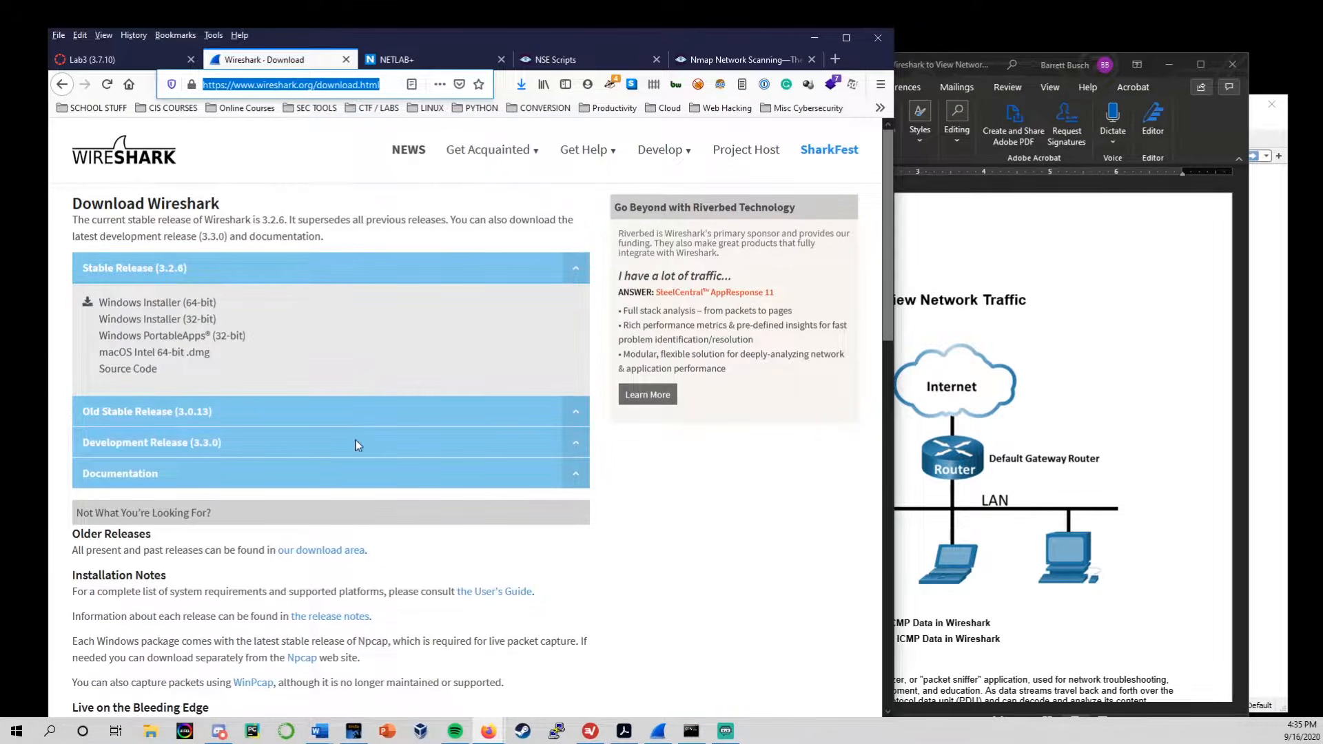
left_click(679, 567)
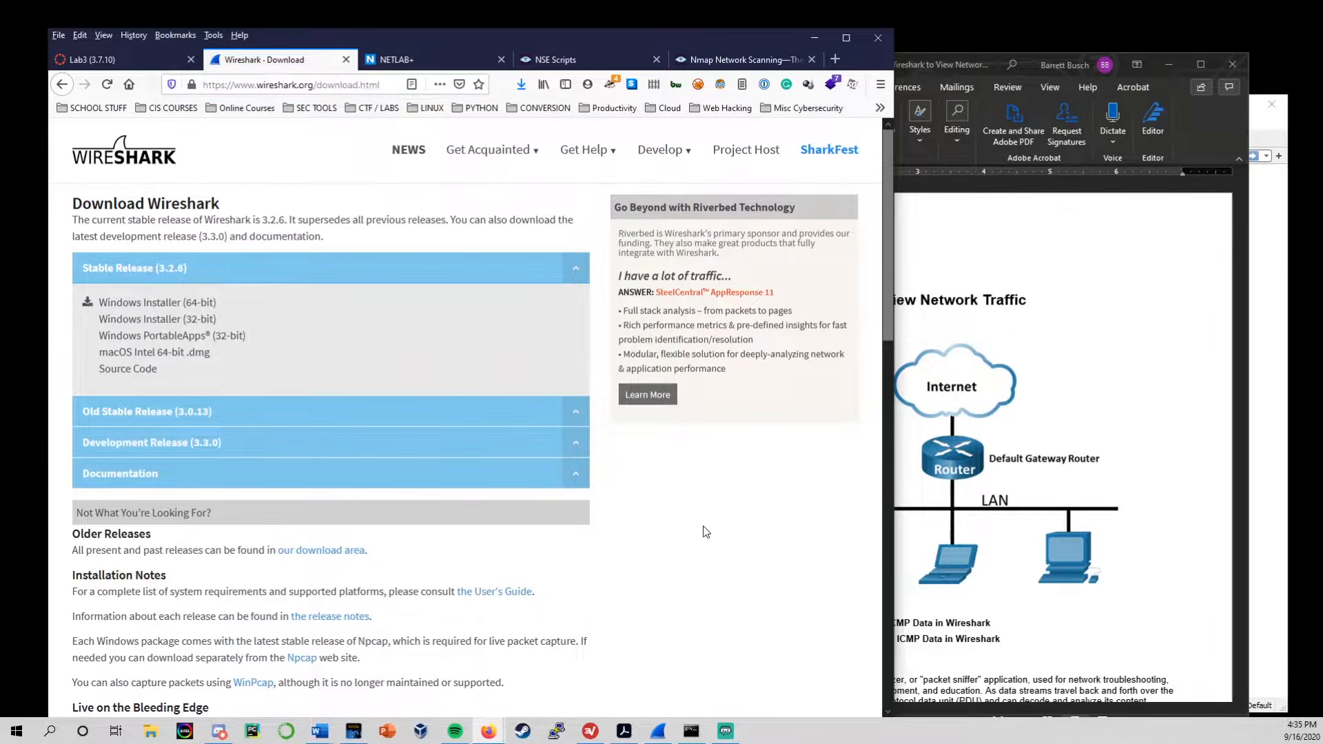
Return to the Lab3 assignment page, switch to Wireshark and select the Wi-Fi capture interface, then minimize Wireshark.
left_click(139, 64)
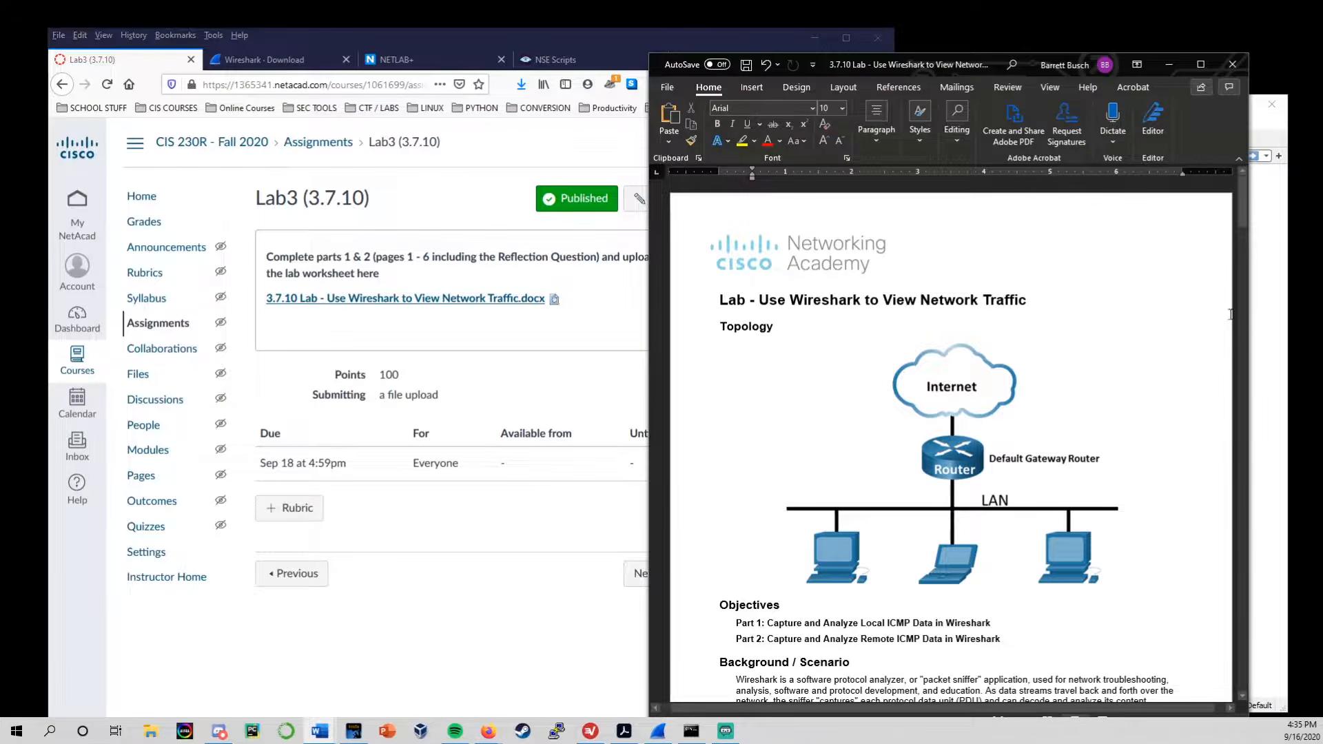
left_click(1272, 301)
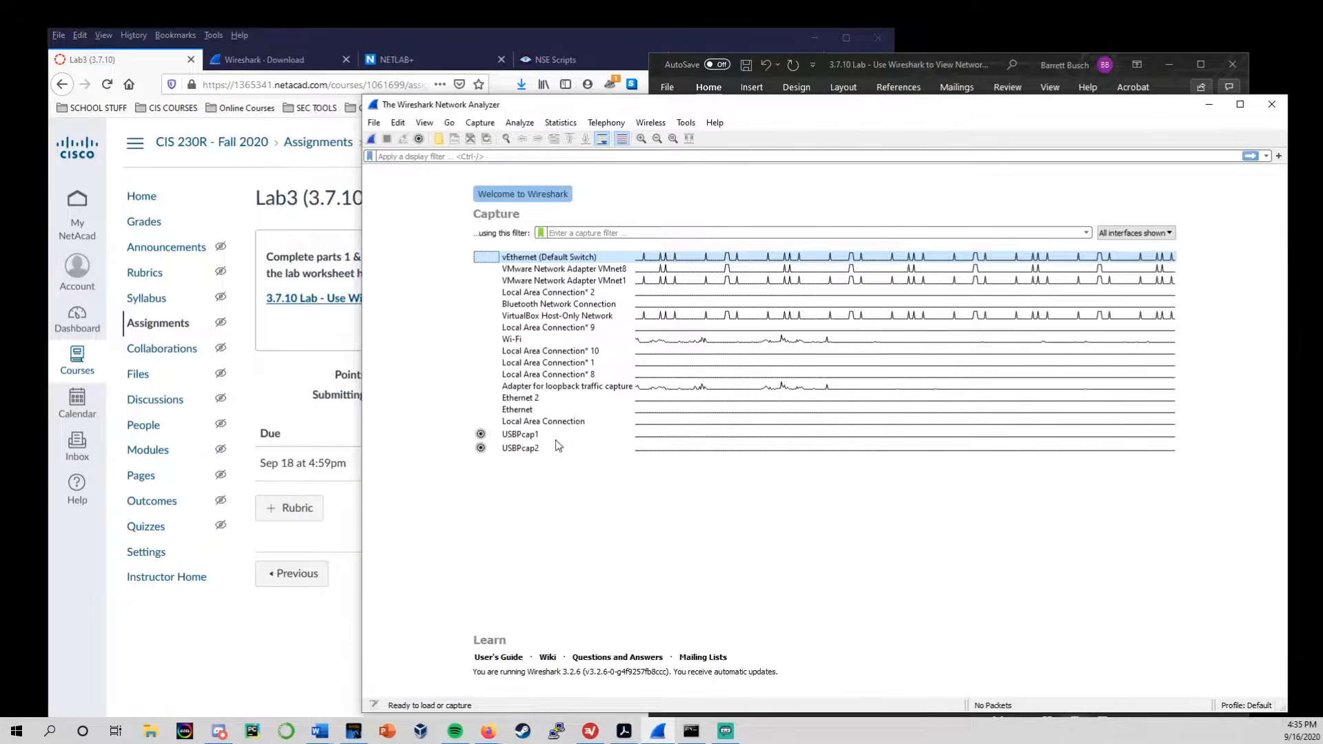
left_click_drag(898, 114, 911, 119)
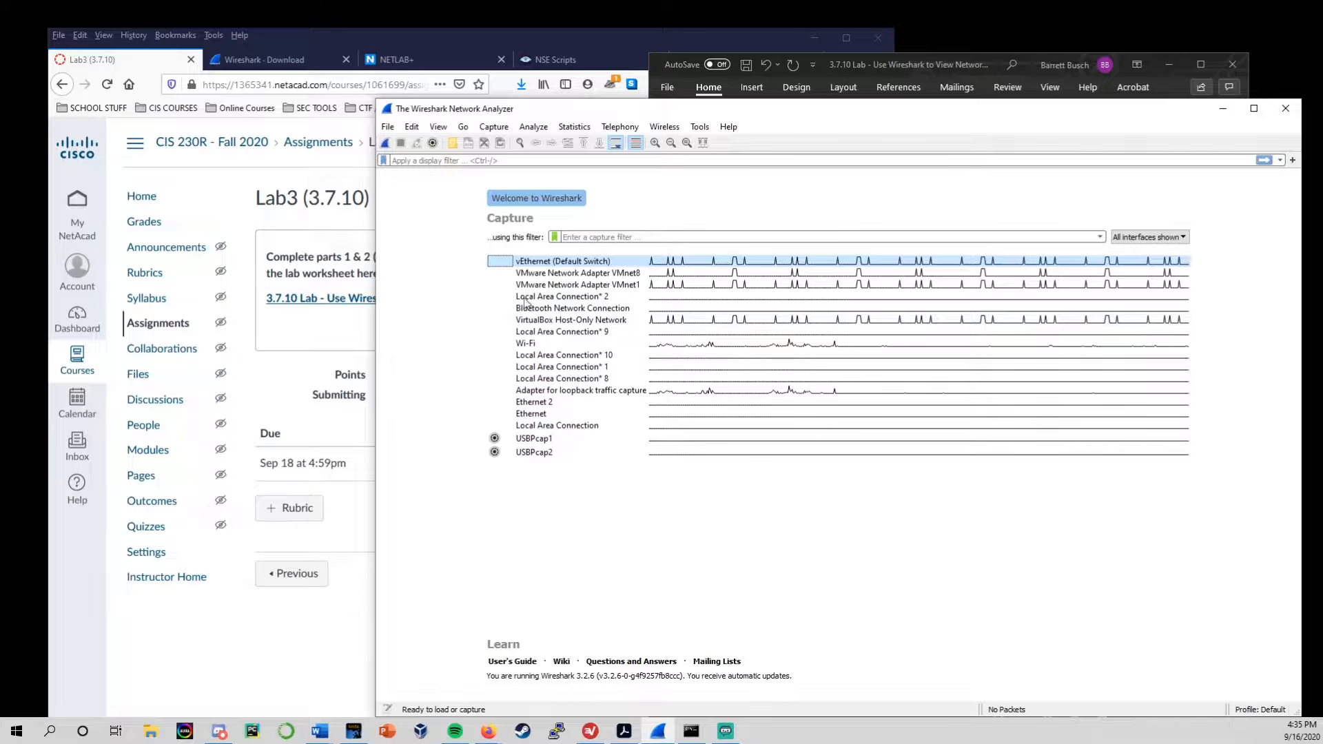
left_click(552, 345)
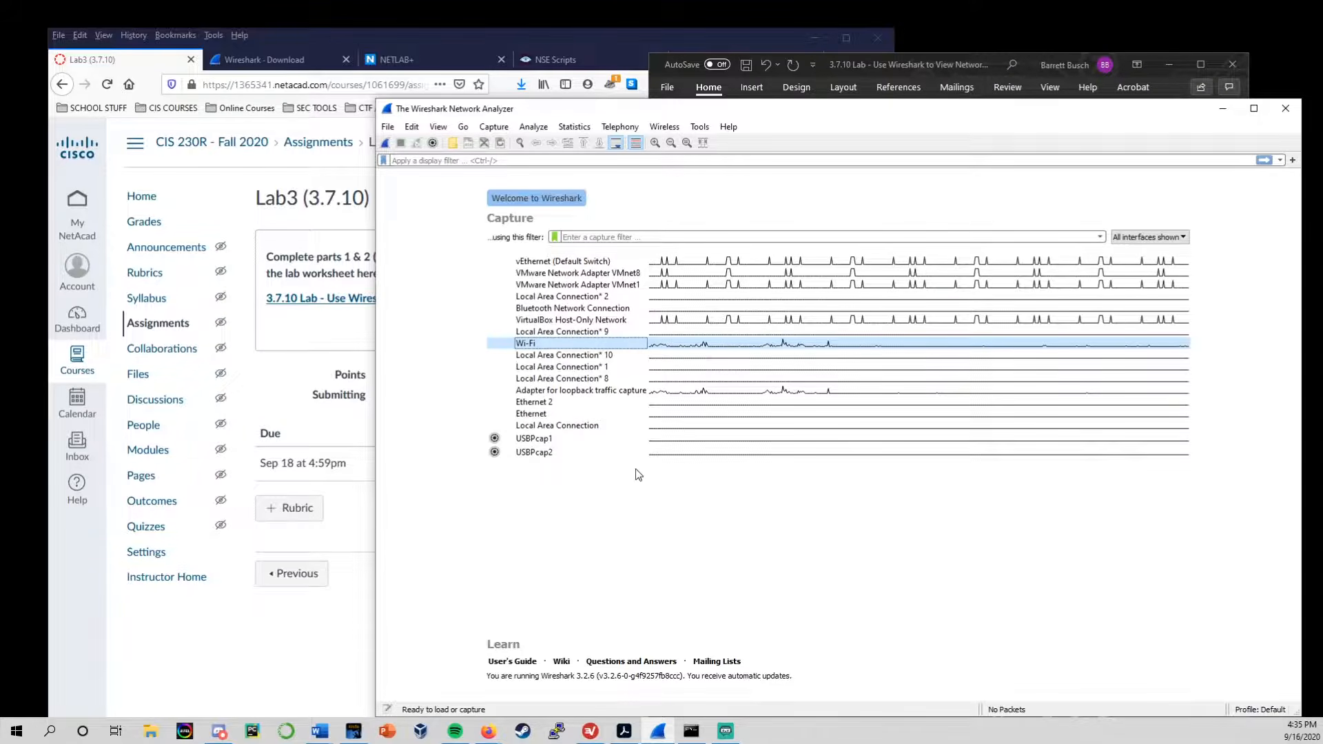
left_click(1225, 109)
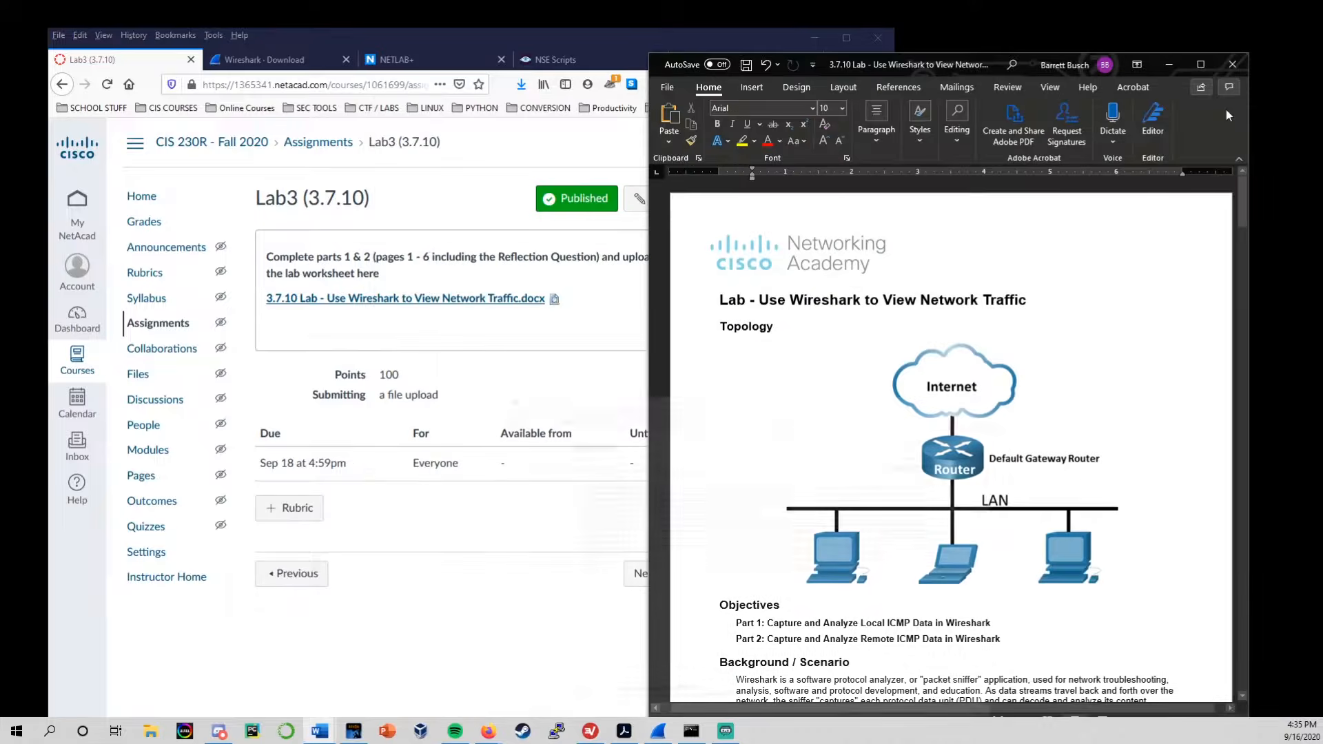
Minimize the browser and arrange the Word worksheet beside the restored Wireshark window, with the worksheet in front.
left_click(602, 58)
left_click(117, 59)
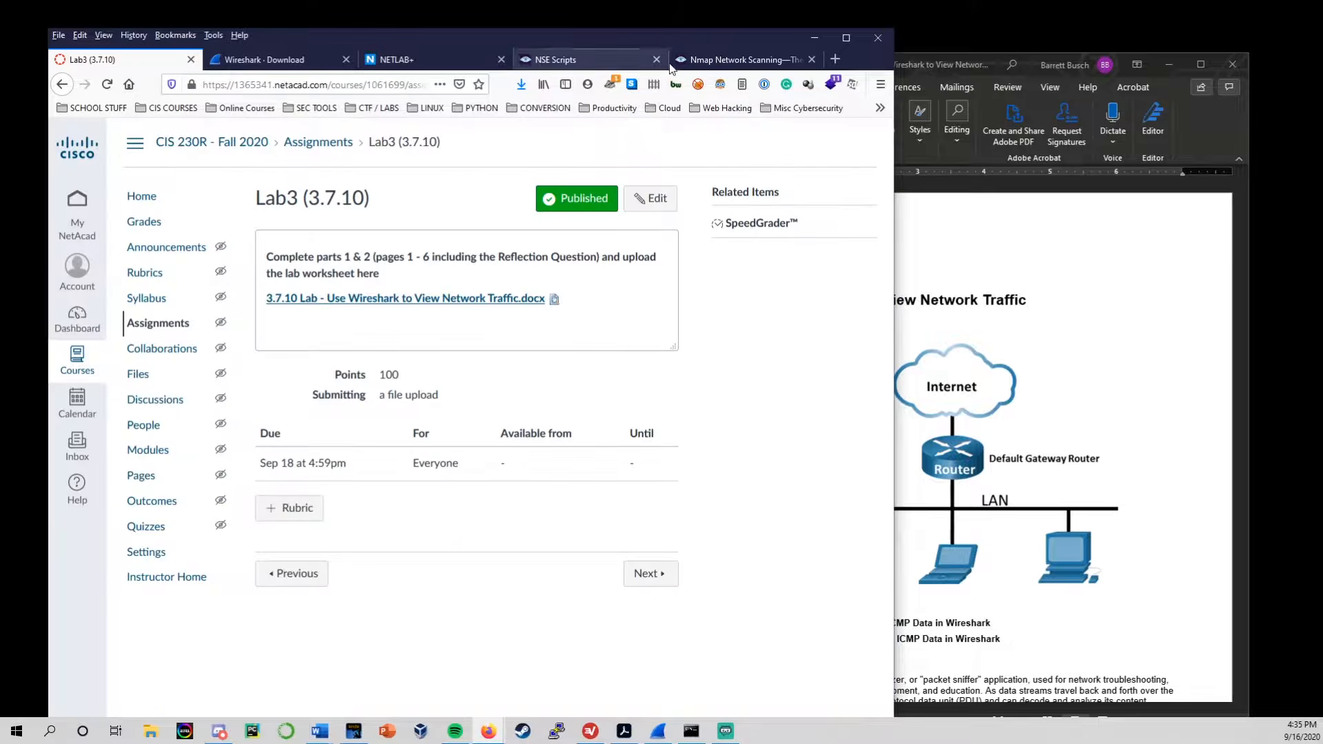
left_click(813, 34)
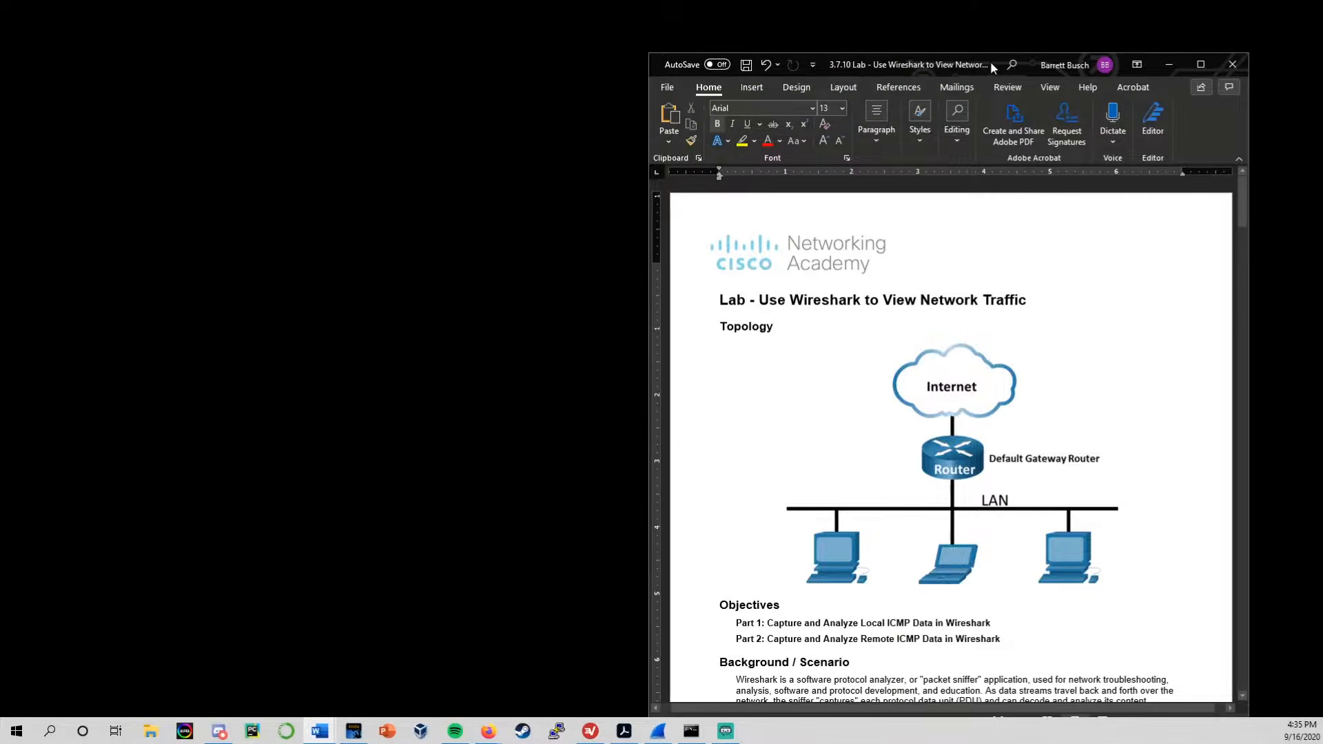
left_click_drag(990, 61, 368, 54)
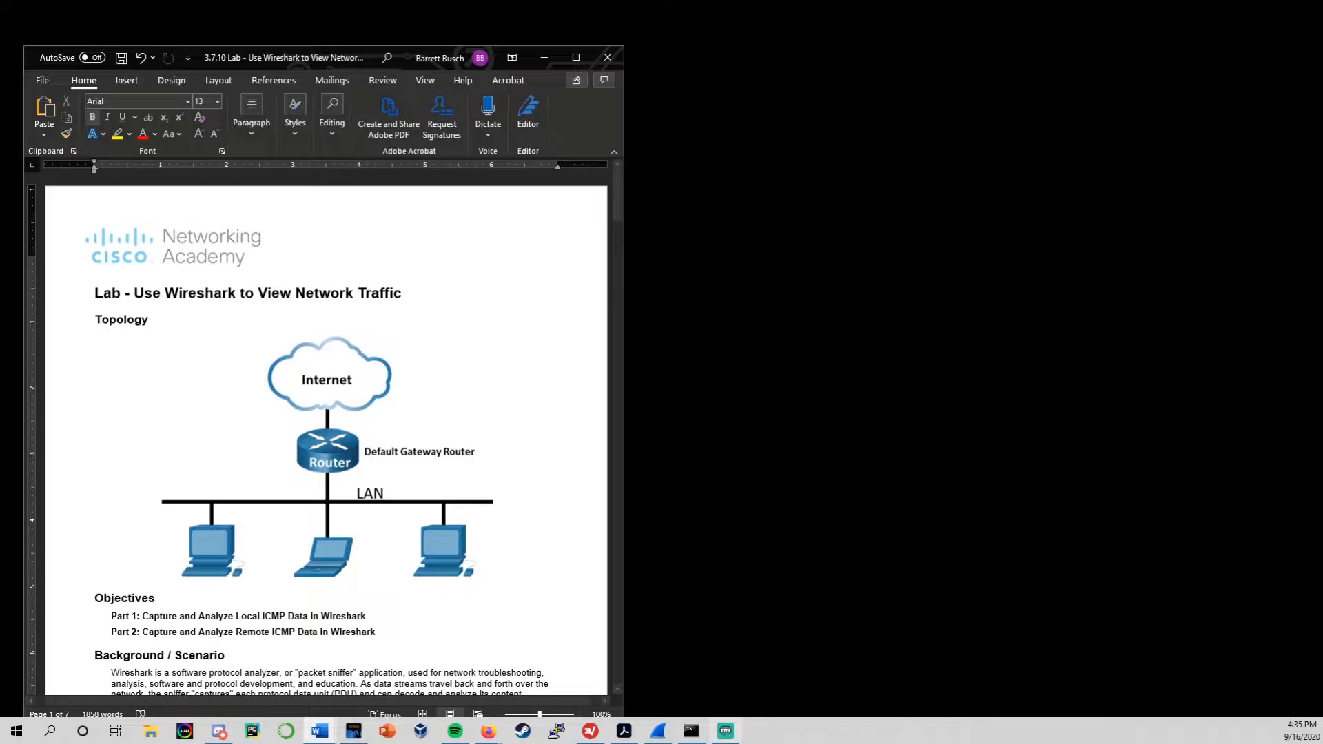
left_click(658, 731)
left_click_drag(782, 118, 810, 89)
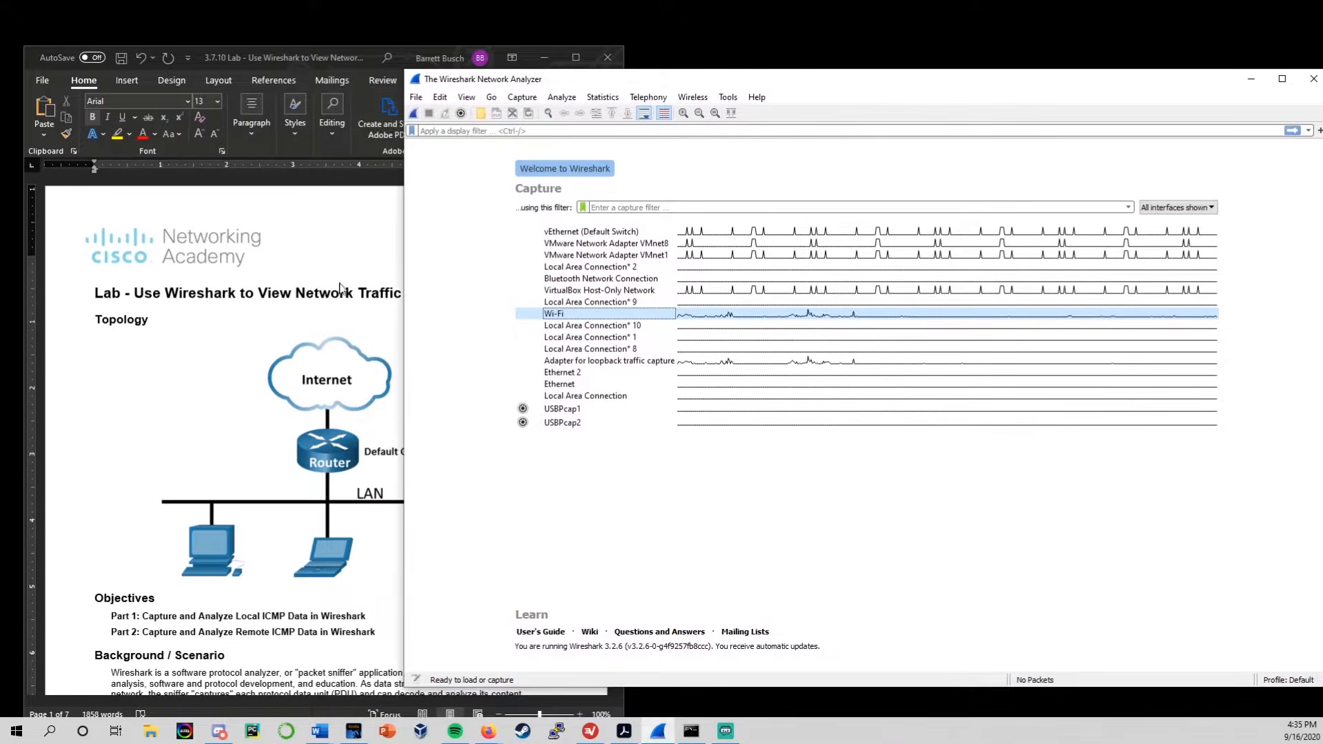
left_click(531, 61)
left_click_drag(401, 59, 425, 59)
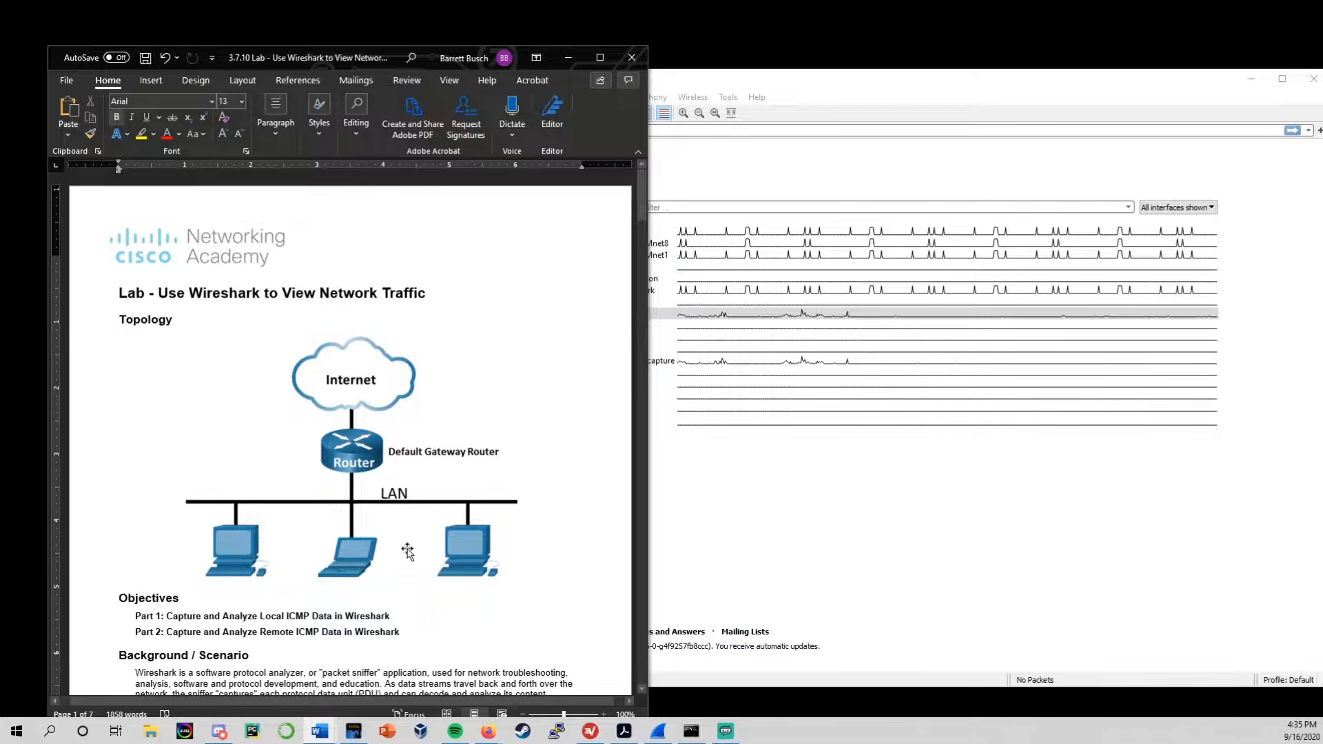
Read the worksheet's Objectives and Background / Scenario sections, highlighting "ICMP" and "packet sniffer" in the text.
scroll(407, 551, "down", 1)
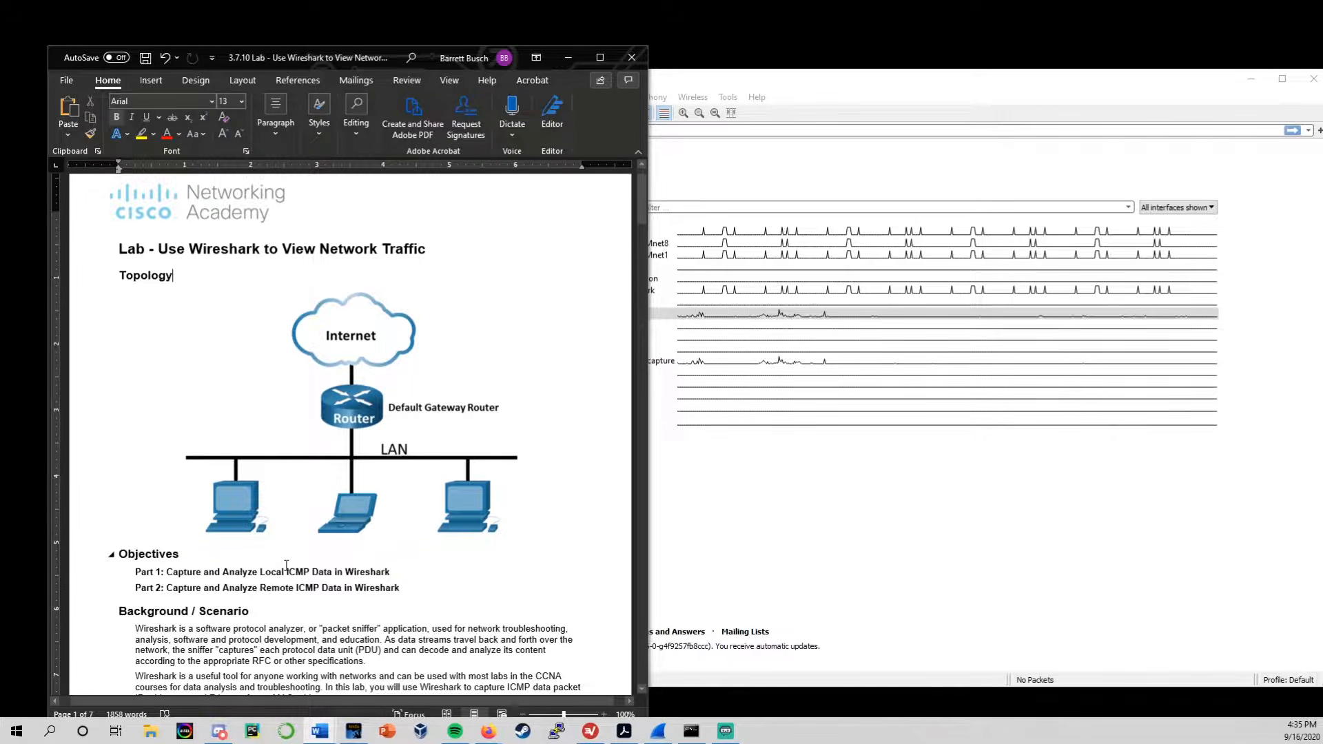
left_click_drag(287, 566, 307, 571)
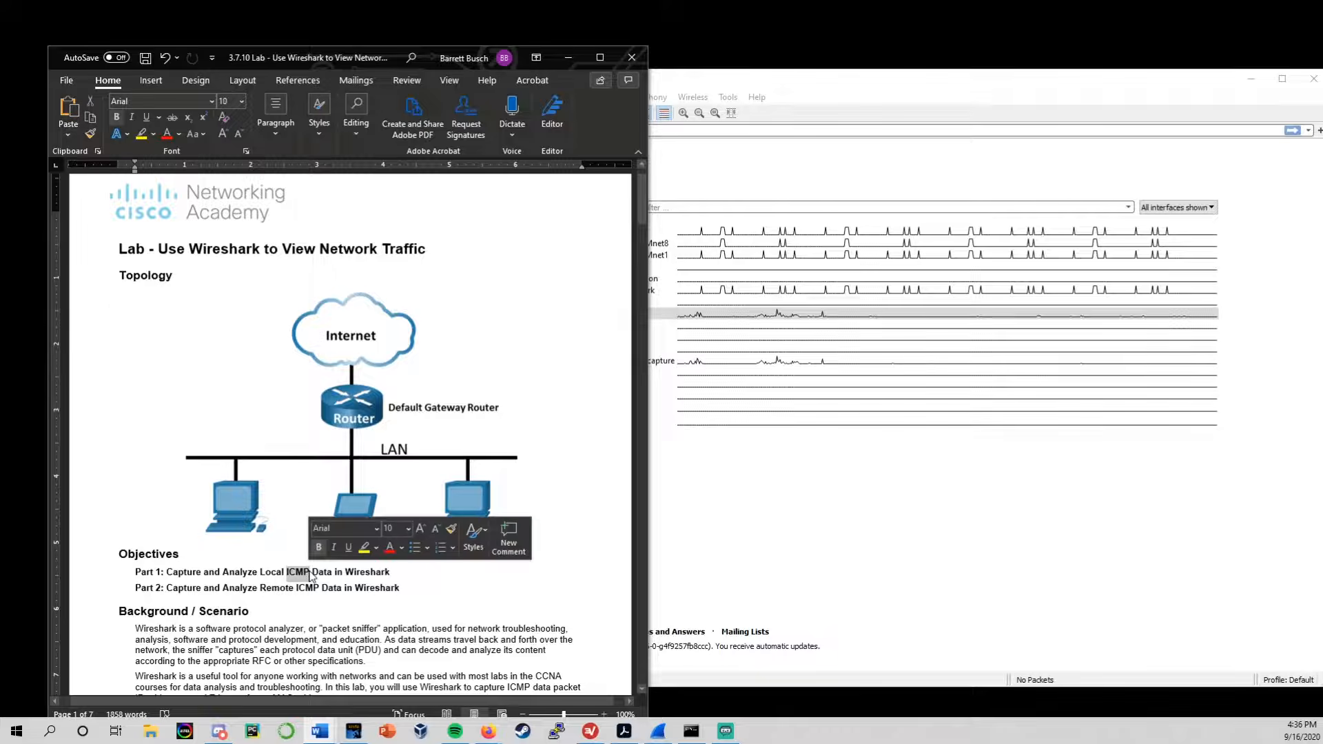
left_click(422, 572)
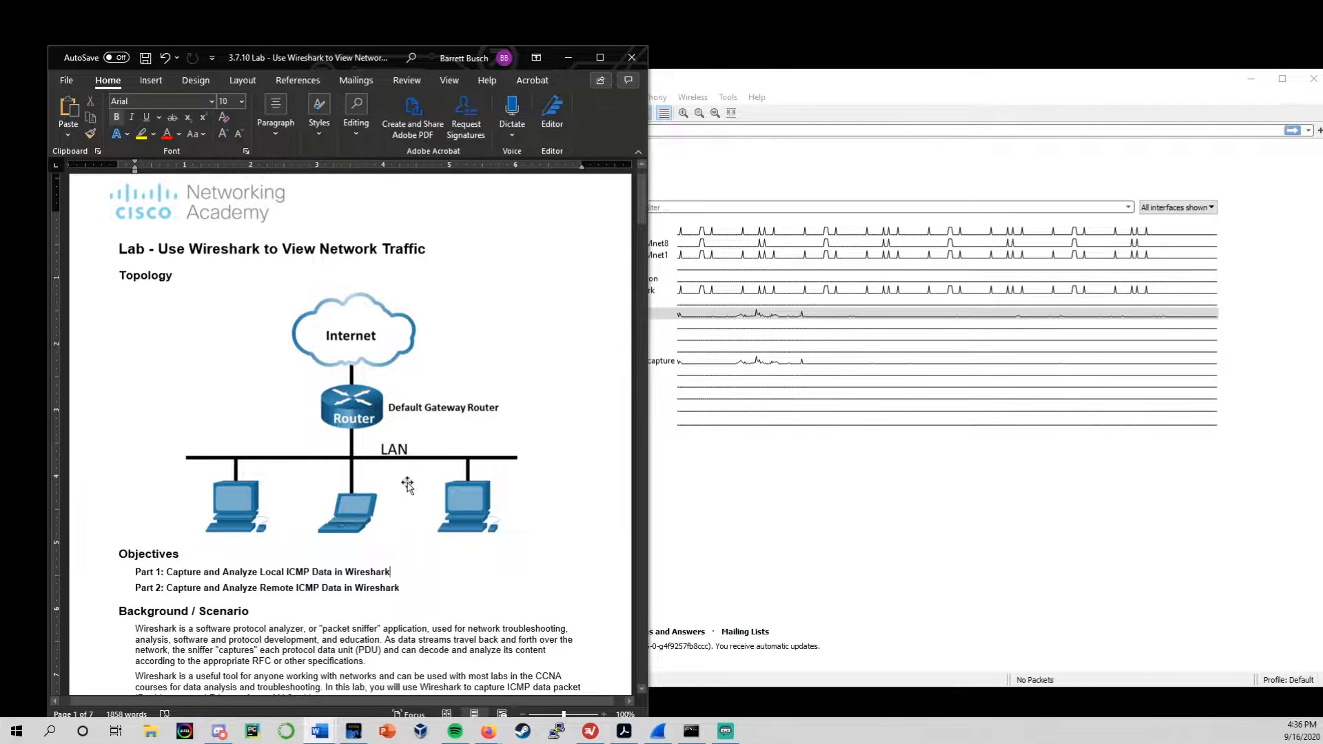
scroll(391, 502, "down", 3)
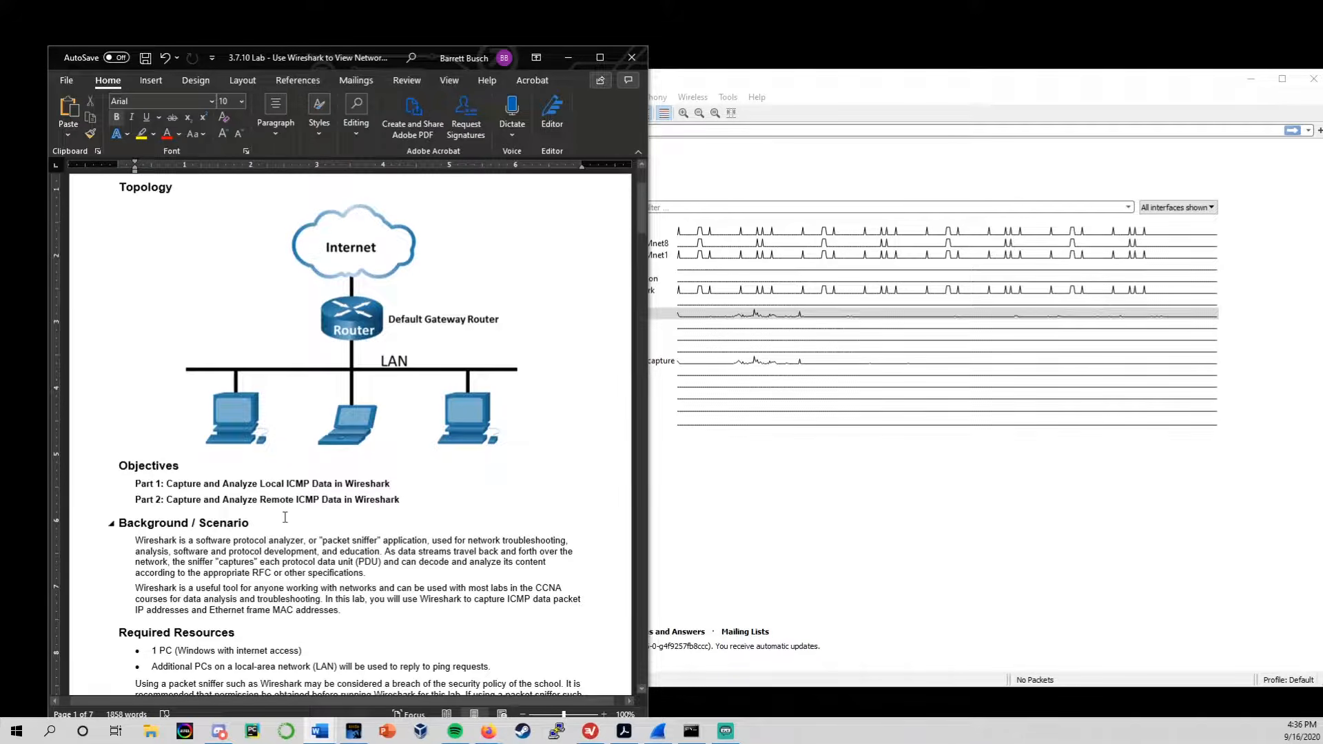
scroll(284, 517, "down", 1)
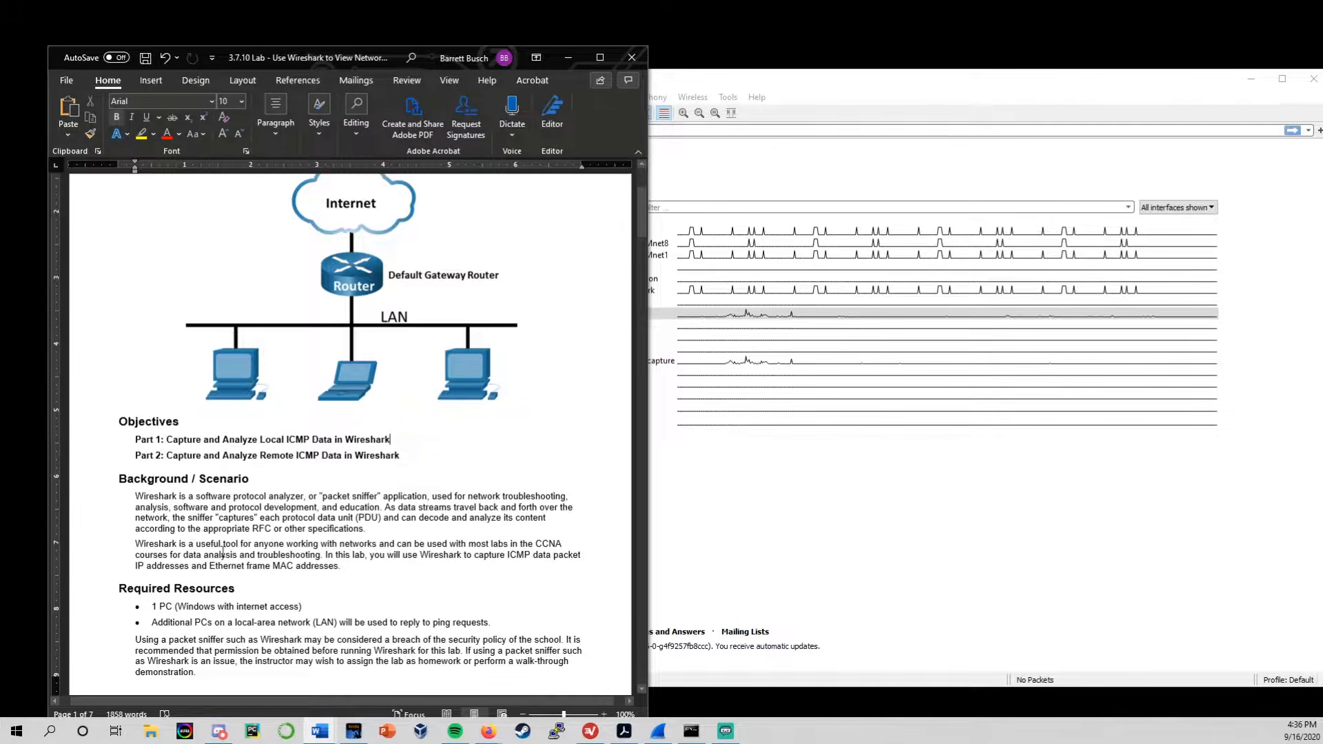
scroll(427, 554, "down", 3)
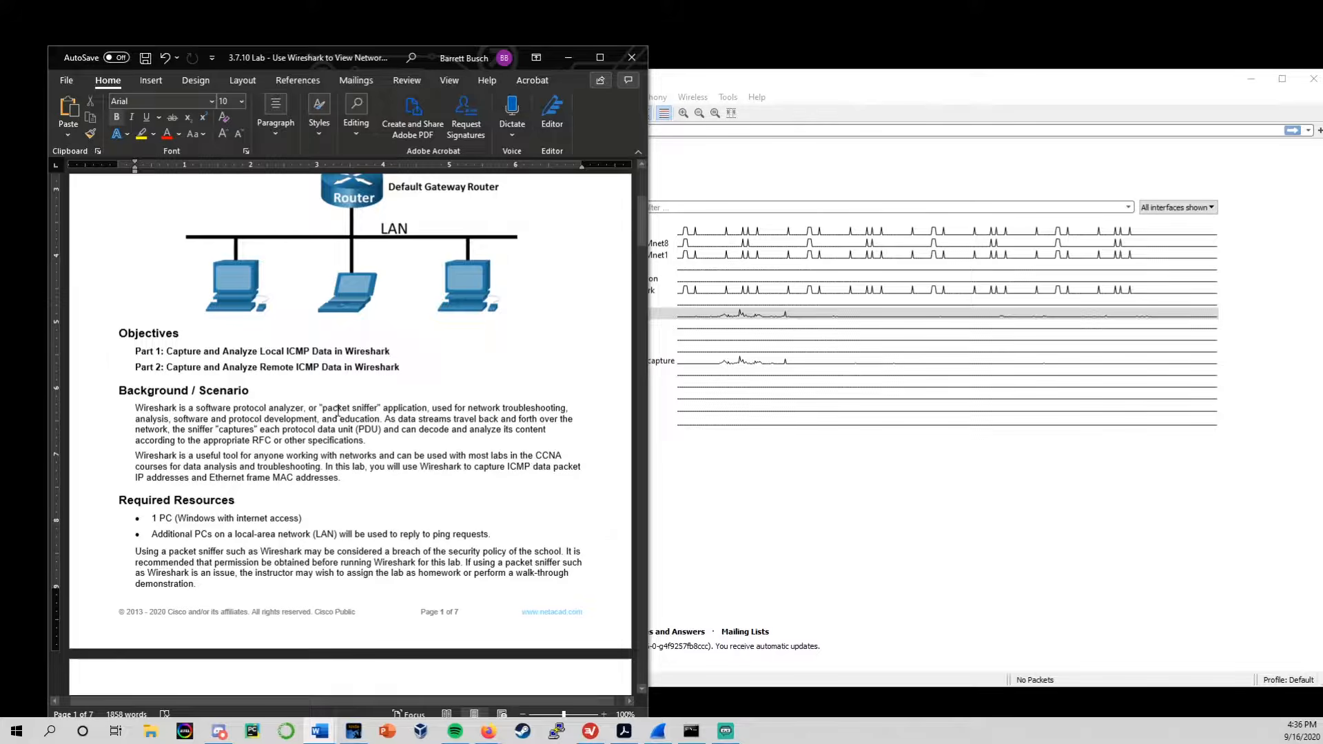
left_click_drag(339, 410, 379, 410)
left_click(428, 408)
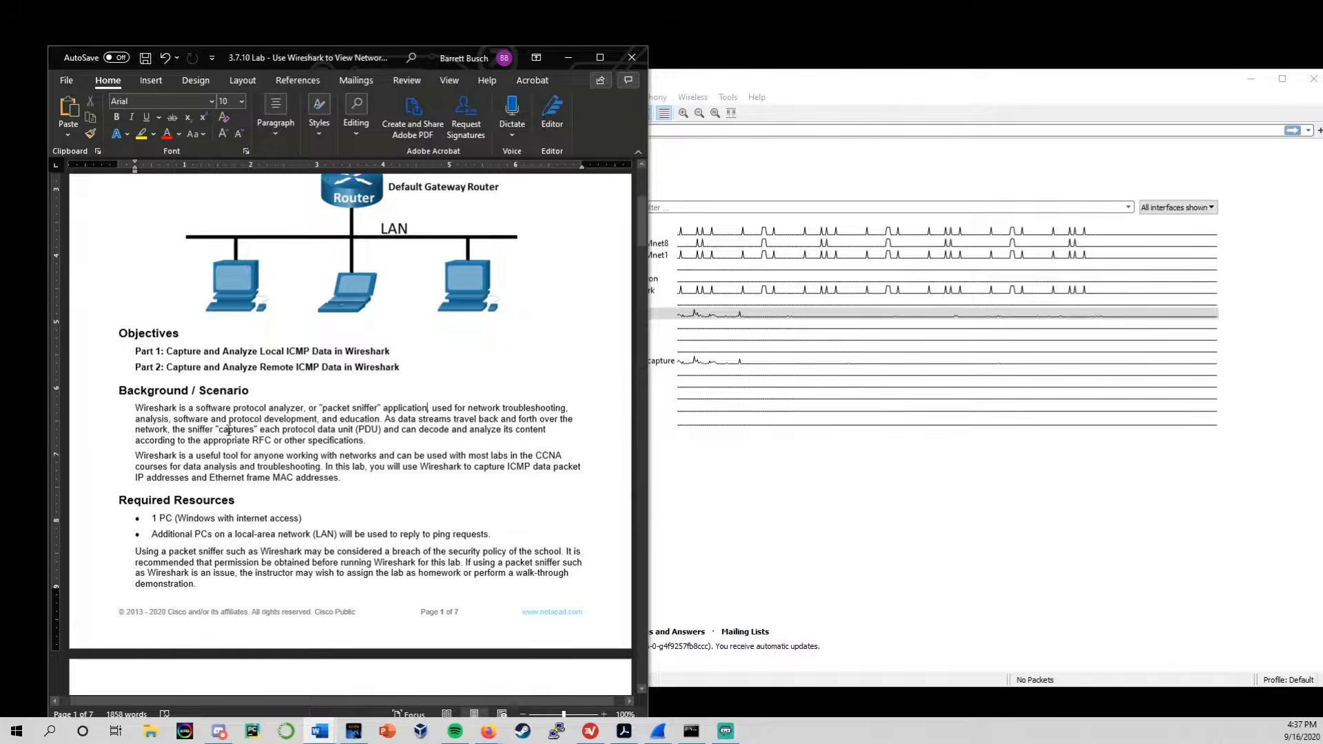
Highlight "captures" in the worksheet's Background / Scenario text and compare the passage with the Wireshark capture interface list.
left_click_drag(218, 429, 255, 433)
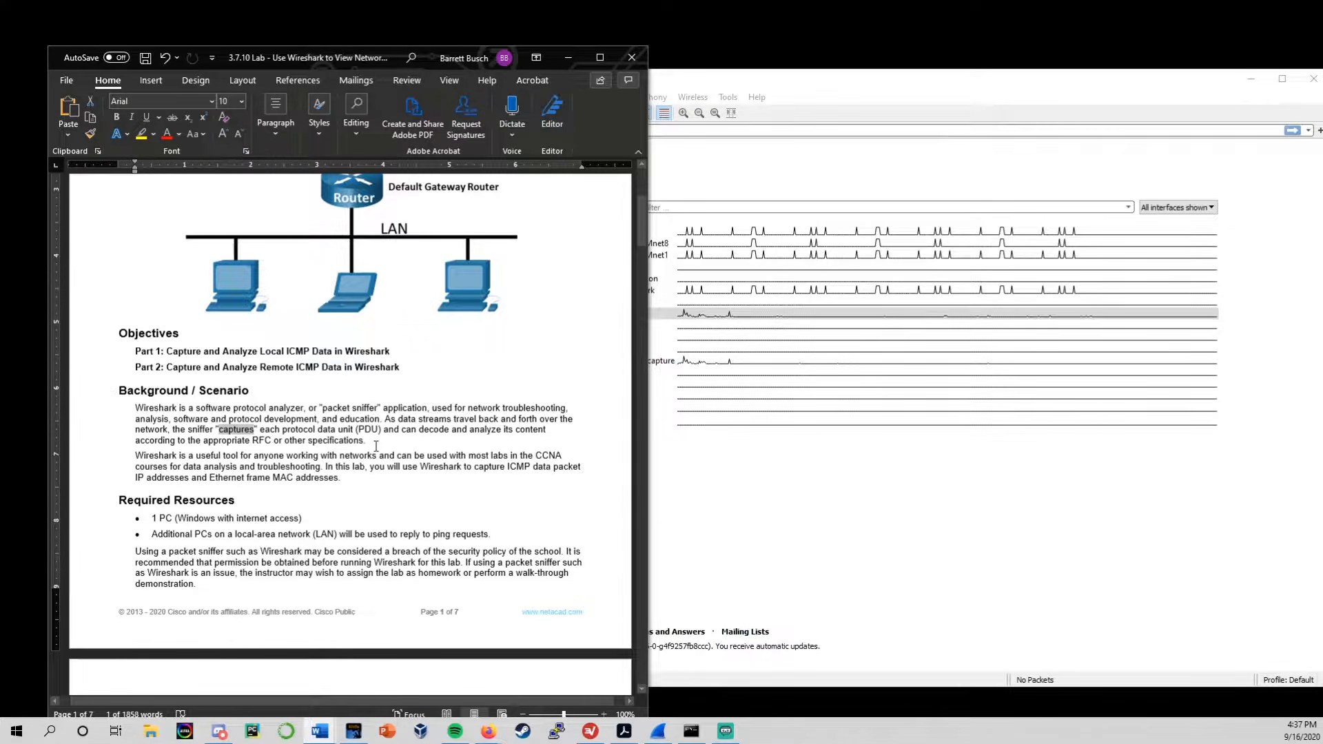
left_click(951, 183)
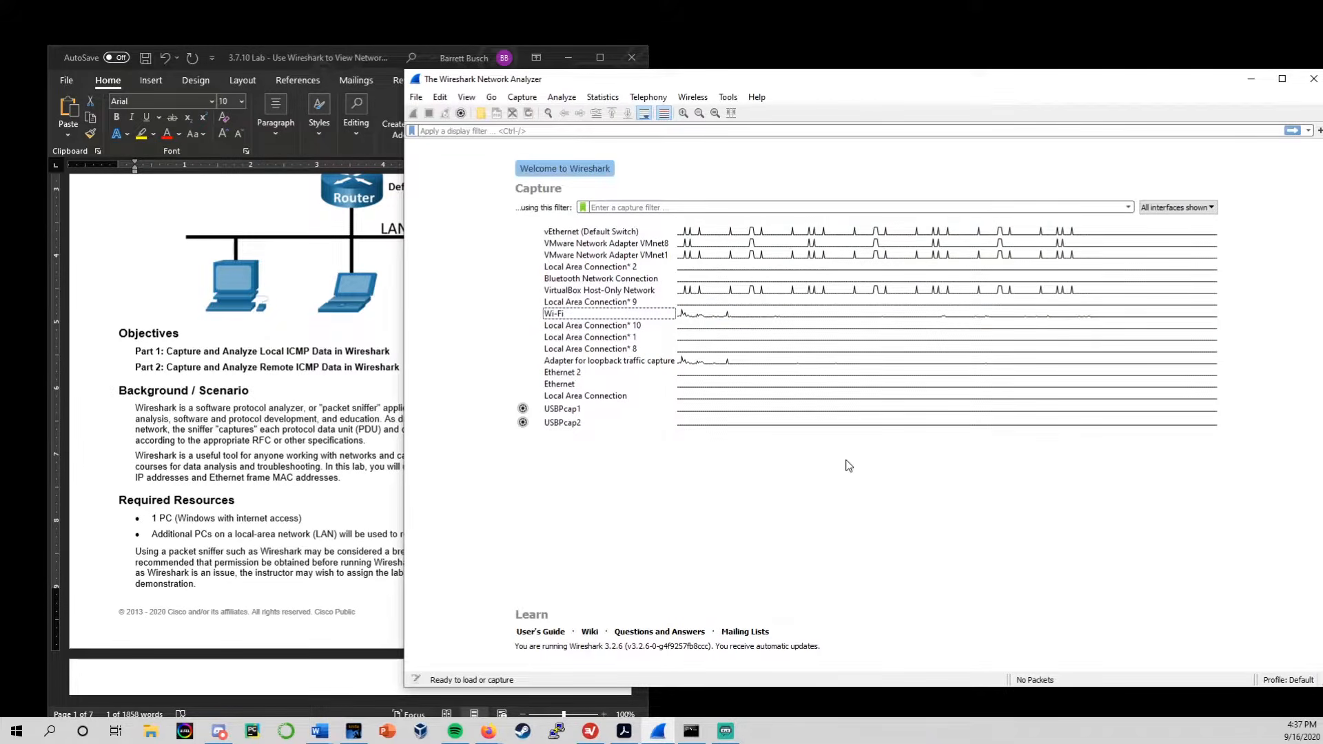
left_click(312, 439)
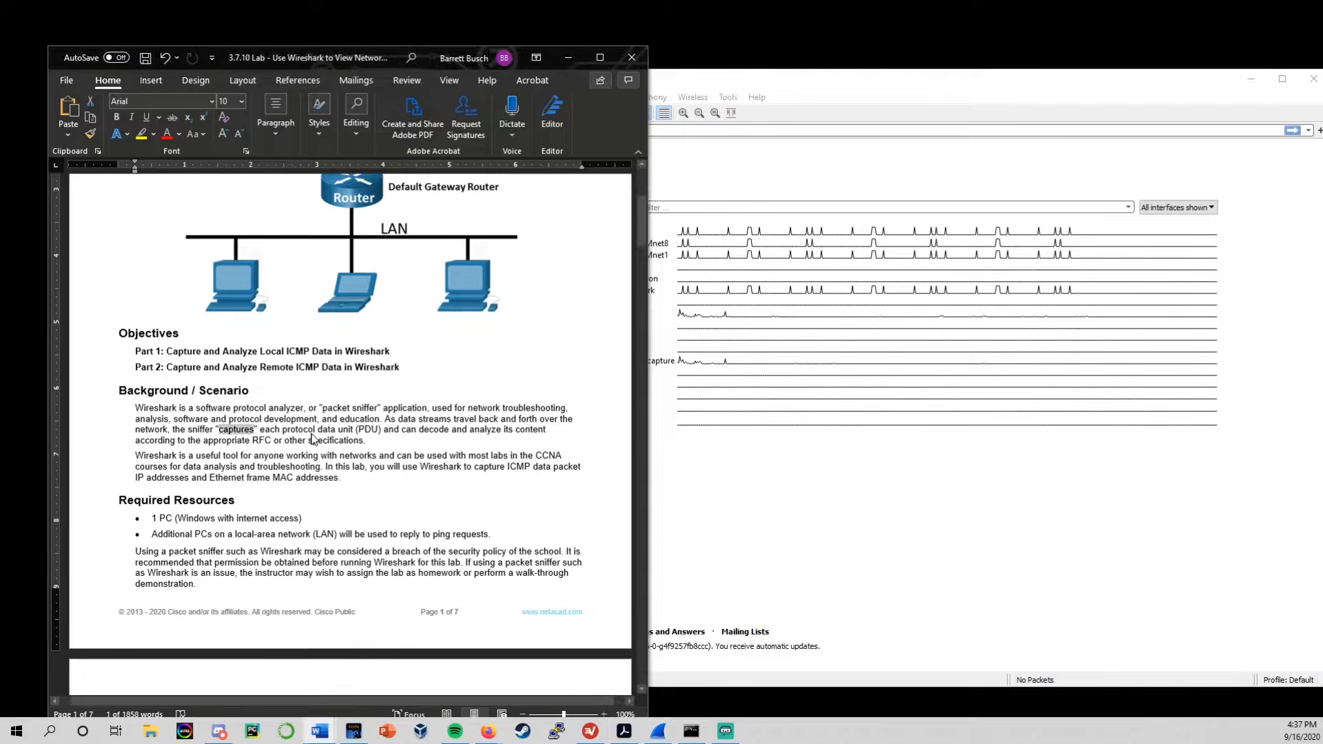
left_click(329, 424)
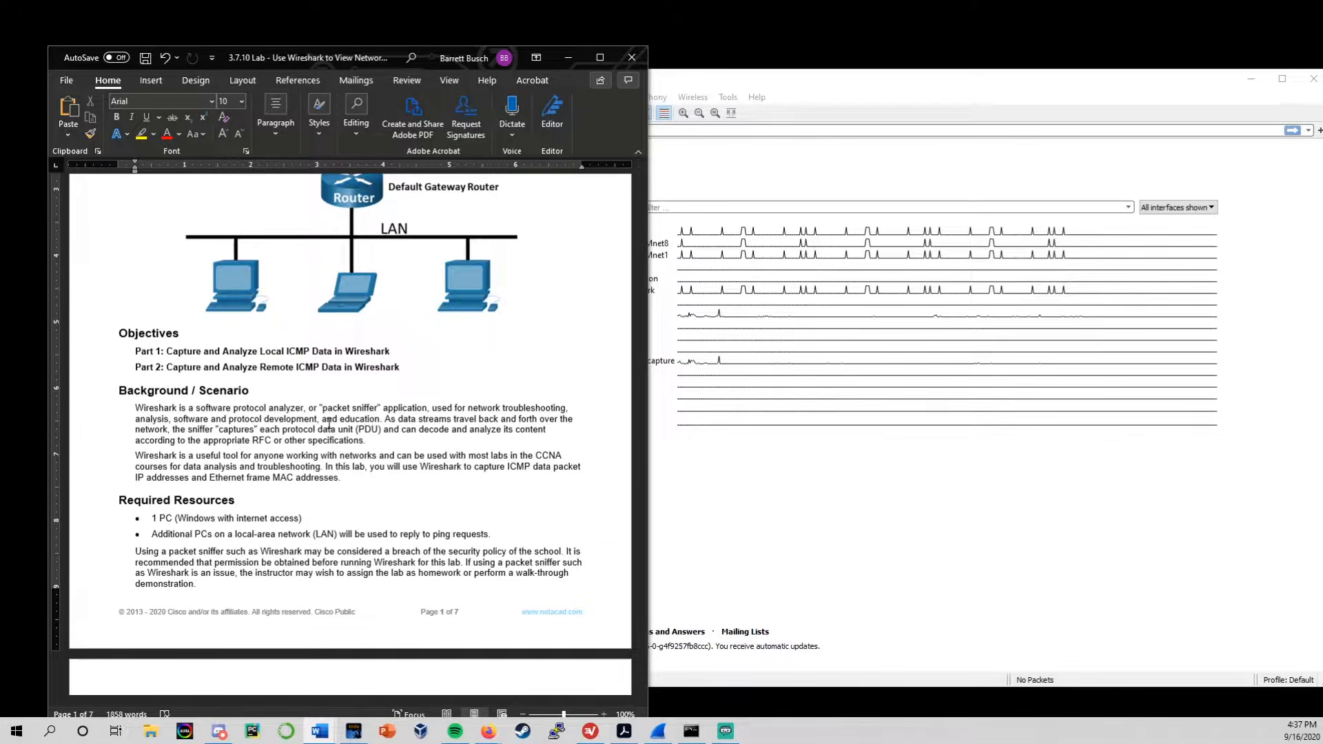
left_click(700, 503)
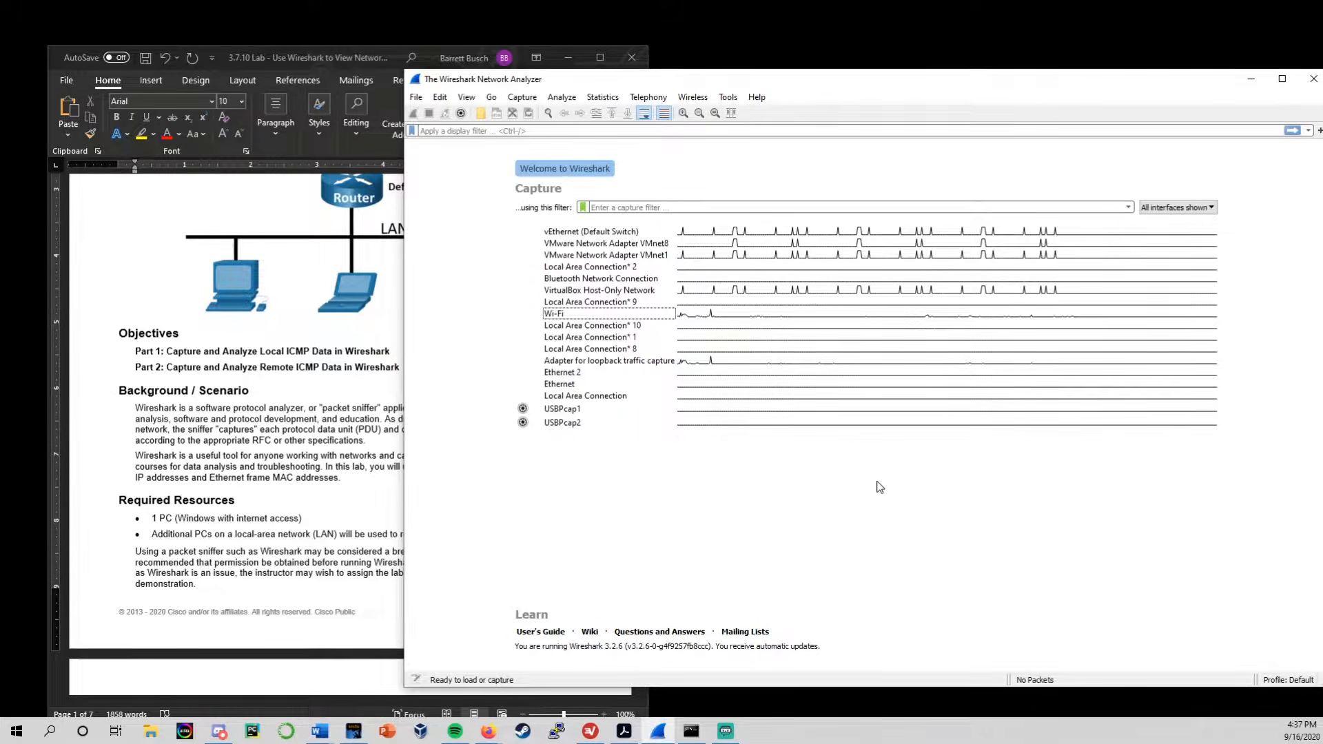
left_click(365, 466)
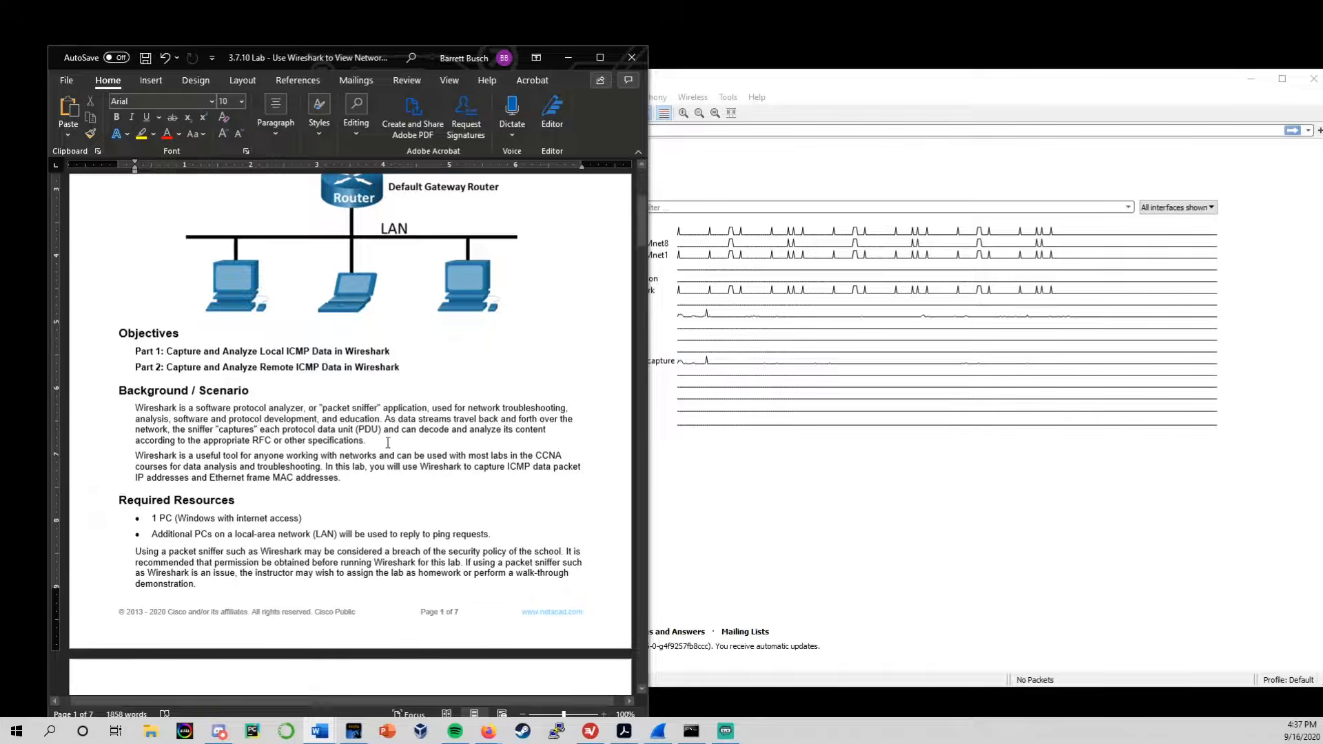
Read the worksheet's Required Resources section, highlighting the bullets about the PC with internet access and the additional LAN PCs.
scroll(349, 459, "down", 3)
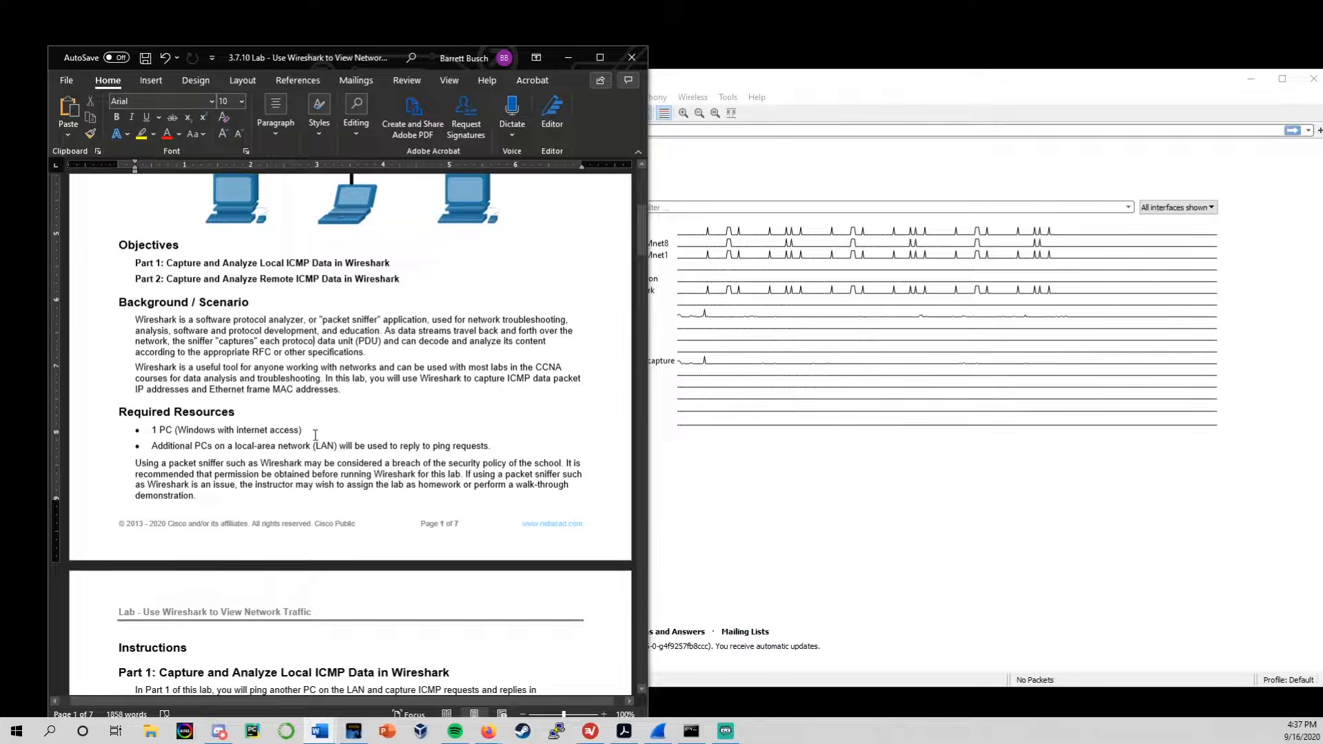
left_click_drag(306, 430, 148, 431)
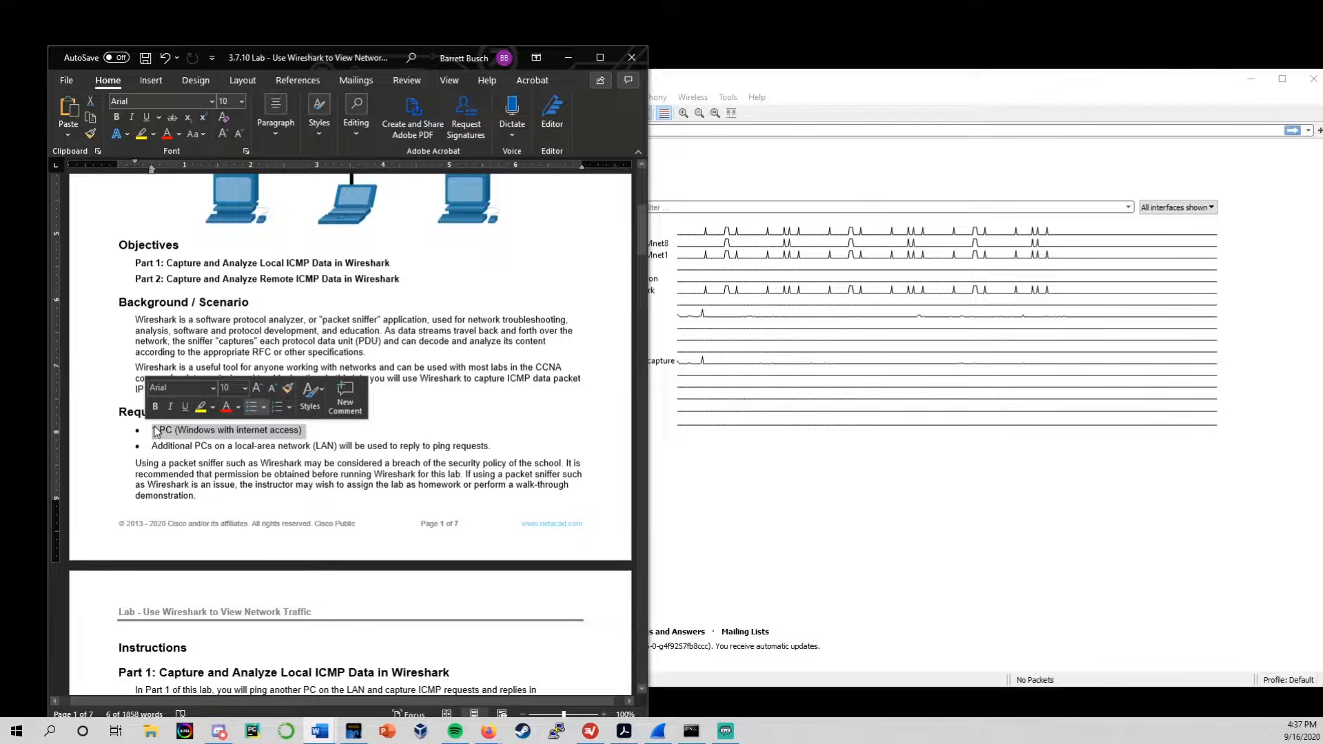
left_click(228, 441)
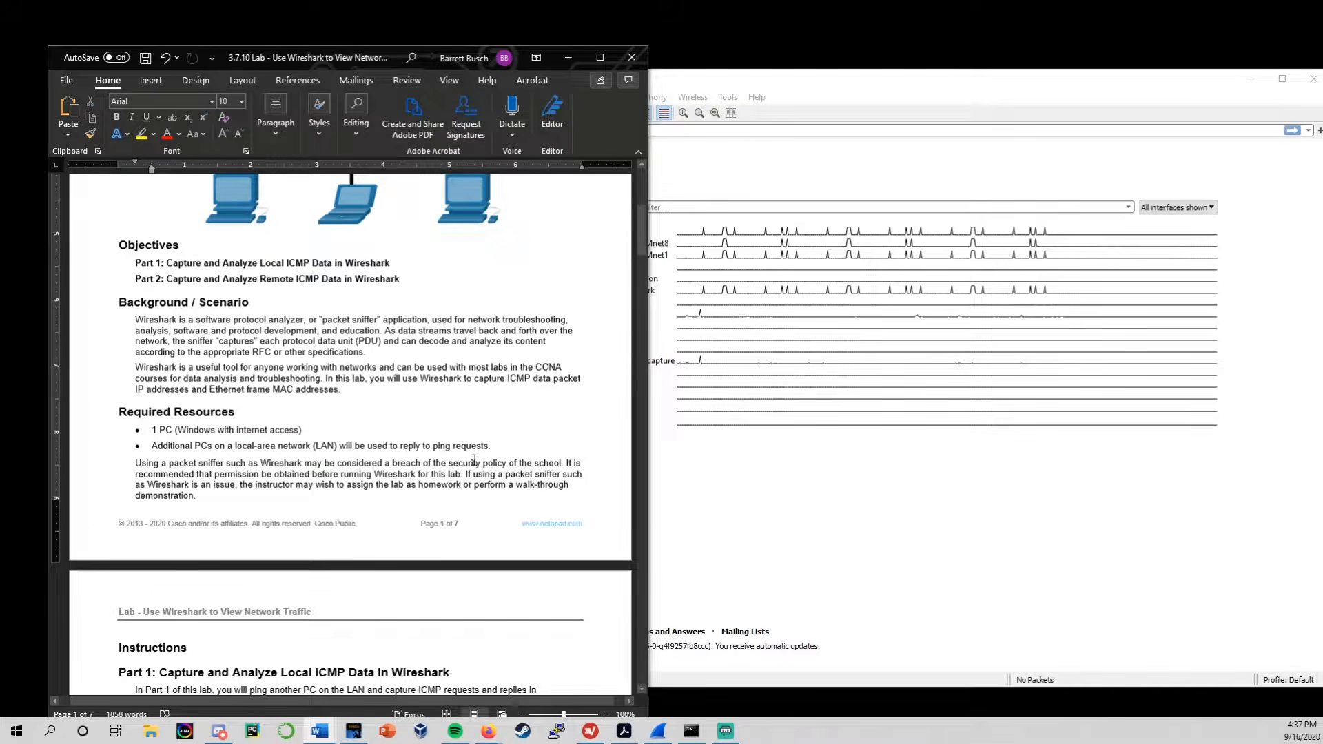
left_click_drag(501, 446, 158, 452)
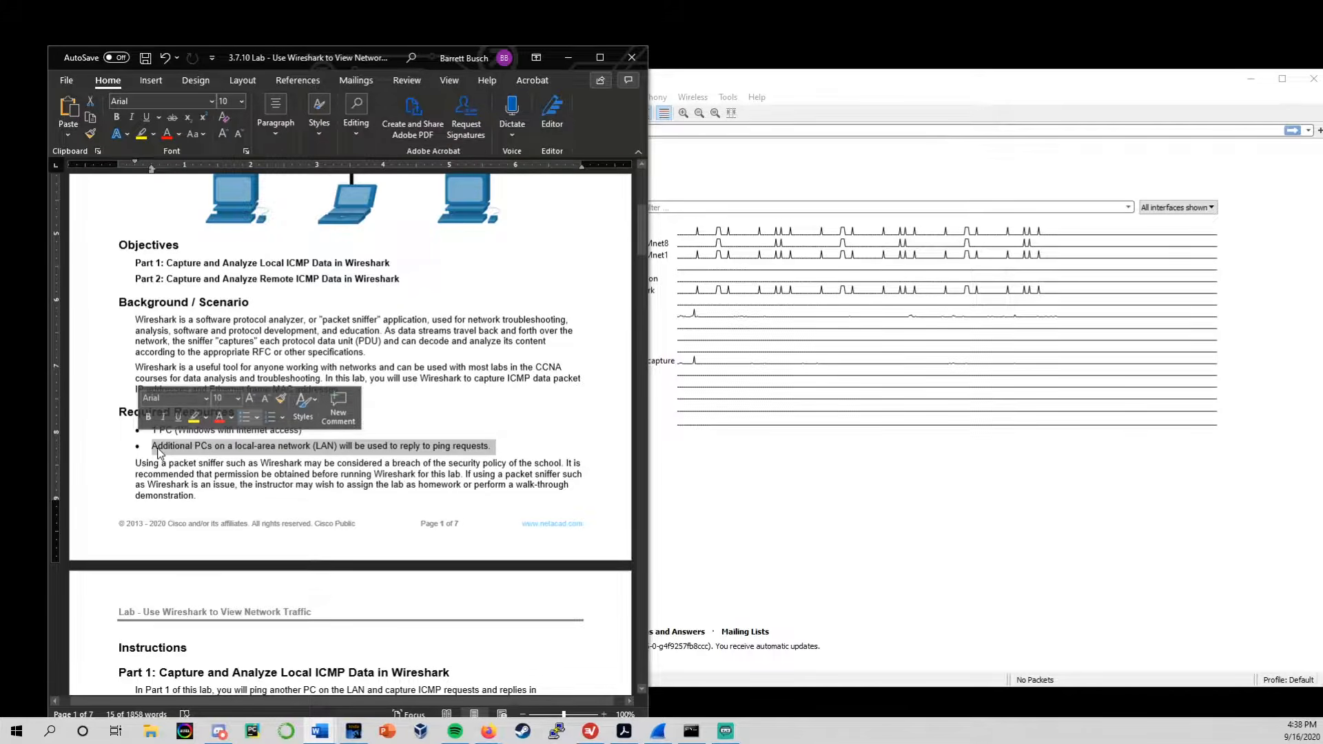
left_click(523, 441)
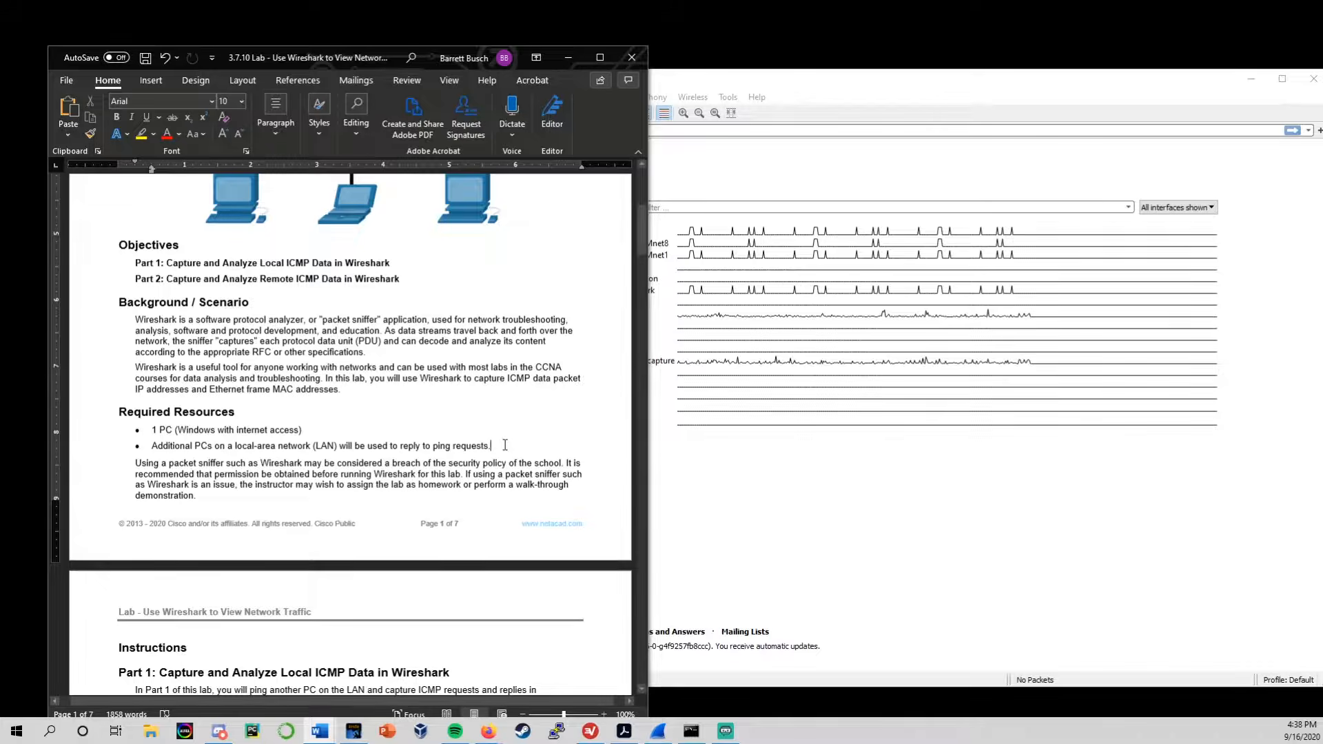
scroll(503, 447, "down", 1)
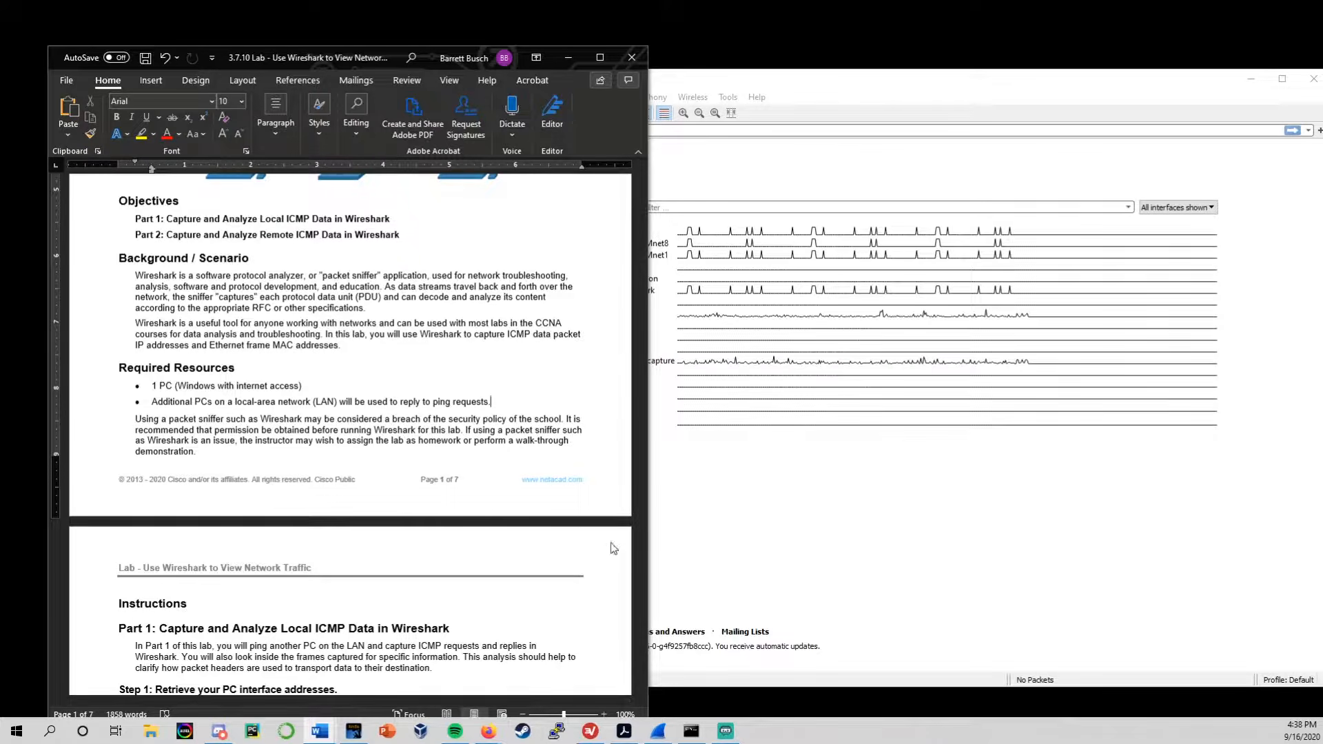
scroll(390, 525, "down", 1)
scroll(391, 527, "up", 2)
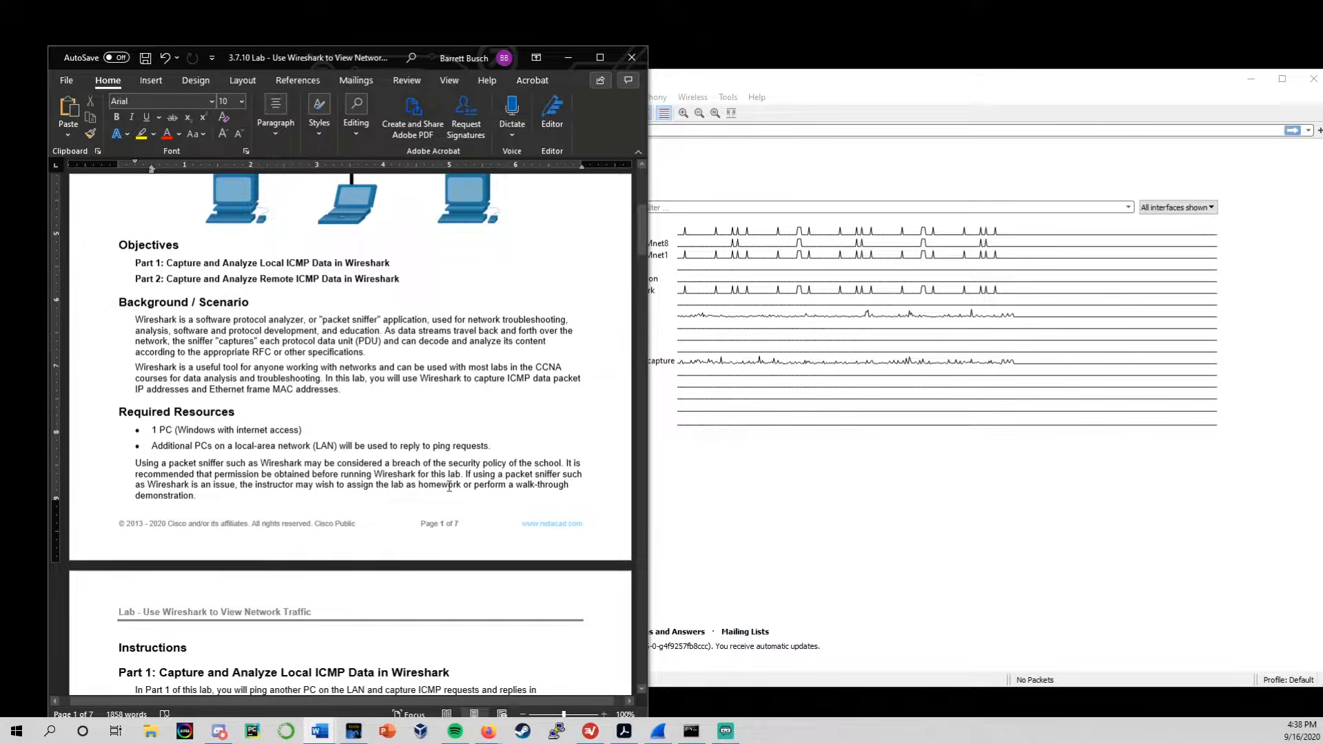
left_click(514, 468)
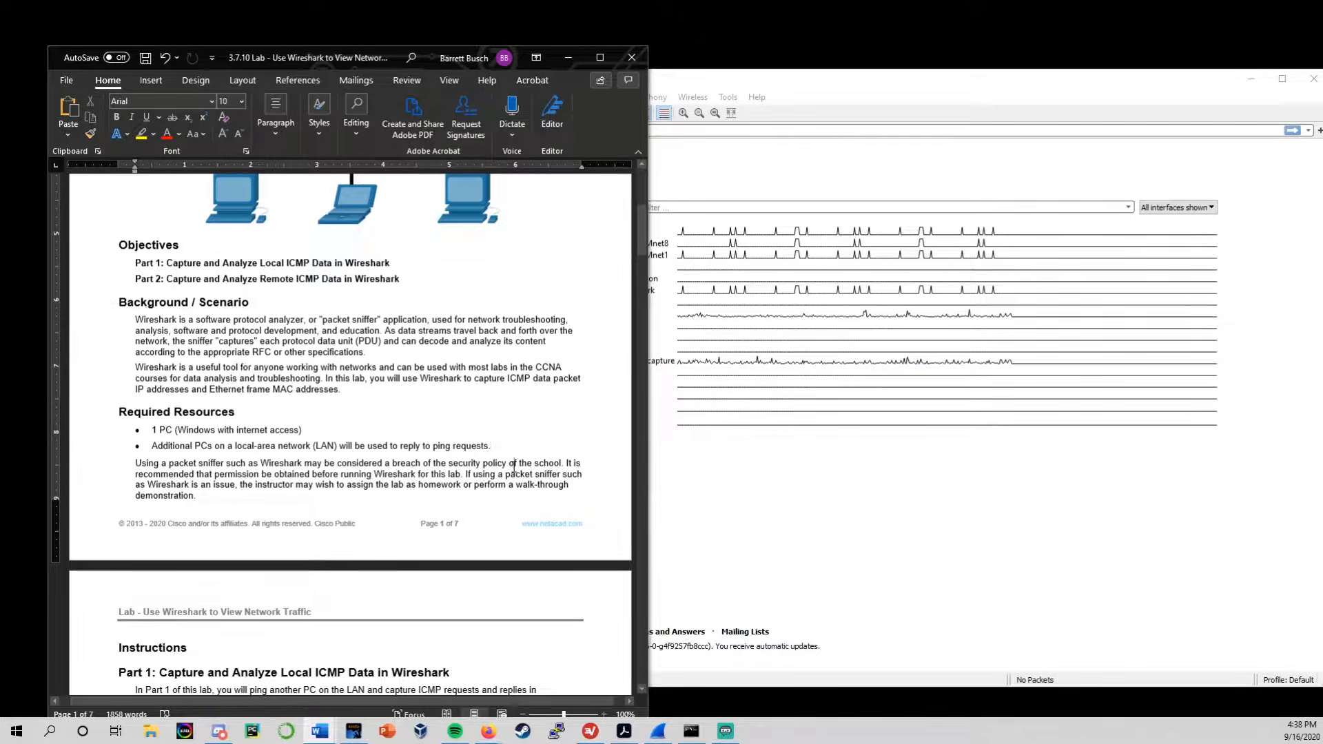
left_click(481, 447)
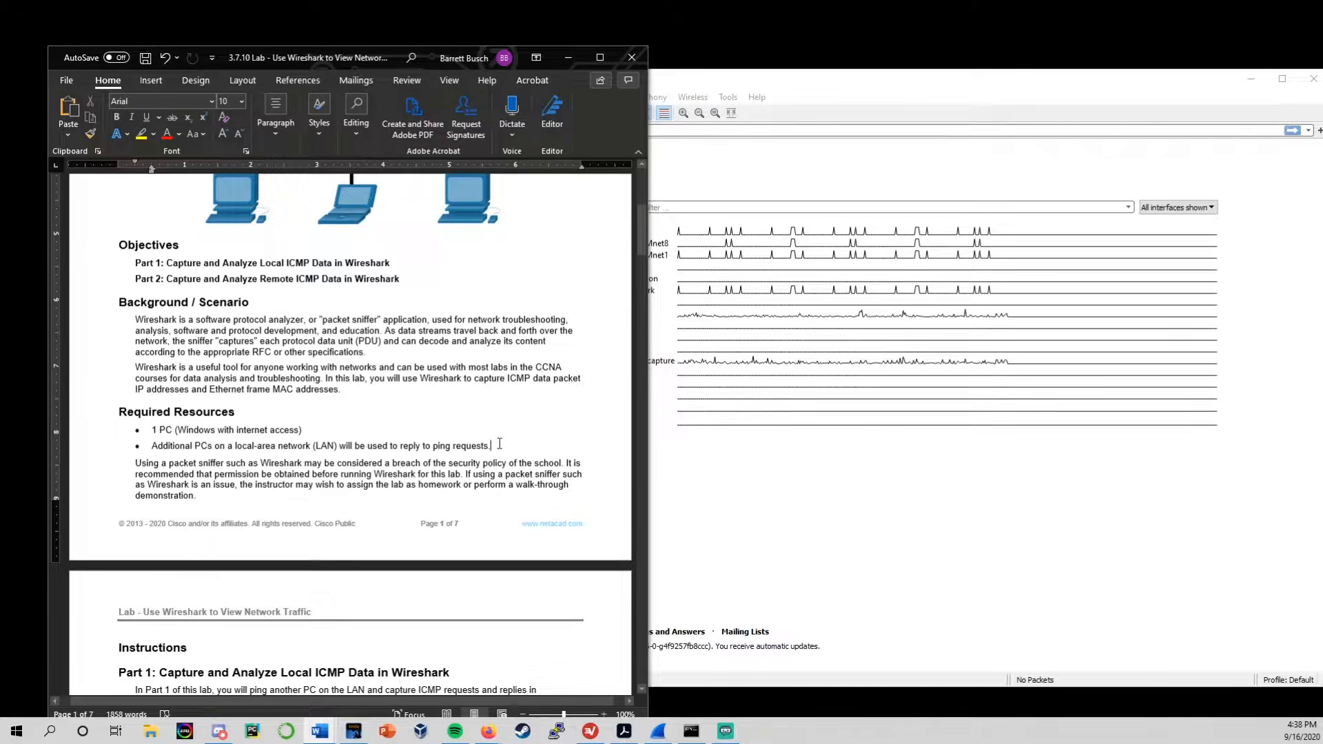
Read the Part 1 instructions through Step 1, highlighting the title "Capture and Analyze Local ICMP Data in Wireshark".
scroll(499, 444, "down", 3)
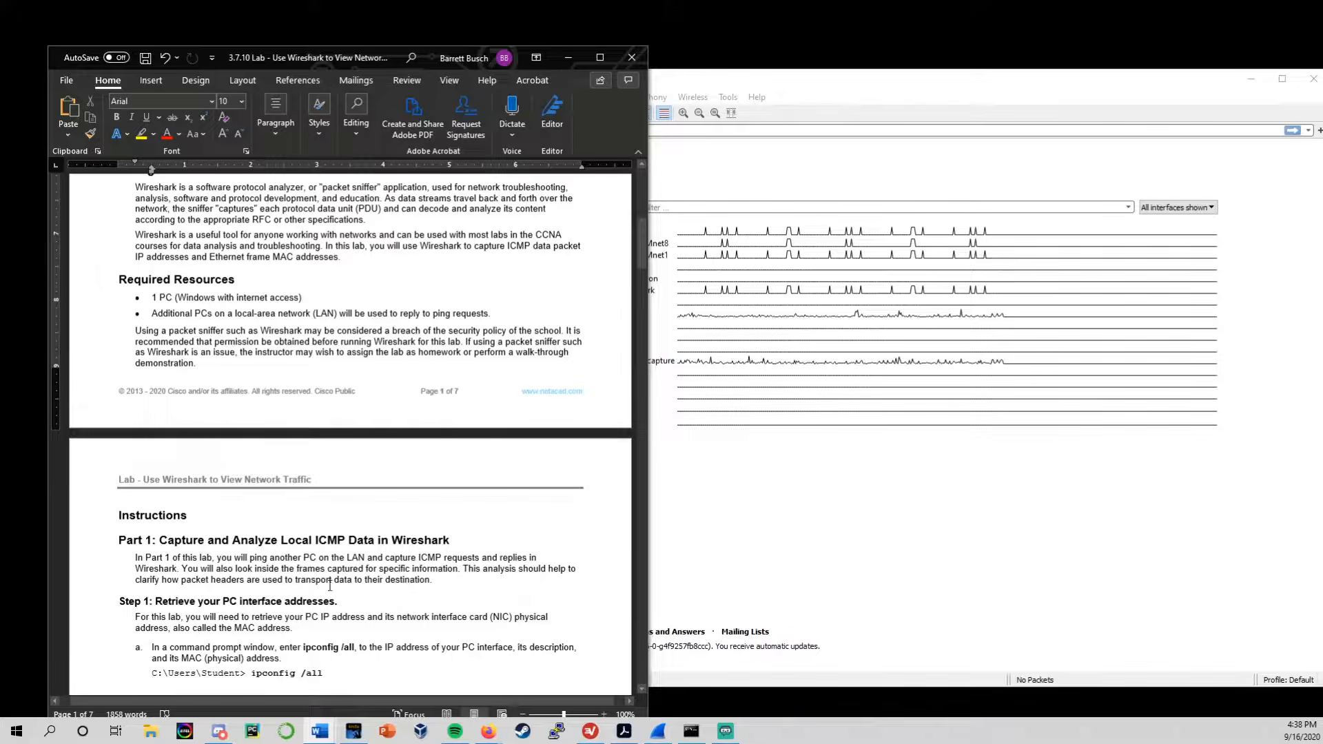
scroll(356, 562, "down", 1)
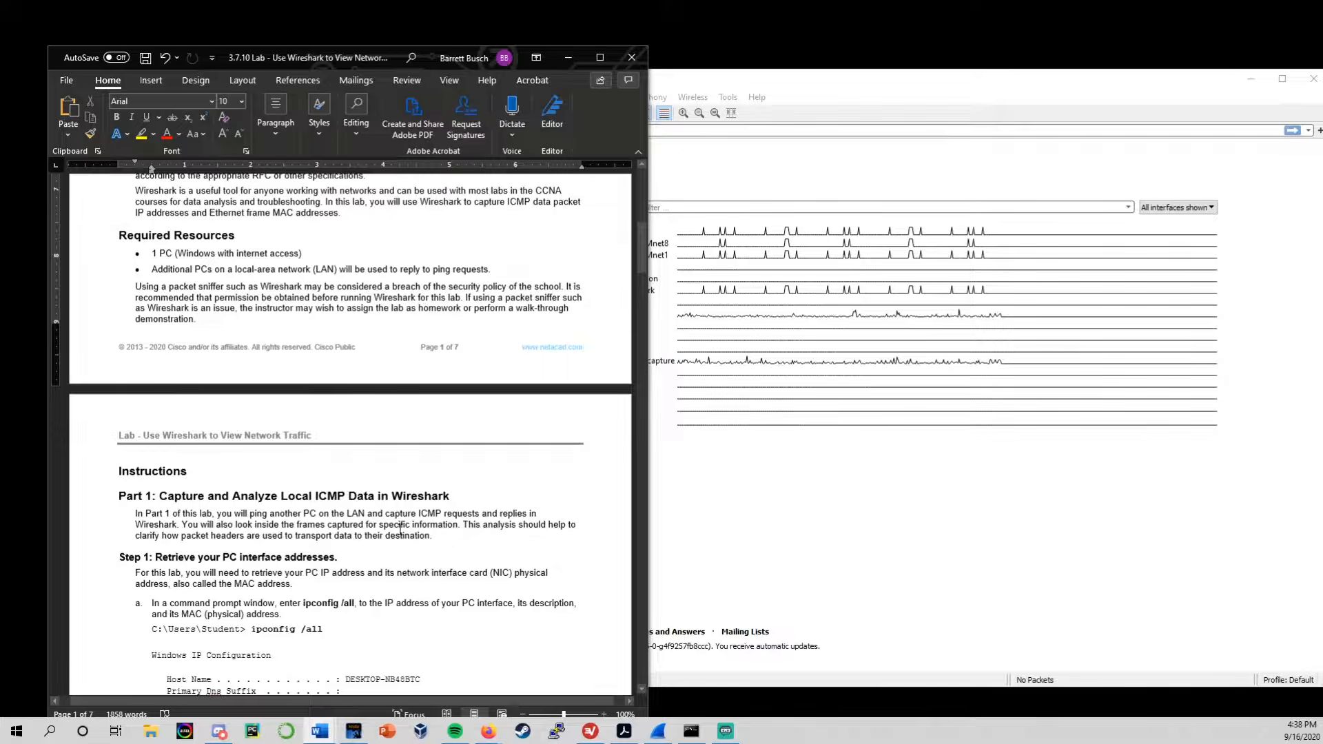
scroll(400, 529, "down", 4)
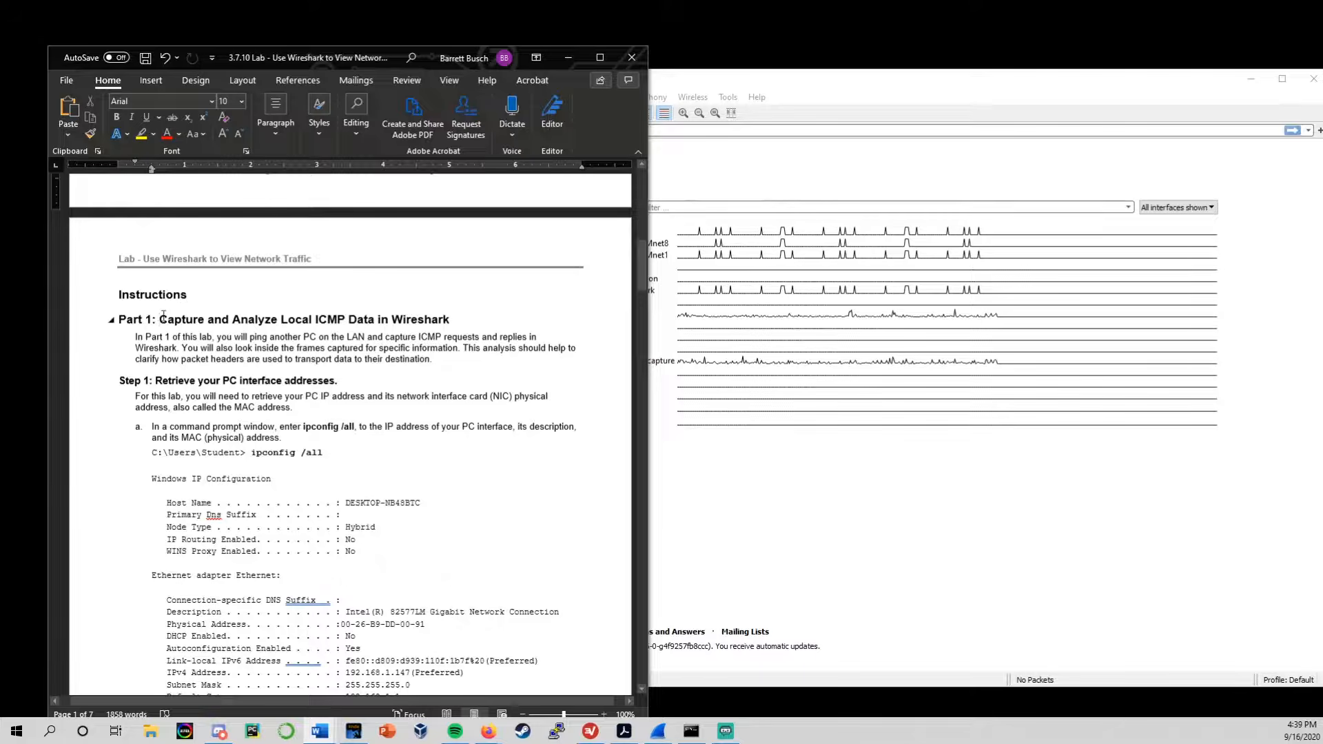
left_click_drag(160, 319, 446, 315)
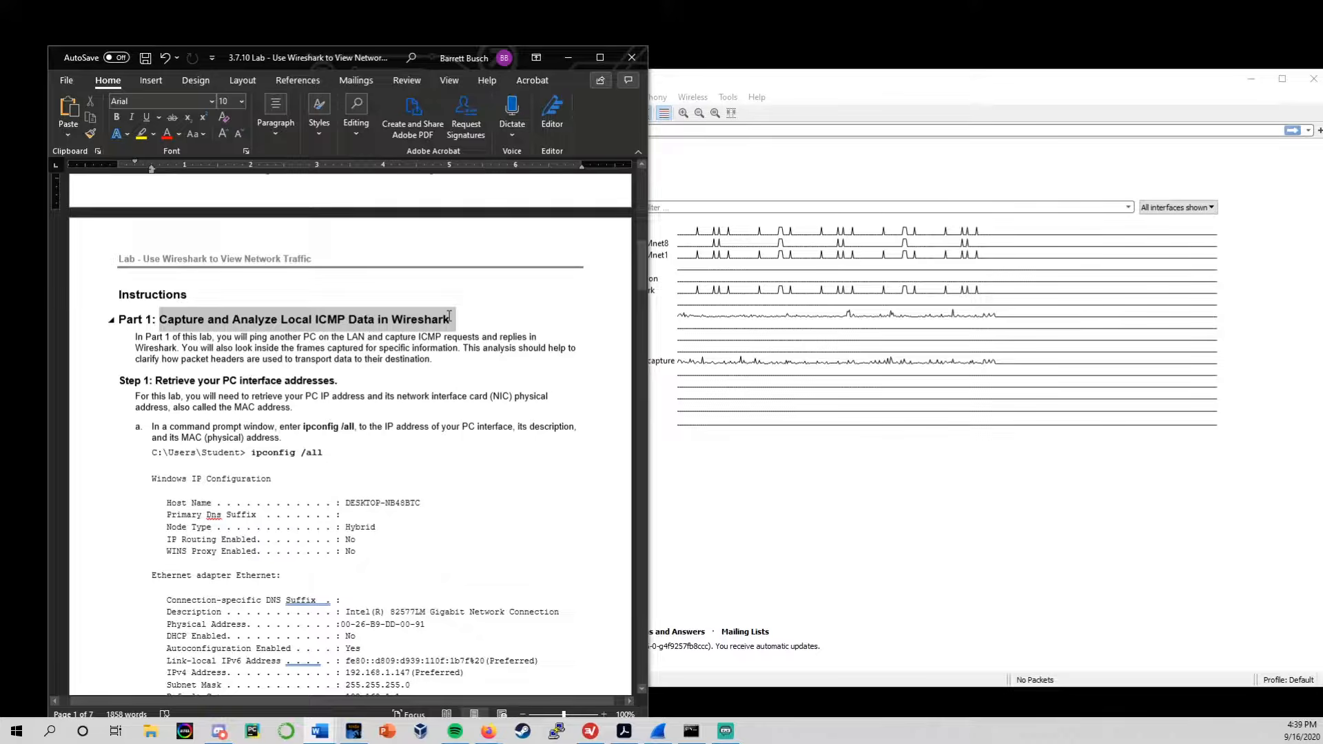
left_click(388, 345)
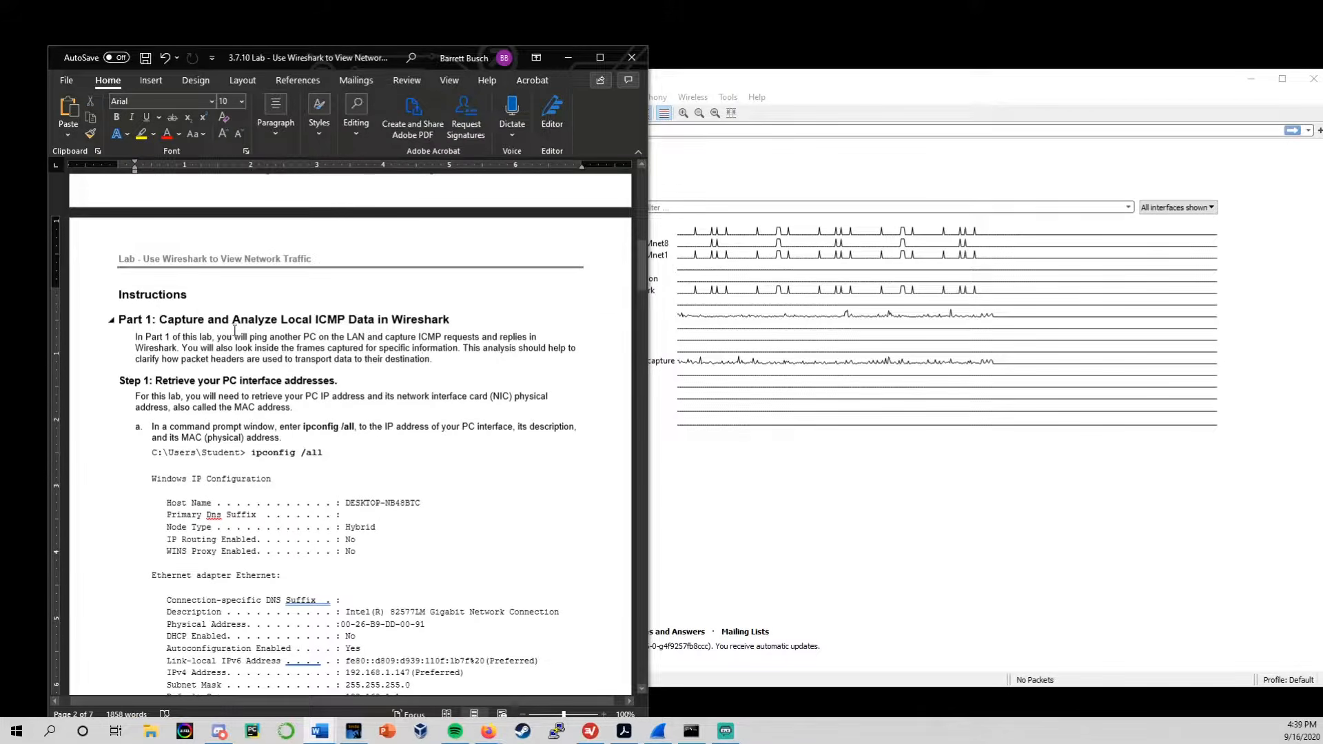
scroll(398, 346, "down", 3)
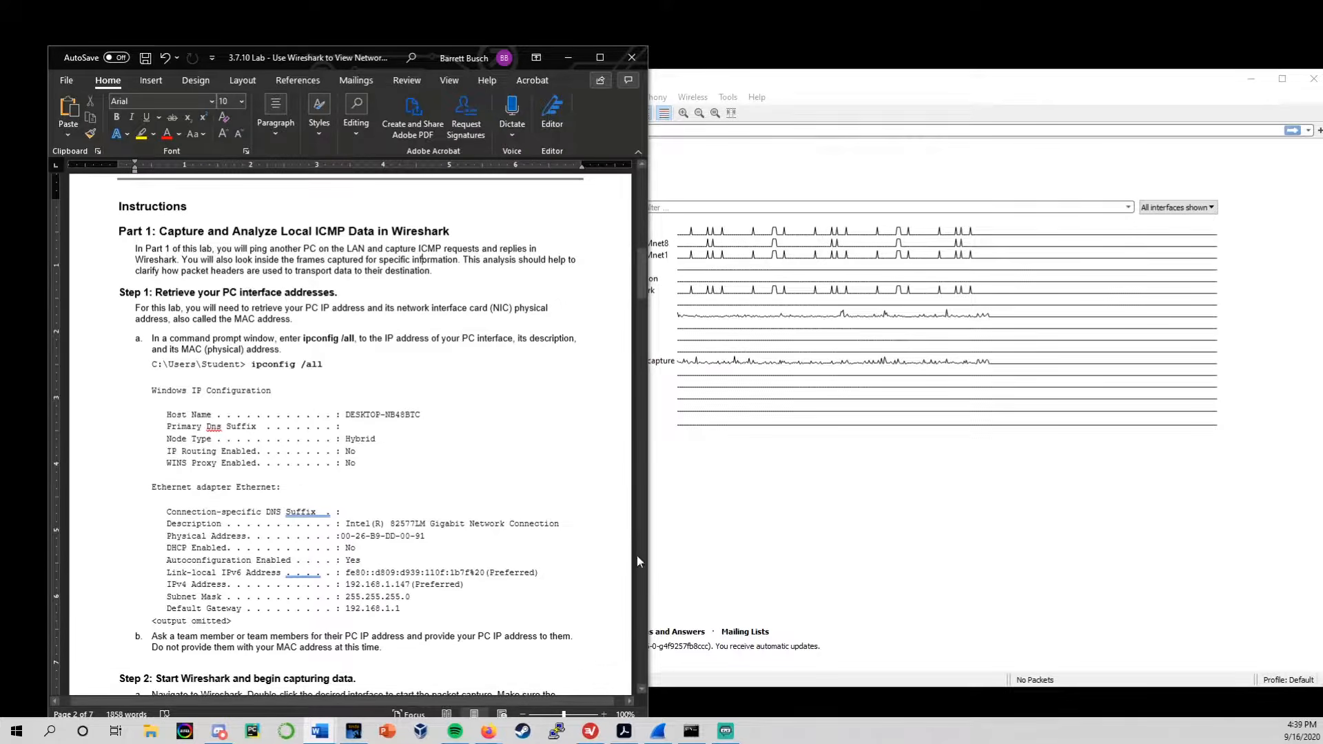
Switch to Command Prompt and place its window over Wireshark, beside the worksheet's Step 1 instructions.
left_click(696, 739)
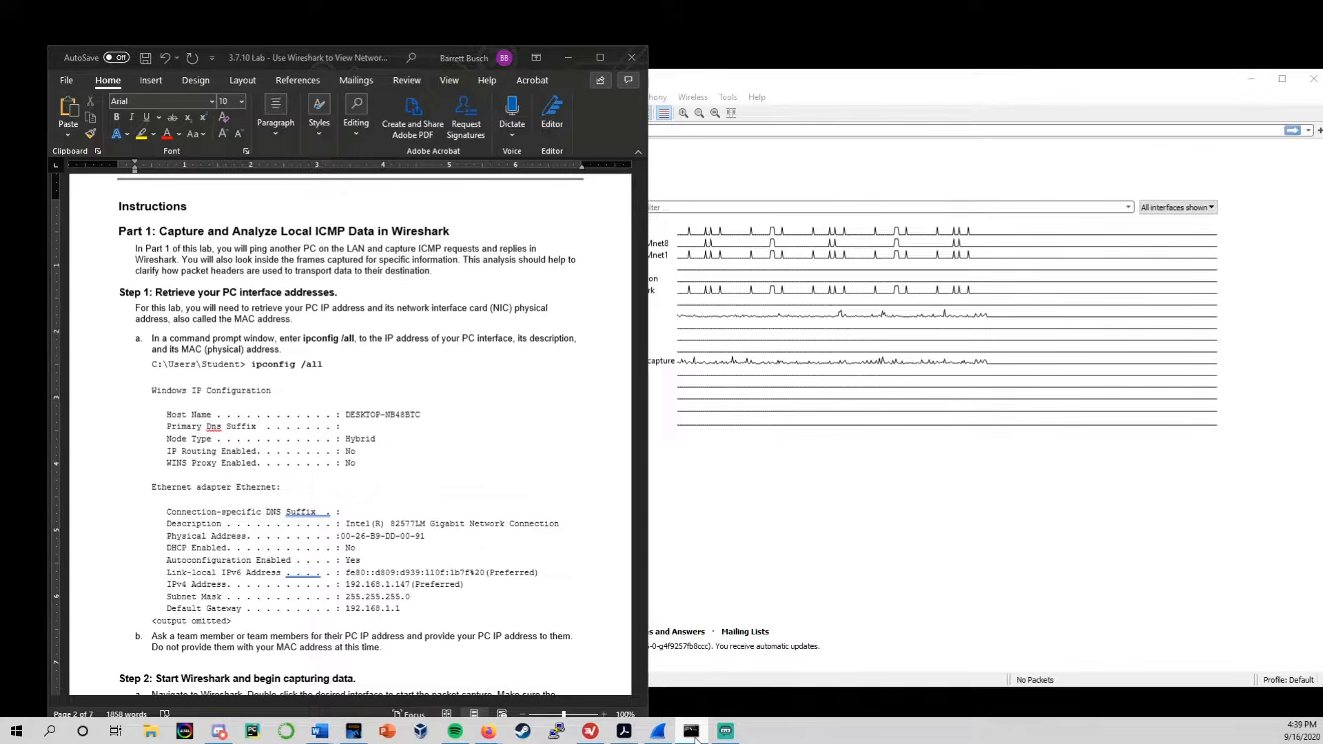
left_click_drag(0, 263, 753, 308)
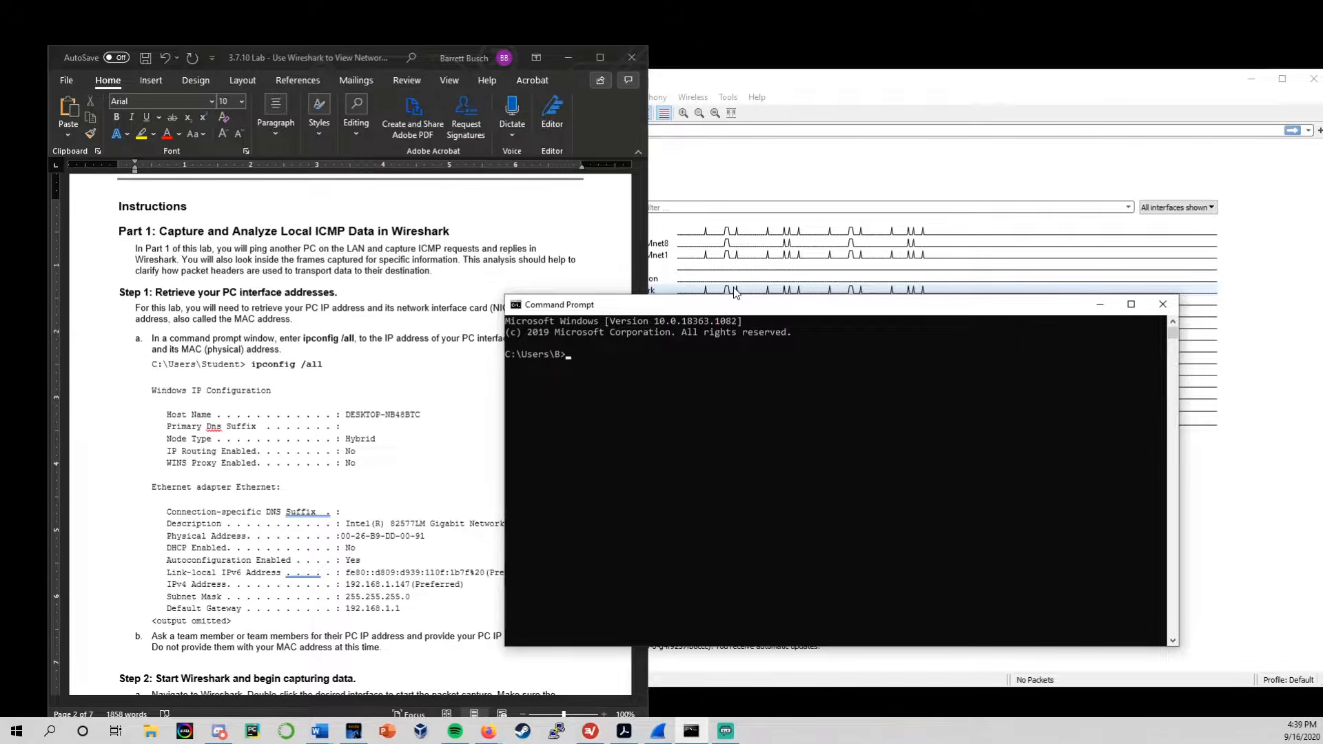
left_click_drag(723, 297, 759, 331)
Run ipconfig /all at the command prompt to retrieve the PC's interface addresses.
left_click(622, 382)
left_click(621, 381)
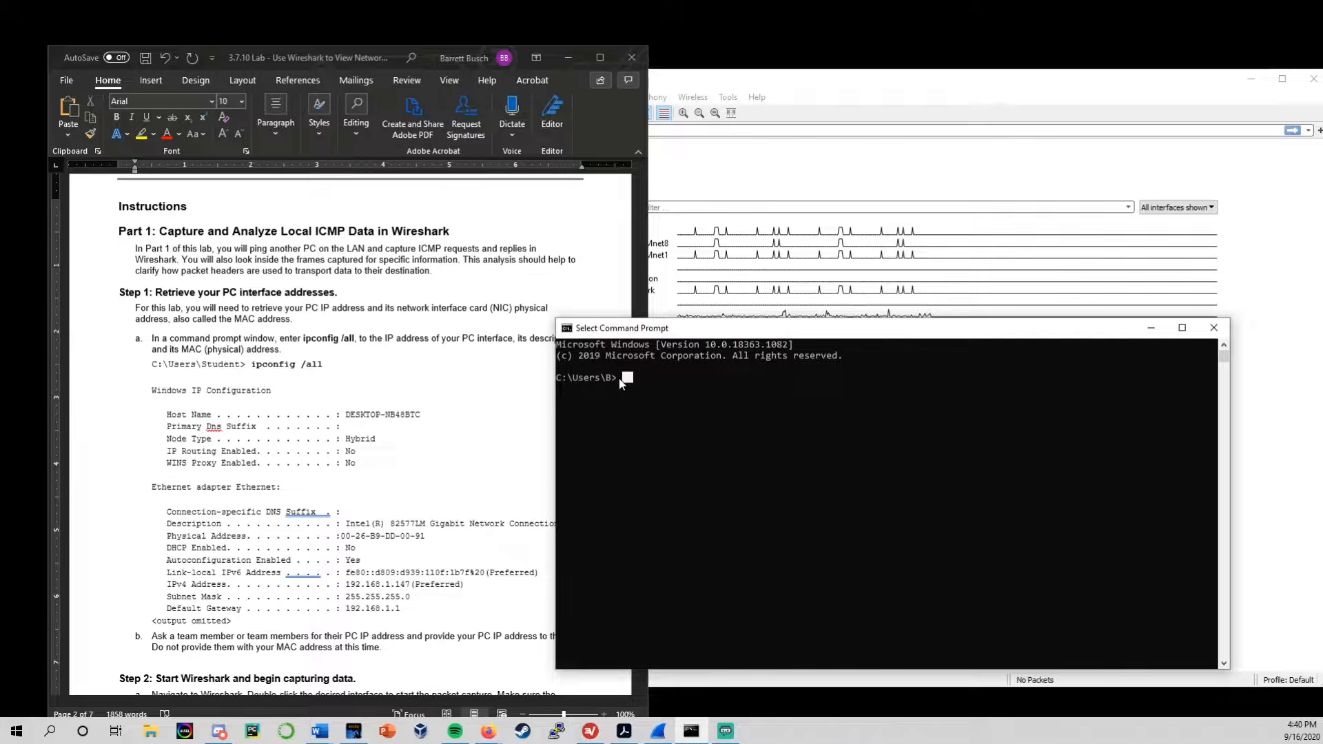
type("ip")
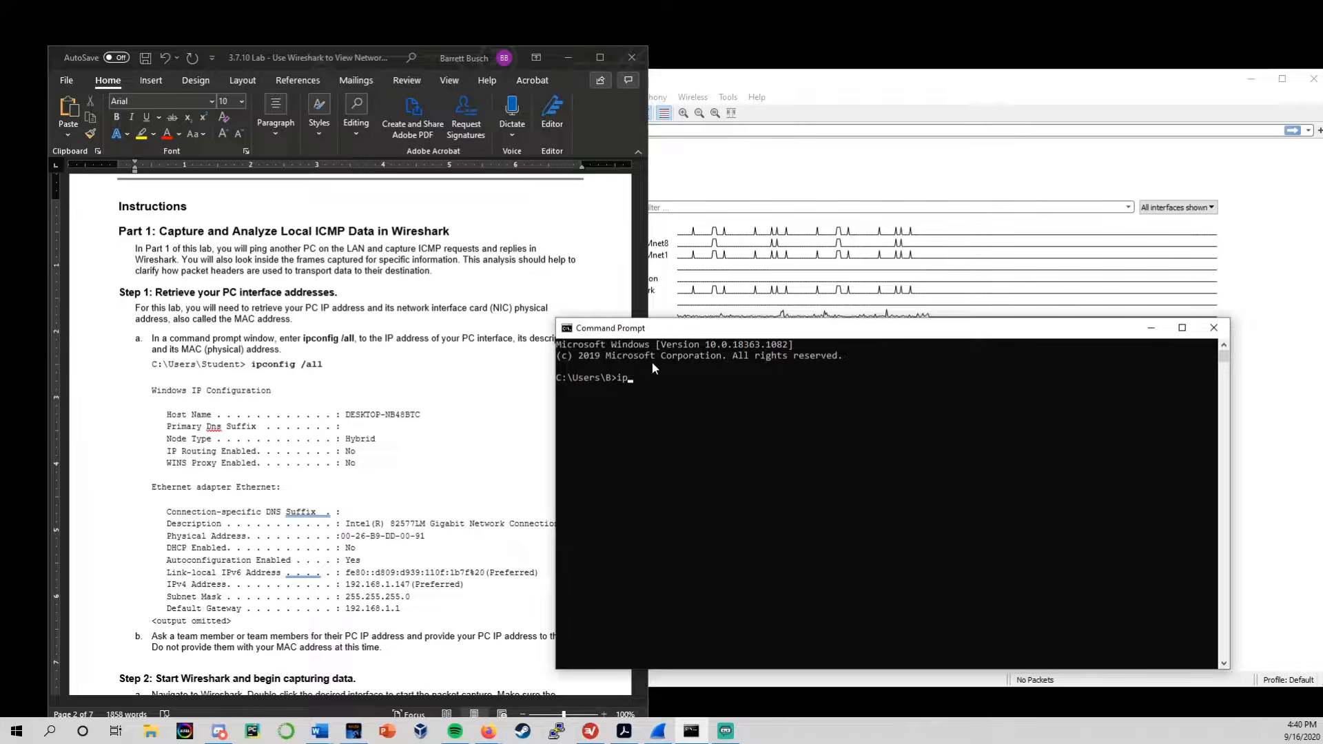
type("config ")
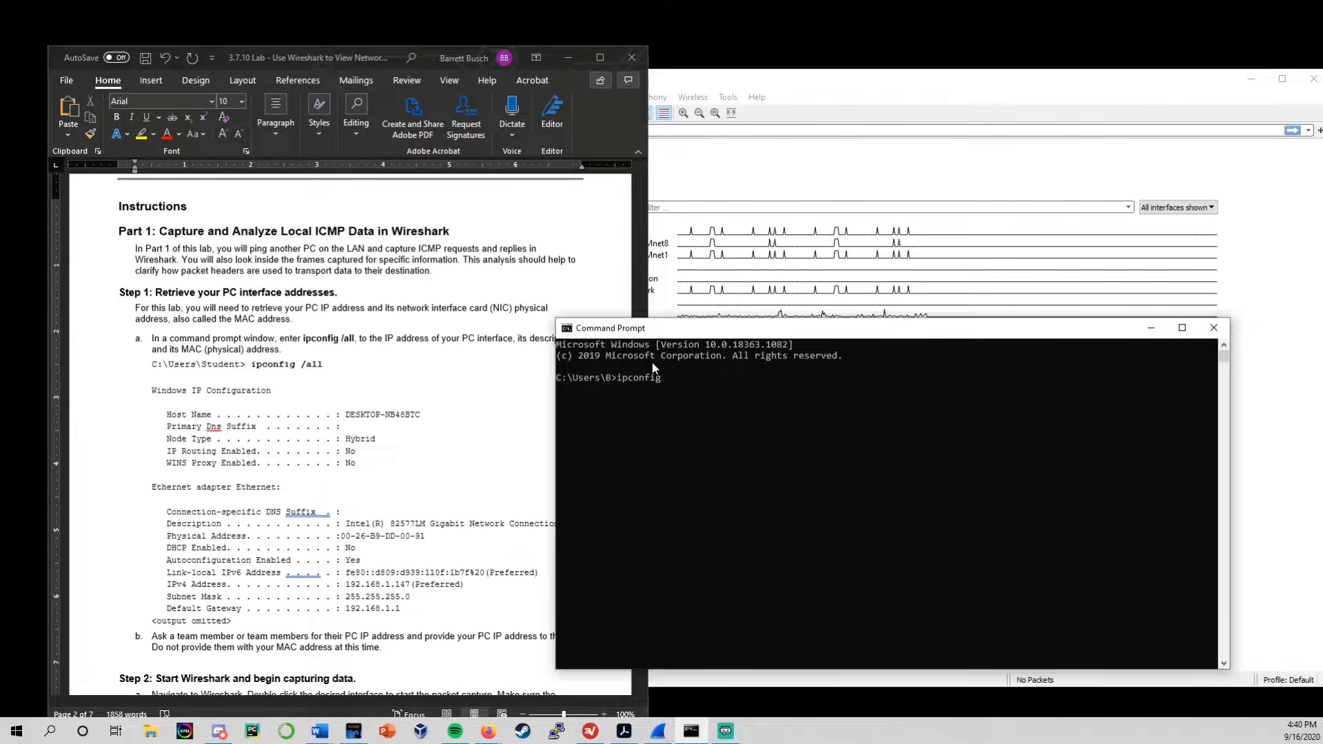
type("/all")
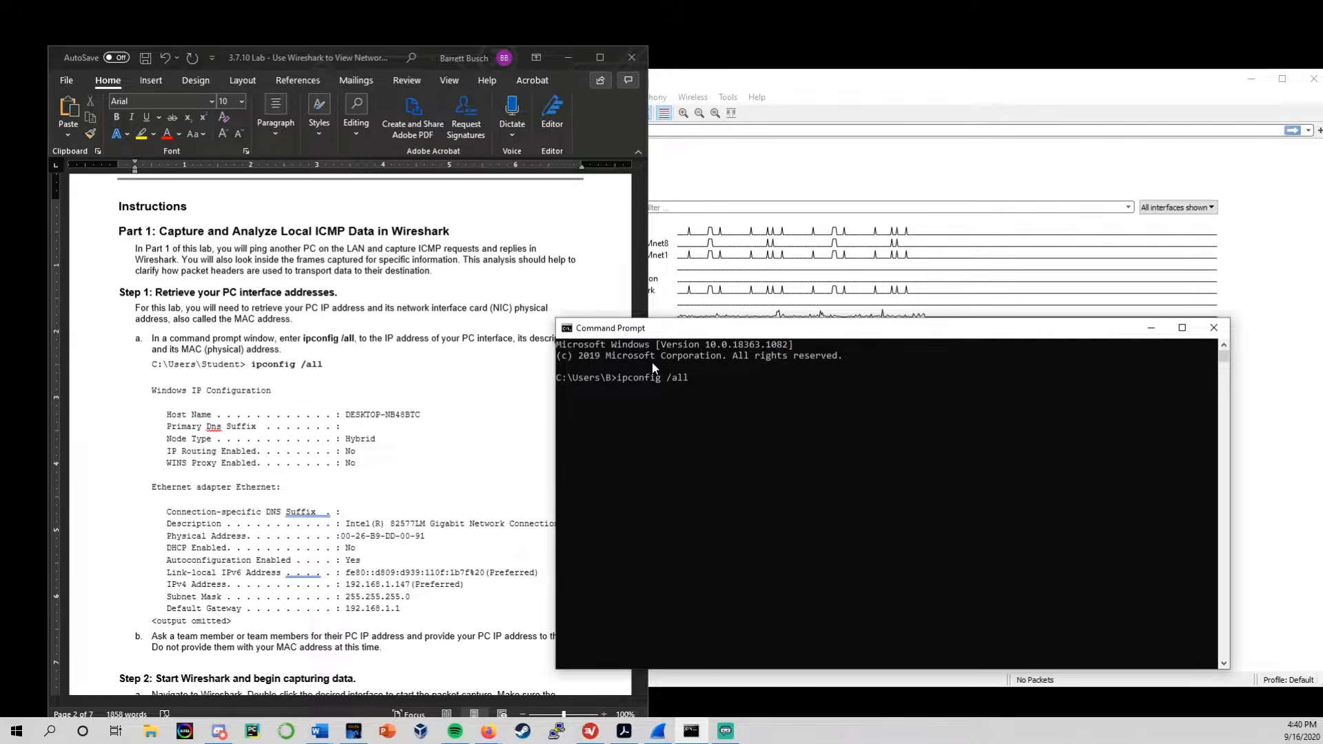
key("Return")
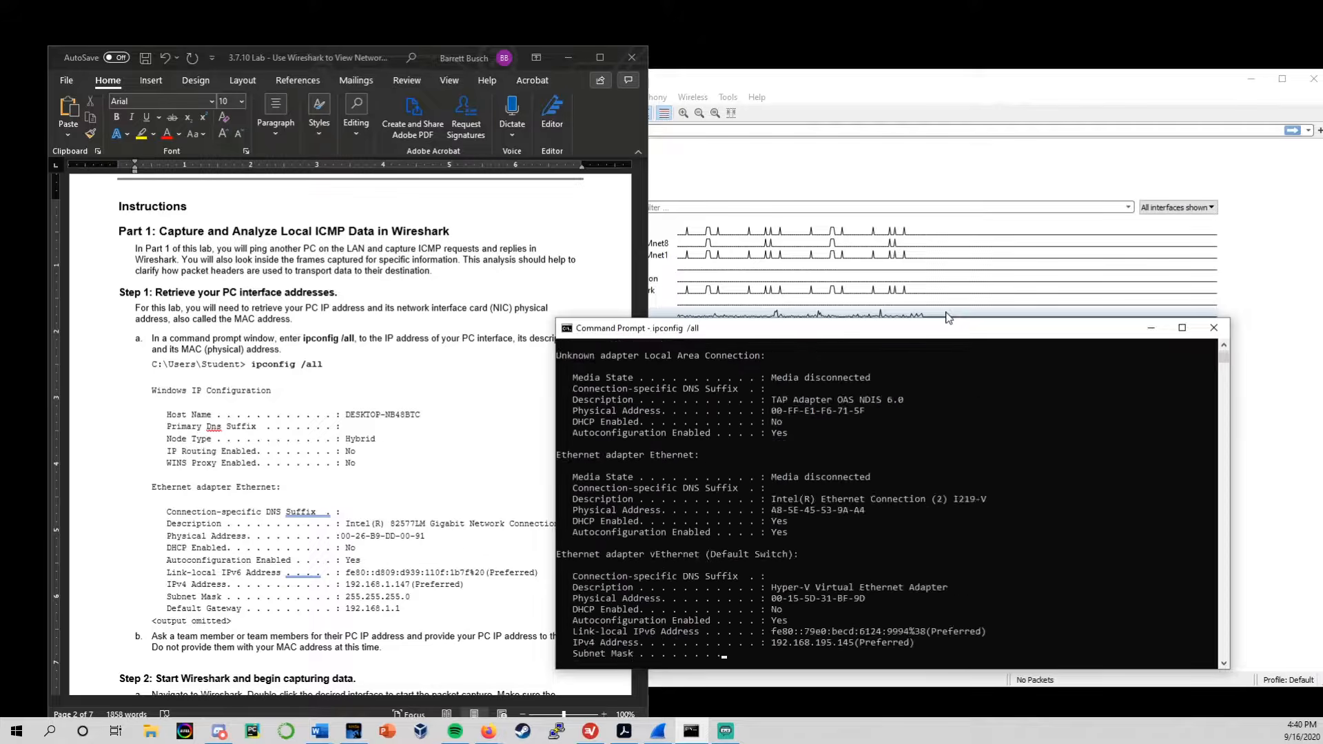
Reposition the Command Prompt window, locate the Wi-Fi adapter section in the ipconfig output and highlight its heading "Wireless LAN adapter Wi-Fi:".
left_click_drag(954, 329, 968, 292)
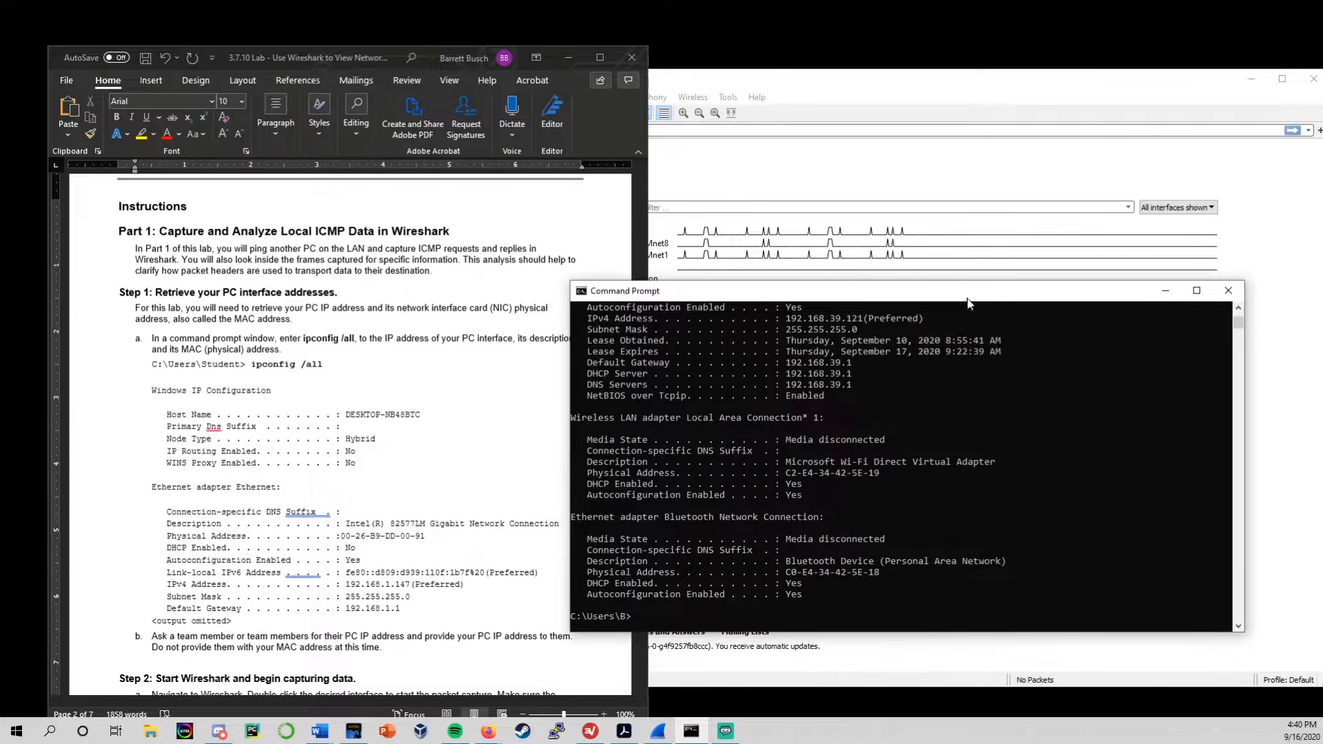
scroll(734, 494, "up", 7)
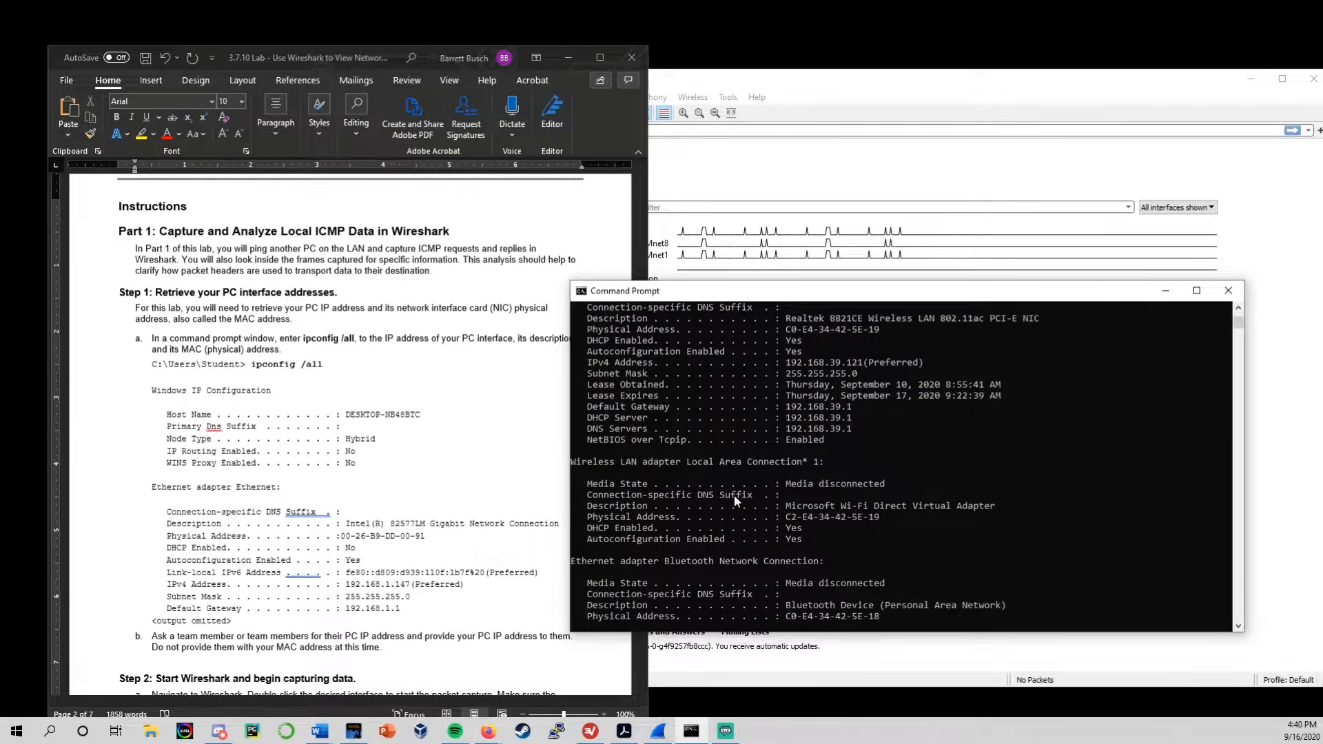
scroll(726, 494, "up", 12)
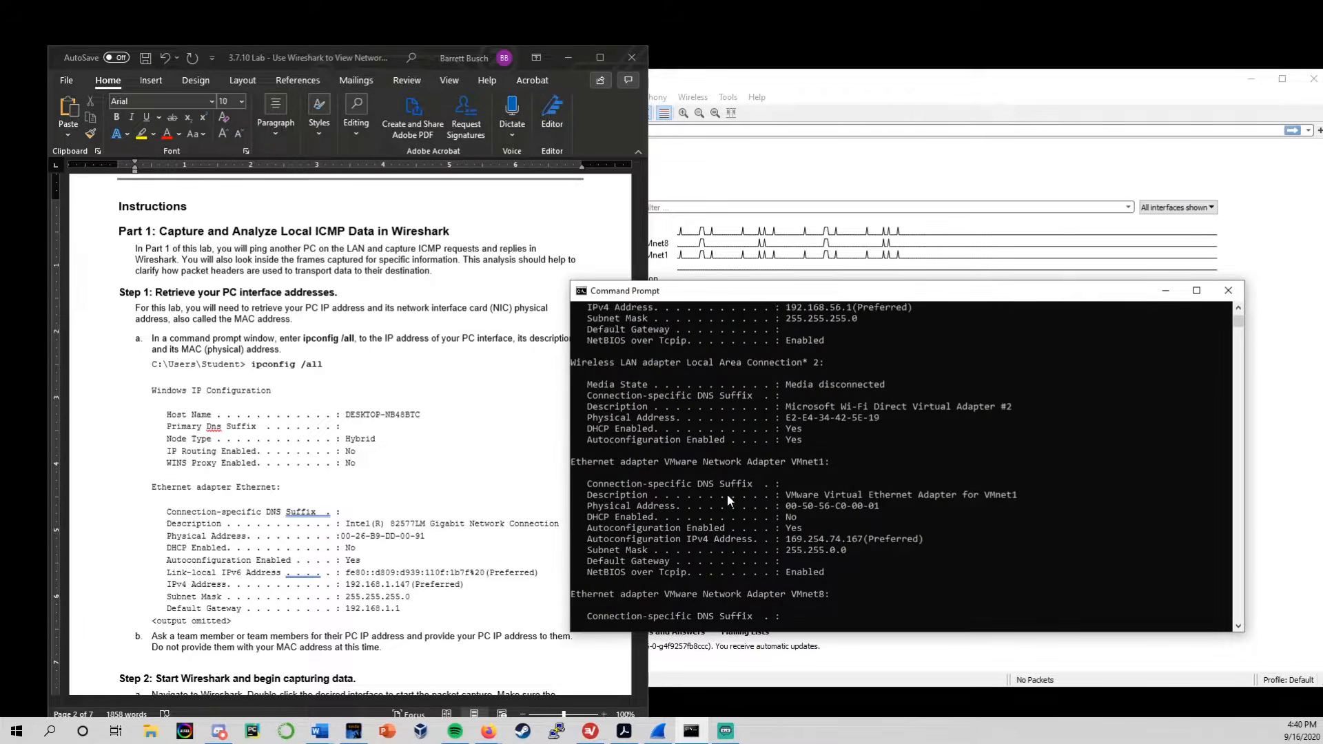
scroll(725, 495, "up", 5)
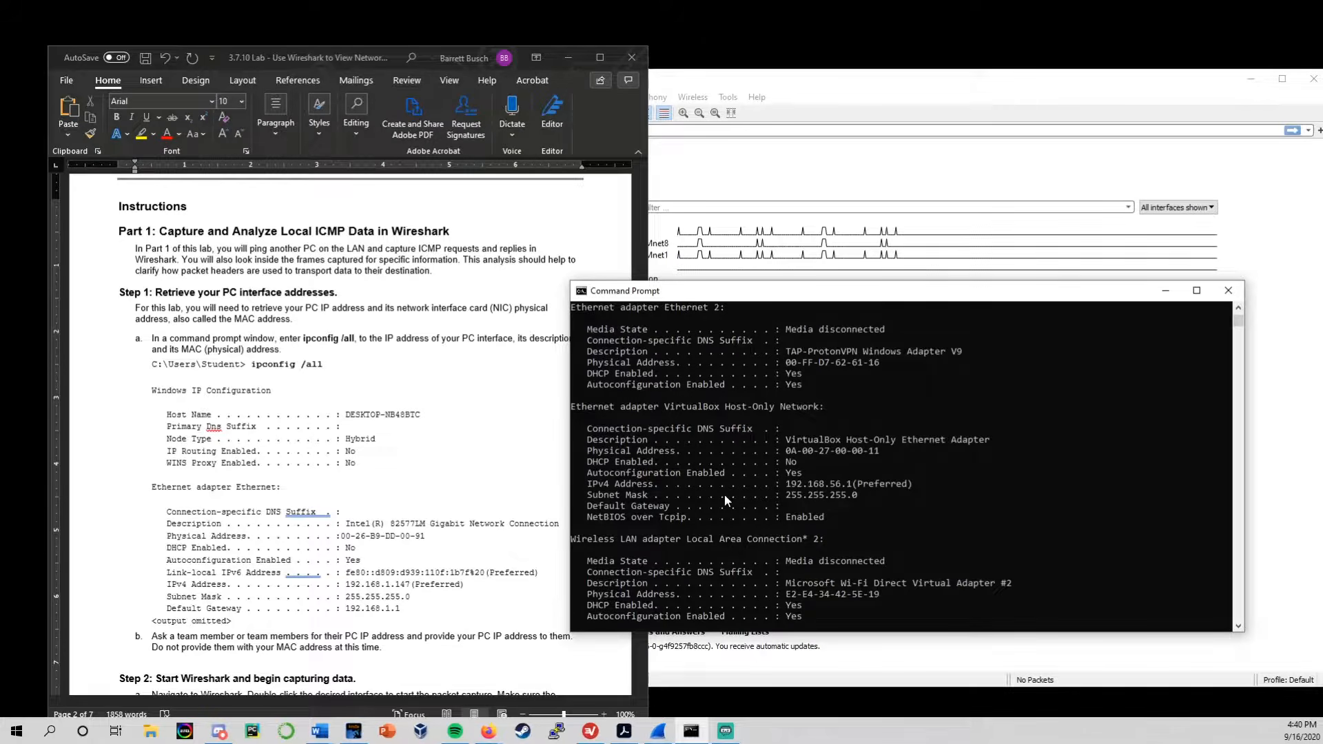
scroll(725, 494, "down", 12)
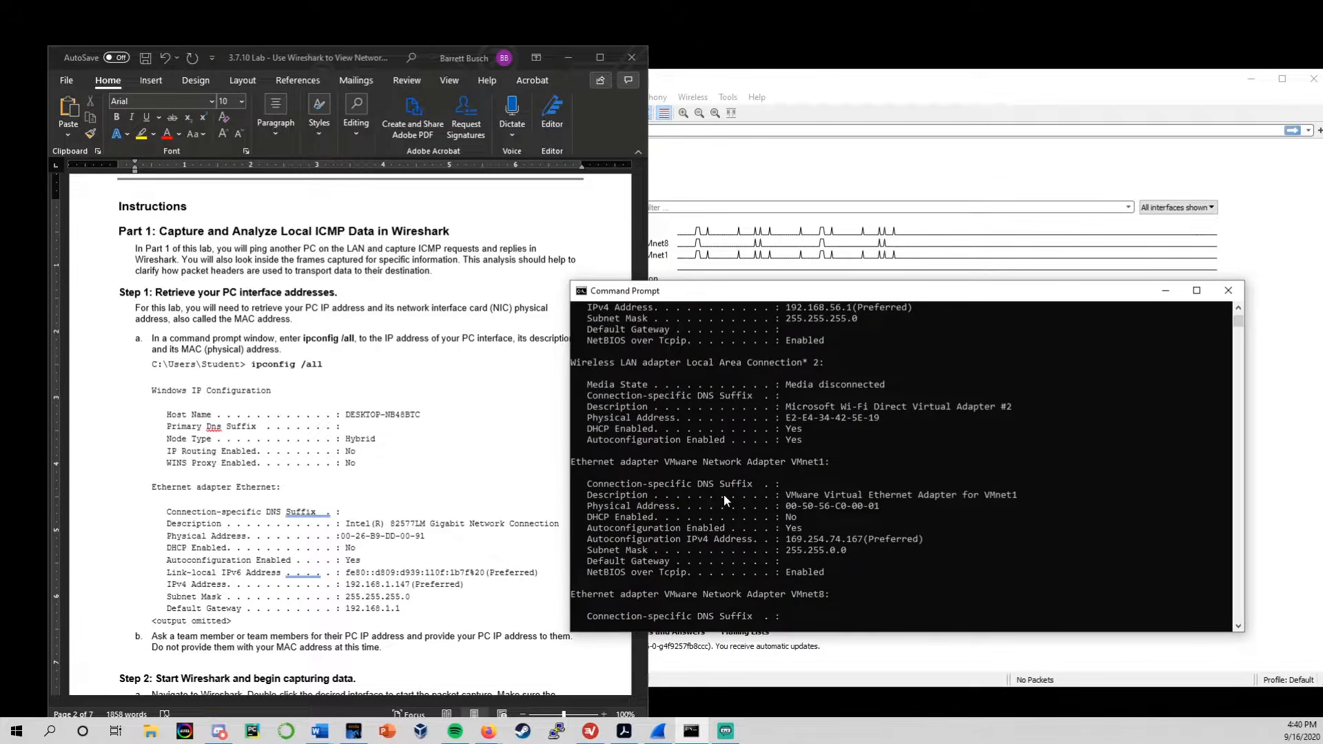
scroll(723, 495, "down", 7)
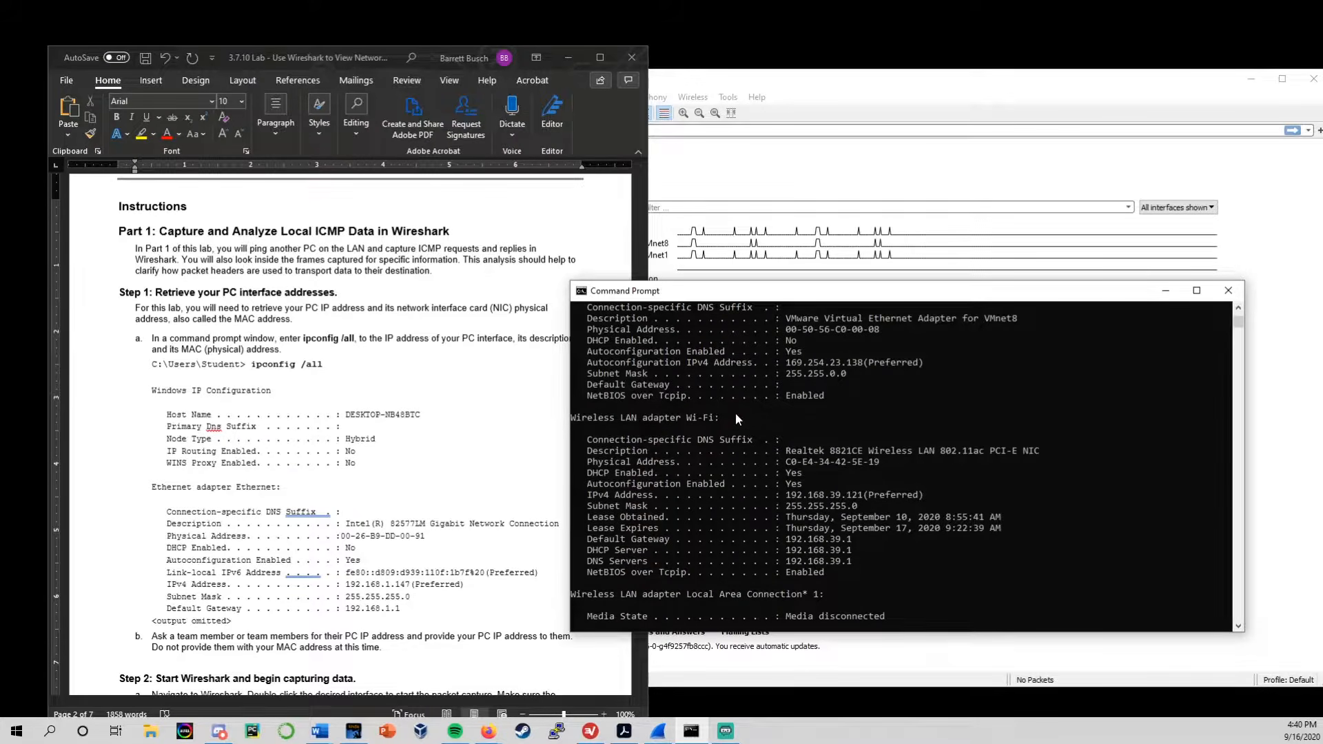
left_click_drag(735, 412, 570, 423)
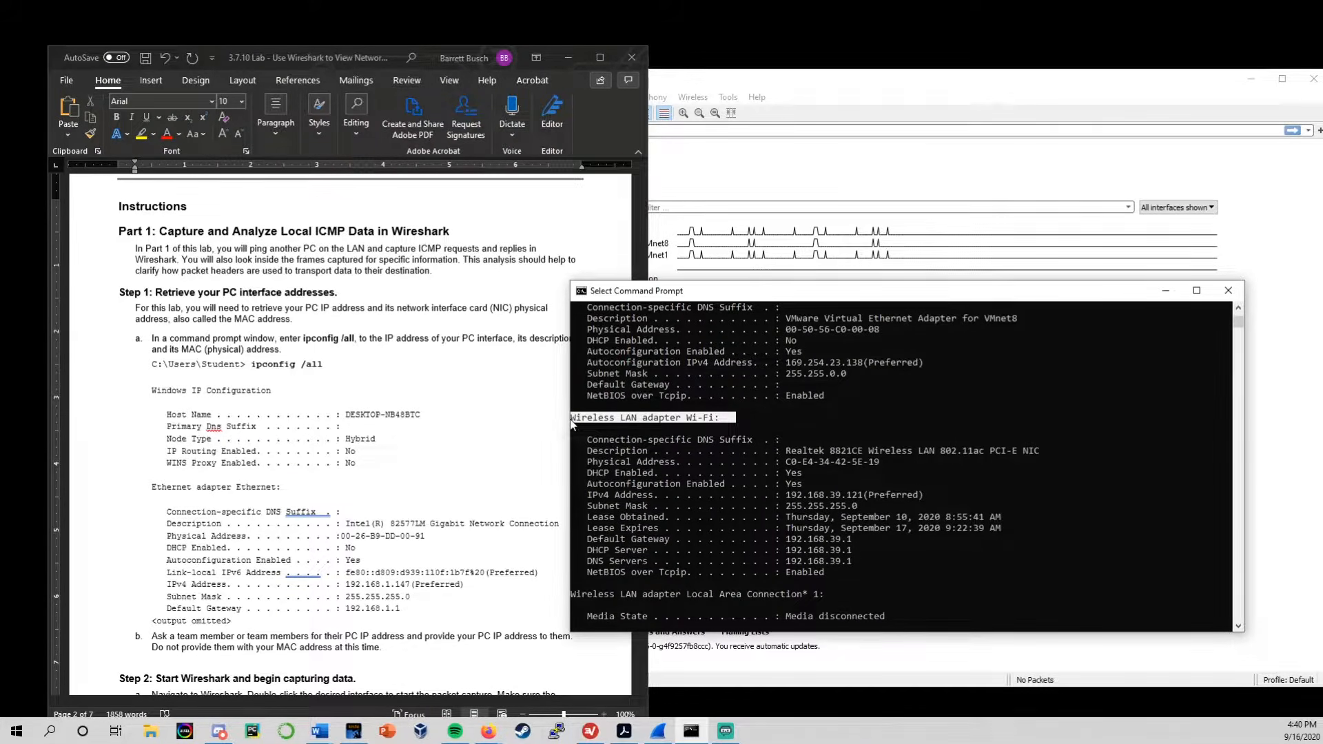
Examine the adapter sections of the ipconfig output, from the virtual Ethernet adapters to the Wi-Fi adapter.
left_click(667, 406)
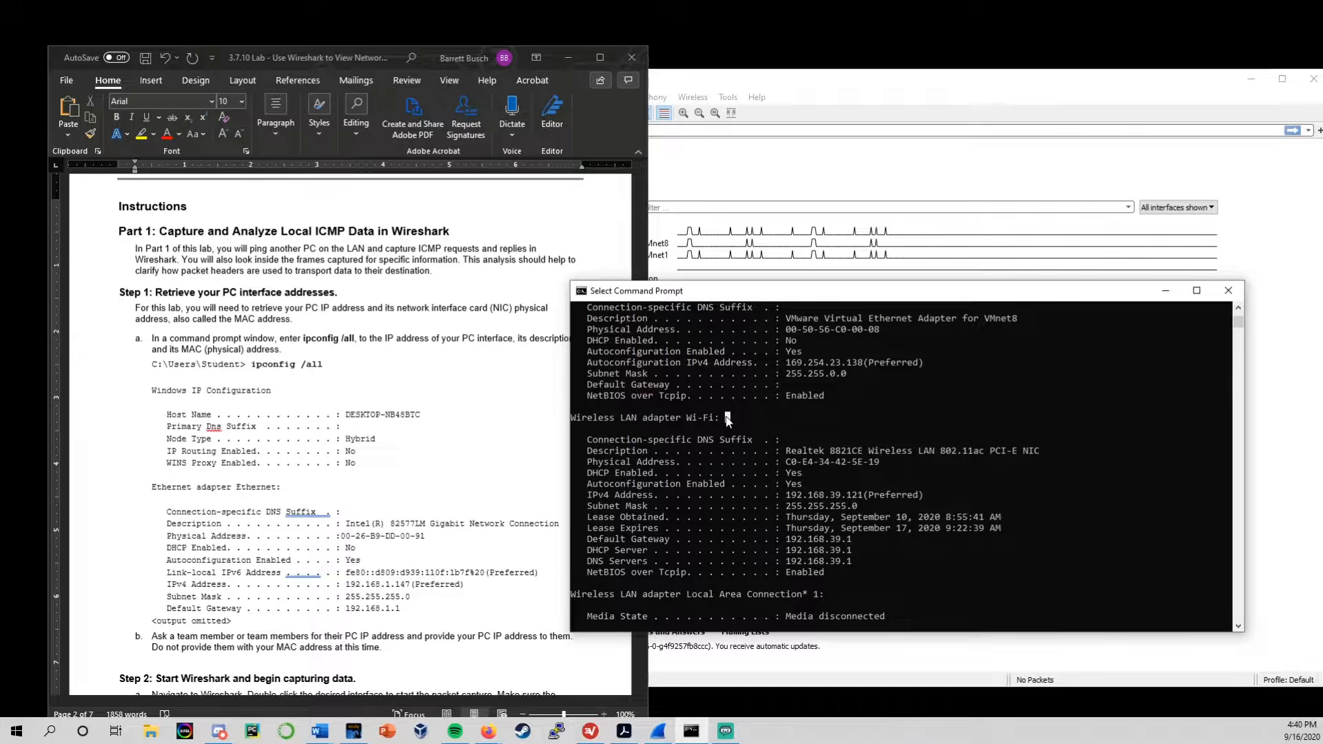
left_click_drag(727, 420, 725, 422)
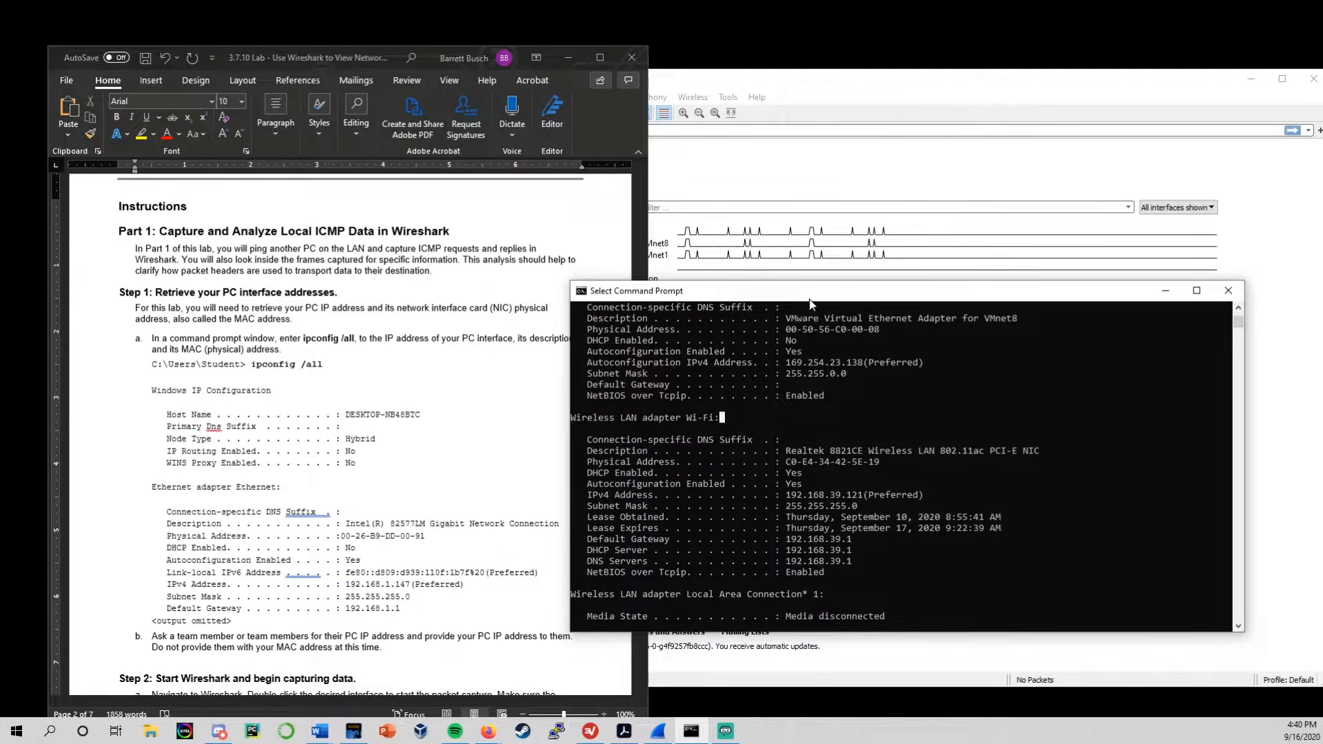
scroll(733, 537, "down", 5)
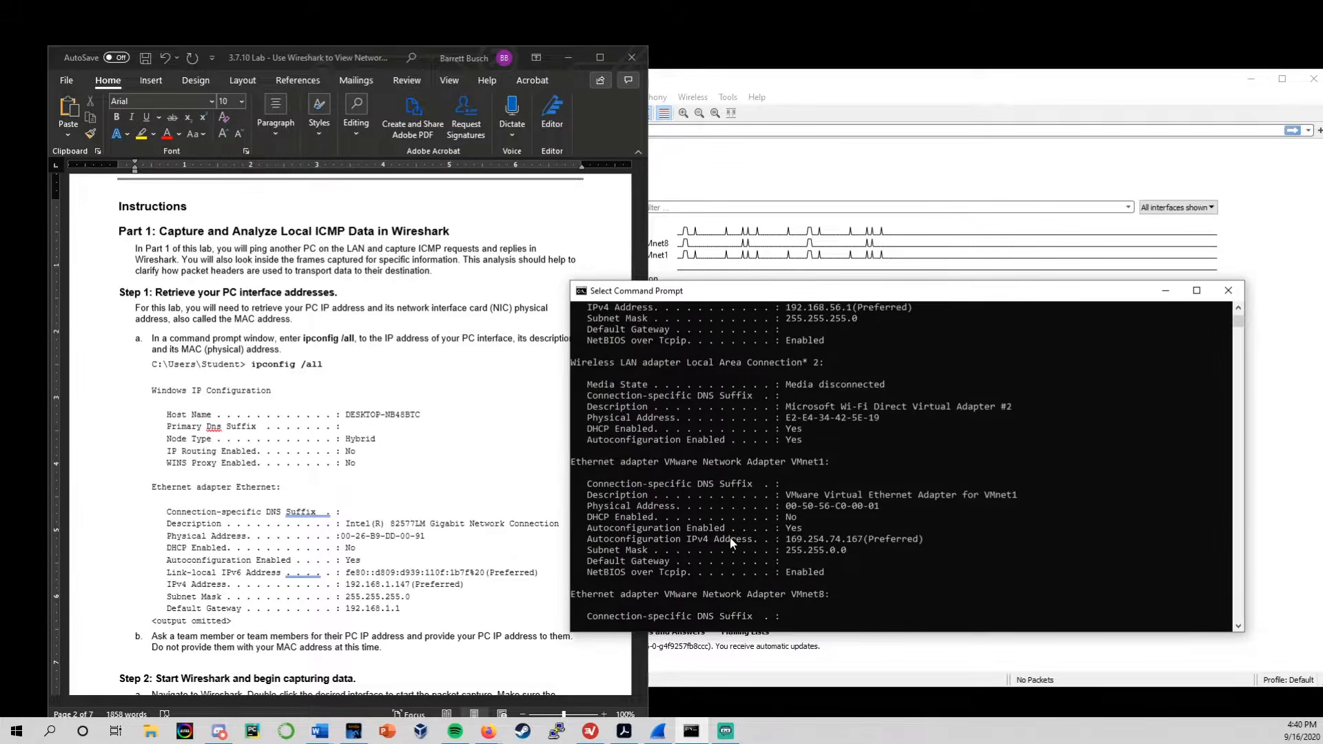
scroll(729, 532, "down", 5)
scroll(729, 532, "up", 6)
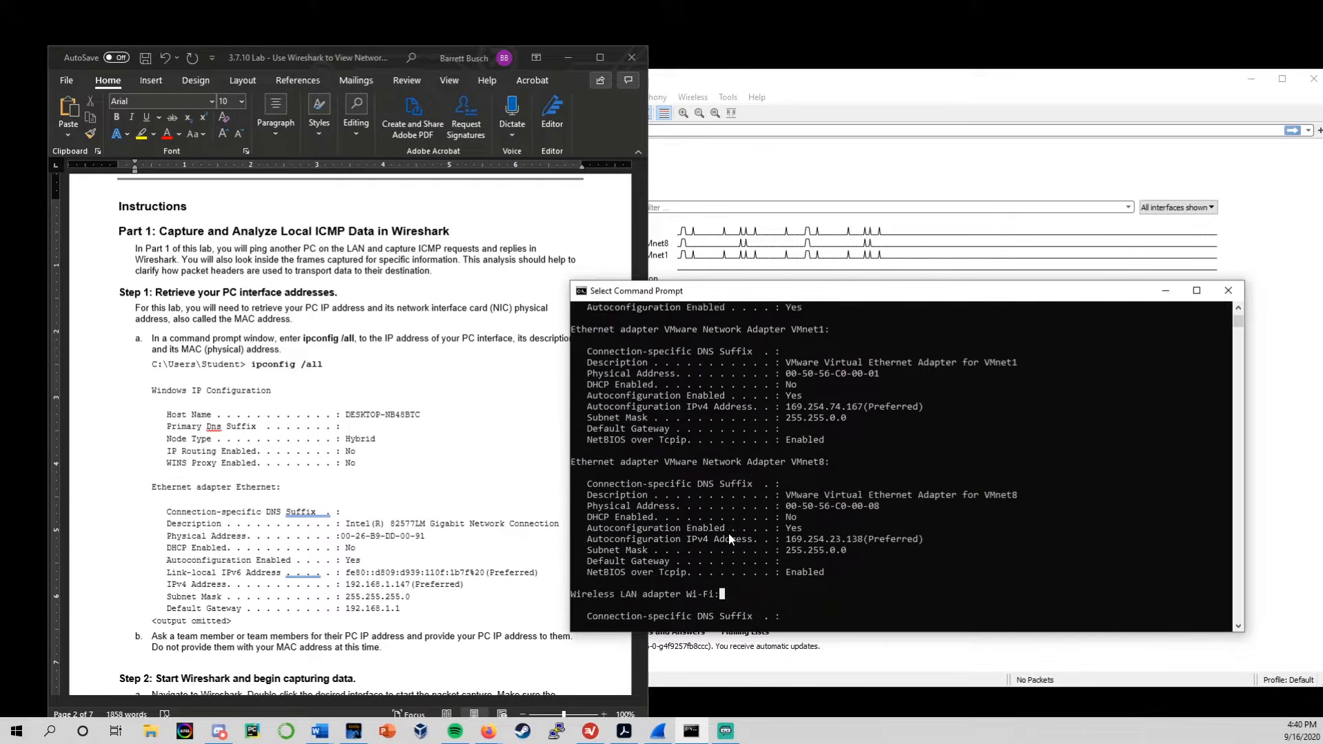
scroll(729, 534, "down", 5)
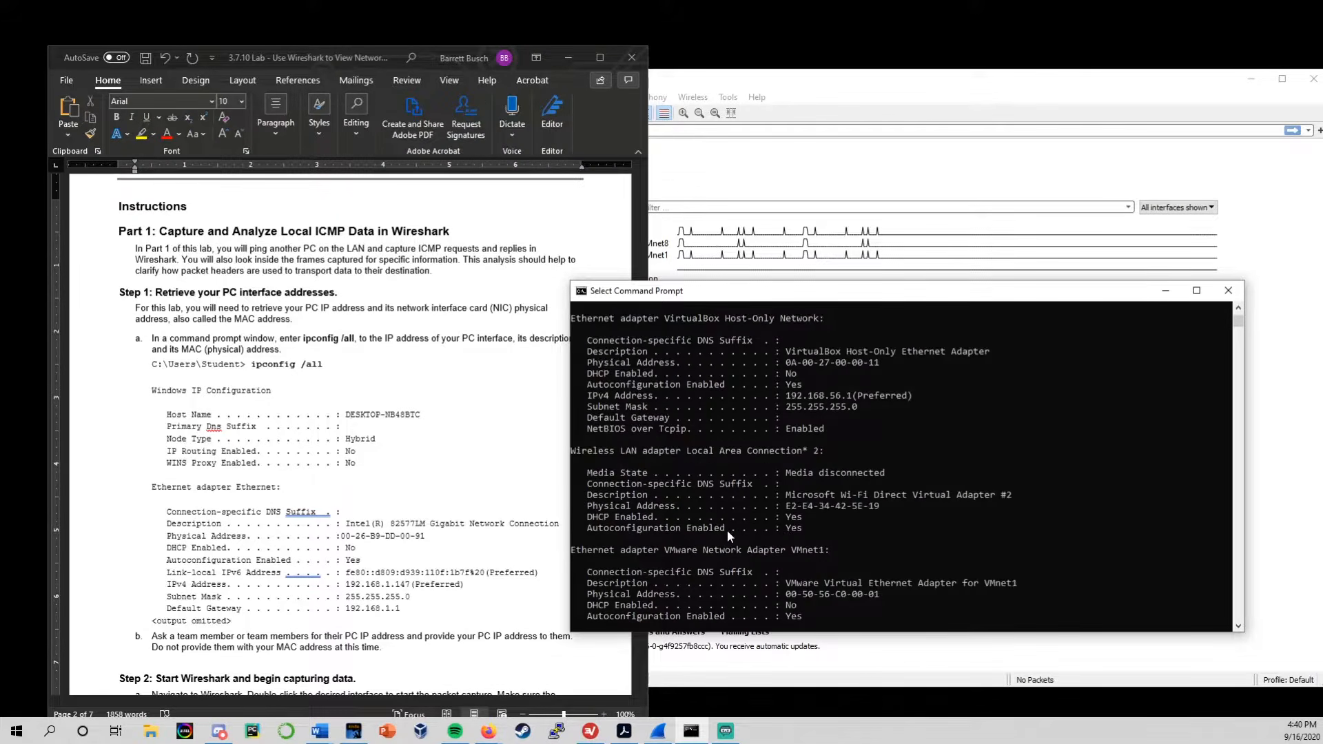
scroll(763, 477, "up", 5)
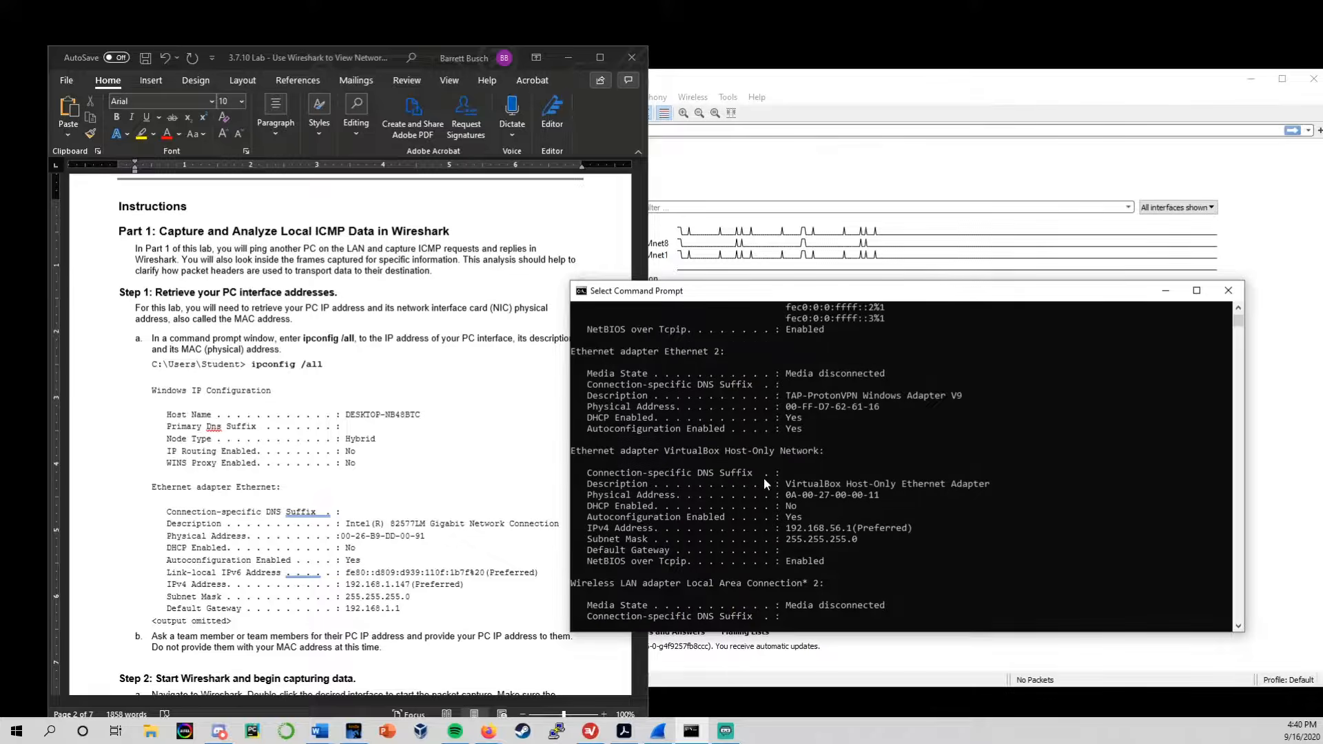
scroll(742, 510, "down", 10)
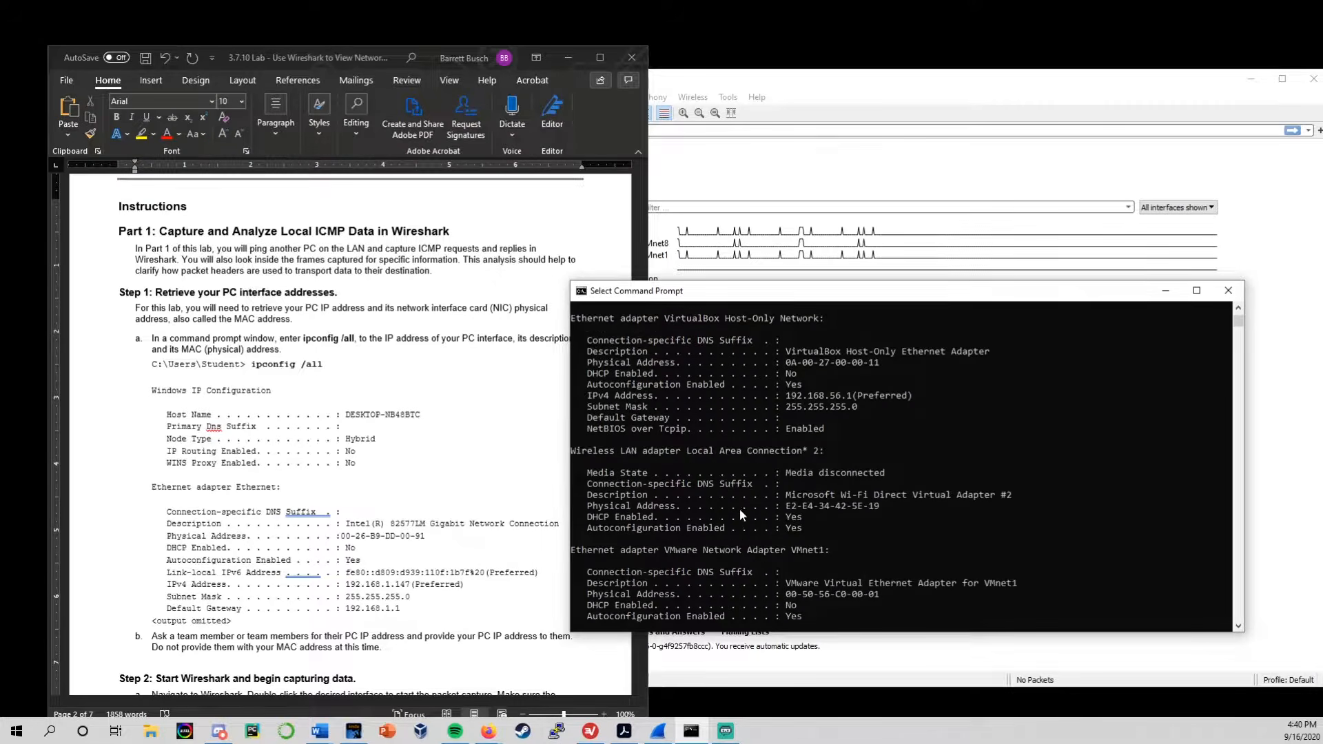
scroll(738, 506, "down", 2)
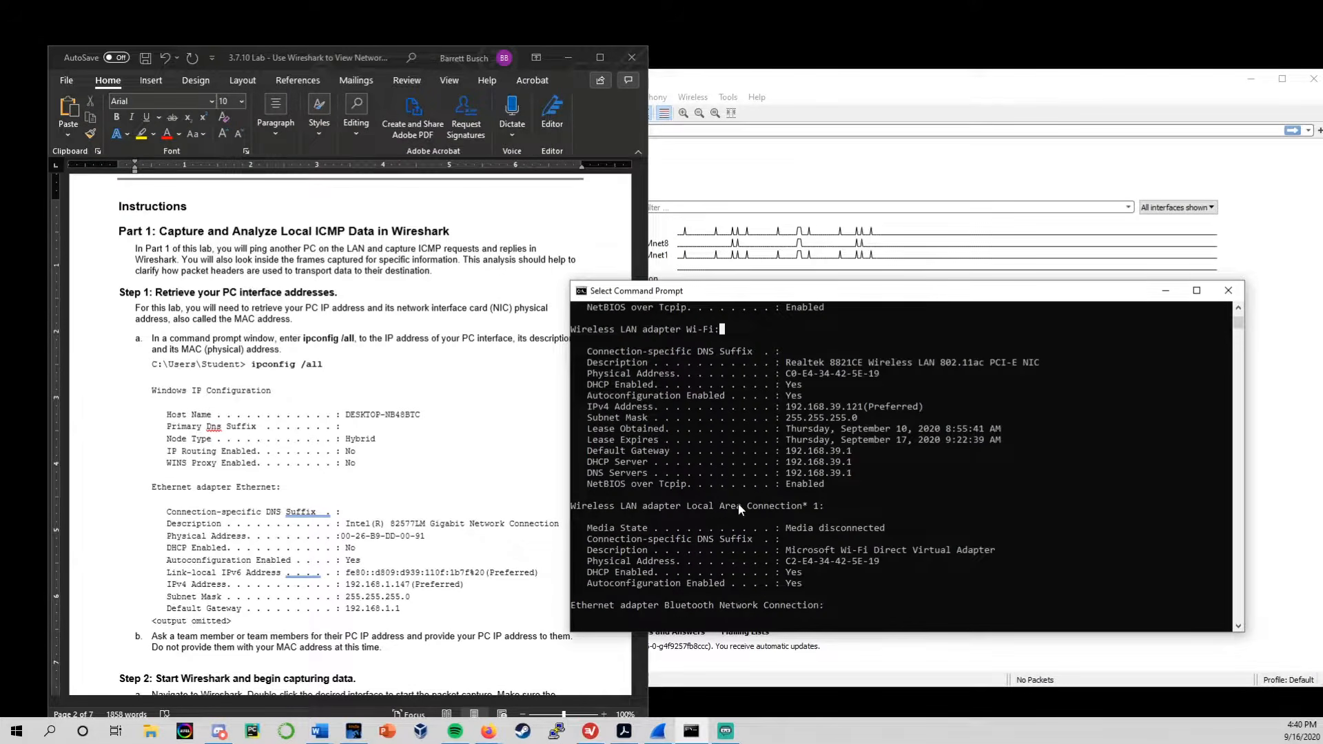
Highlight the Wi-Fi adapter's IPv4 address and its physical address in the ipconfig output.
scroll(738, 508, "up", 2)
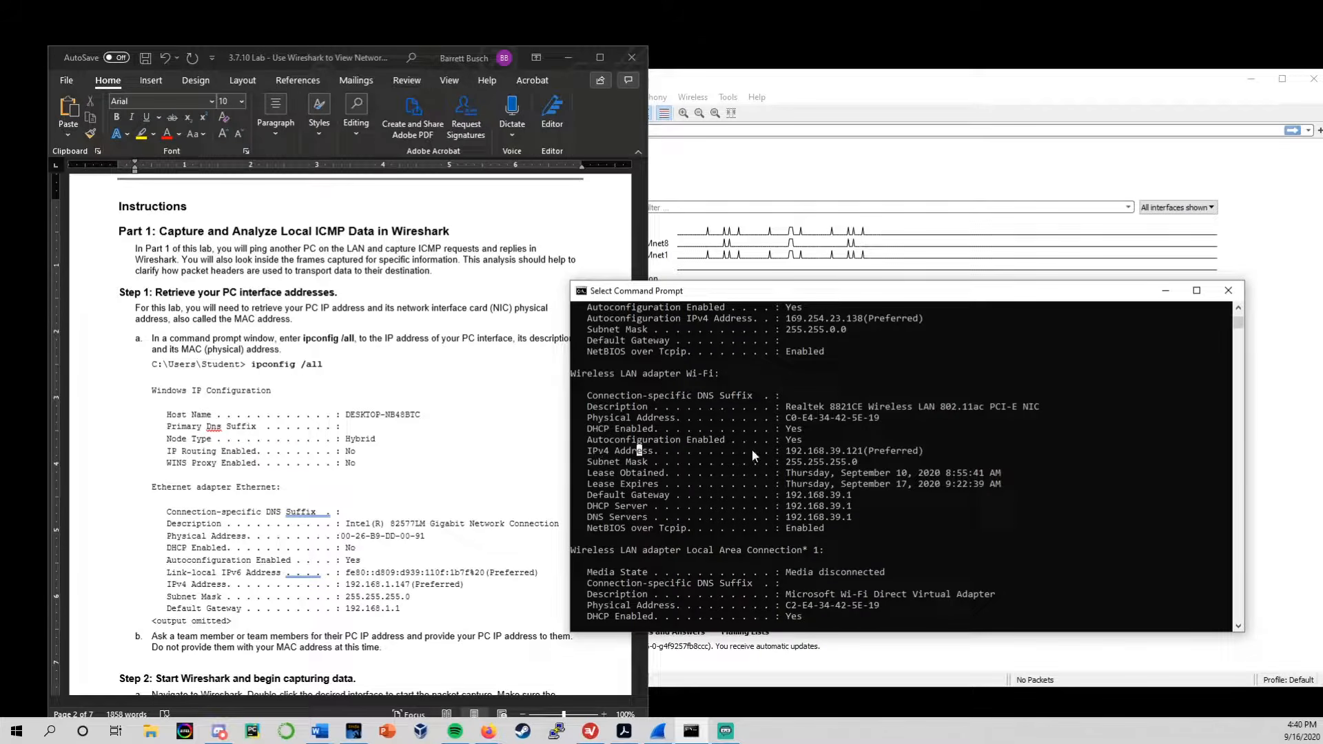
left_click_drag(783, 451, 867, 452)
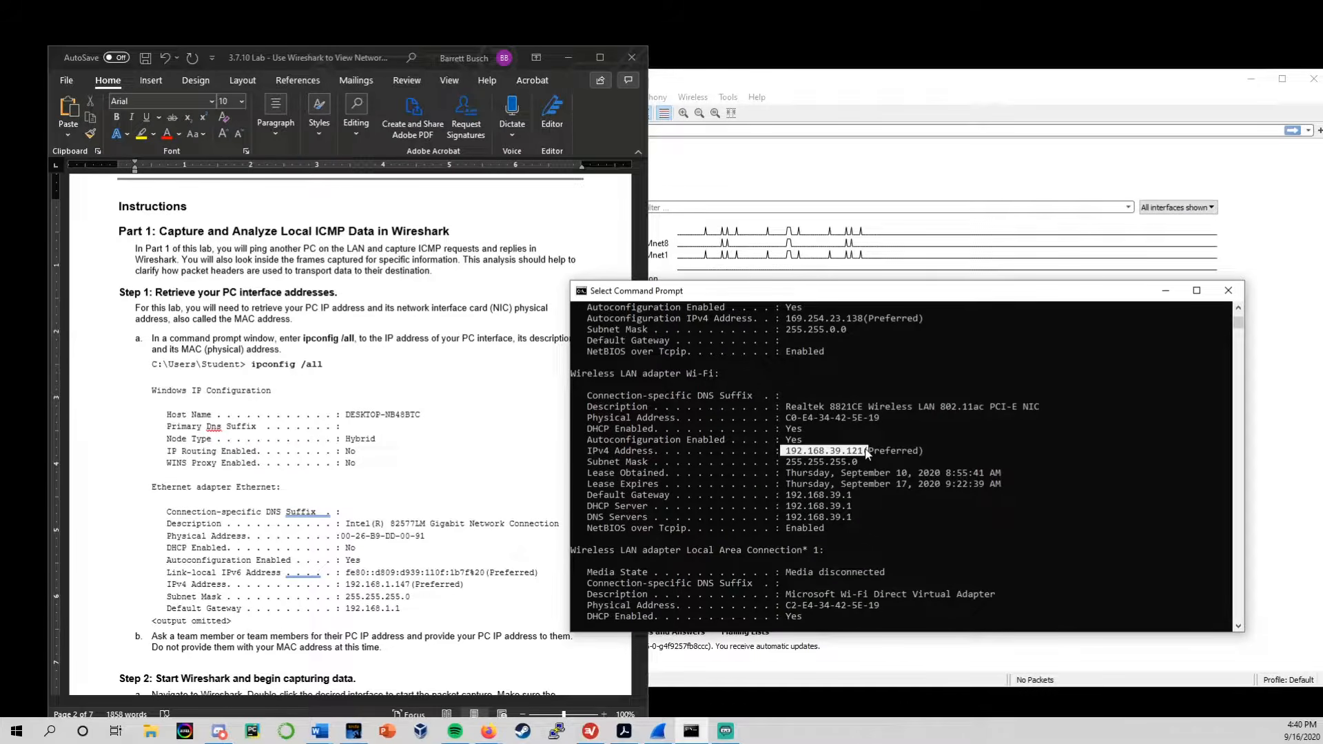
left_click_drag(785, 418, 876, 422)
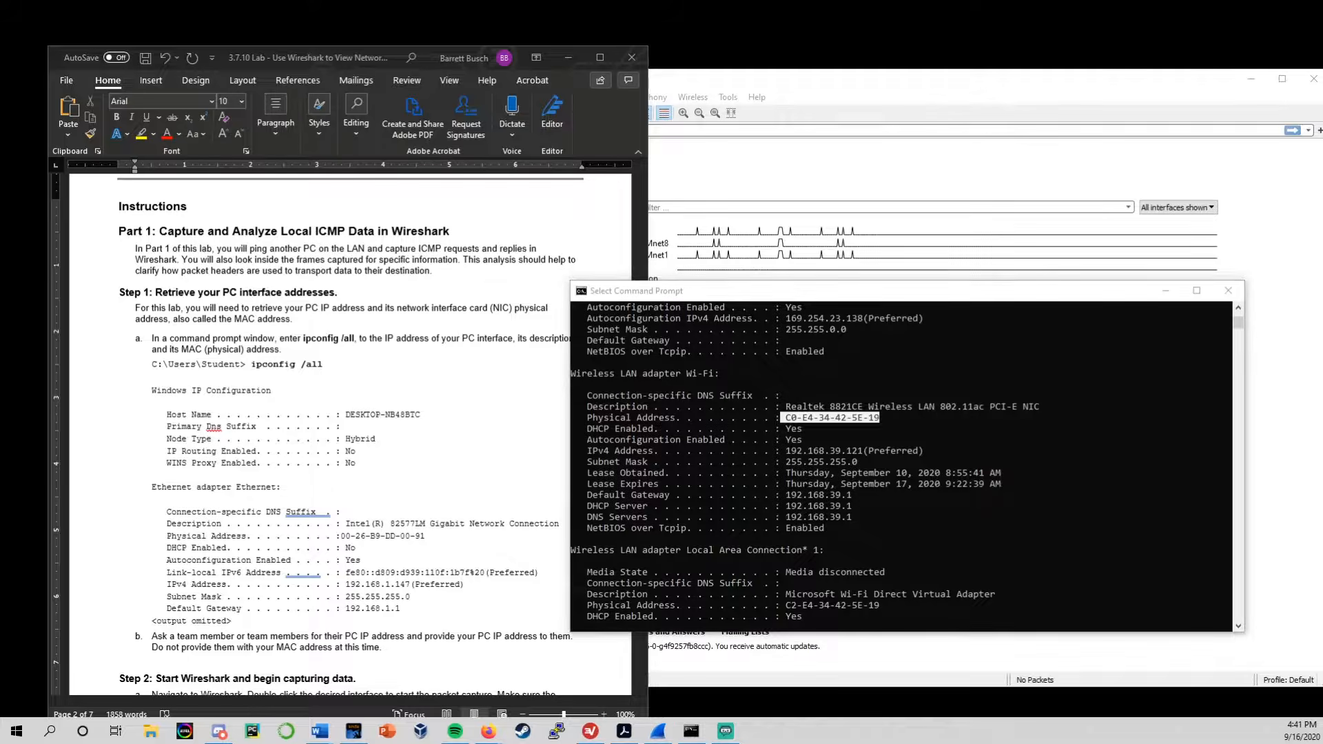
Open a blank Notepad document, enlarge its window slightly and place it above the Command Prompt window.
key("Return")
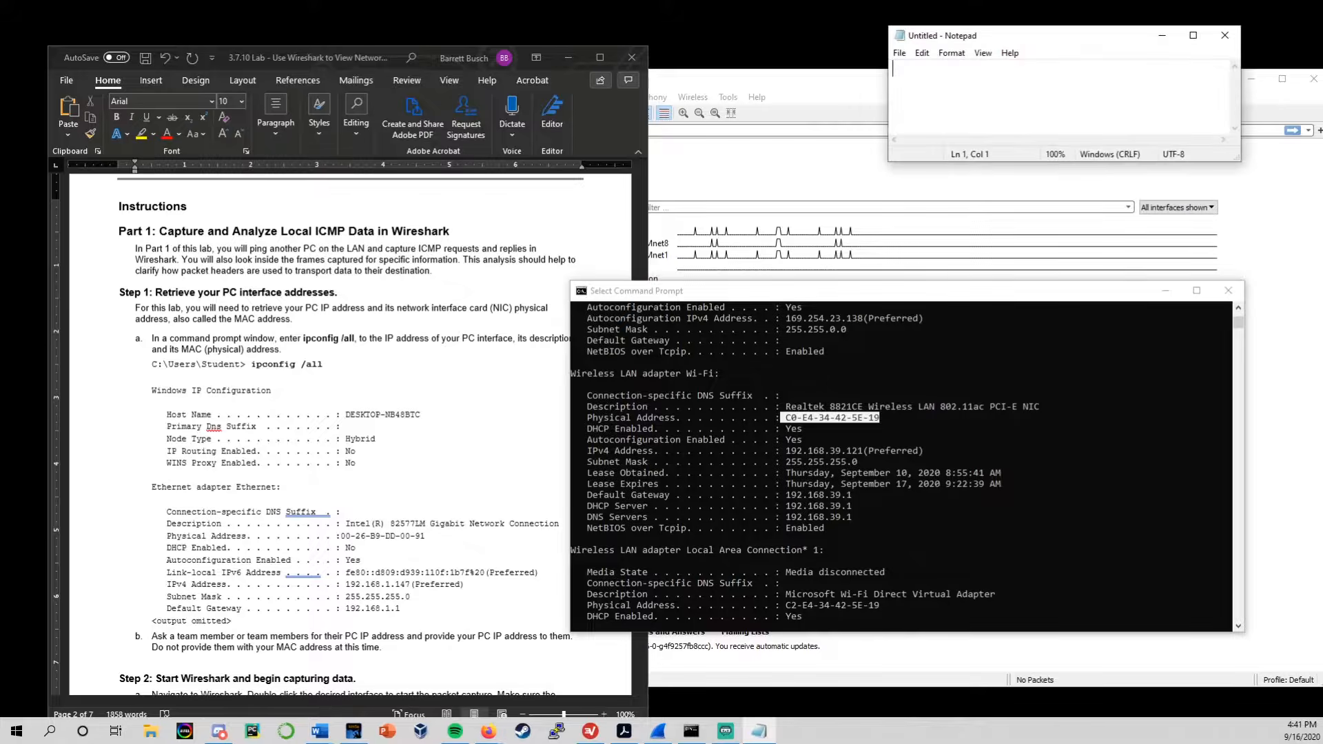
left_click_drag(1119, 35, 1004, 35)
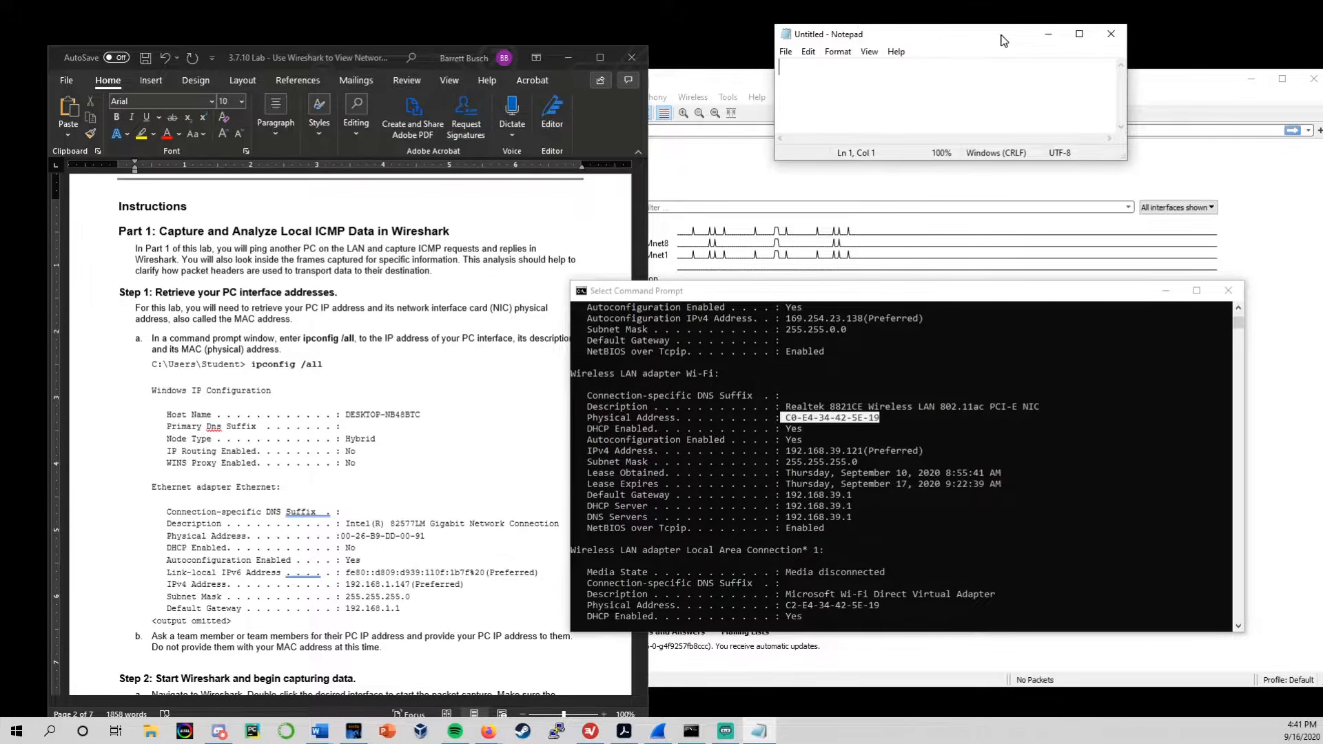
left_click_drag(1128, 75, 1194, 76)
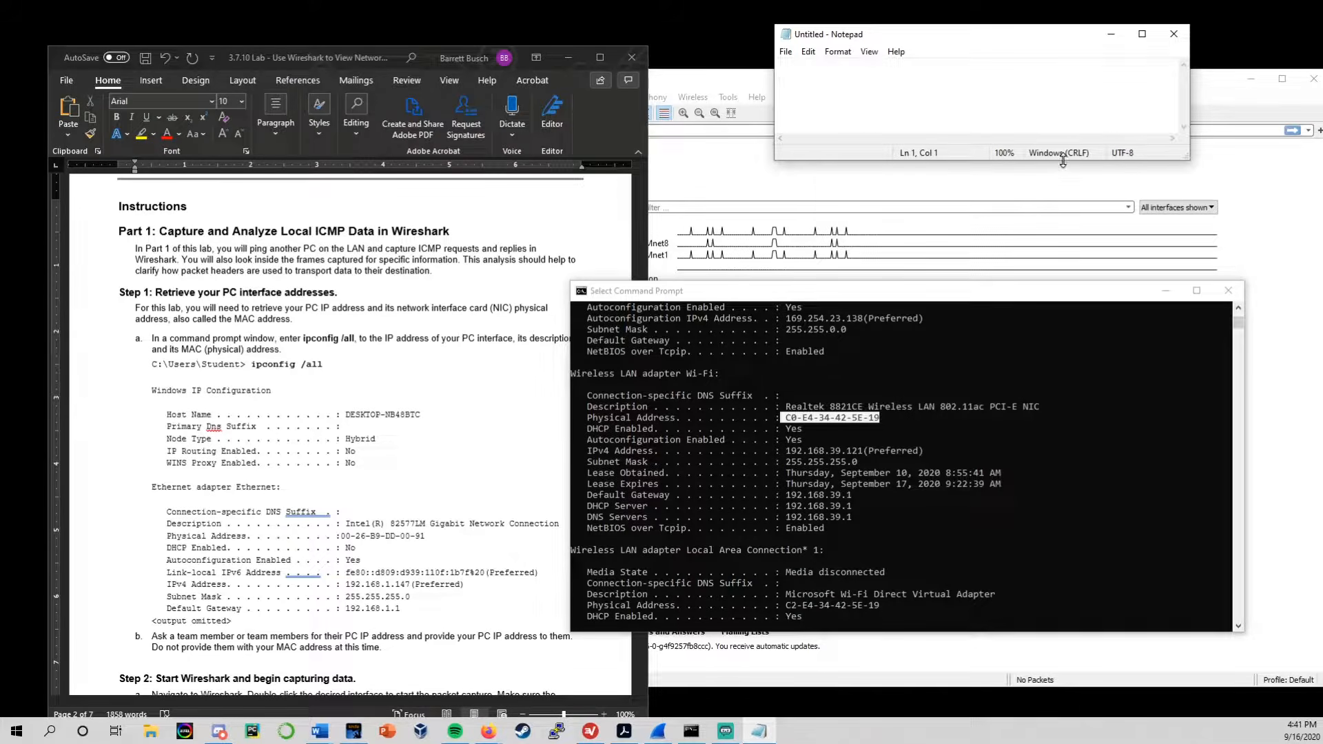
left_click_drag(1061, 161, 1061, 184)
left_click_drag(1047, 37, 1079, 40)
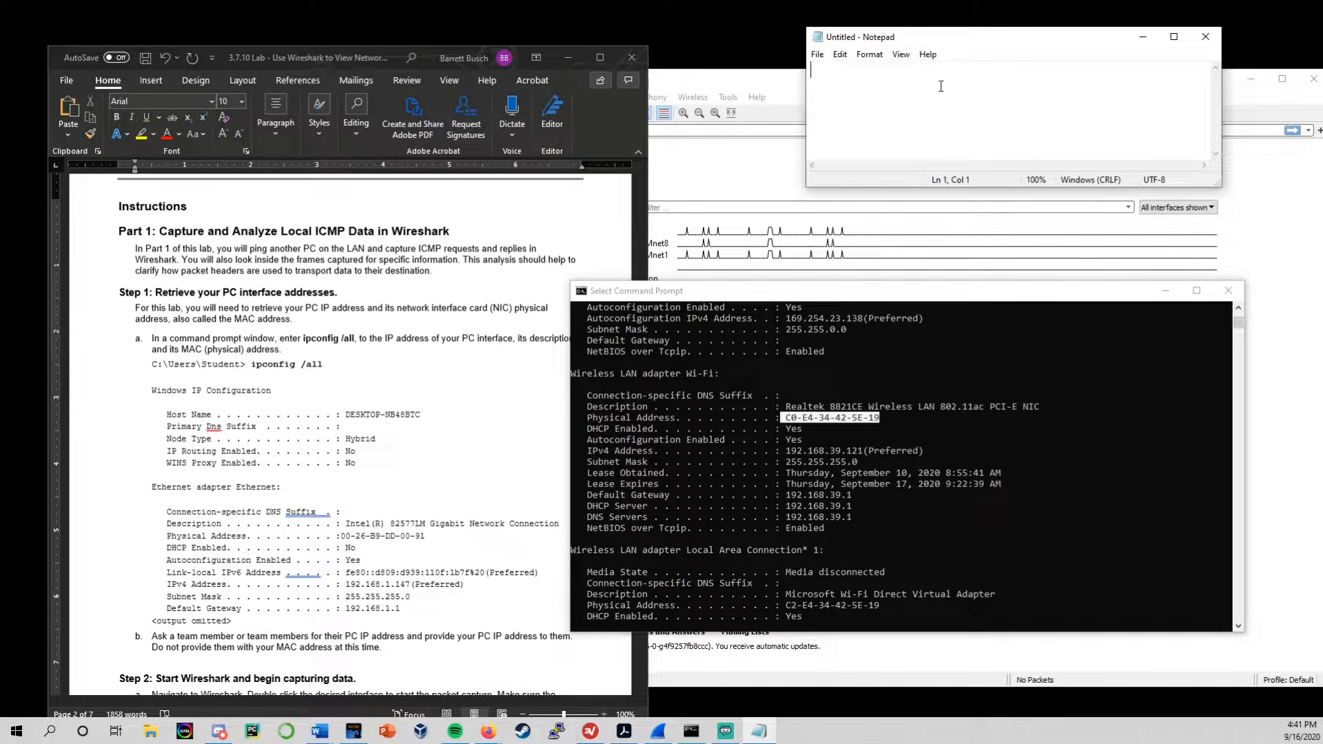
Write "My IP address - 192.168.39.121" as the first line of the note and start a new line below it.
type("My IP ad")
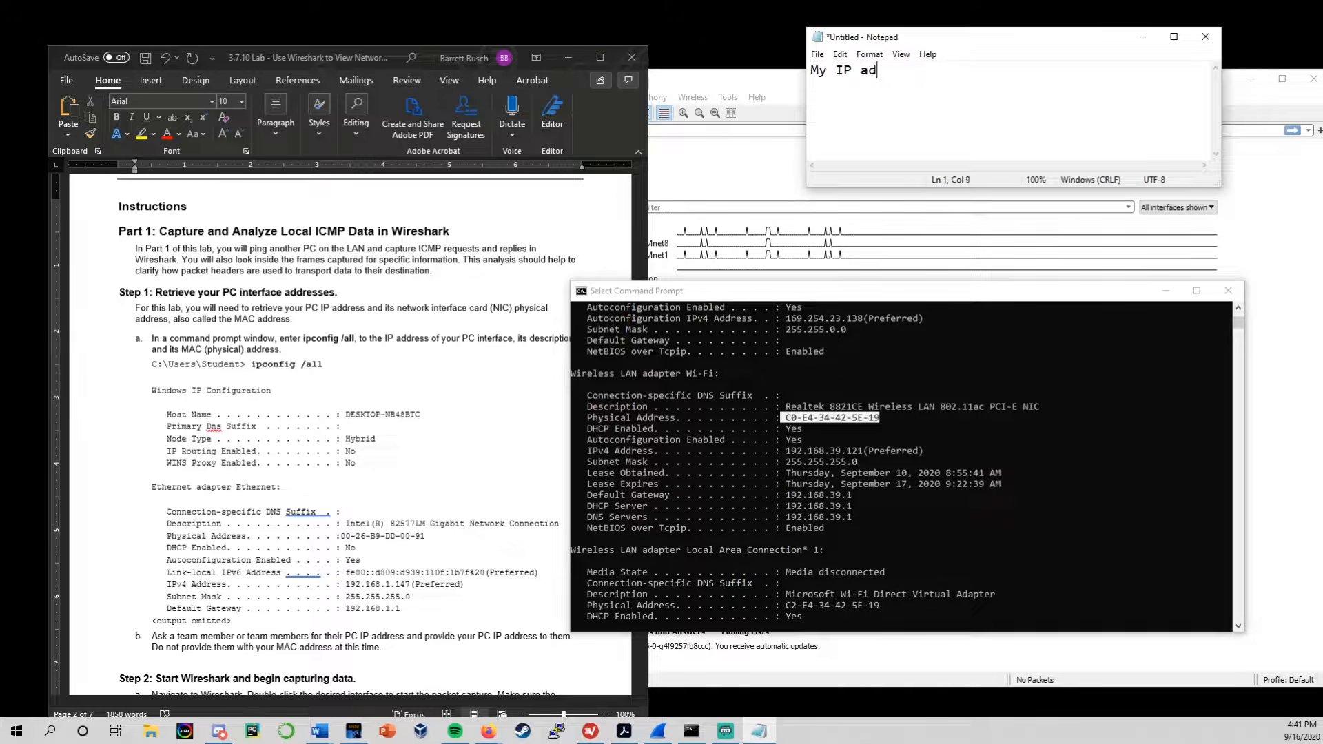
type("dress - 19")
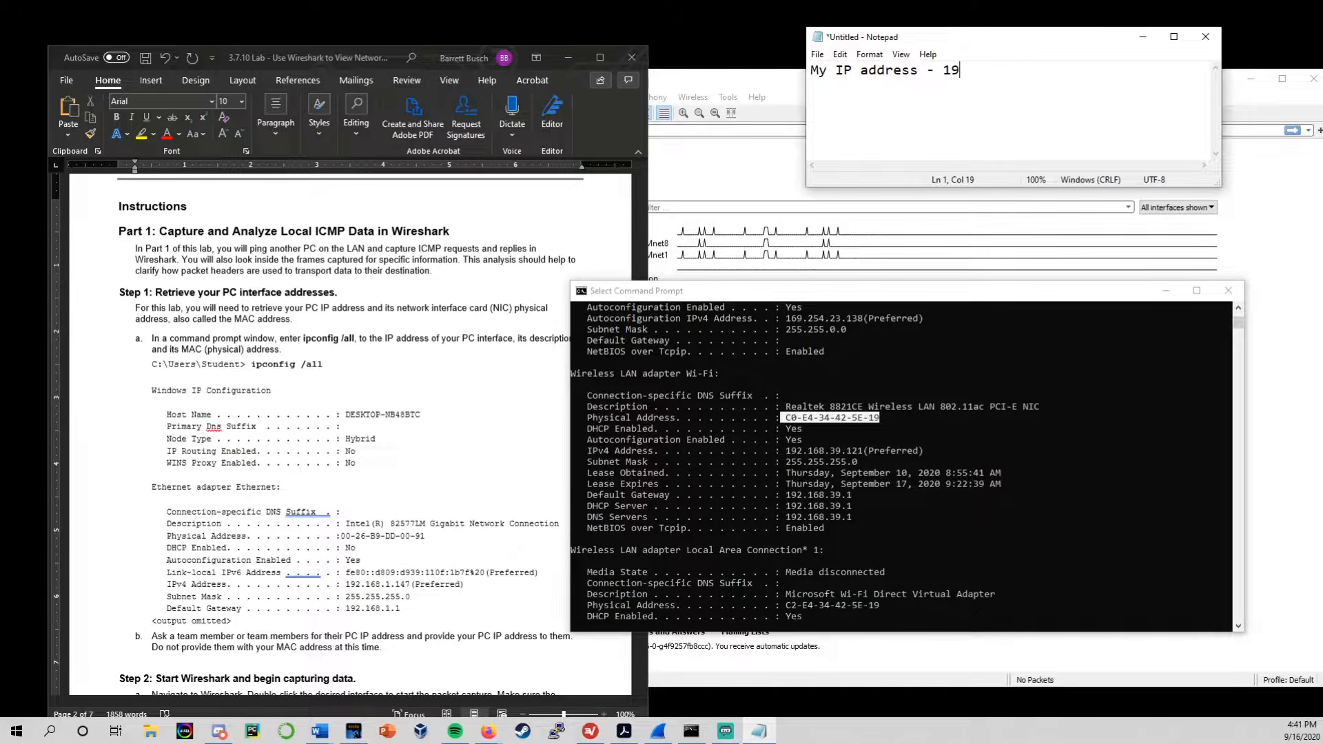
type("2.168.3")
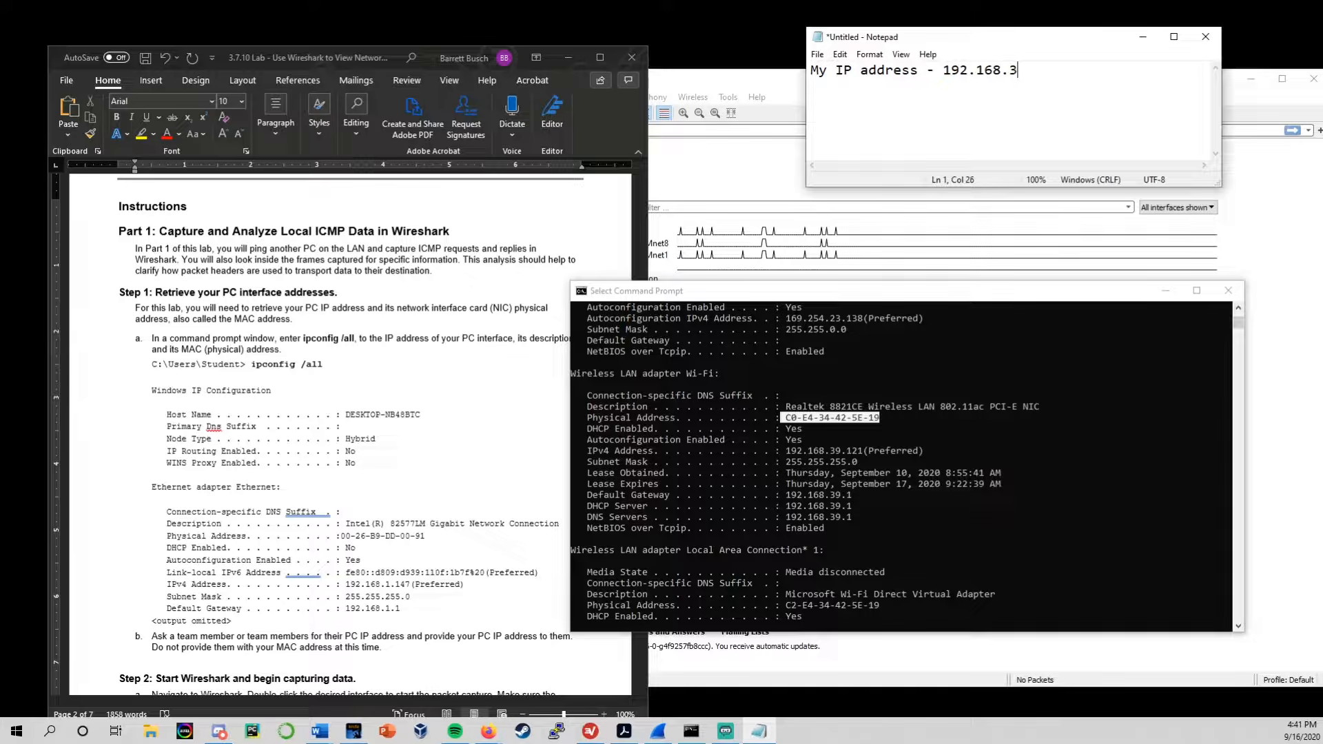
type("9.121")
key("Return")
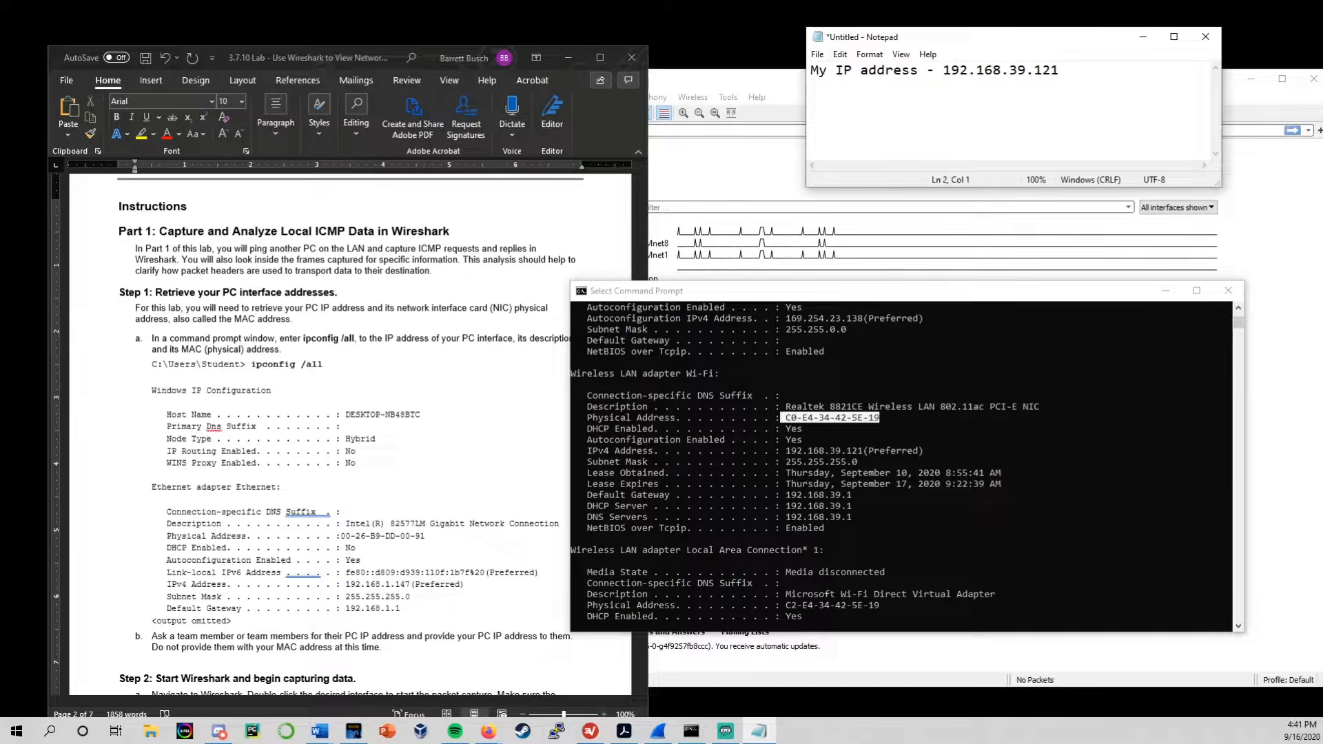
mouse_move(944, 64)
left_mouse_down()
mouse_move(995, 63)
mouse_move(968, 63)
left_mouse_up()
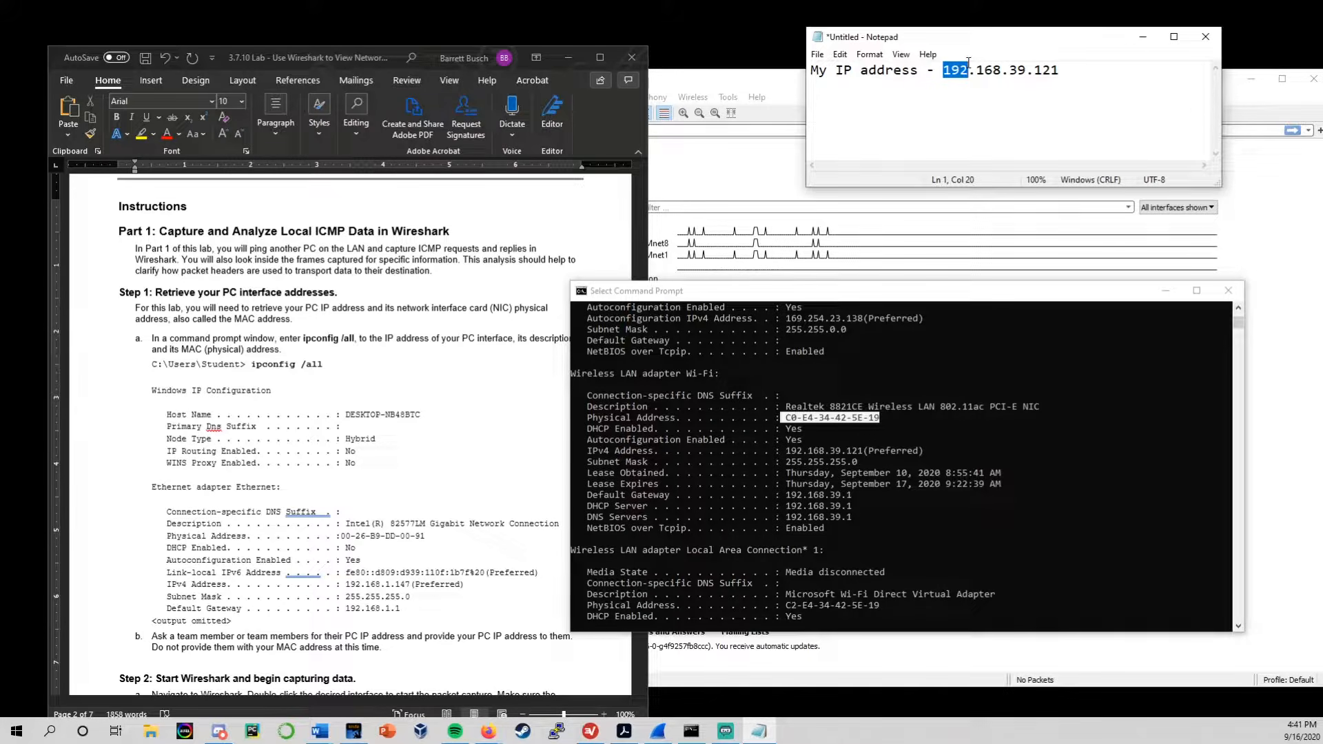
left_click(1061, 69)
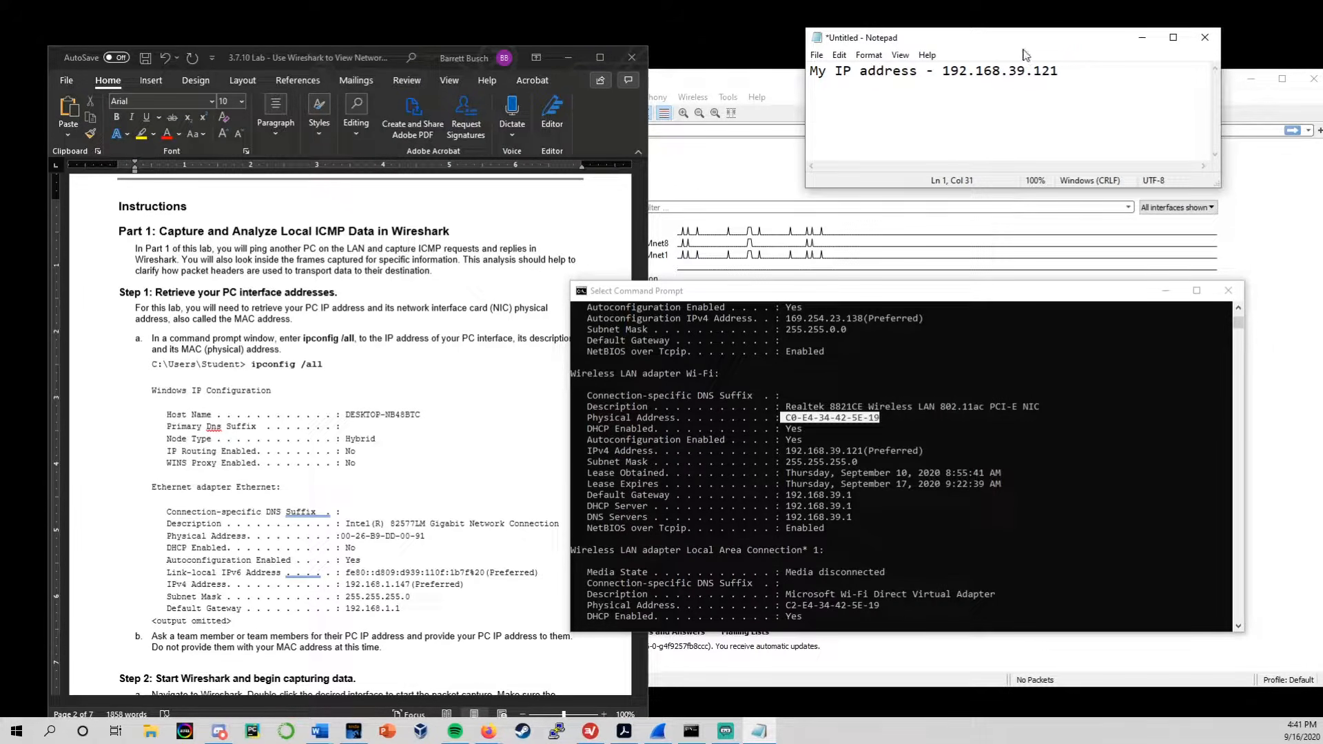
left_click_drag(1012, 37, 1017, 42)
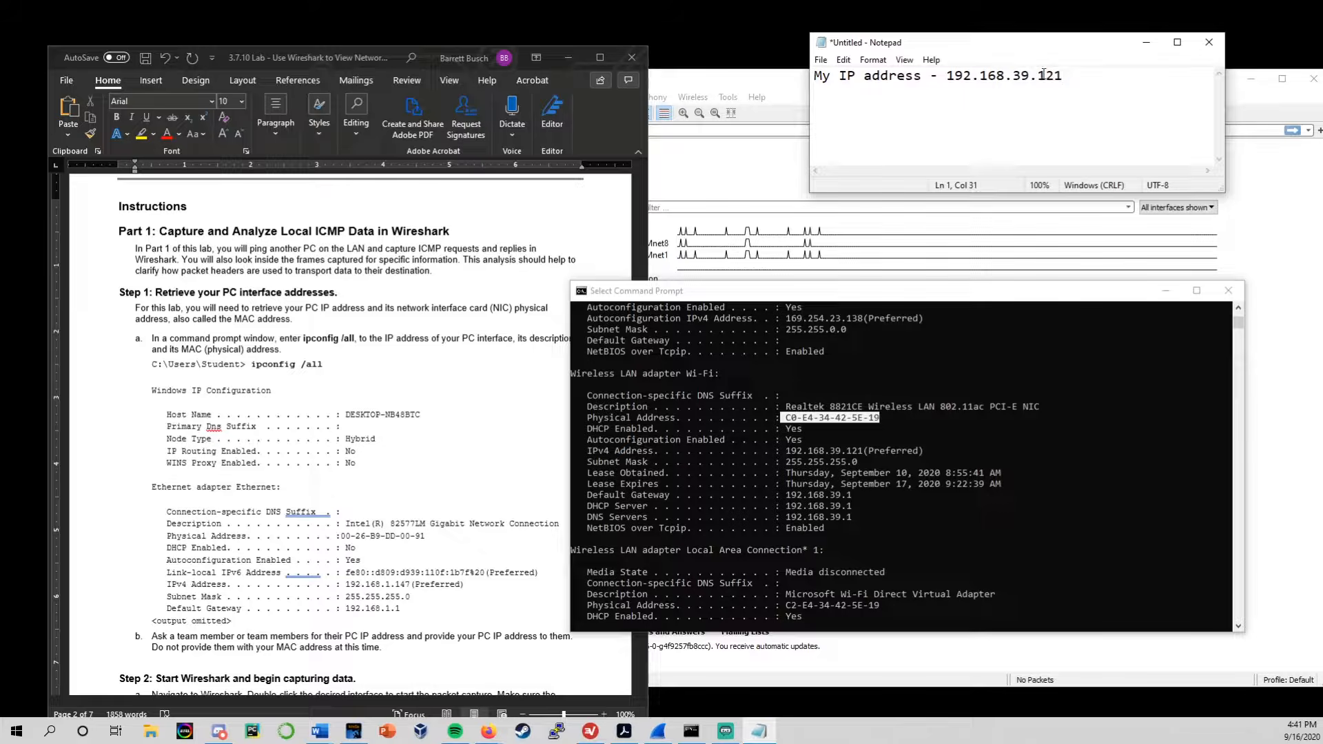
key("Return")
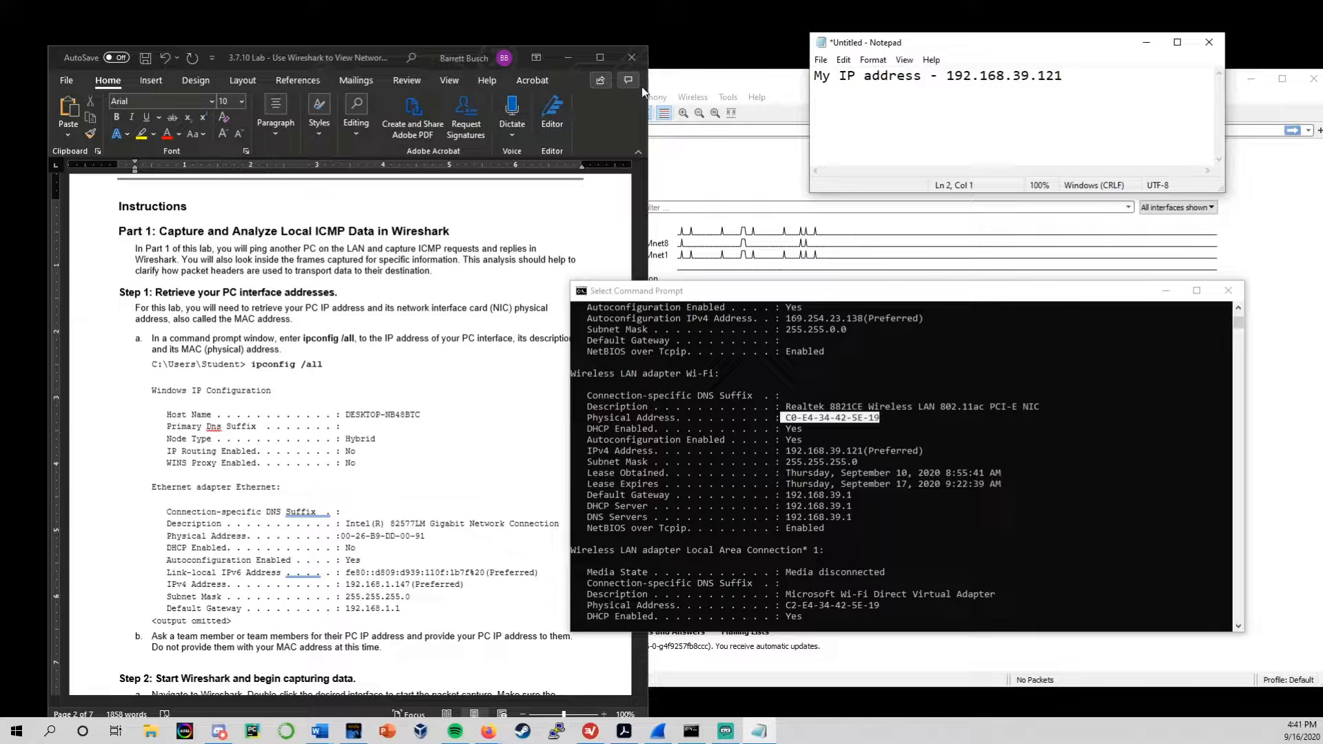
Switch to the Firefox window with the Lab3 page and search the web for "private ip address ranges" in a new tab.
mouse_move(486, 734)
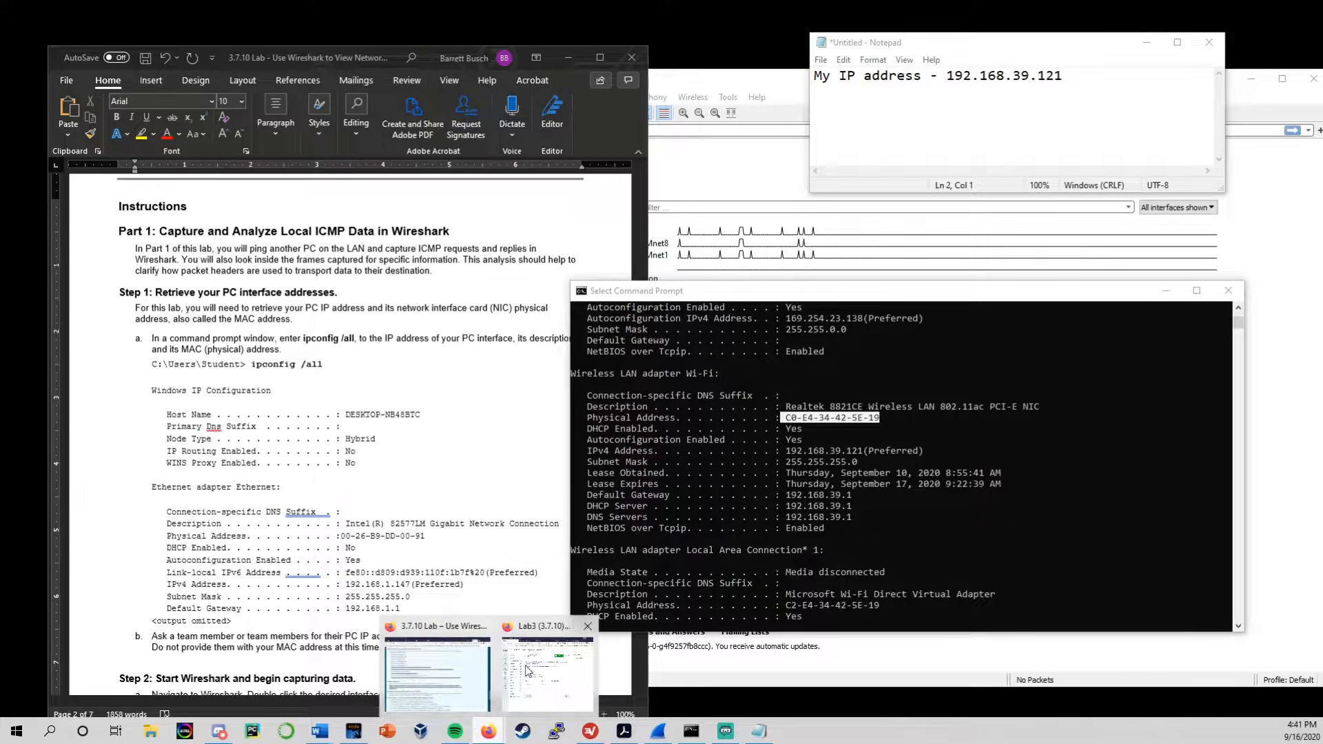
left_click(572, 662)
left_click(377, 84)
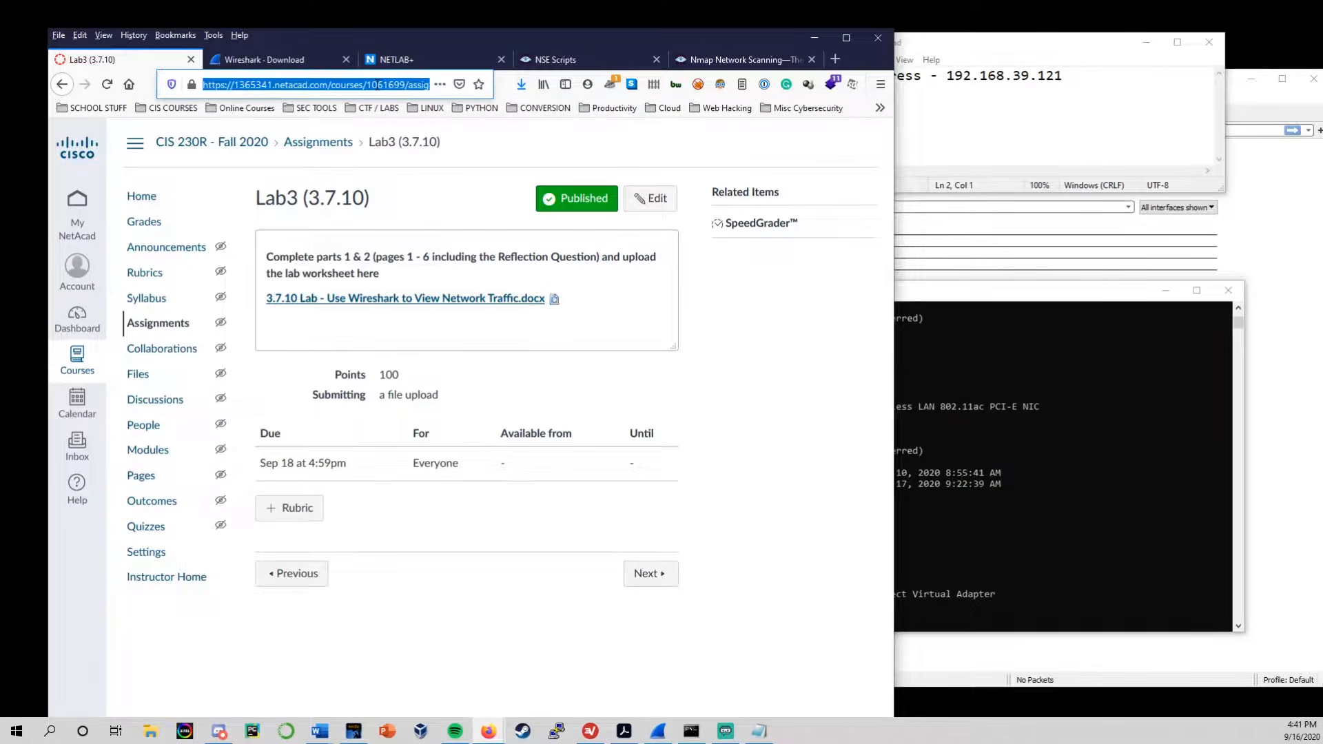
key("ctrl+t")
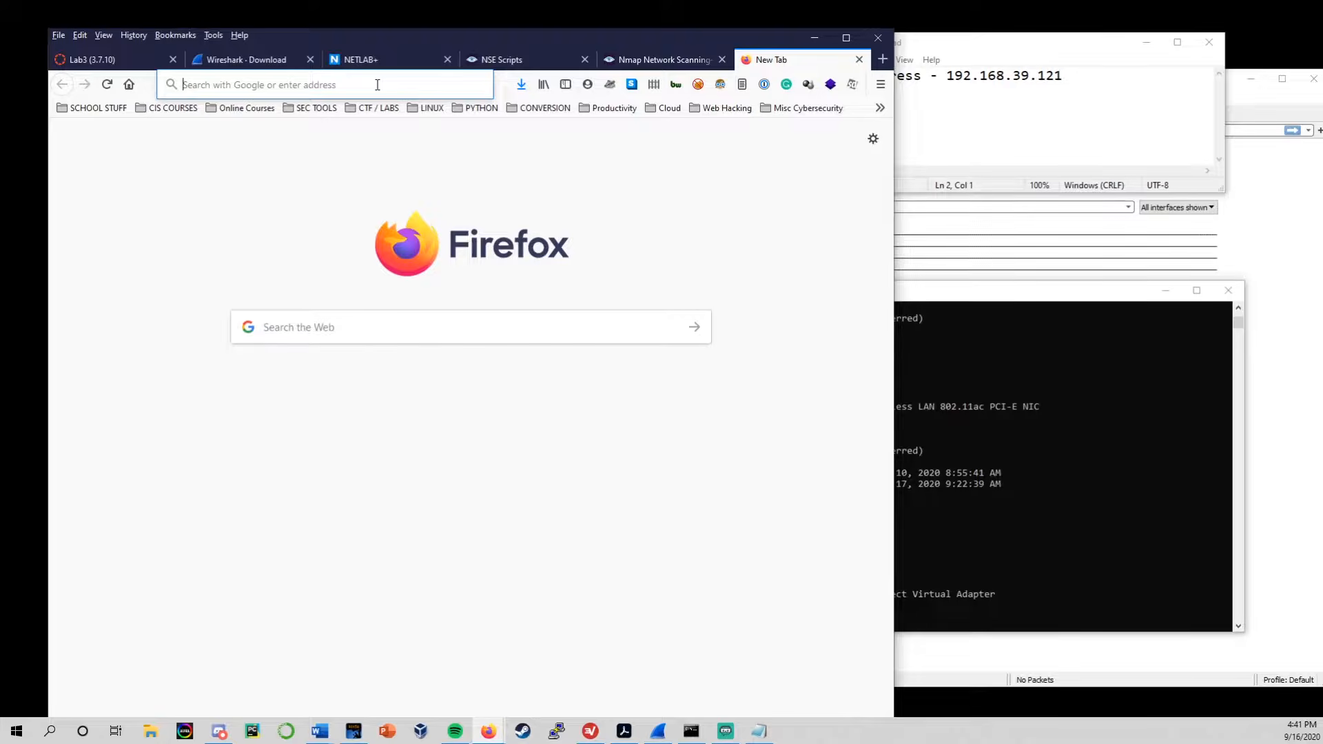
type("private ip address r")
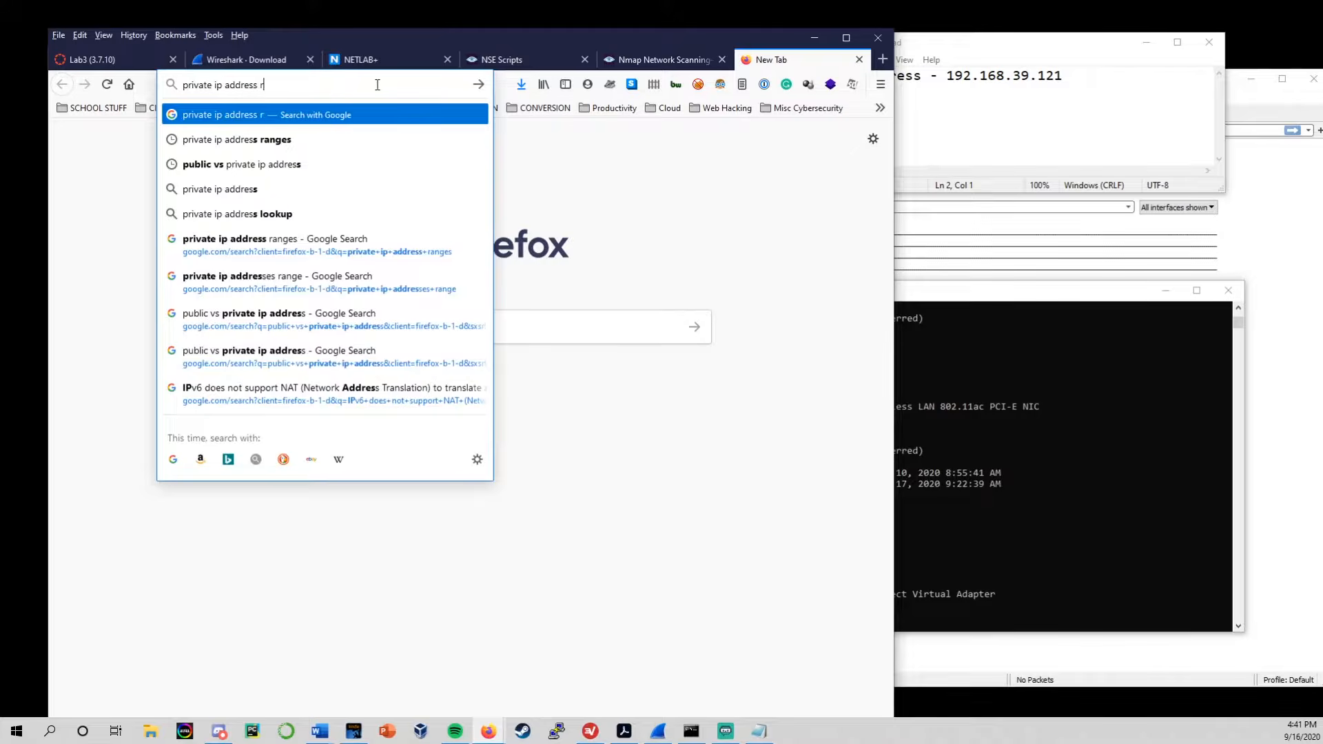
type("anges")
key("Return")
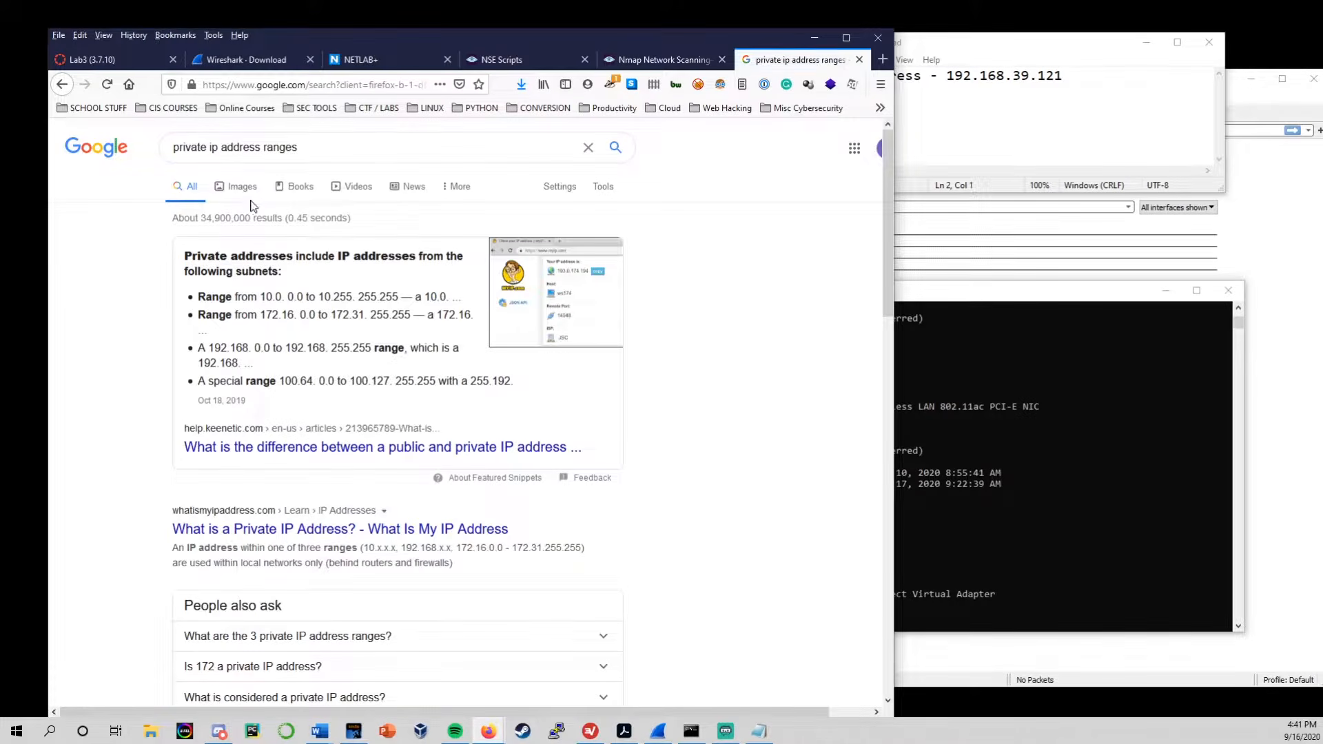
Enlarge the "Private IP address space" table from the image results and compare its ranges with the IP address noted in Notepad.
left_click(249, 186)
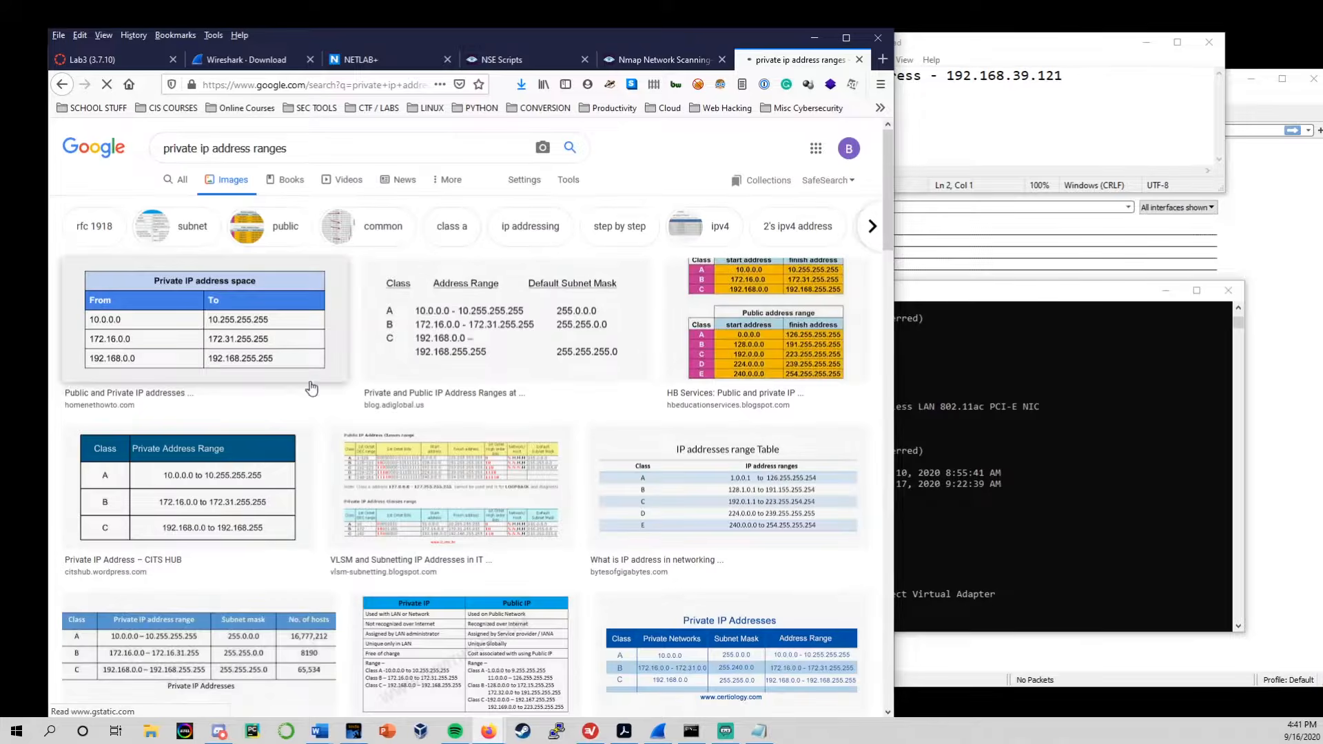
left_click(245, 321)
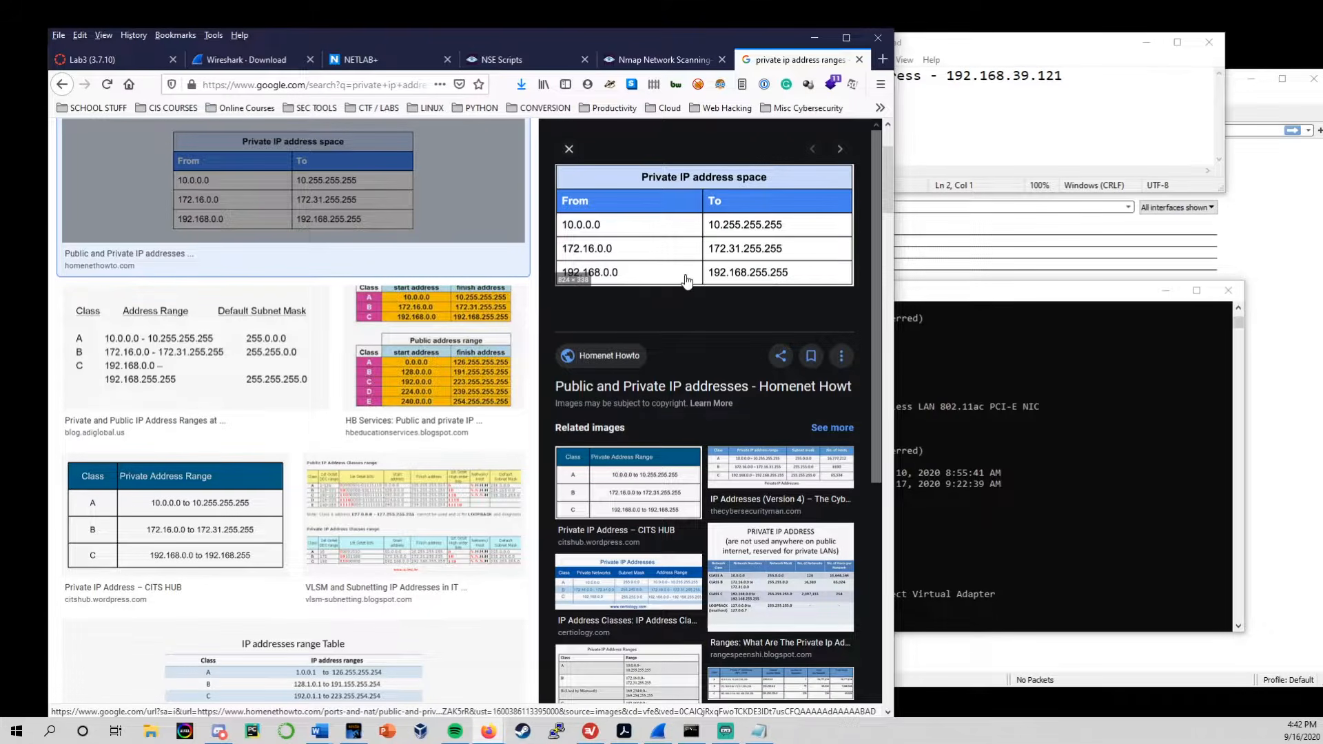
left_click(1094, 76)
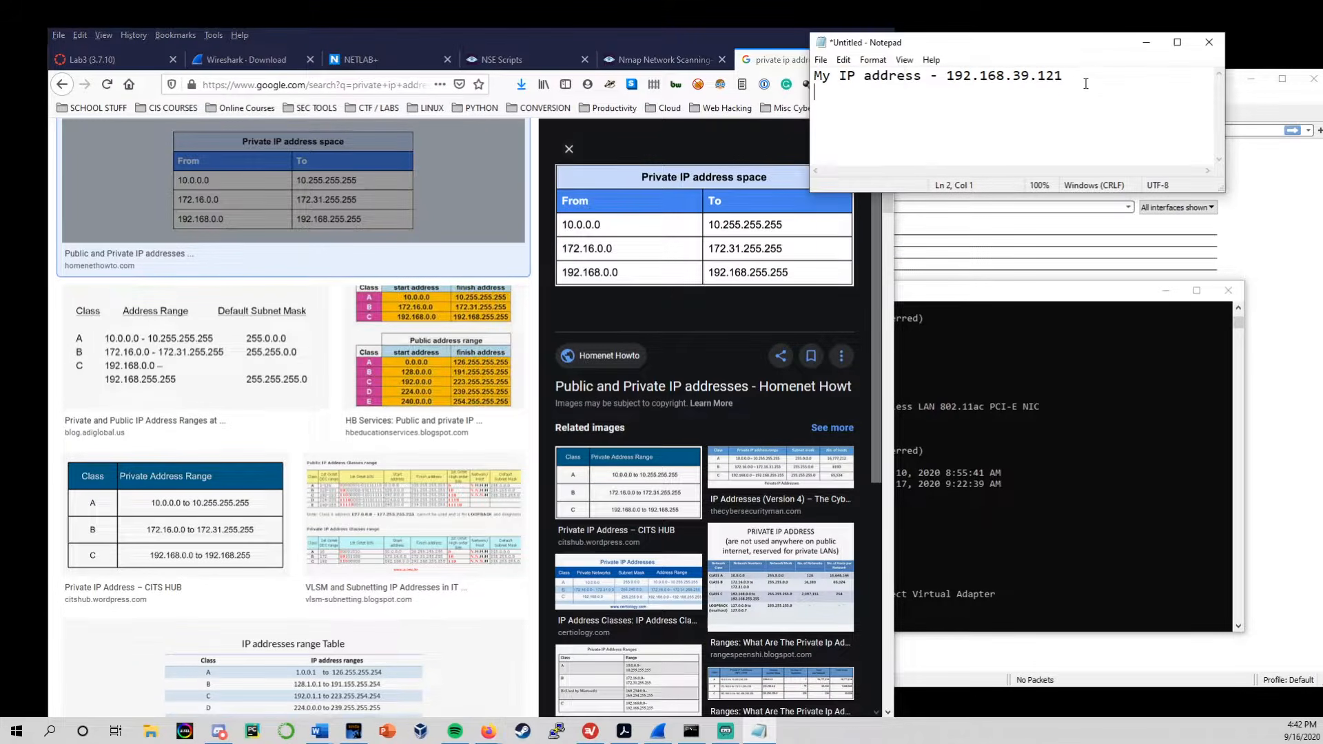
left_click_drag(1094, 76, 947, 73)
left_click(930, 102)
Close the private IP address search tab and minimize Firefox to get back to the worksheet, Notepad and Command Prompt.
left_click(756, 62)
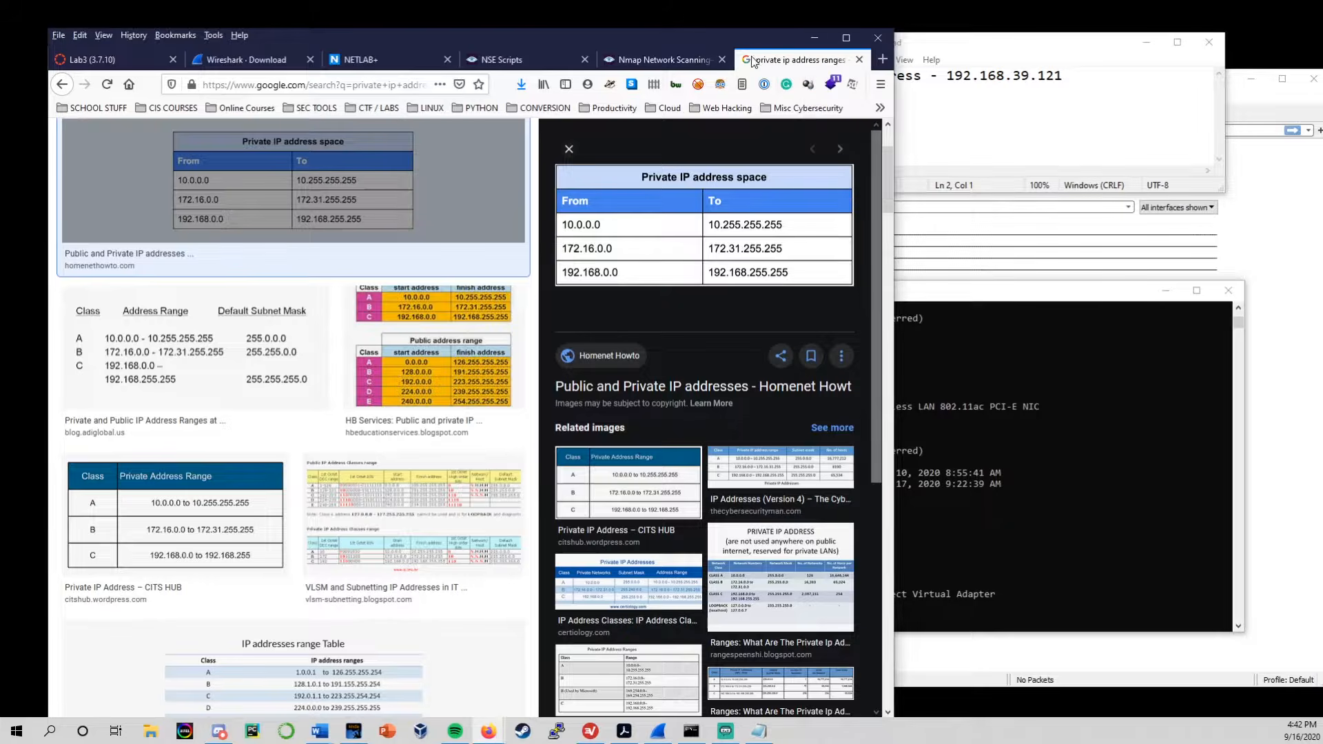
key("ctrl+w")
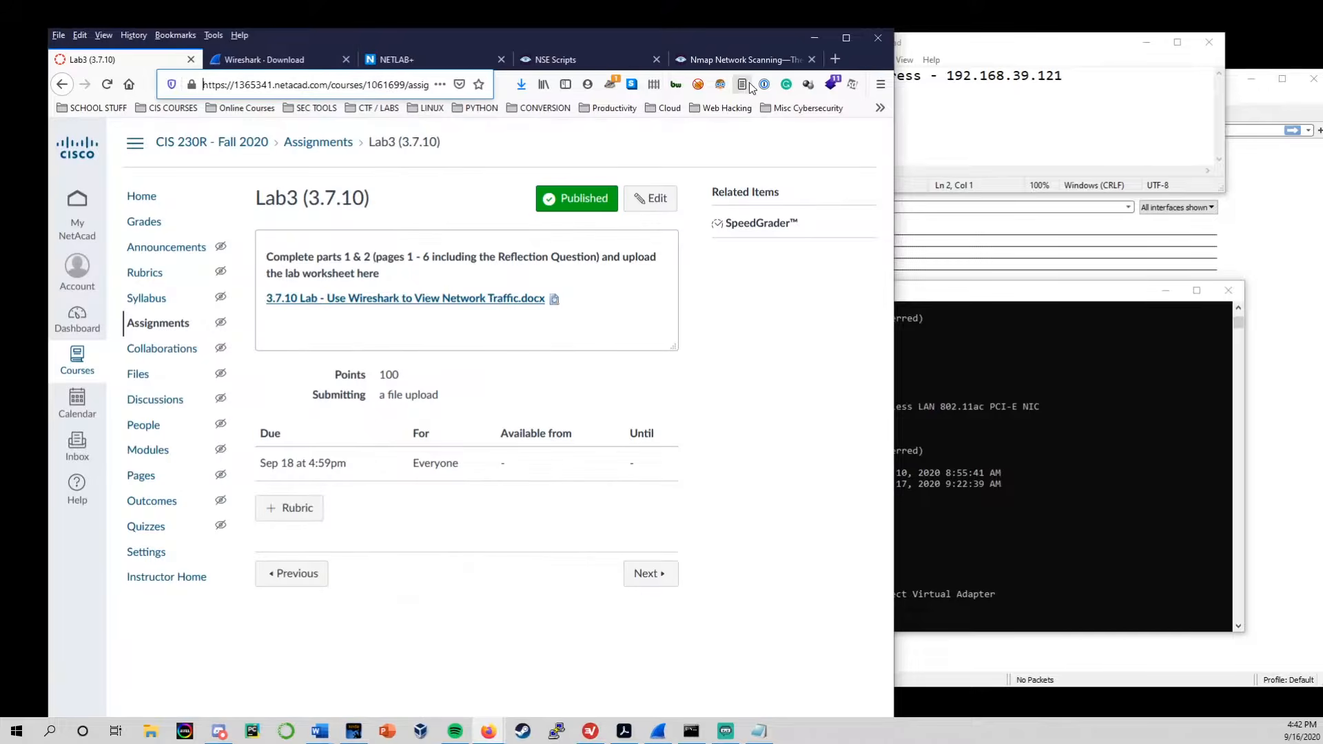
left_click(815, 39)
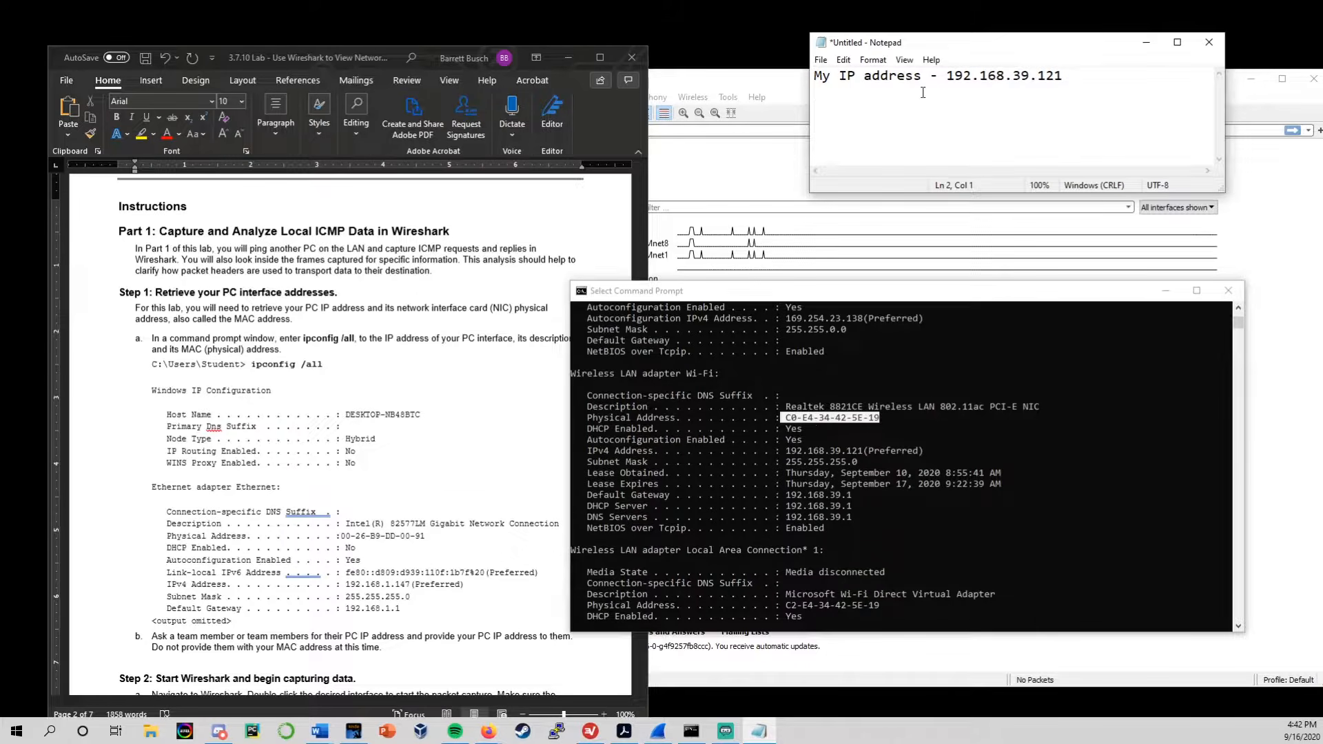
type("My MAC address --")
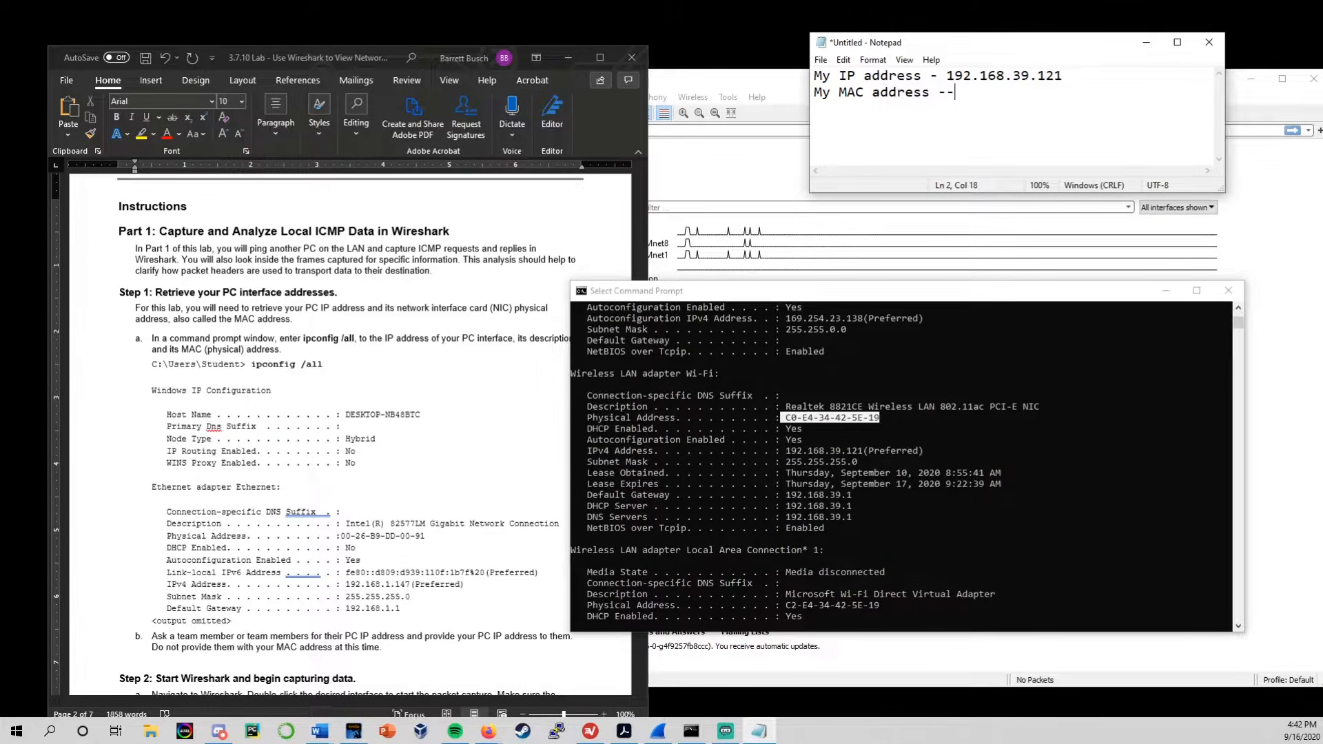
key("BackSpace")
type("c0-e4-34")
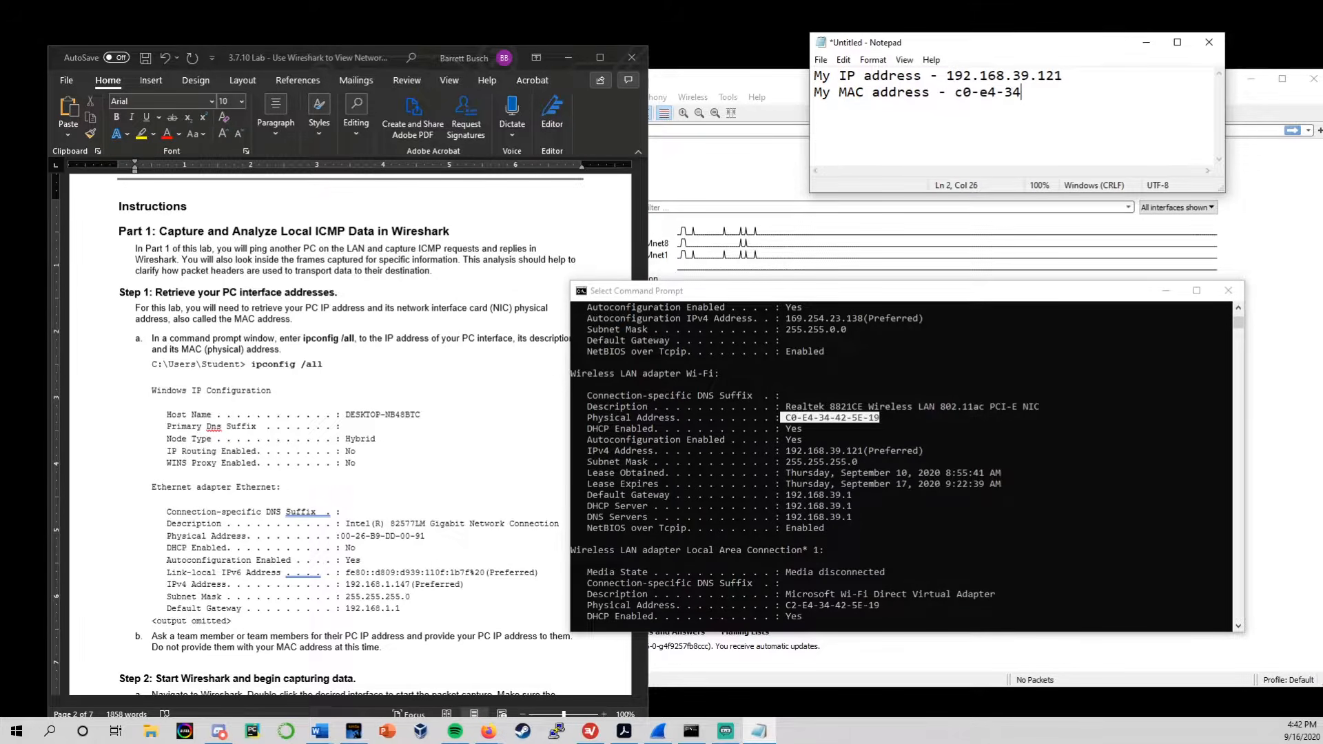
type("-42-")
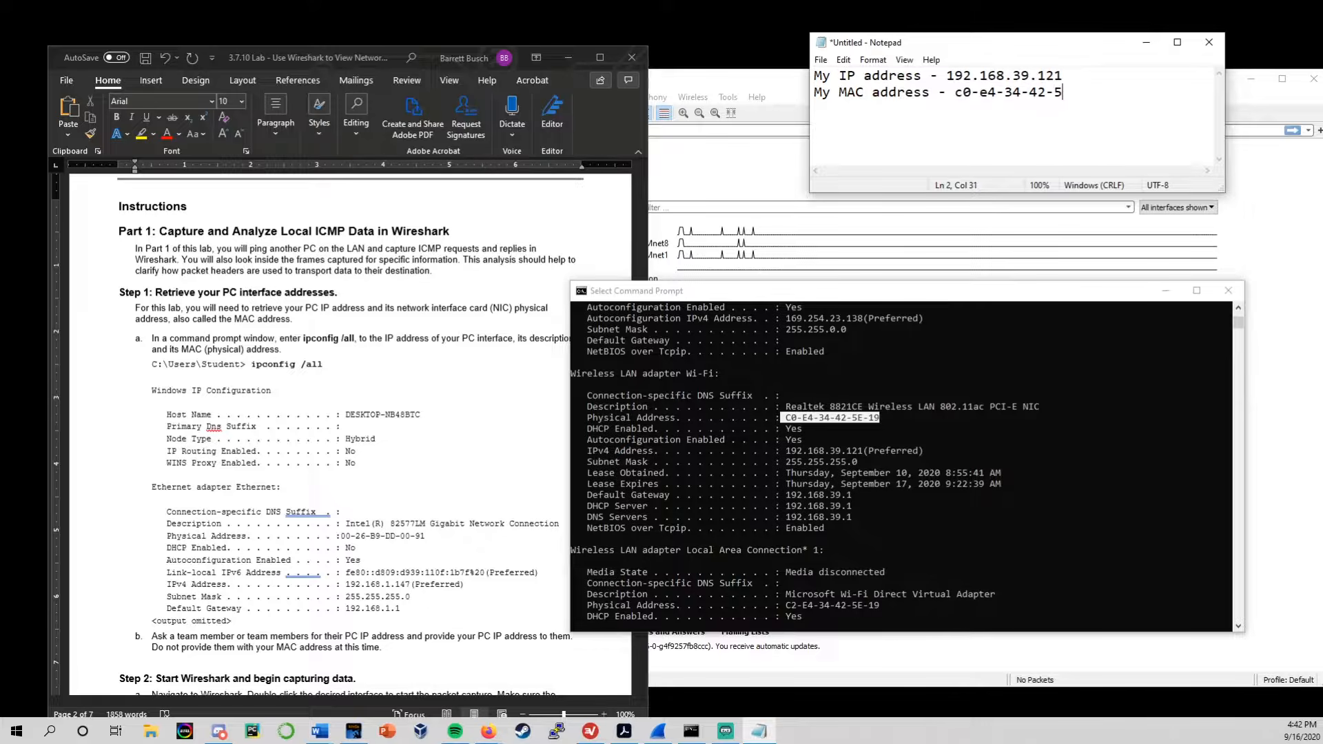
type("5e-19")
key("Return")
Highlight the Wi-Fi adapter's default gateway in Command Prompt and note it in Notepad as "Default Gateway/Router - 192.168.39.1".
left_click(786, 497)
left_click_drag(783, 495, 857, 499)
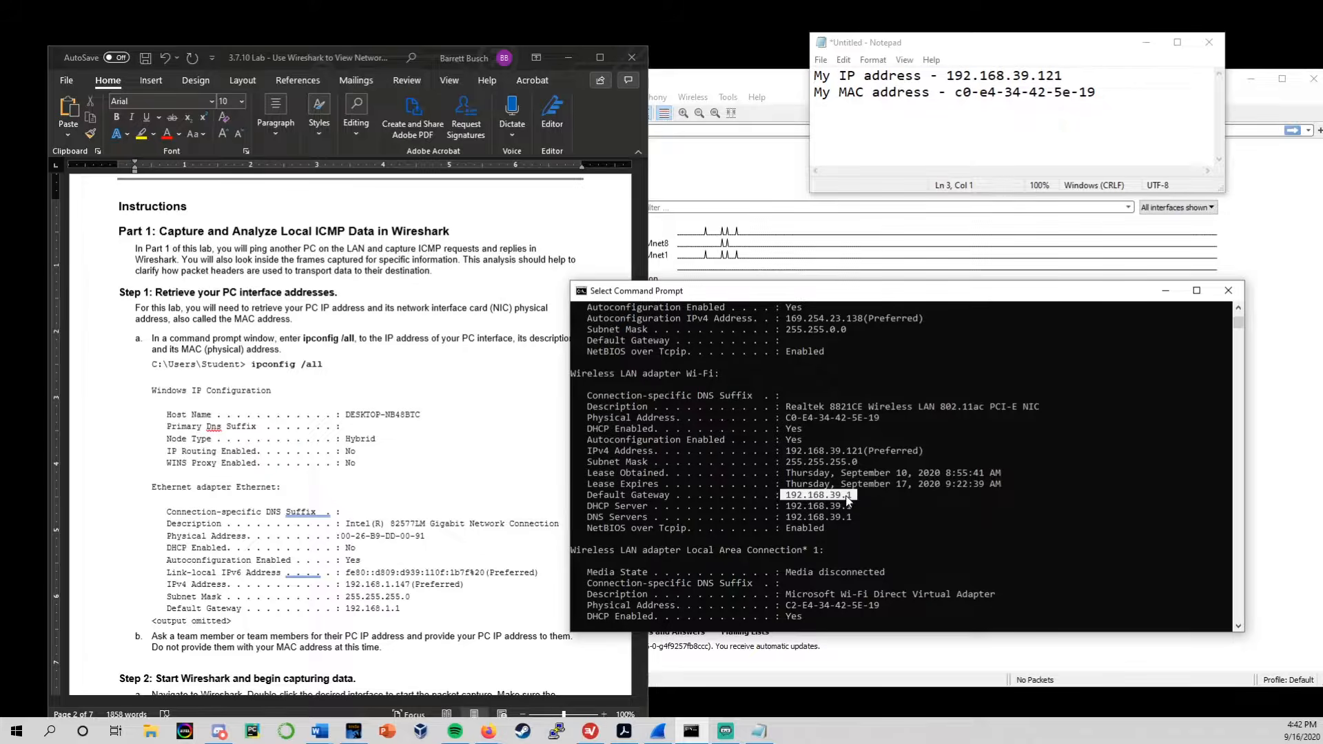
left_click(920, 104)
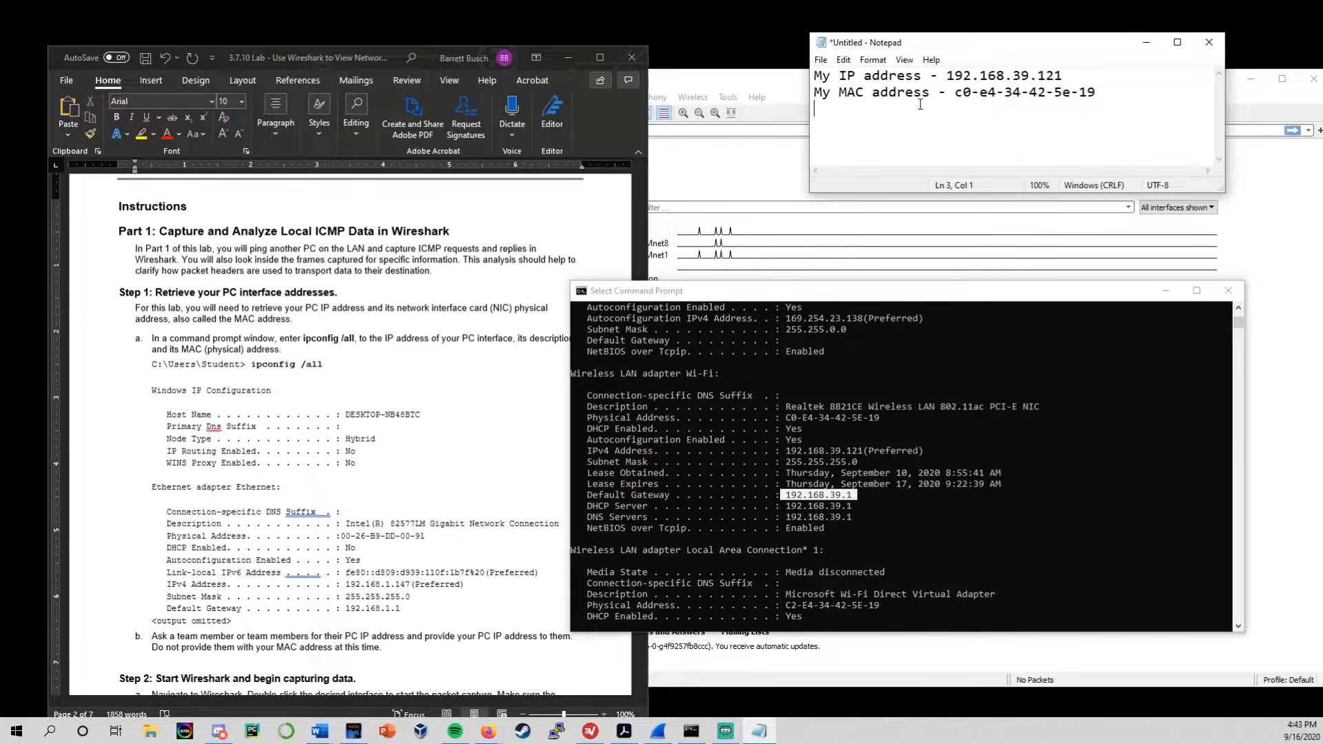
type("Default ")
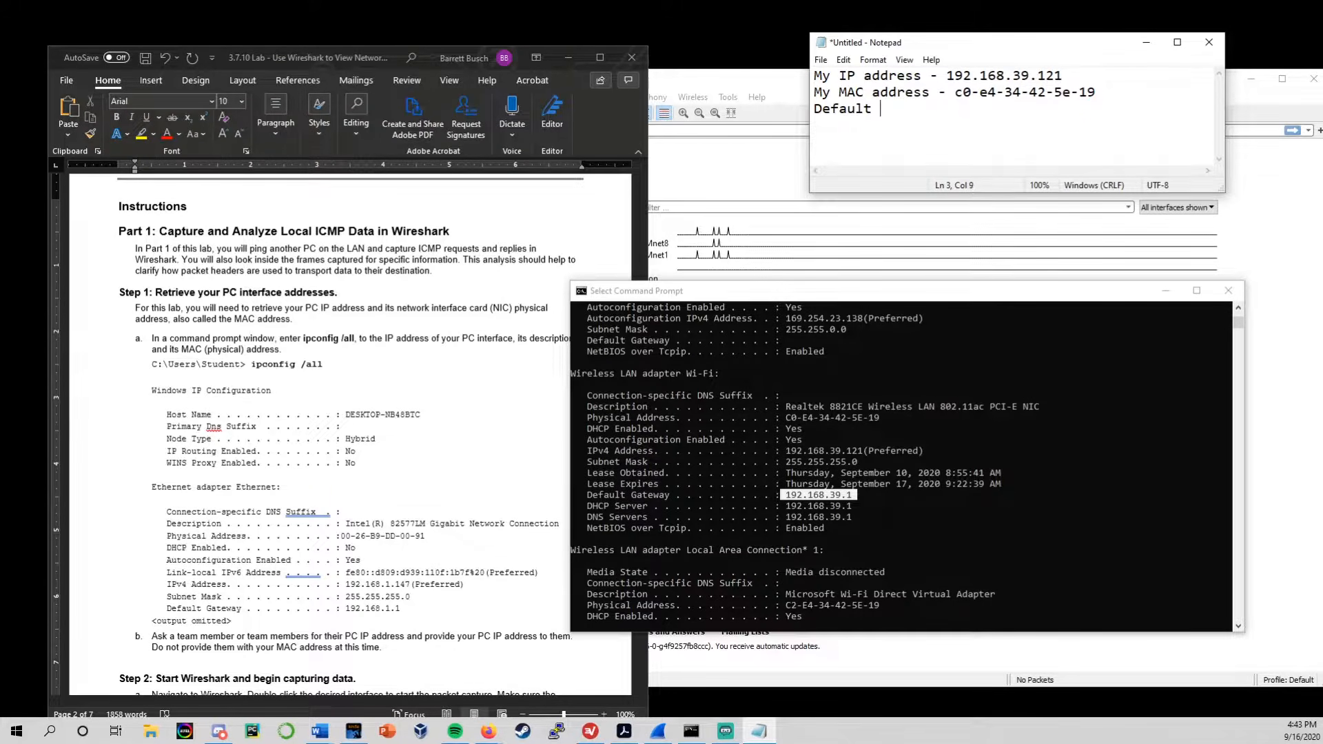
type("Gateway/Rou")
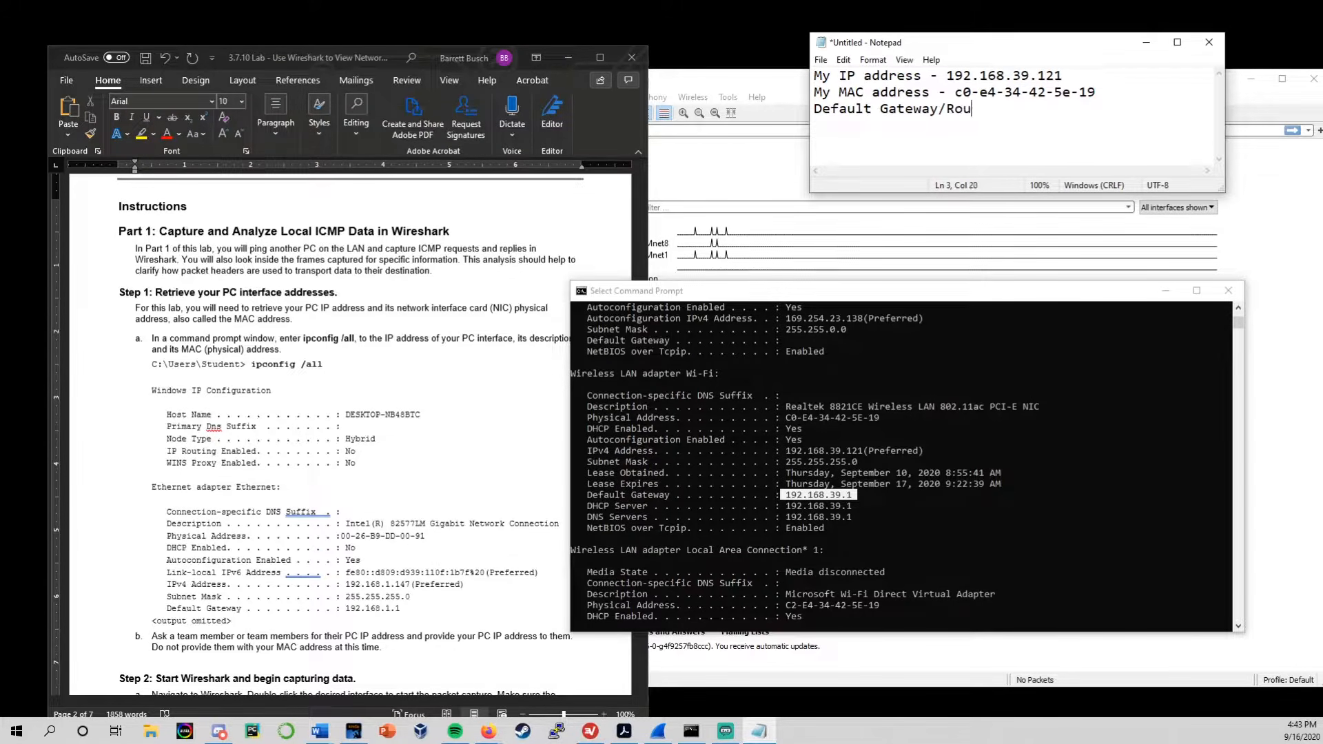
type("ter - 192.168.")
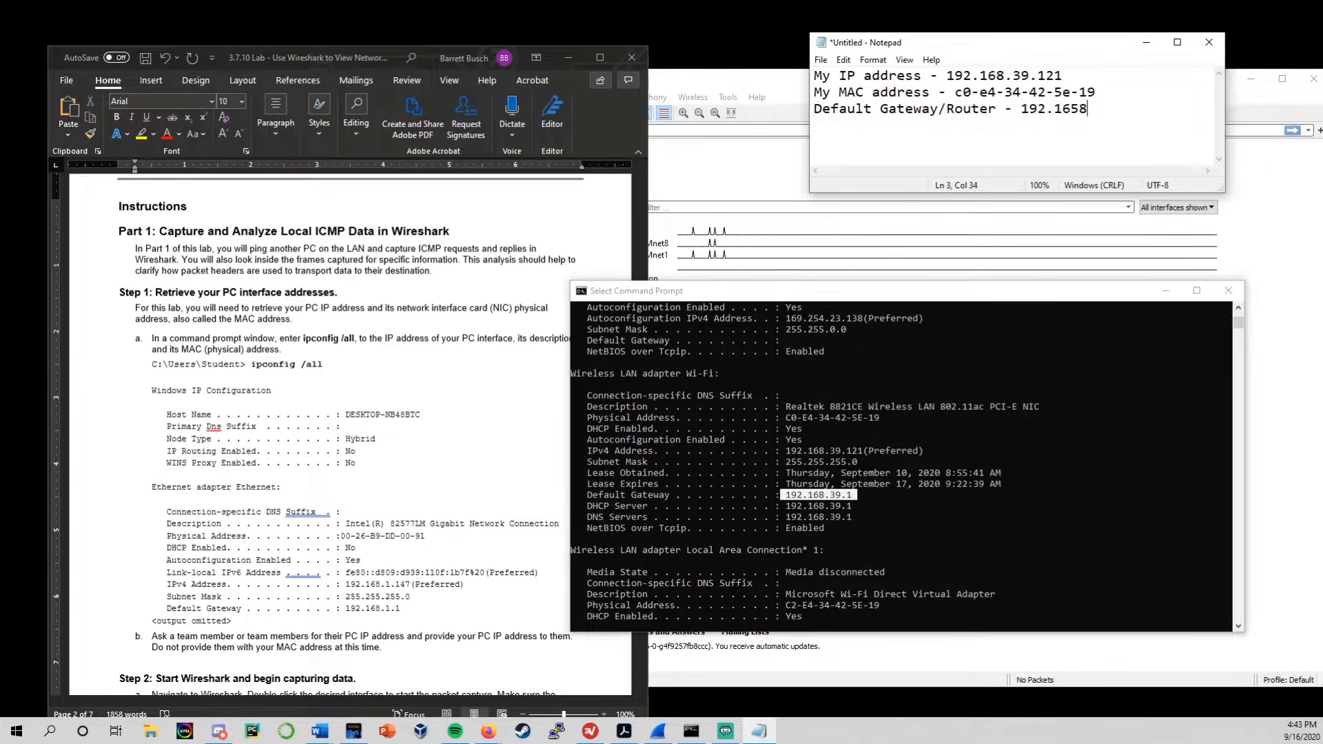
key("BackSpace")
key("BackSpace")
type("8.39.1")
Look over the rest of the ipconfig output and compare it with the sample output under Step 1 of the worksheet.
left_click(850, 292)
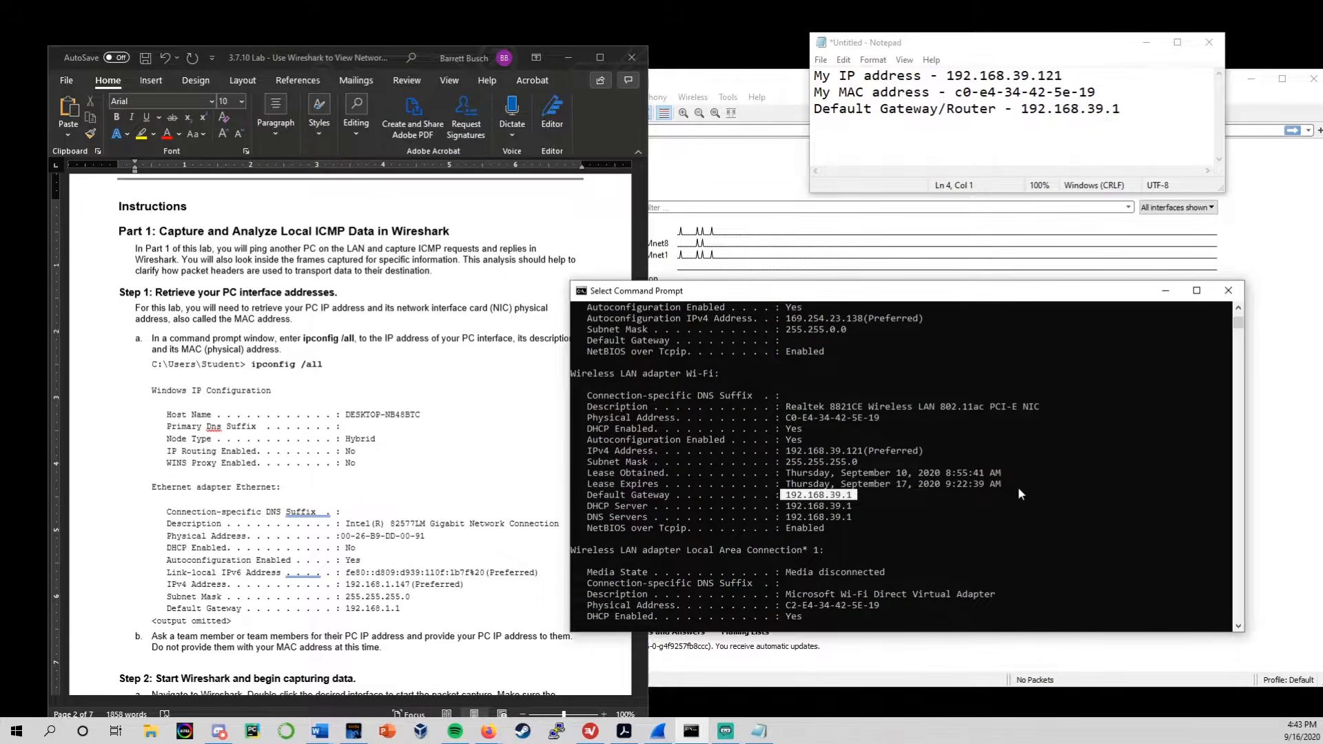
scroll(859, 538, "down", 5)
left_click(661, 560)
left_click(494, 570)
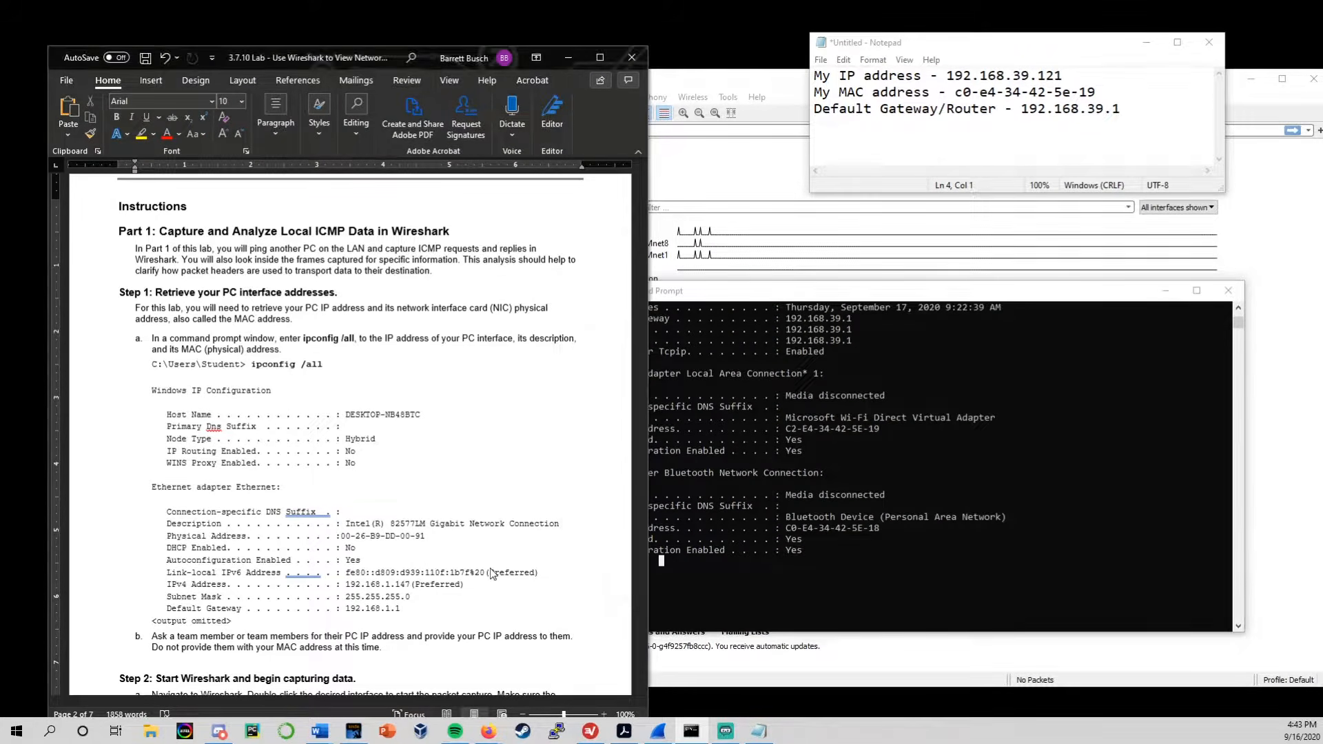
scroll(337, 381, "down", 1)
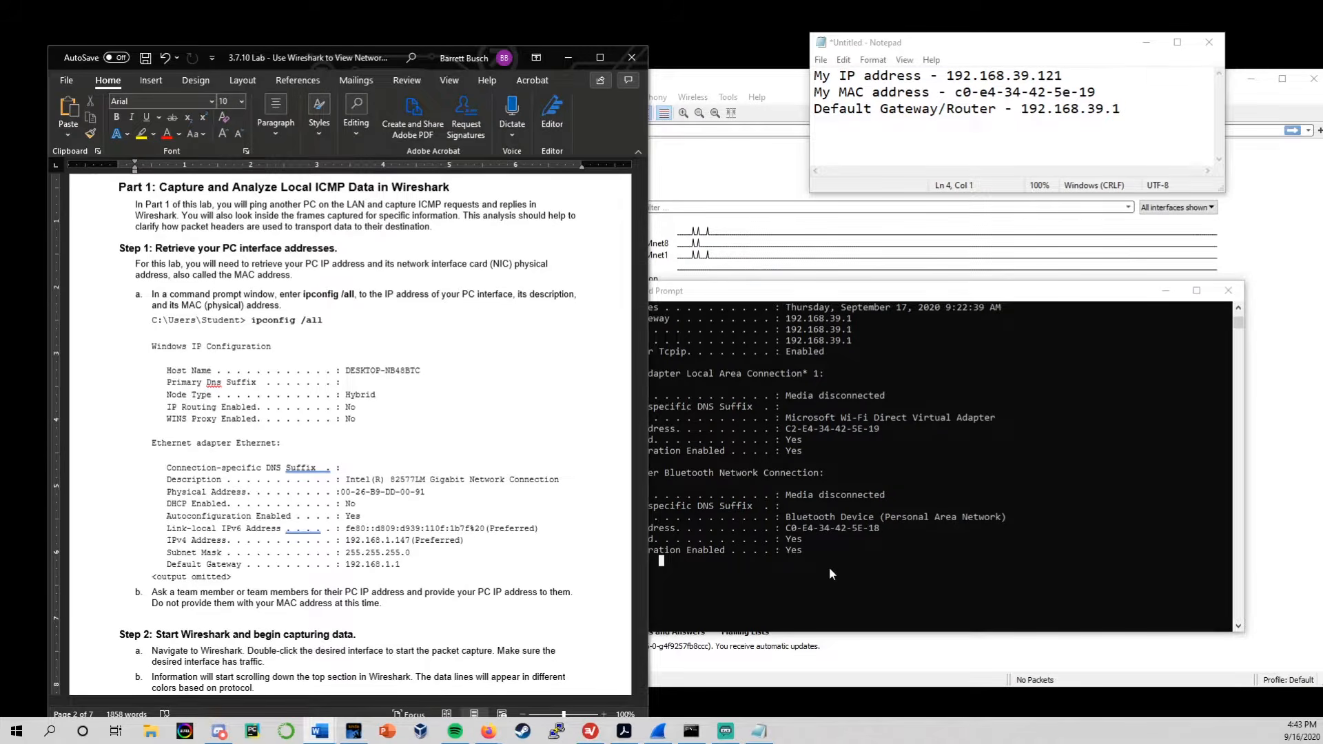
scroll(820, 524, "up", 3)
scroll(812, 457, "down", 2)
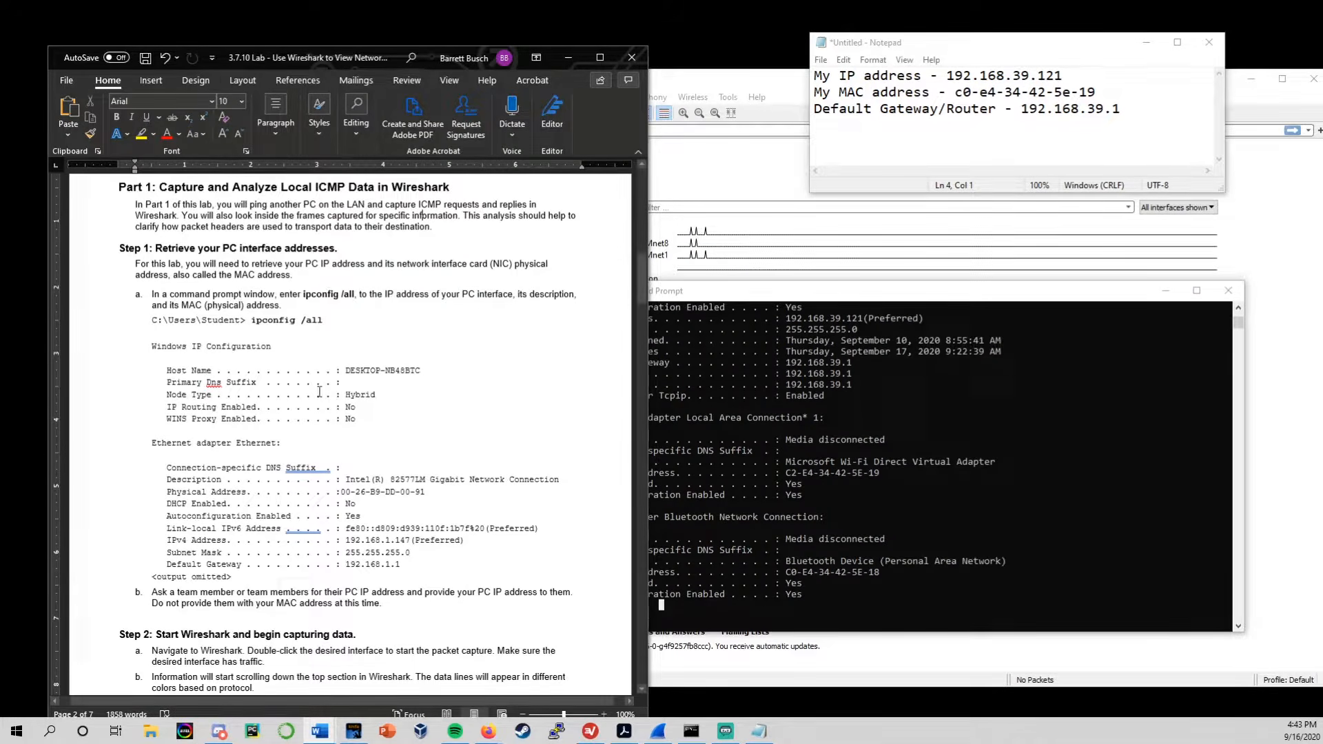
left_click(297, 554)
left_click_drag(400, 576, 177, 348)
left_click(177, 372)
Read the worksheet's instruction 1b on exchanging IP addresses and the Step 2 instructions on starting a Wireshark capture.
scroll(303, 419, "down", 3)
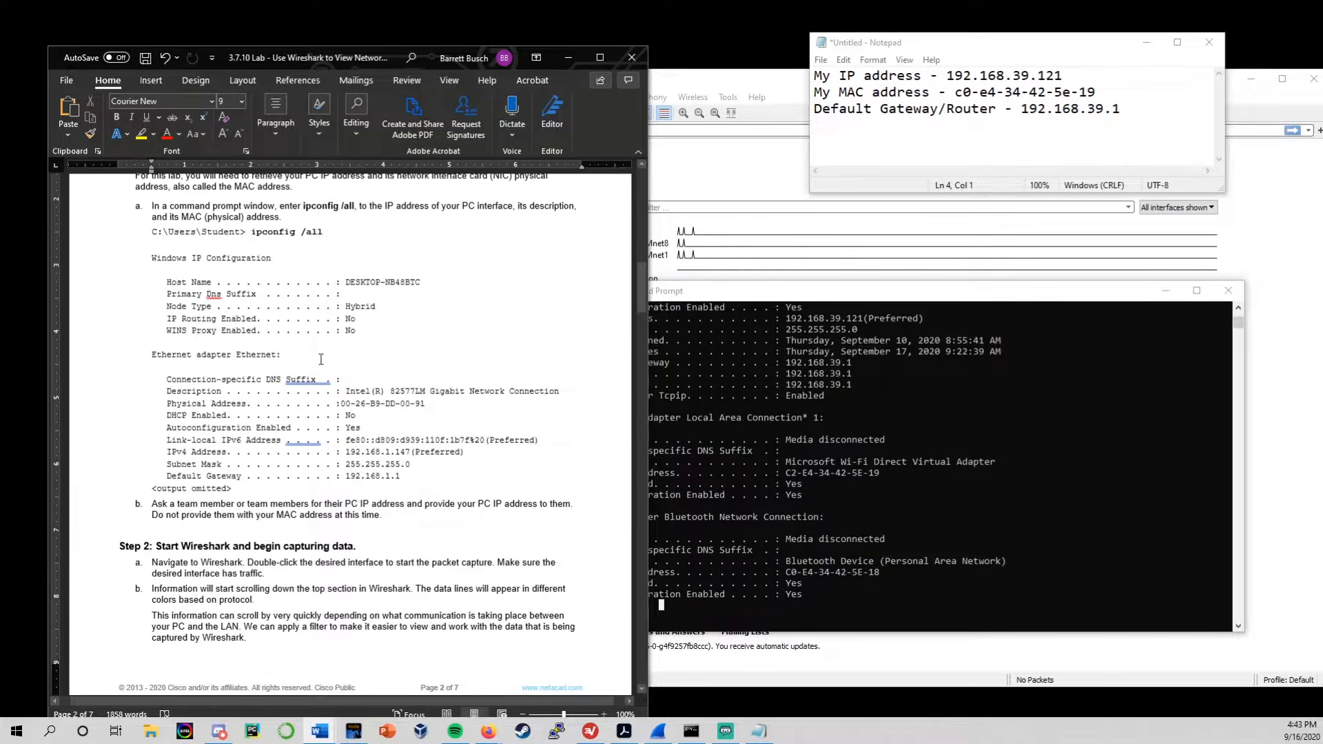
scroll(321, 359, "down", 3)
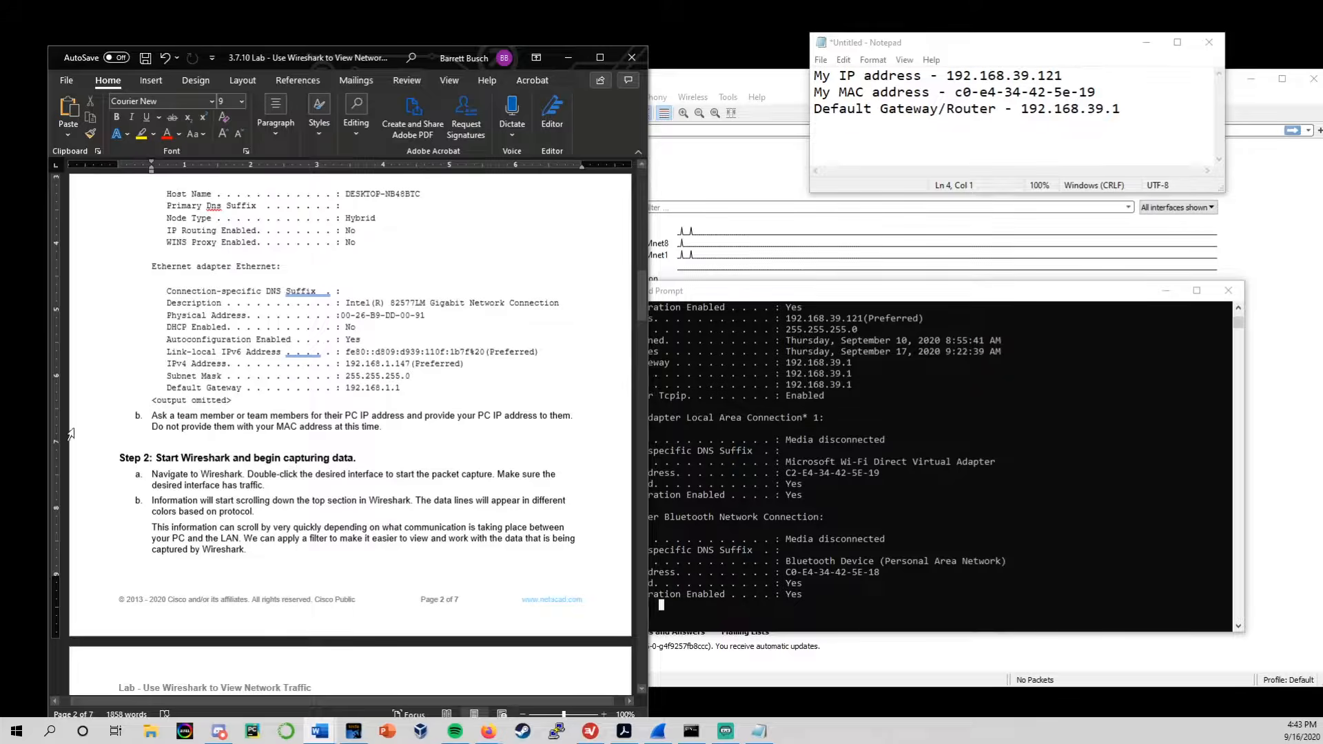
left_click_drag(144, 418, 384, 432)
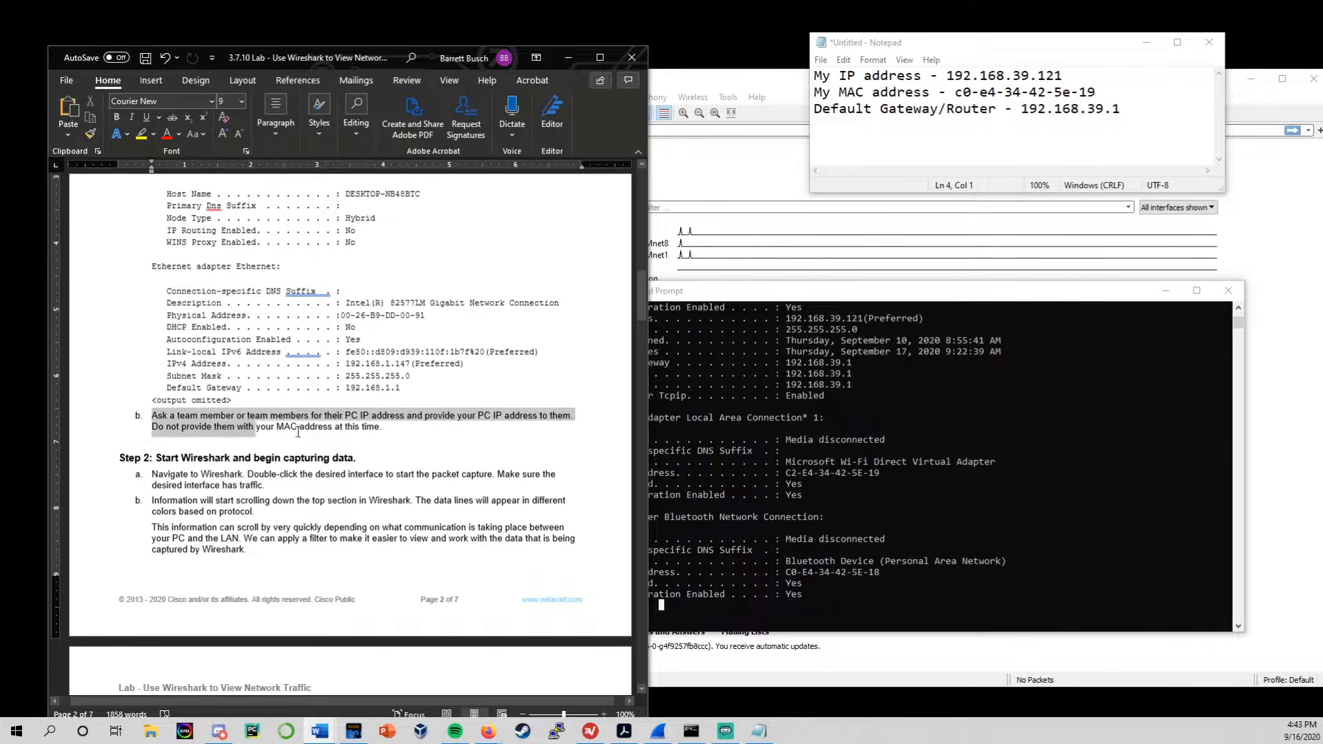
left_click(394, 428)
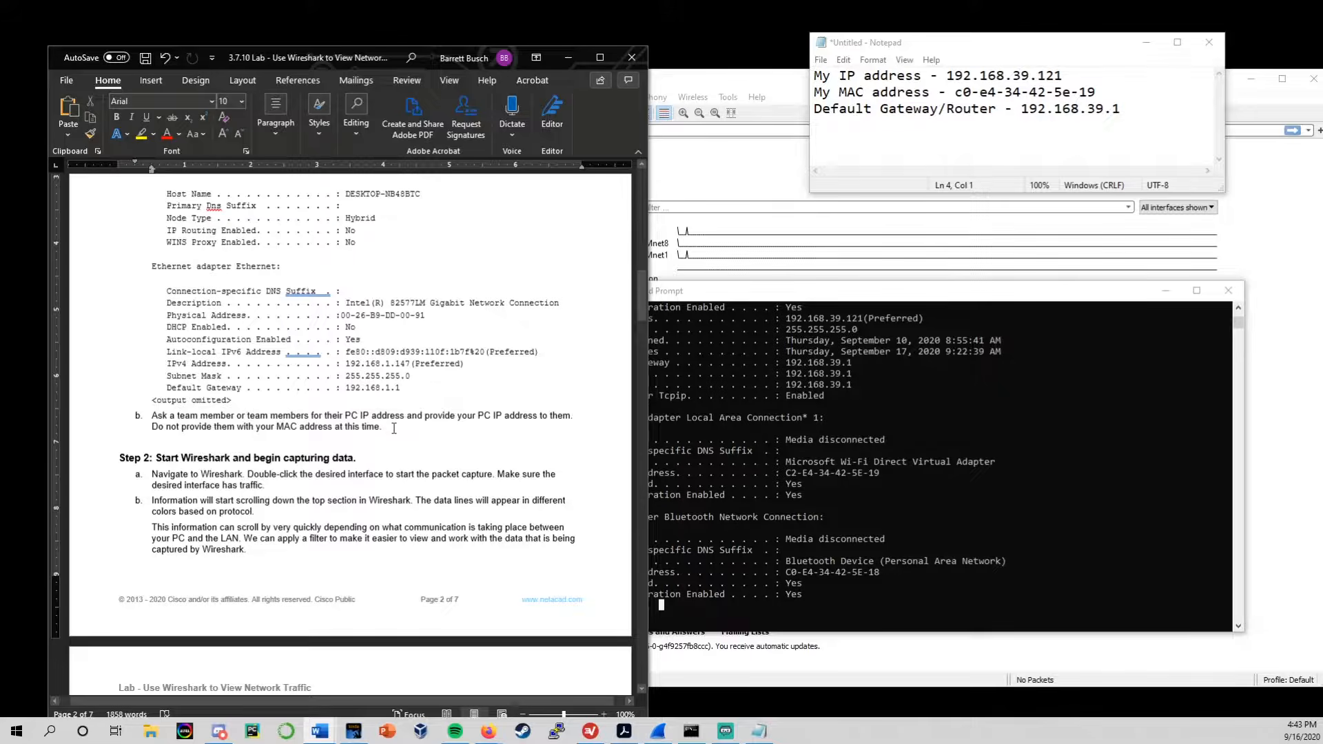
scroll(393, 428, "down", 3)
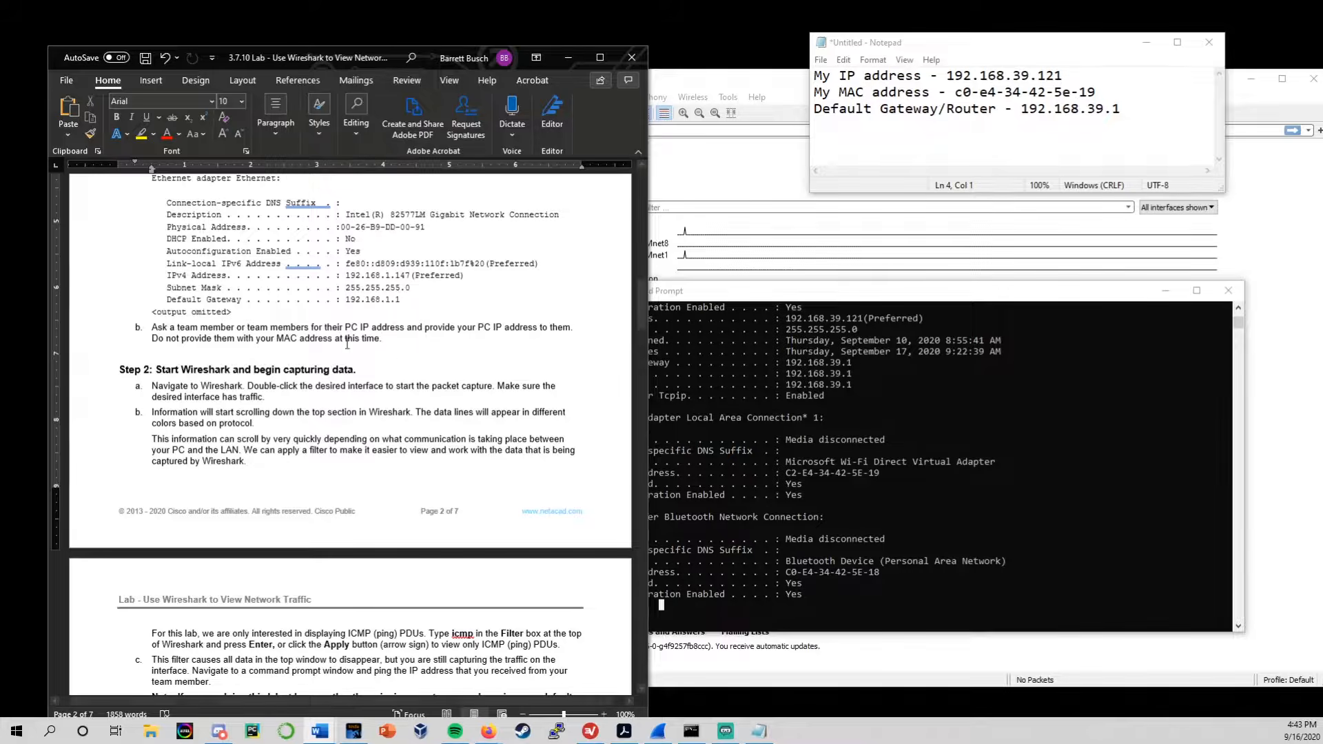
scroll(347, 343, "down", 1)
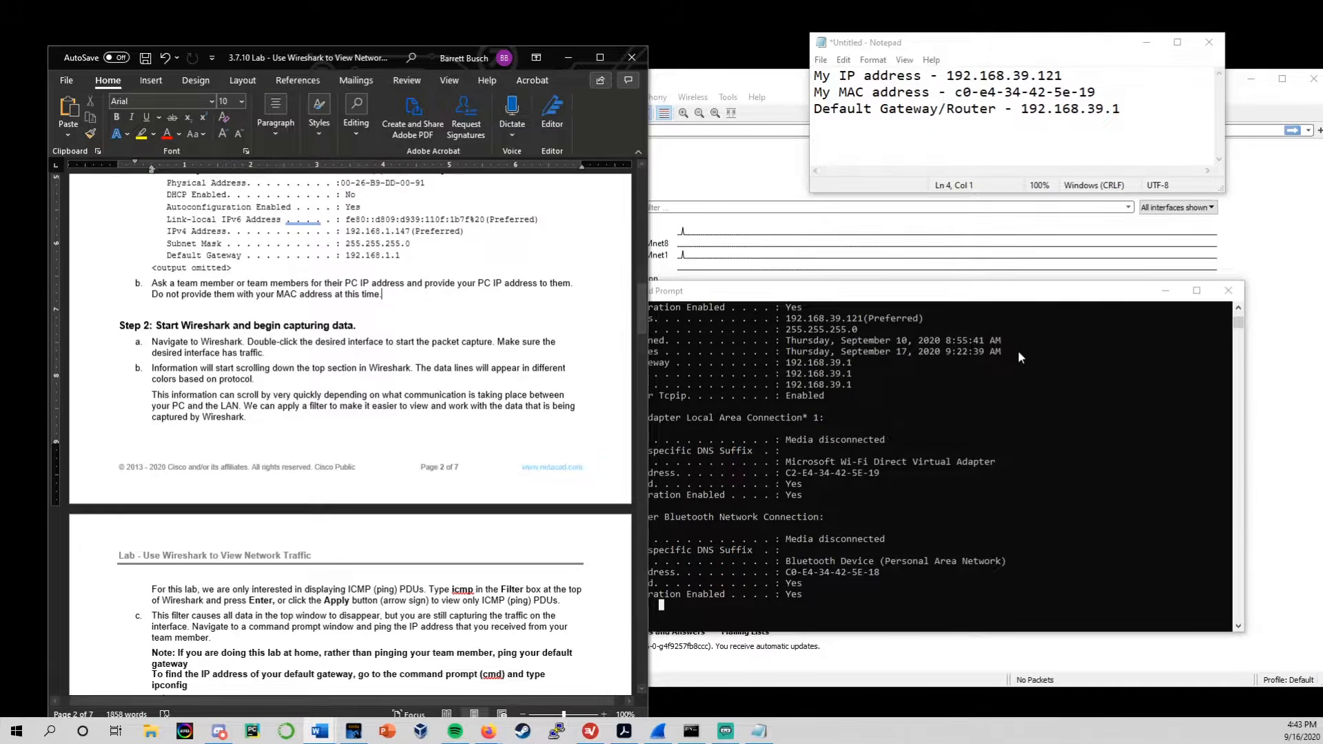
Move Notepad out of the way, switch to Wireshark and start a live capture on the Wi-Fi interface.
left_click_drag(1051, 37, 1106, 21)
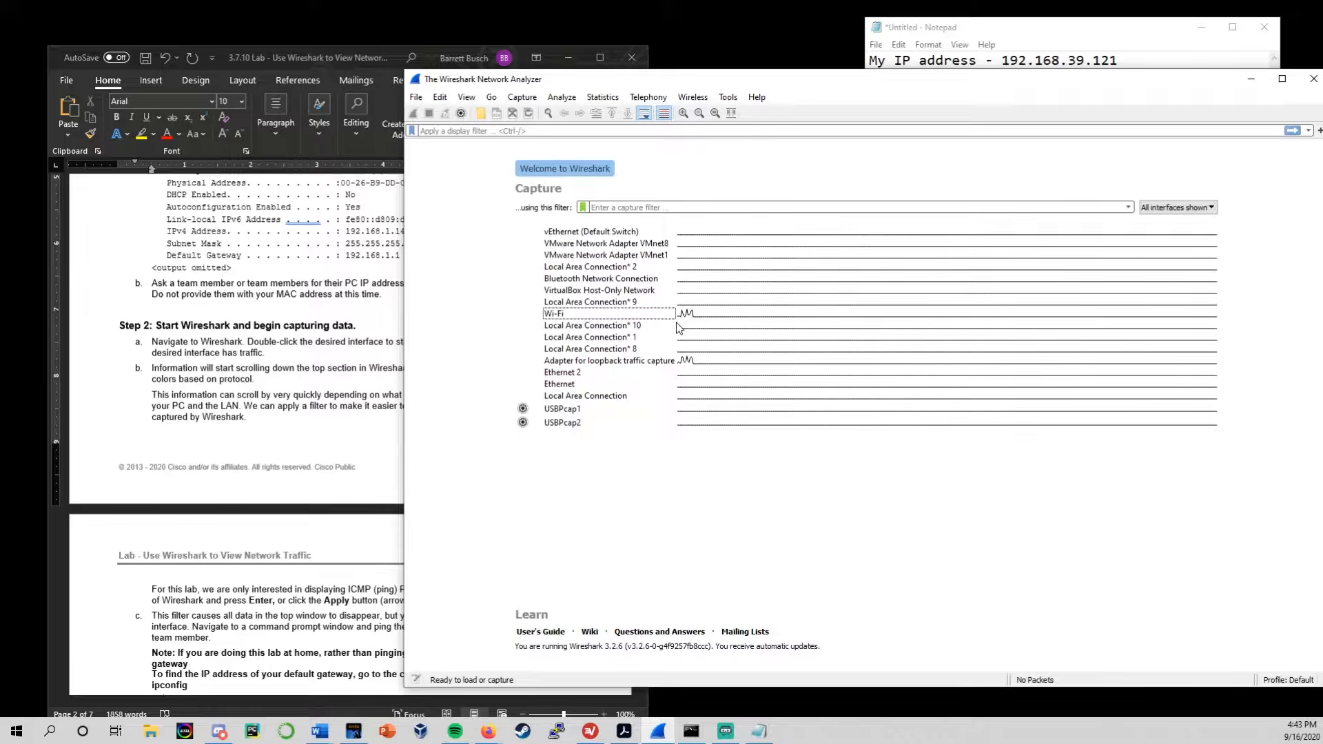
left_click(562, 318)
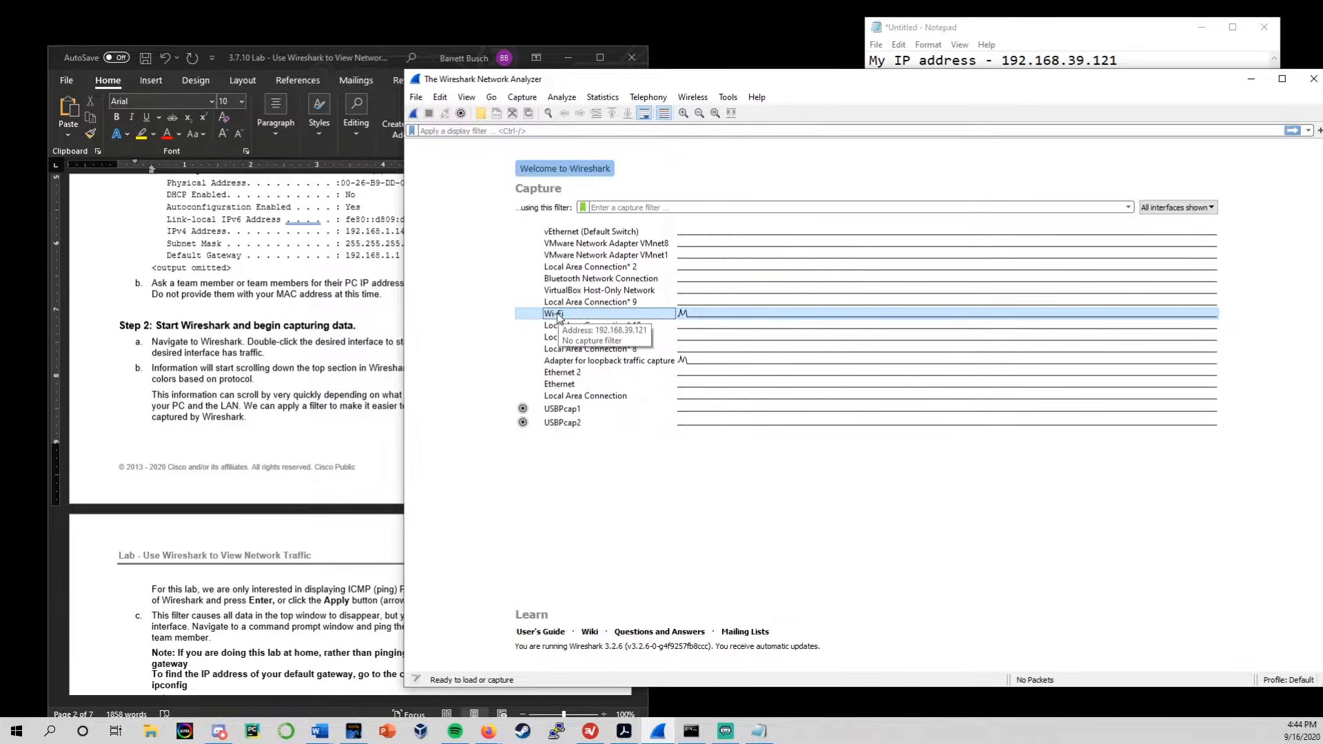
double_click(557, 314)
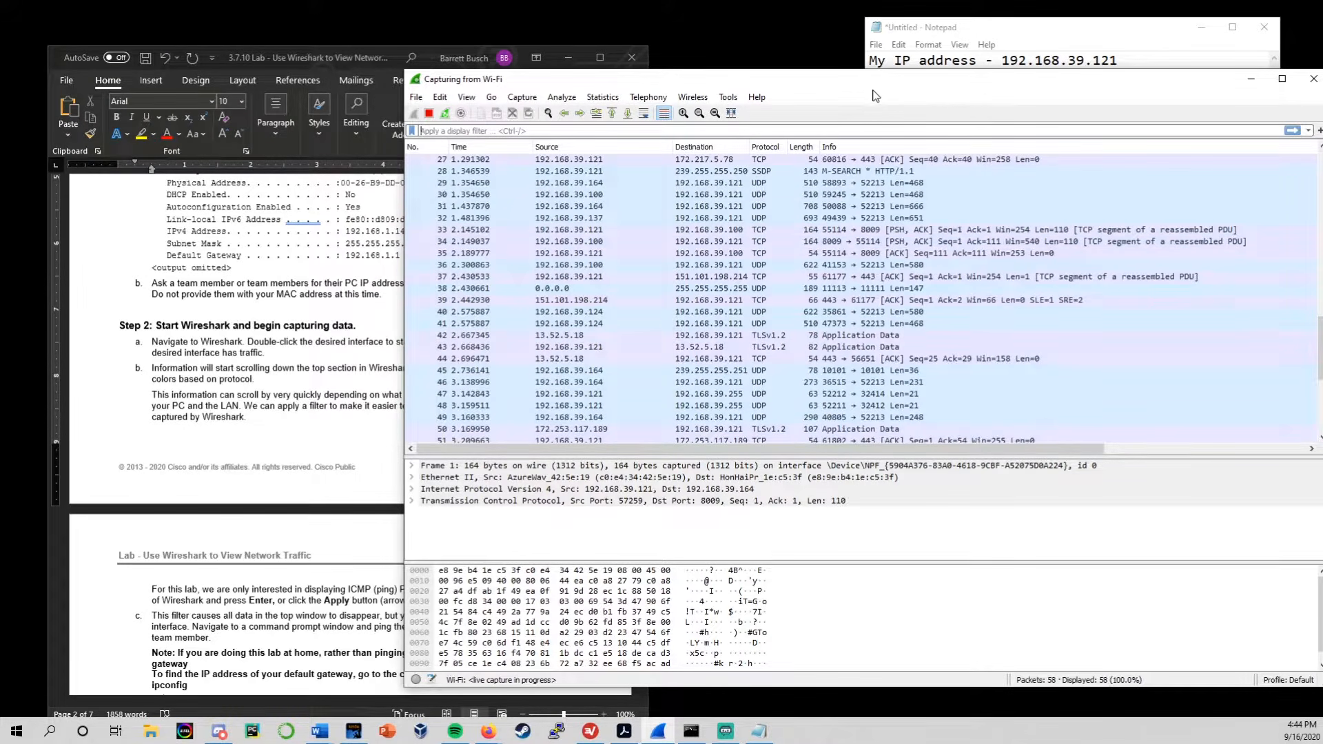
Reposition the Wireshark window and apply the display filter "icmp" to the live Wi-Fi capture.
left_click_drag(875, 81, 836, 80)
scroll(888, 307, "down", 8)
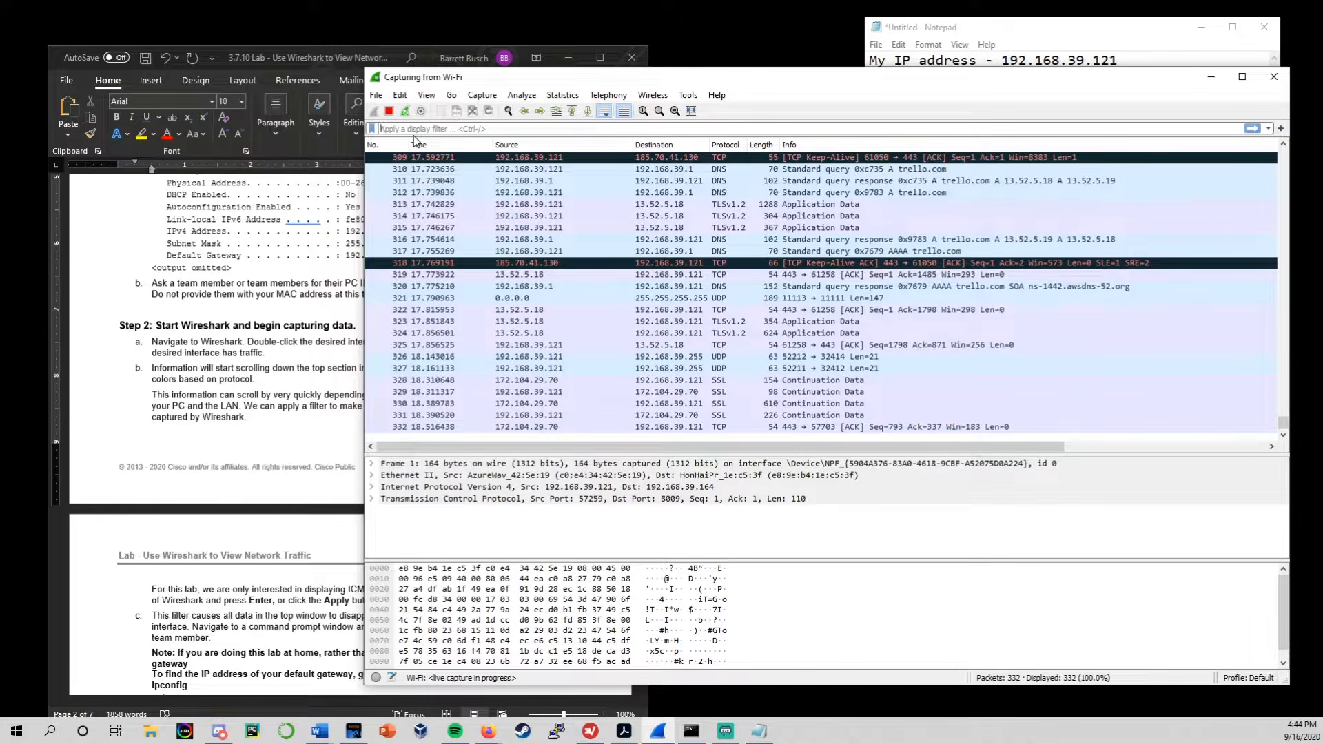
type("icmp")
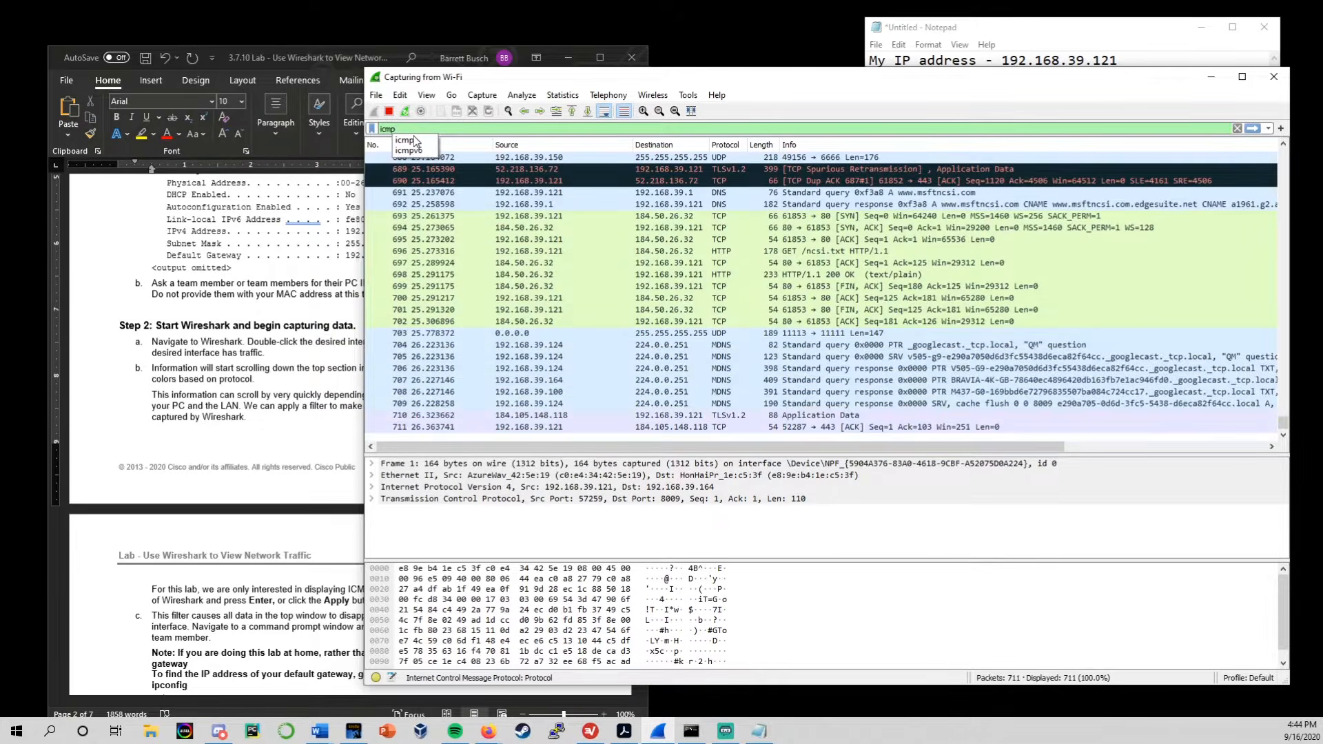
key("Return")
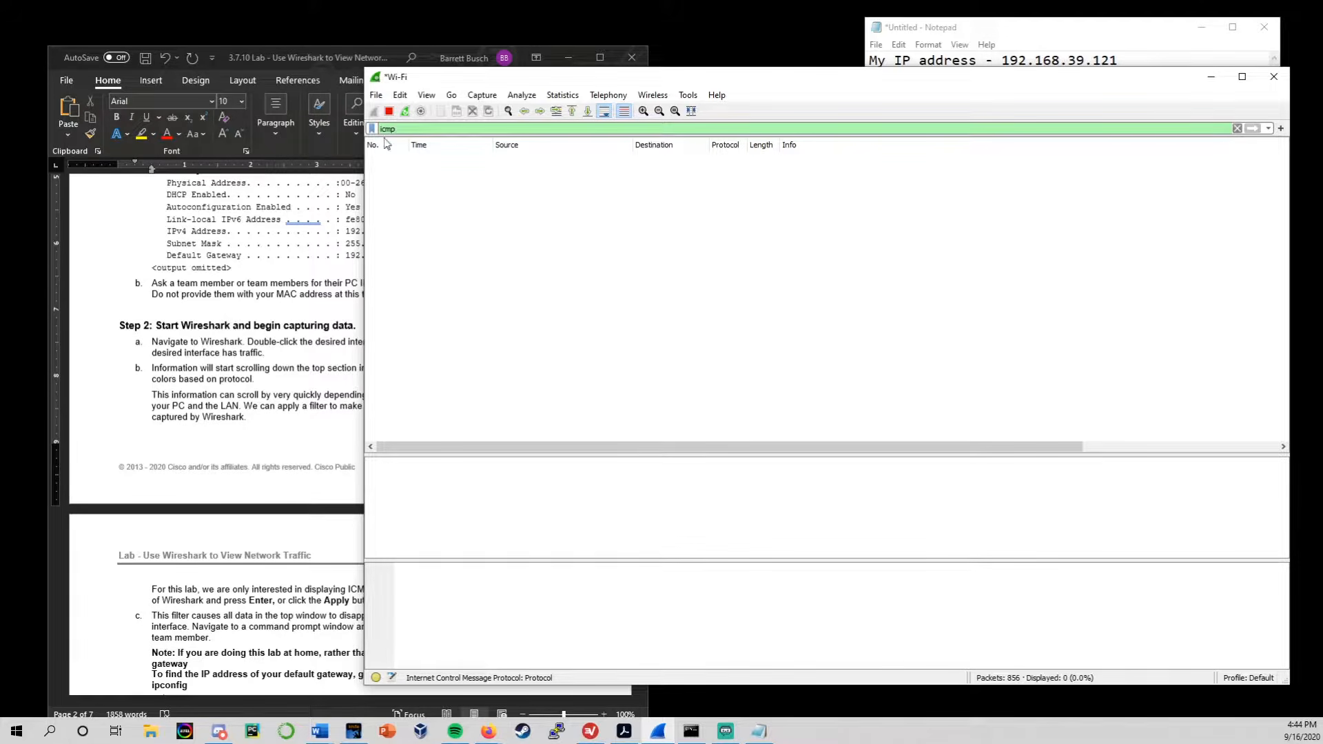
Clear the display filter and view the Protocol and Info columns of the unfiltered packets.
left_click_drag(895, 77, 878, 71)
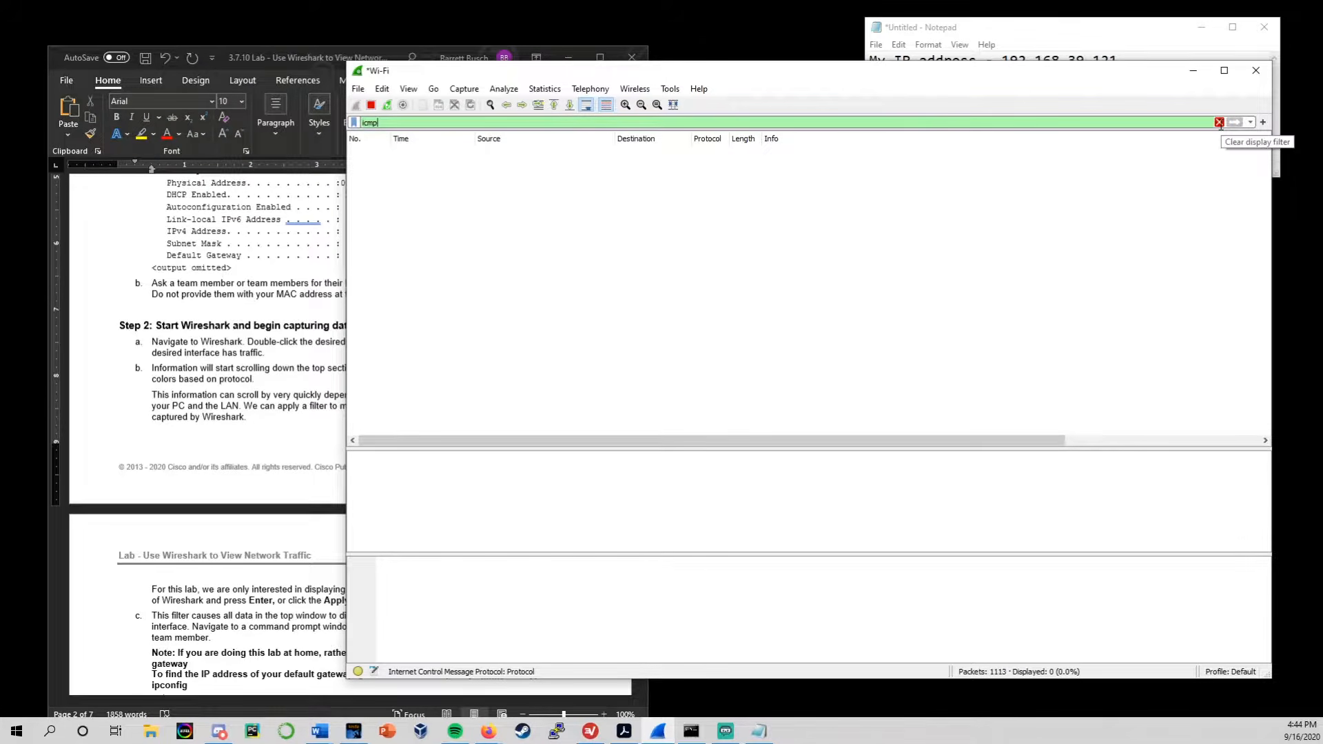
left_click(1219, 123)
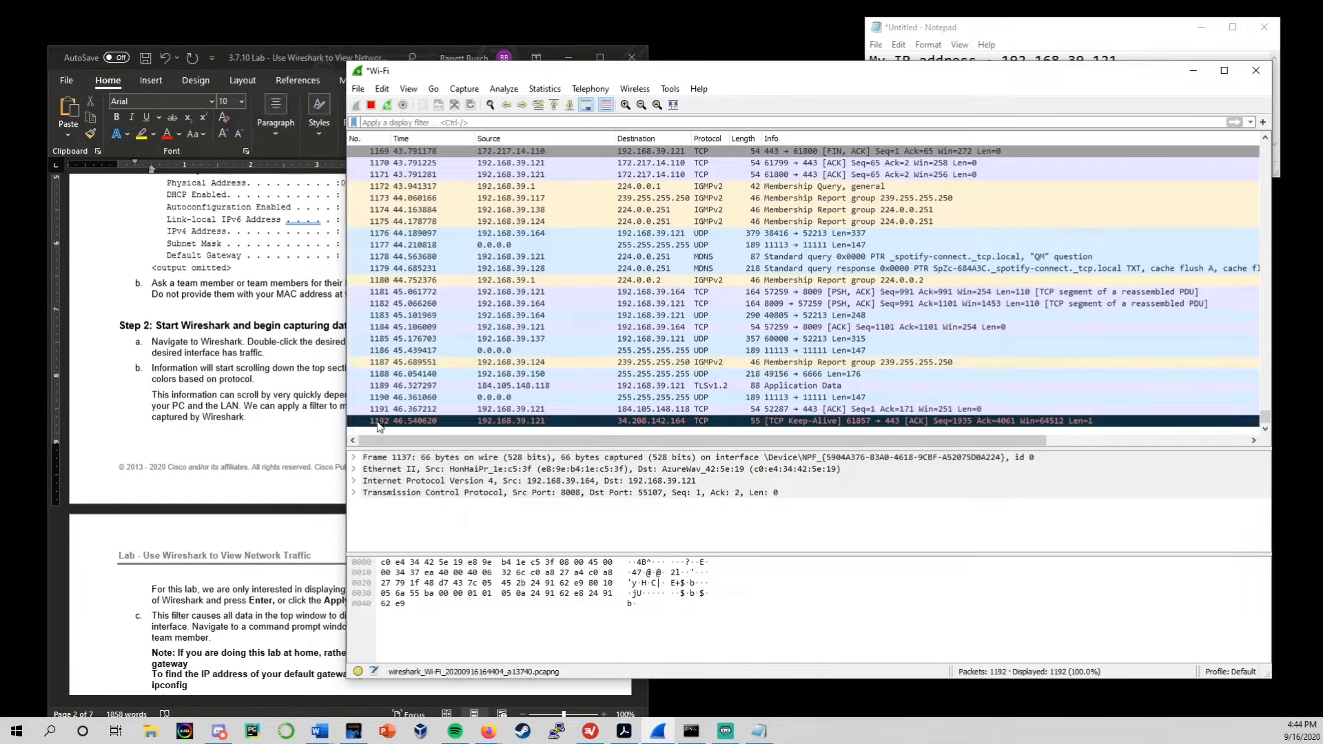
left_click_drag(438, 442, 641, 441)
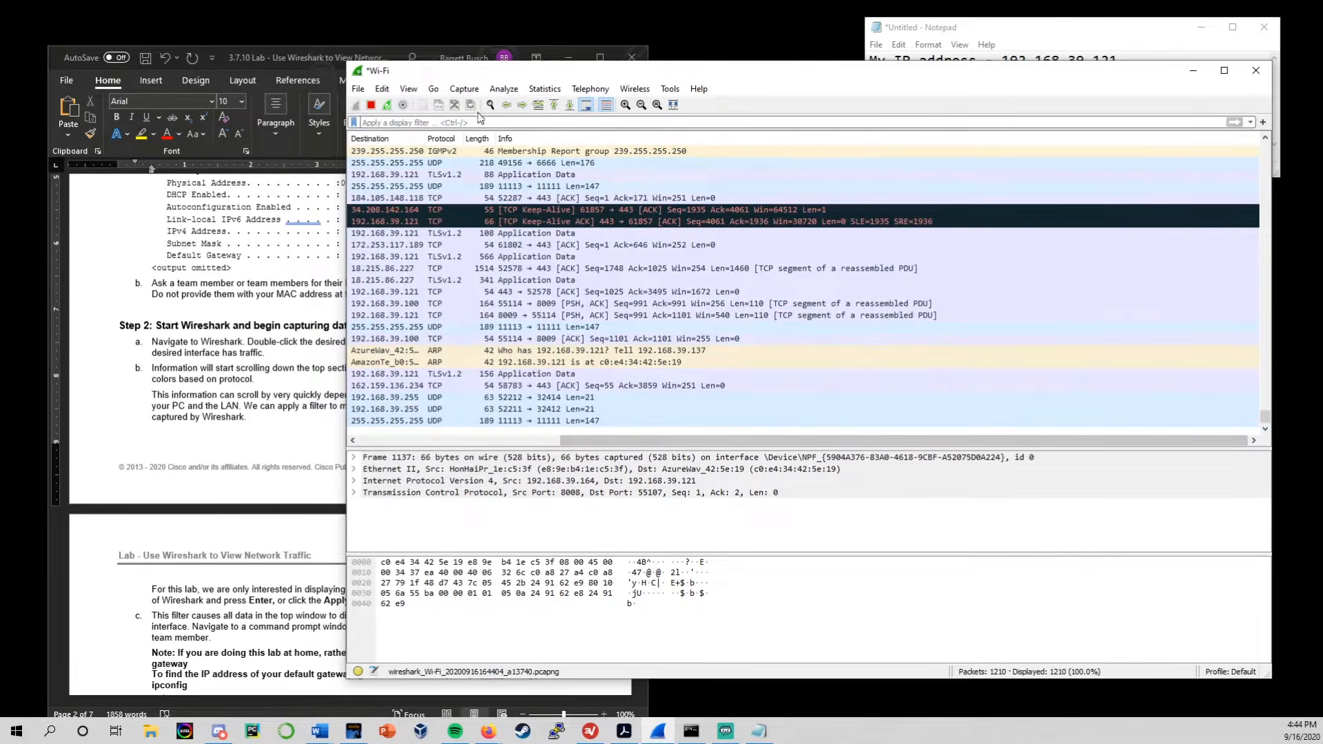
Try the display filter as lowercase "icmp" and as uppercase "ICMP" to compare how each is accepted.
left_click(521, 122)
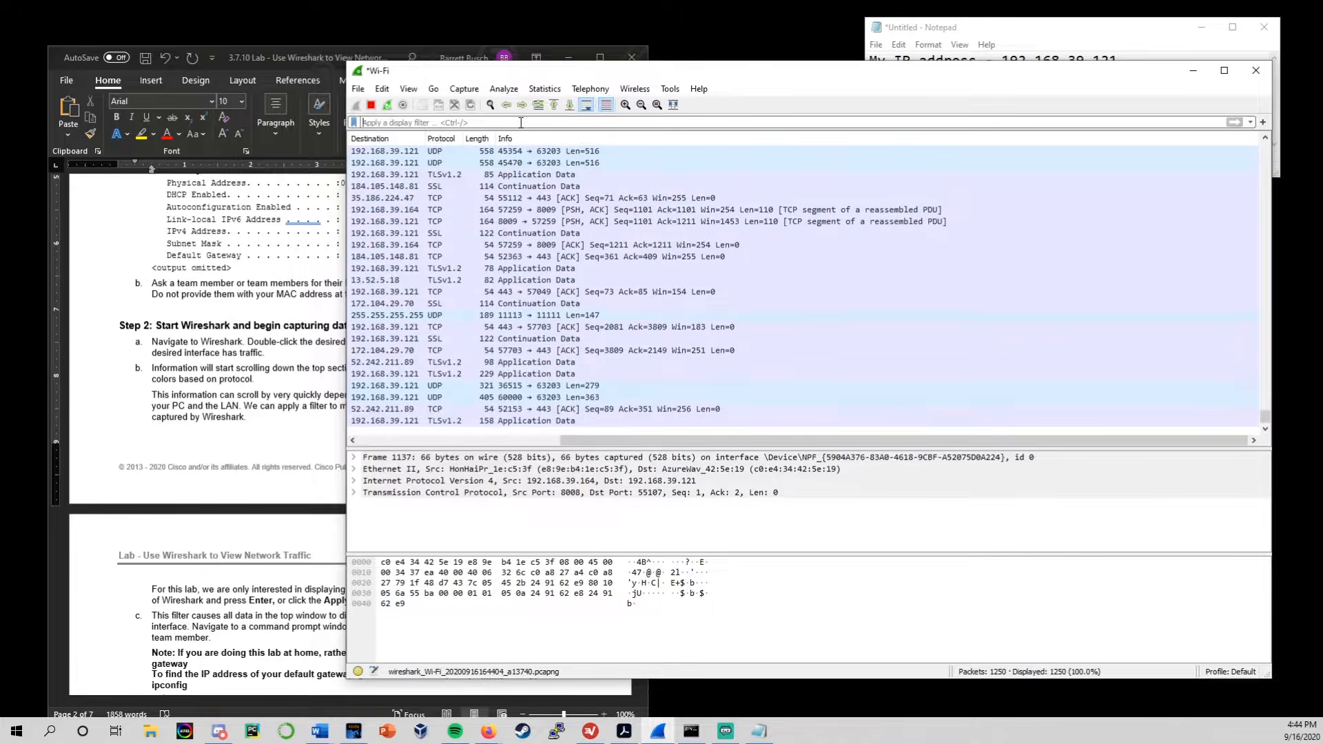
type("icmp")
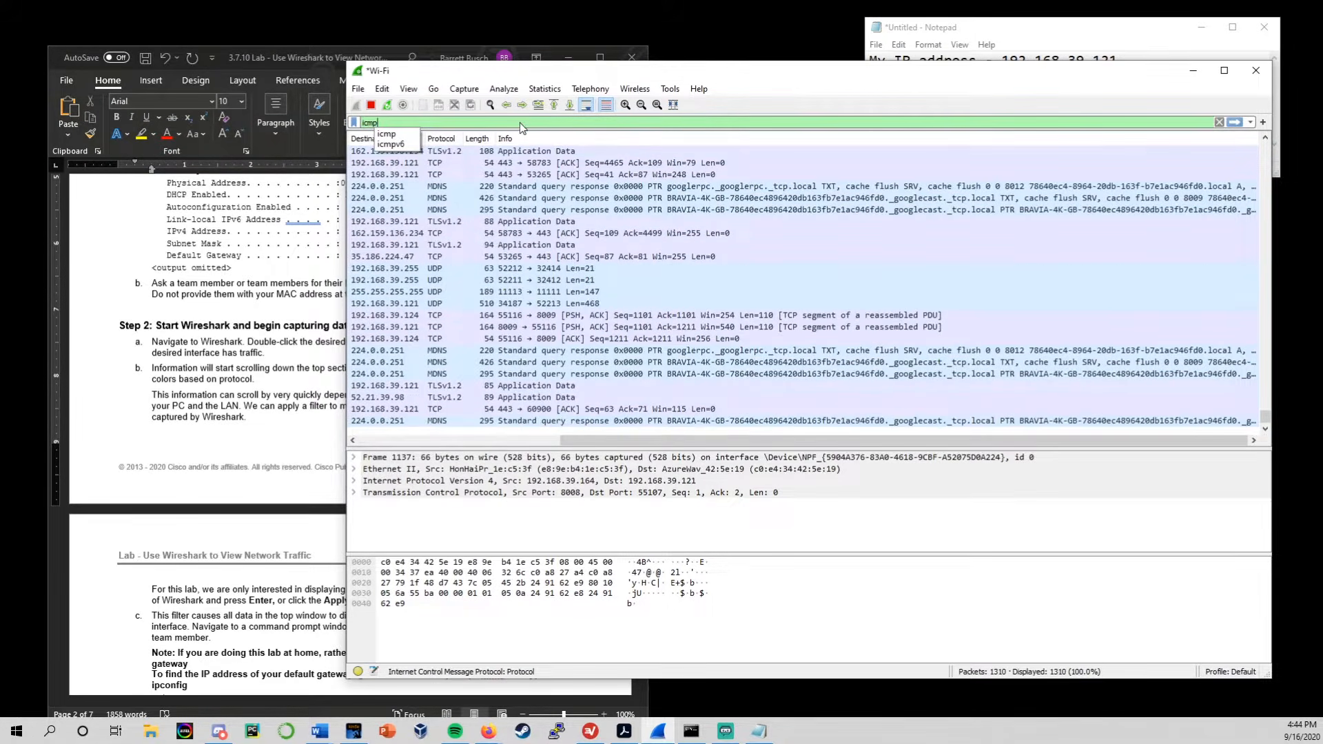
key("BackSpace")
key("BackSpace")
key("BackSpace")
key("BackSpace")
type("ICMP")
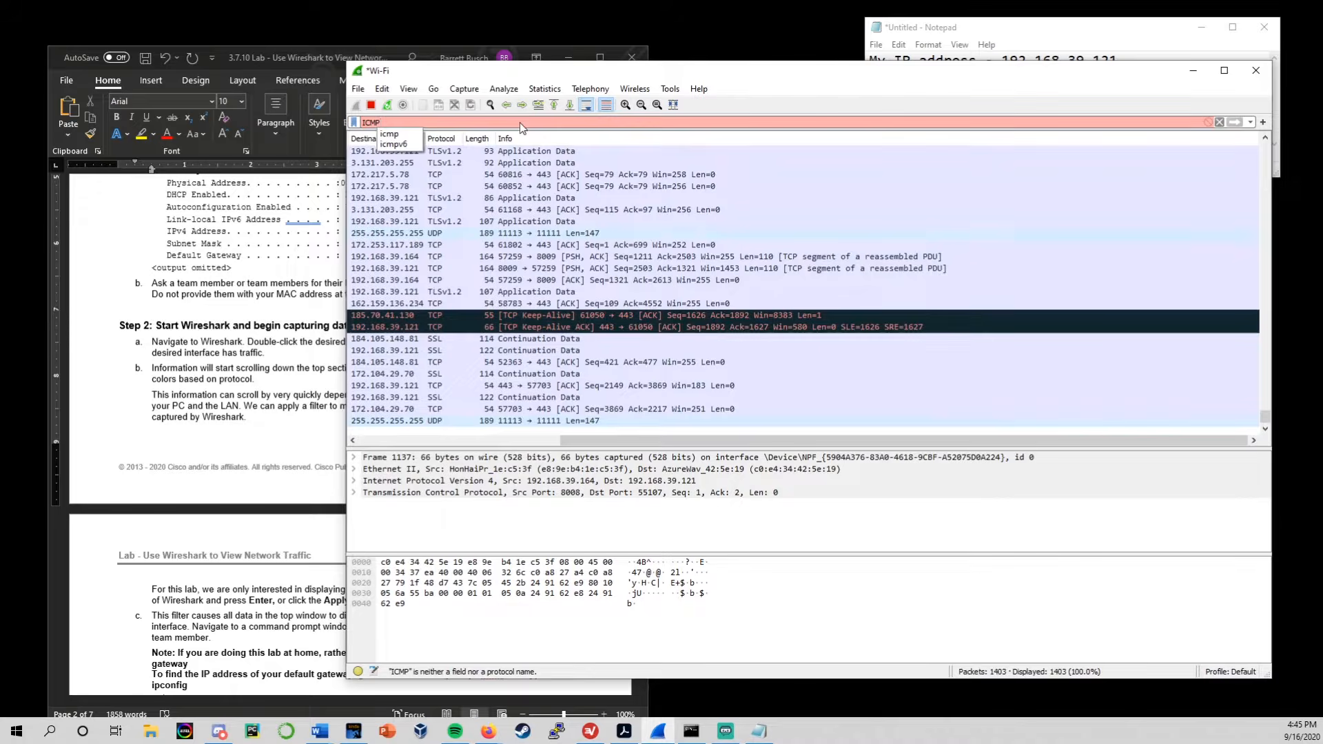
Replace the uppercase filter text with "icmp" and apply it to the running capture.
key("BackSpace")
key("BackSpace")
key("BackSpace")
key("BackSpace")
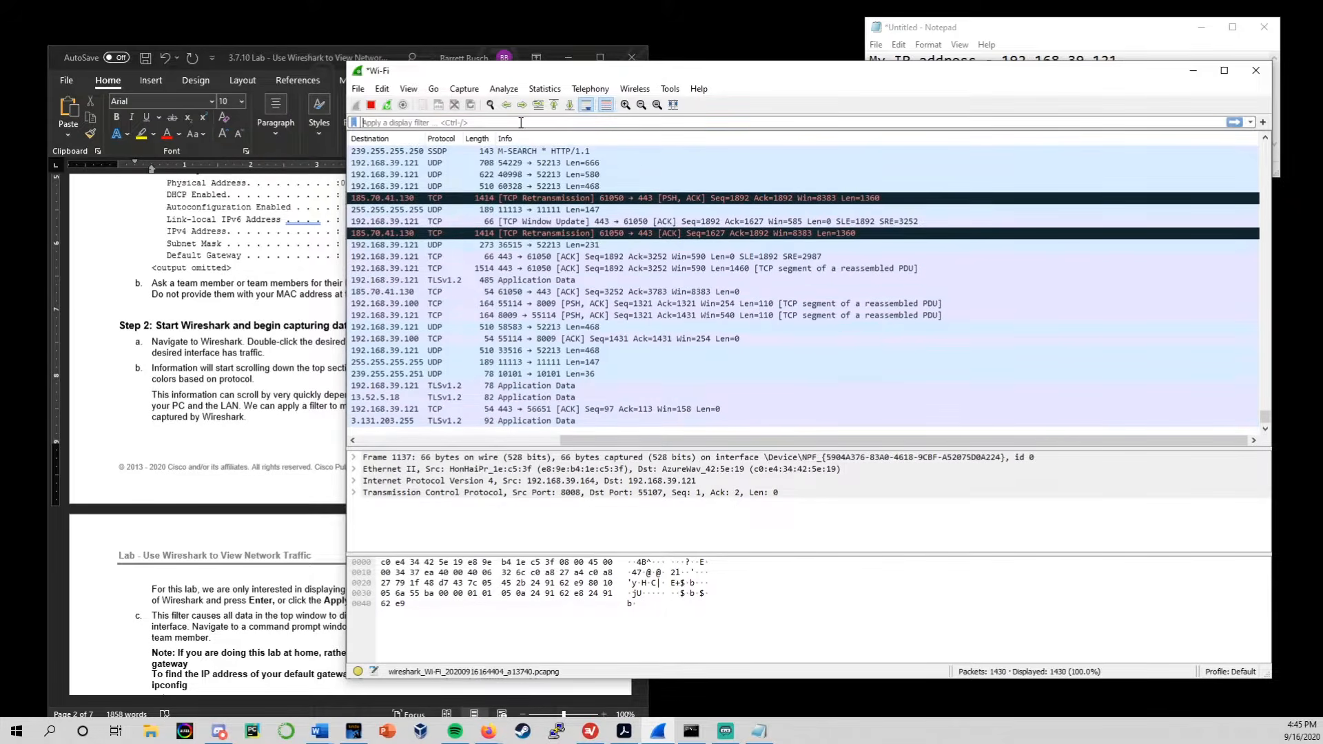
type("icmp")
key("Return")
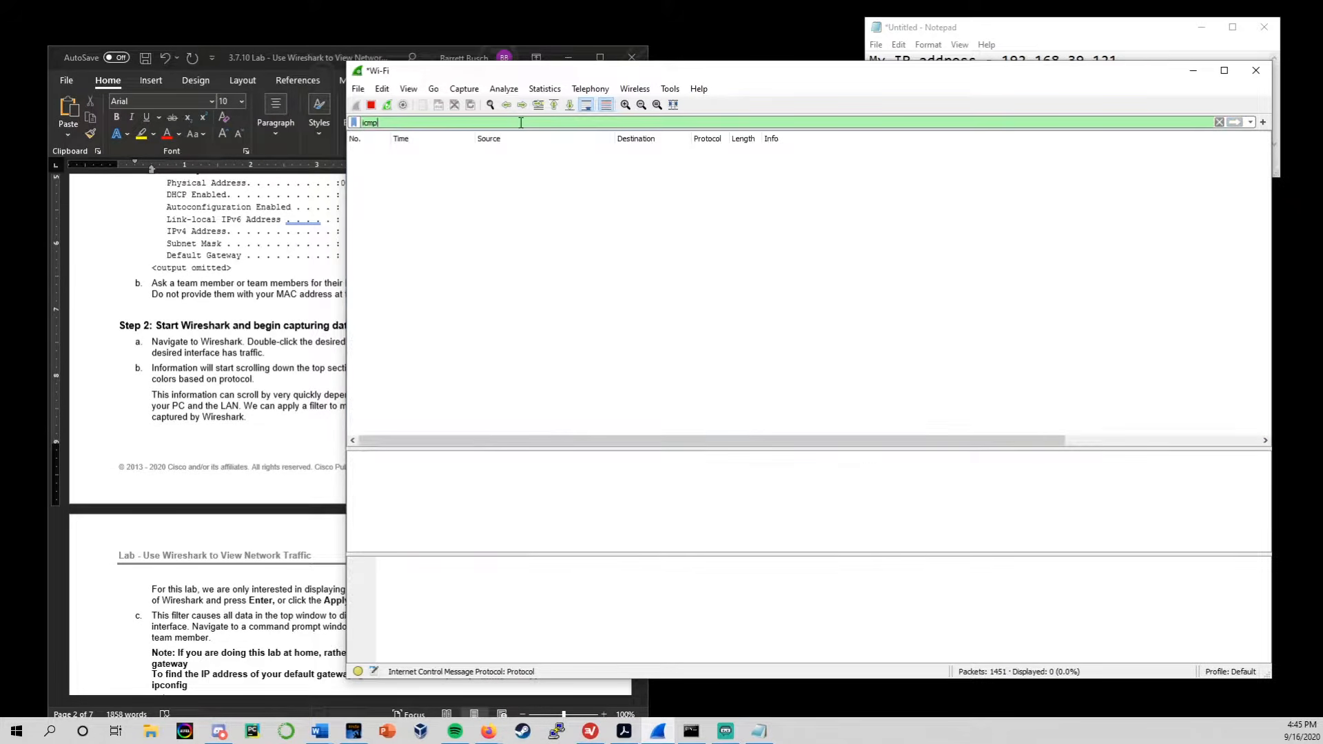
Read the worksheet's instructions on the icmp filter and item c about pinging the default gateway.
left_click(305, 445)
scroll(324, 387, "down", 3)
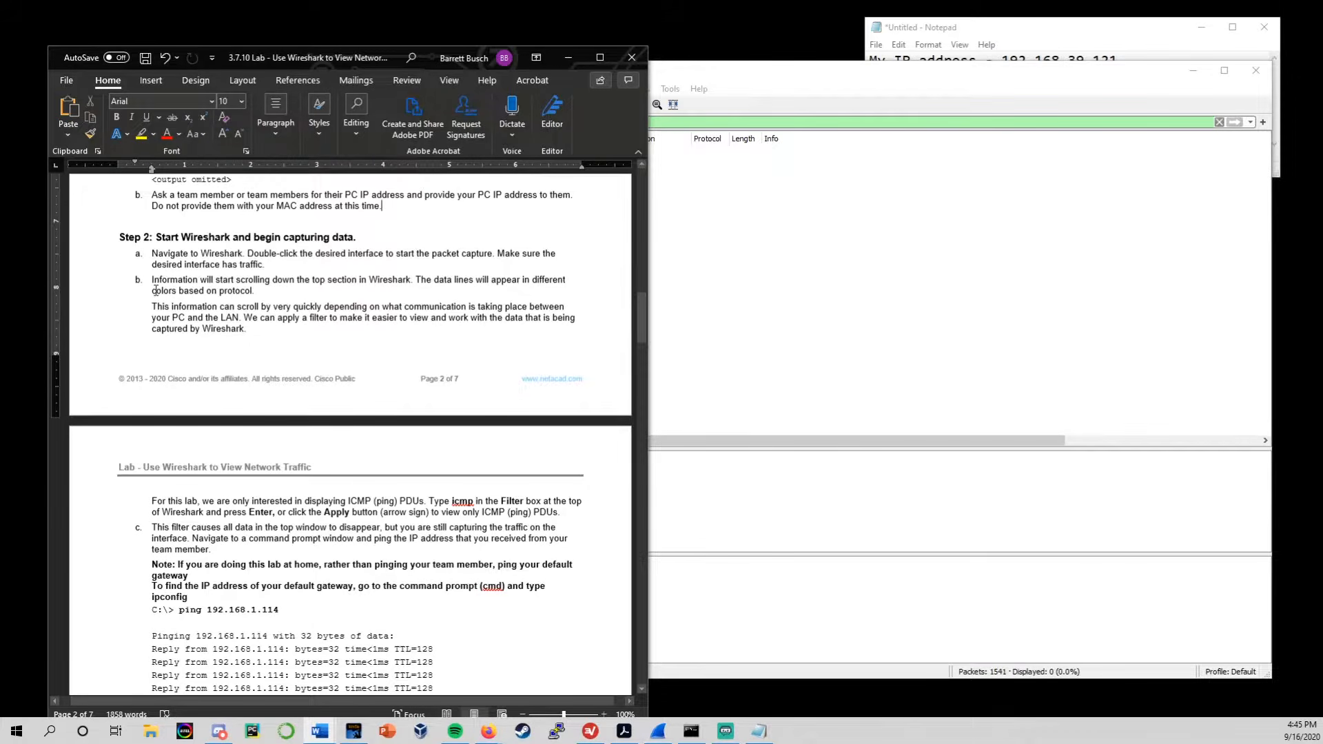
left_click_drag(152, 501, 562, 513)
left_click(562, 512)
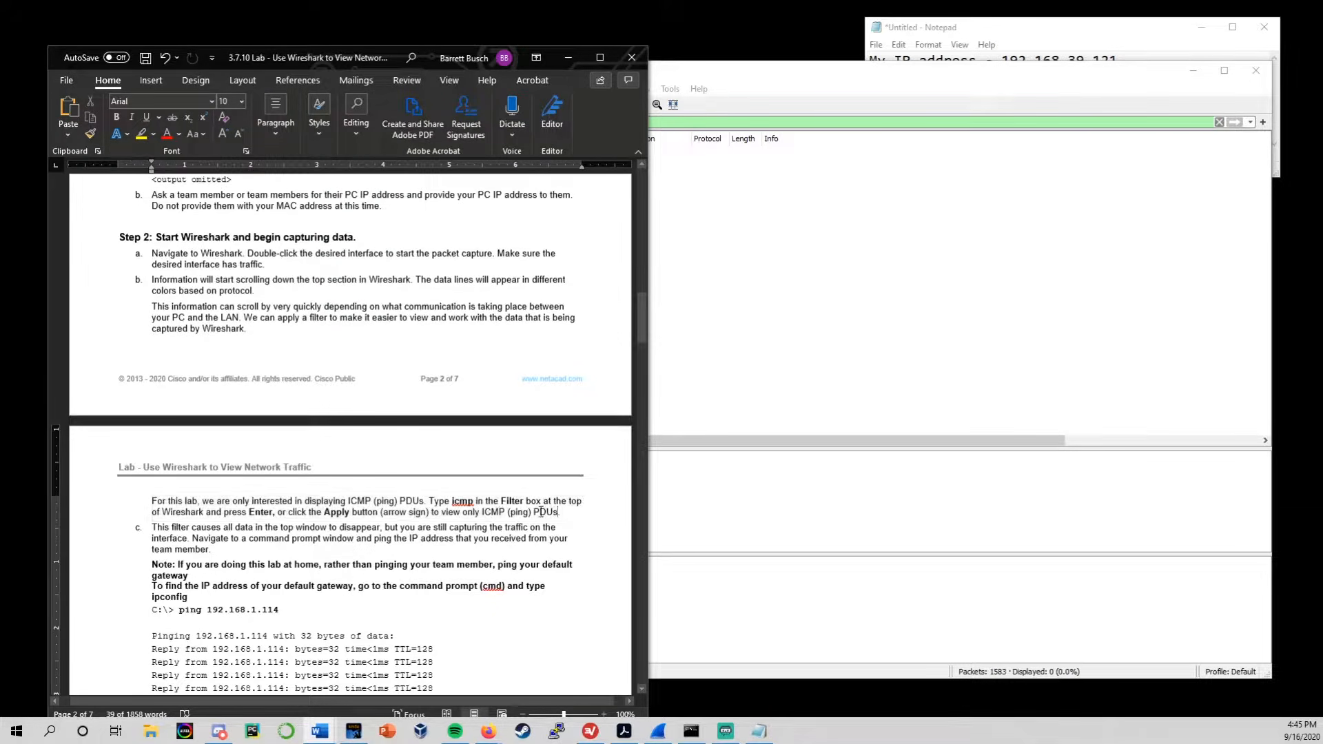
scroll(311, 490, "down", 3)
scroll(300, 490, "down", 1)
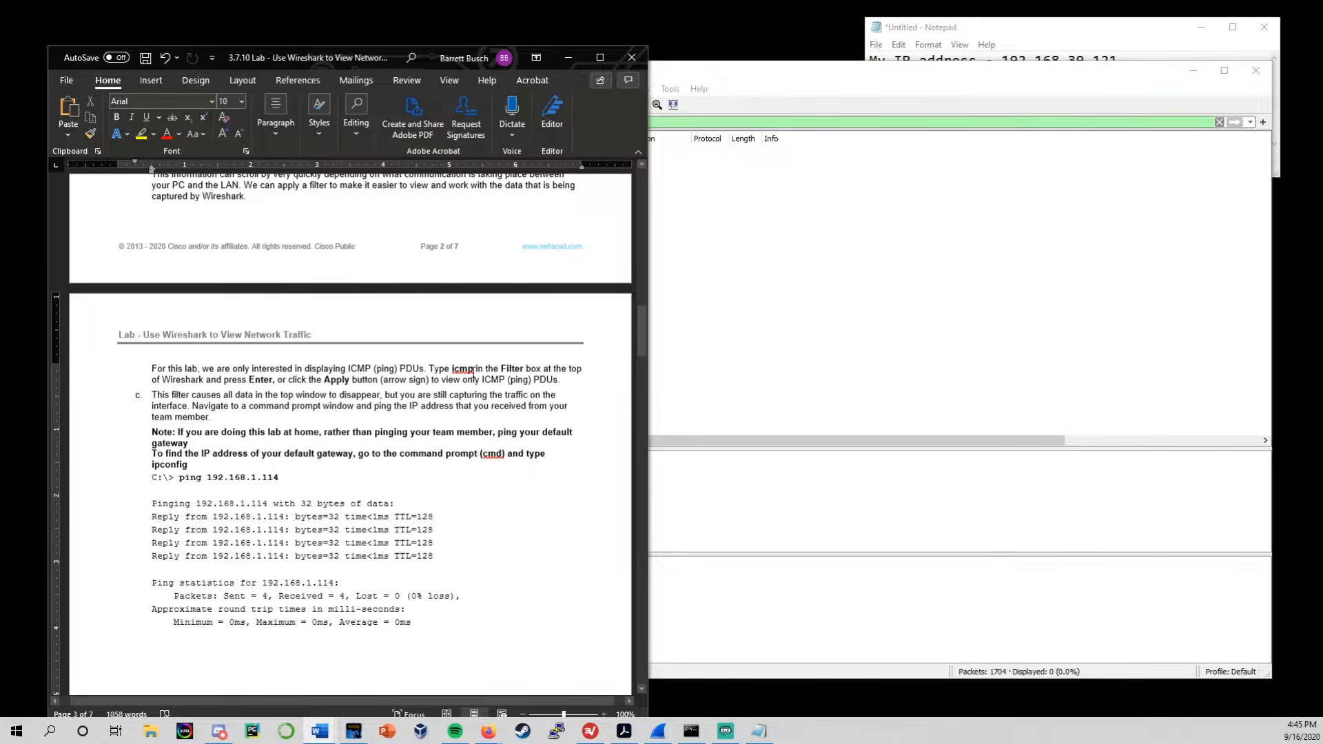
Arrange the Wireshark and Notepad windows and review the PC's IP address and the default gateway address in the notes.
left_click(915, 76)
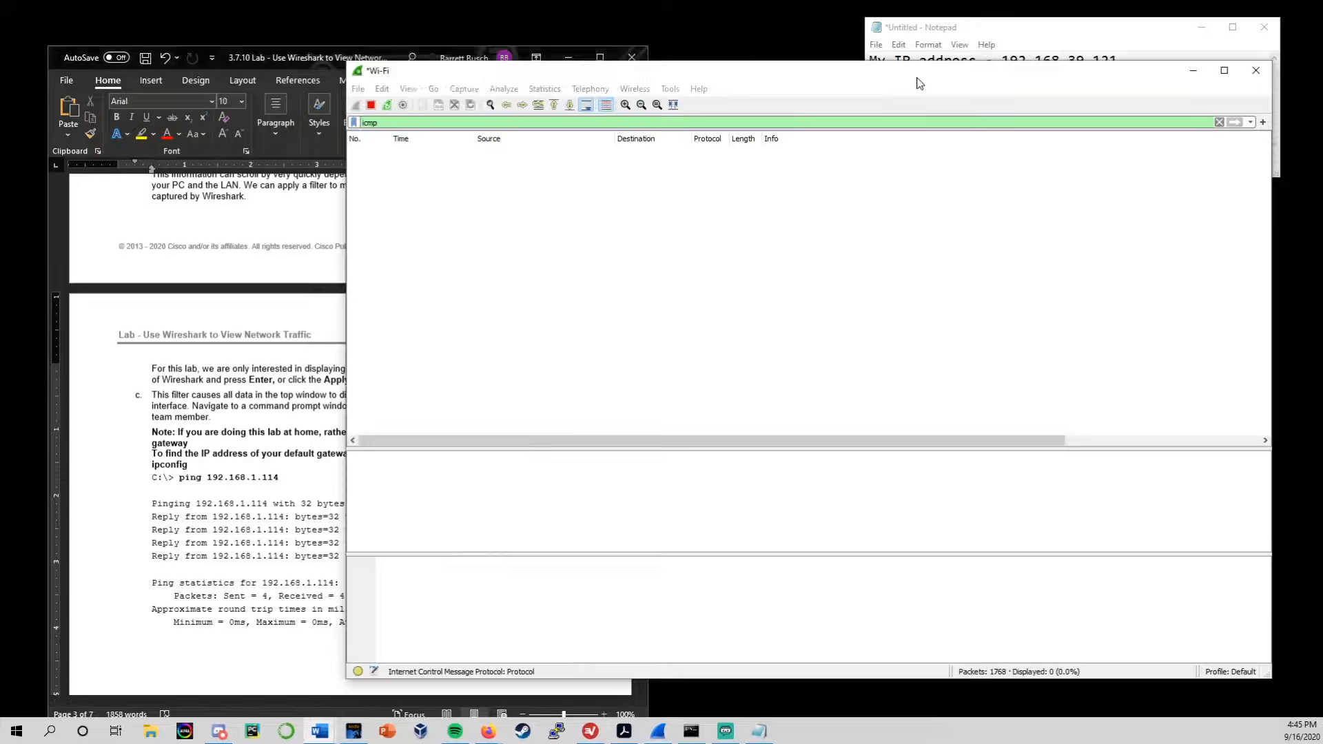
left_click_drag(951, 77, 957, 97)
left_click(1007, 40)
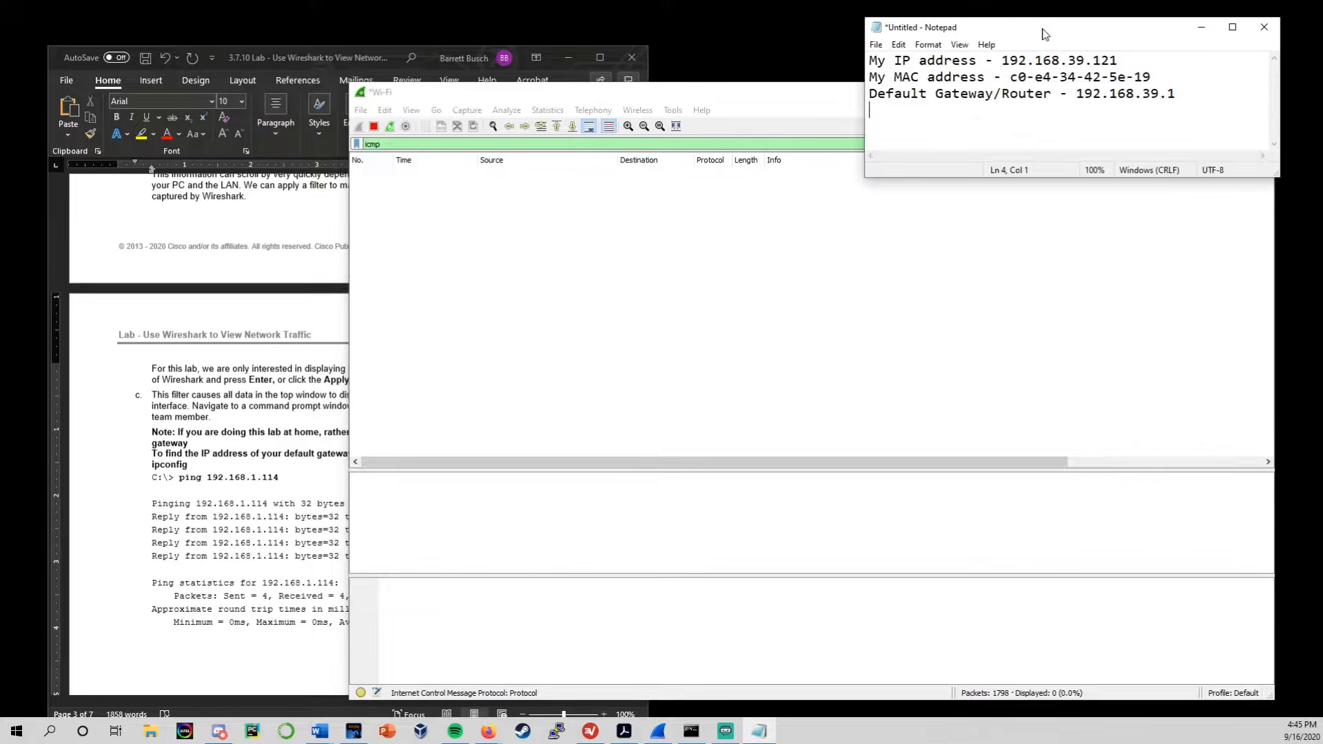
left_click_drag(1043, 28, 1080, 63)
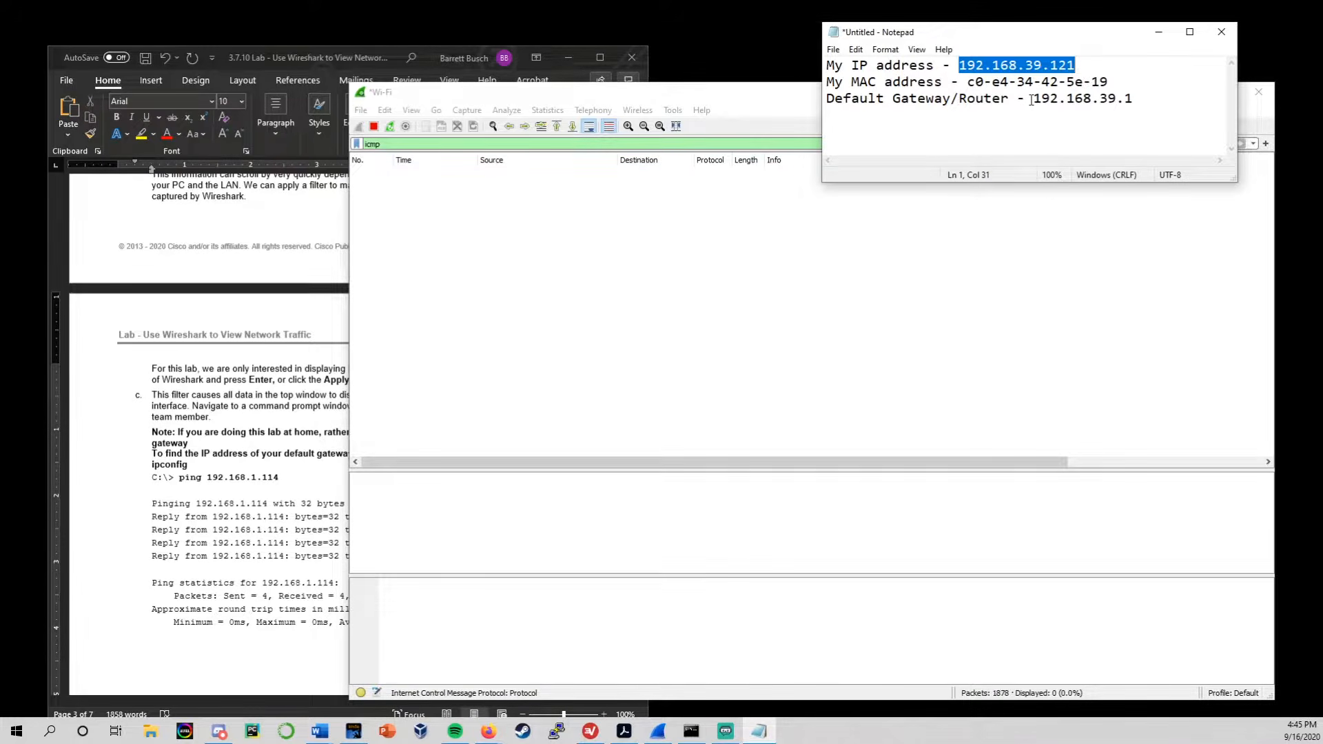
left_click_drag(1031, 100, 1142, 106)
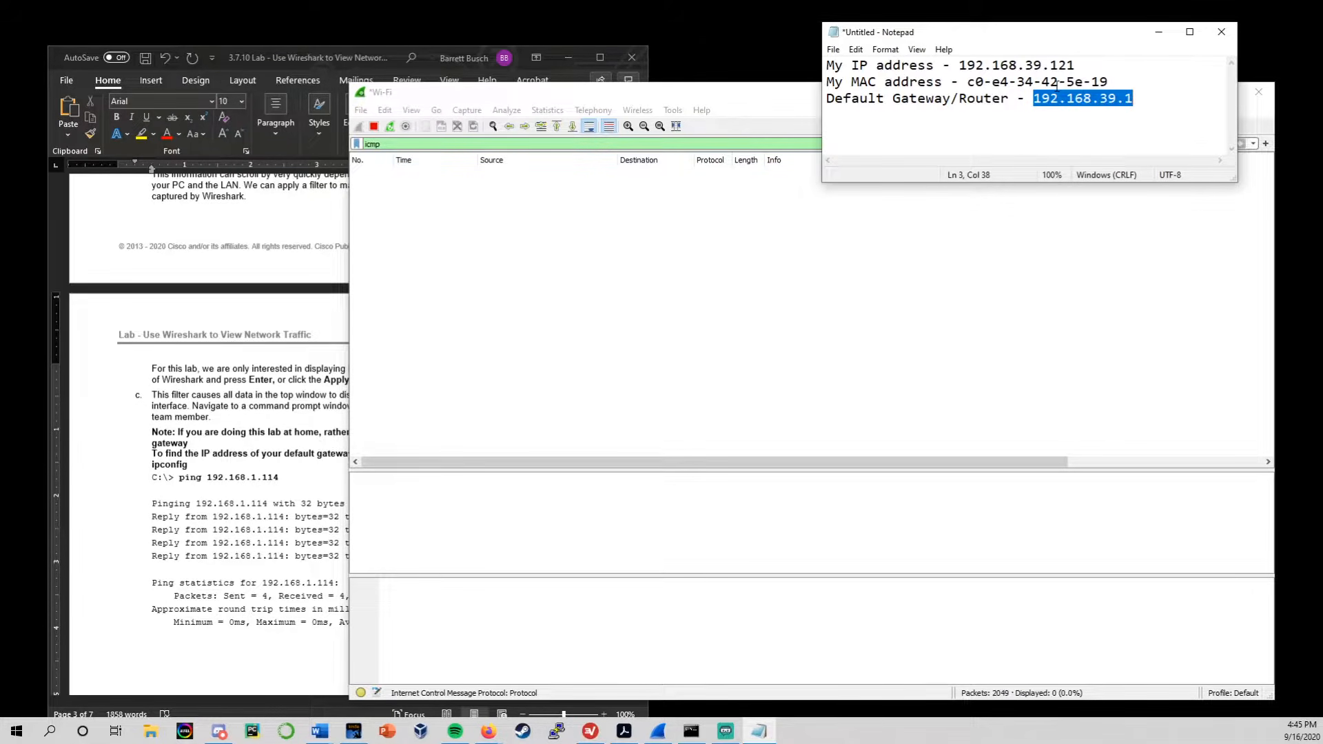
left_click(1146, 102)
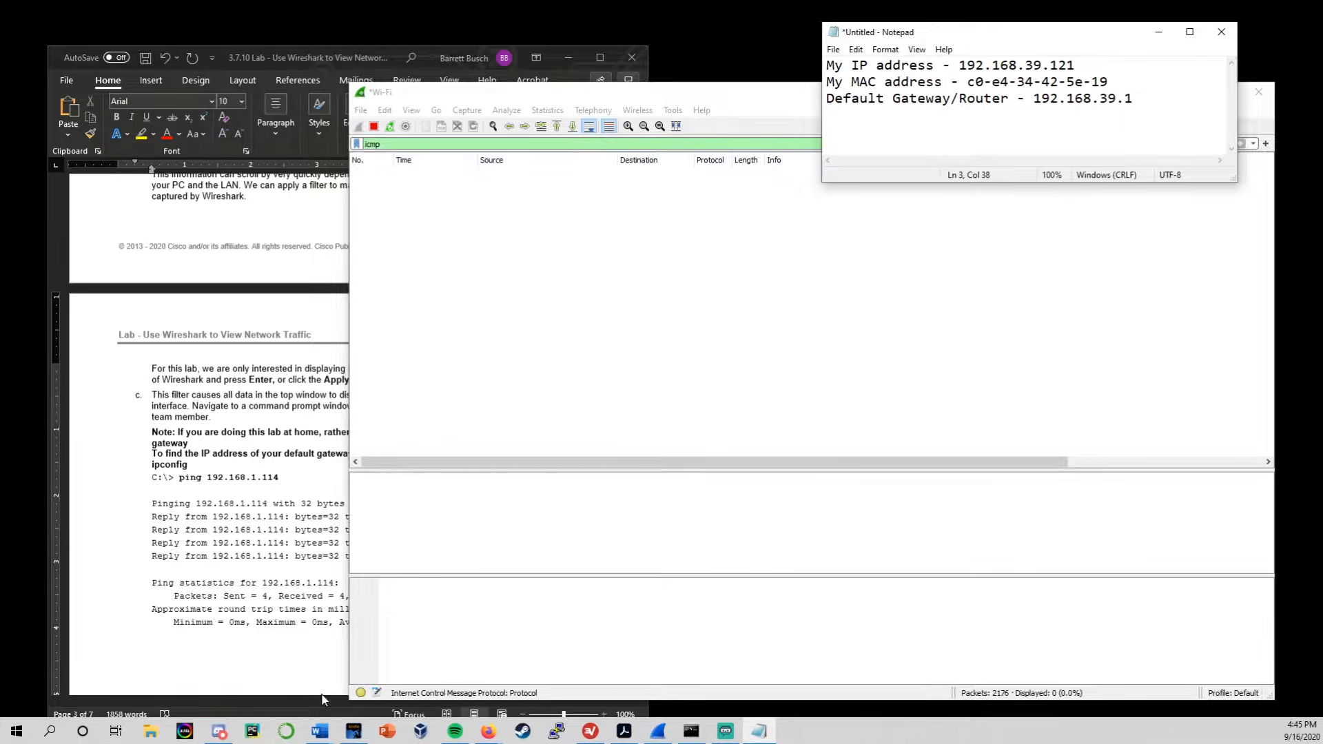
Ping the default gateway at 192.168.39.1 from the Command Prompt, then minimize that window.
left_click(692, 731)
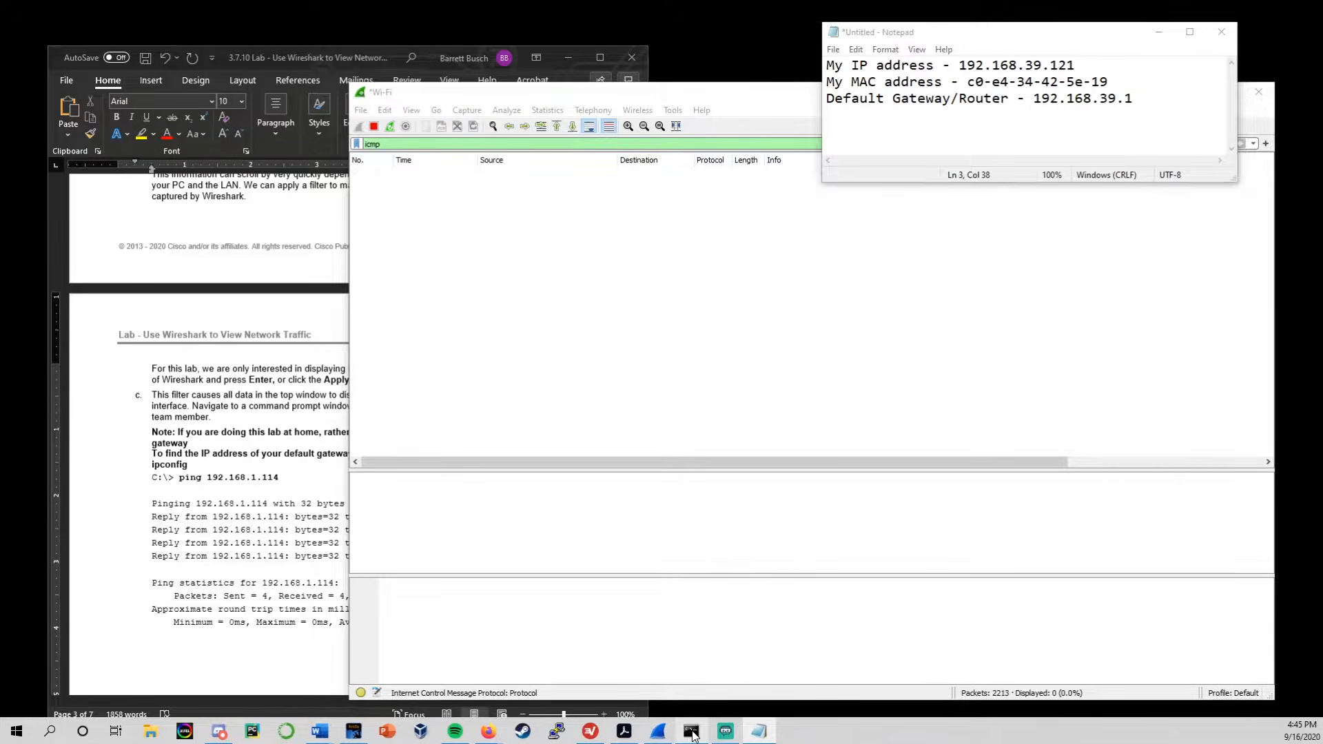
left_click_drag(892, 297, 876, 290)
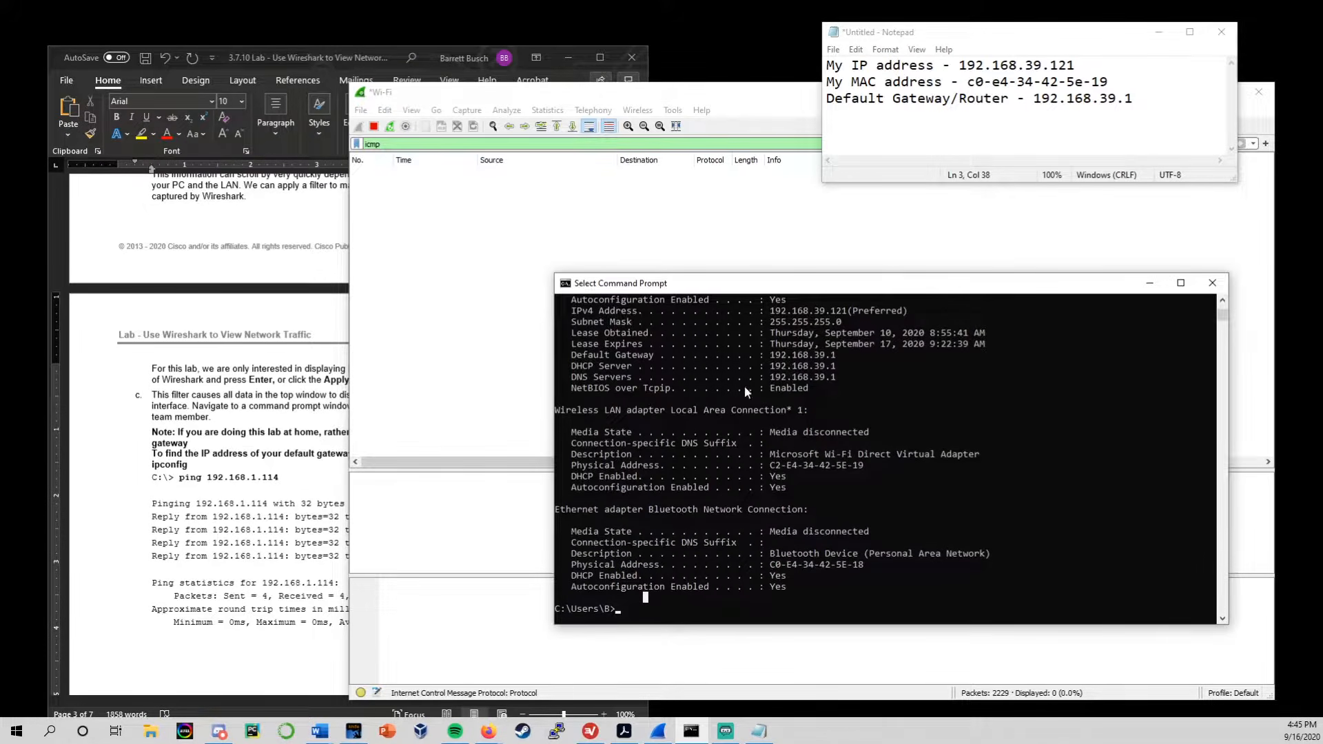
left_click(612, 607)
type("ping 192.168.39.1")
key("Return")
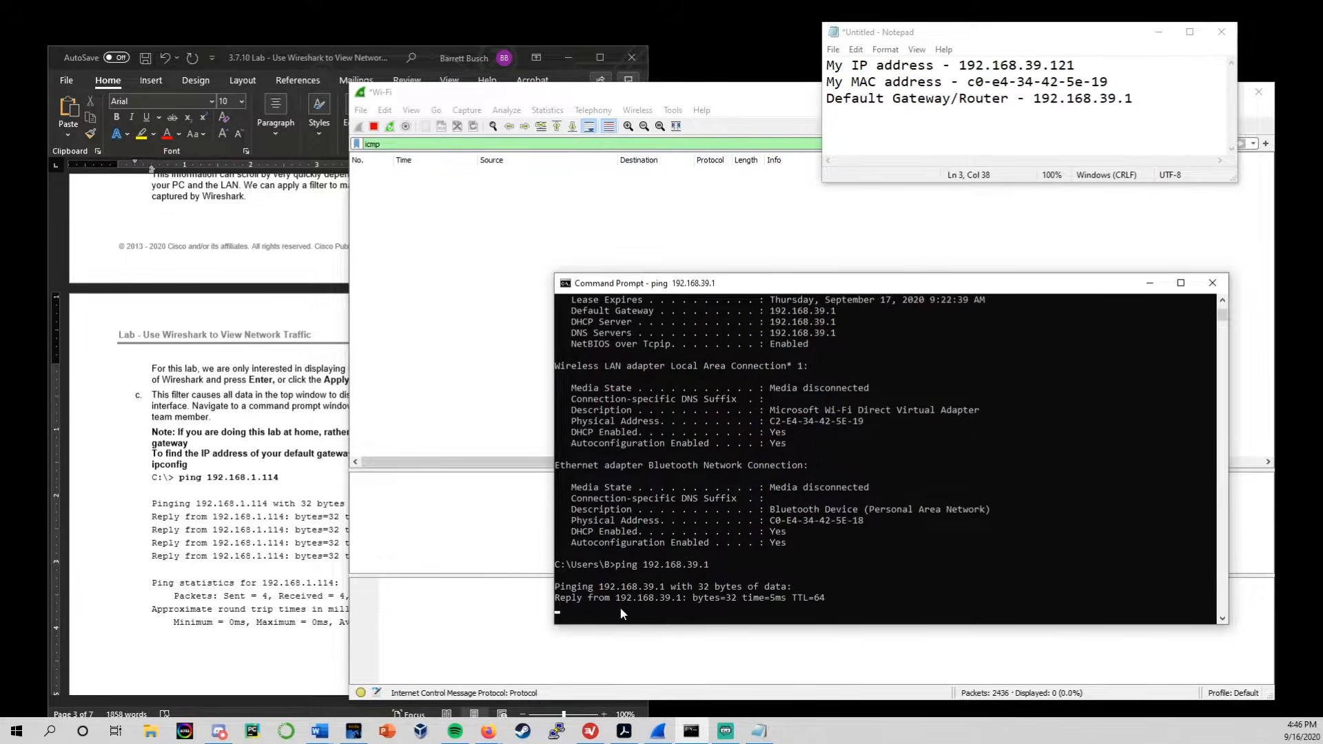
left_click_drag(855, 290, 892, 254)
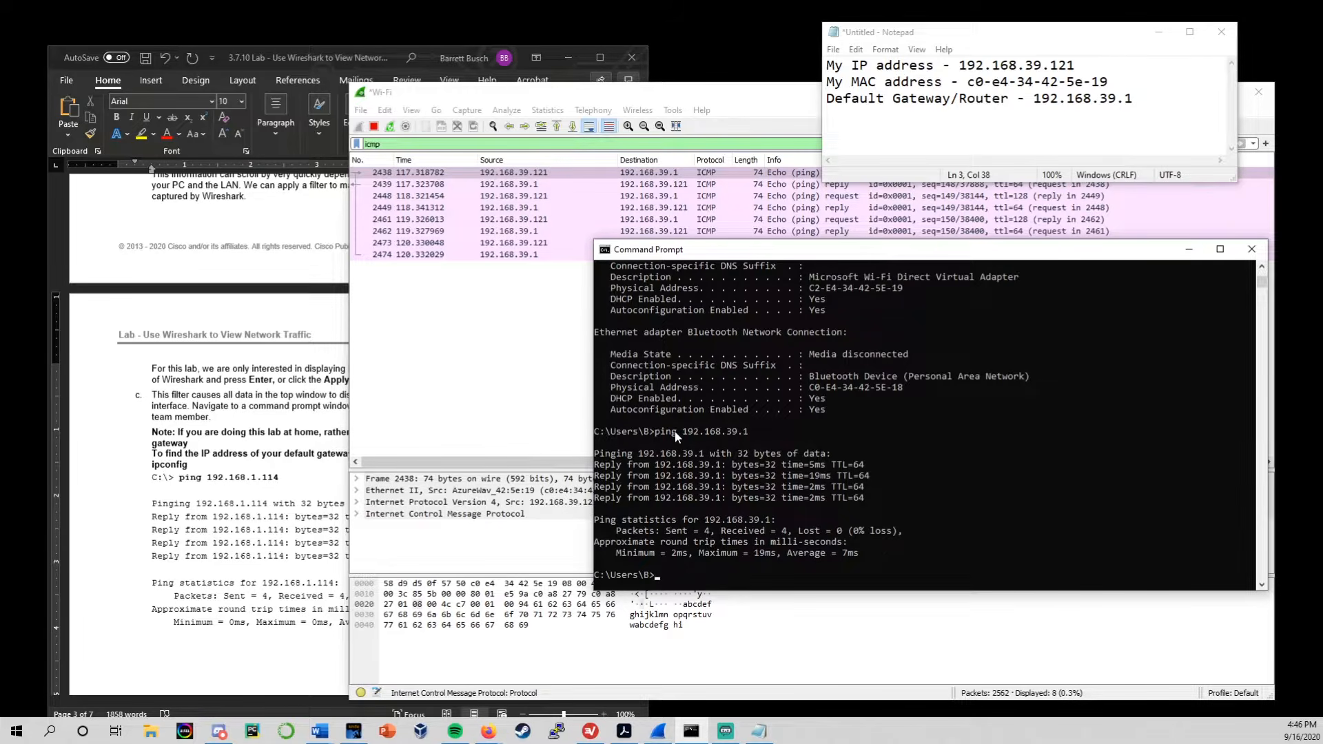
left_click(1190, 248)
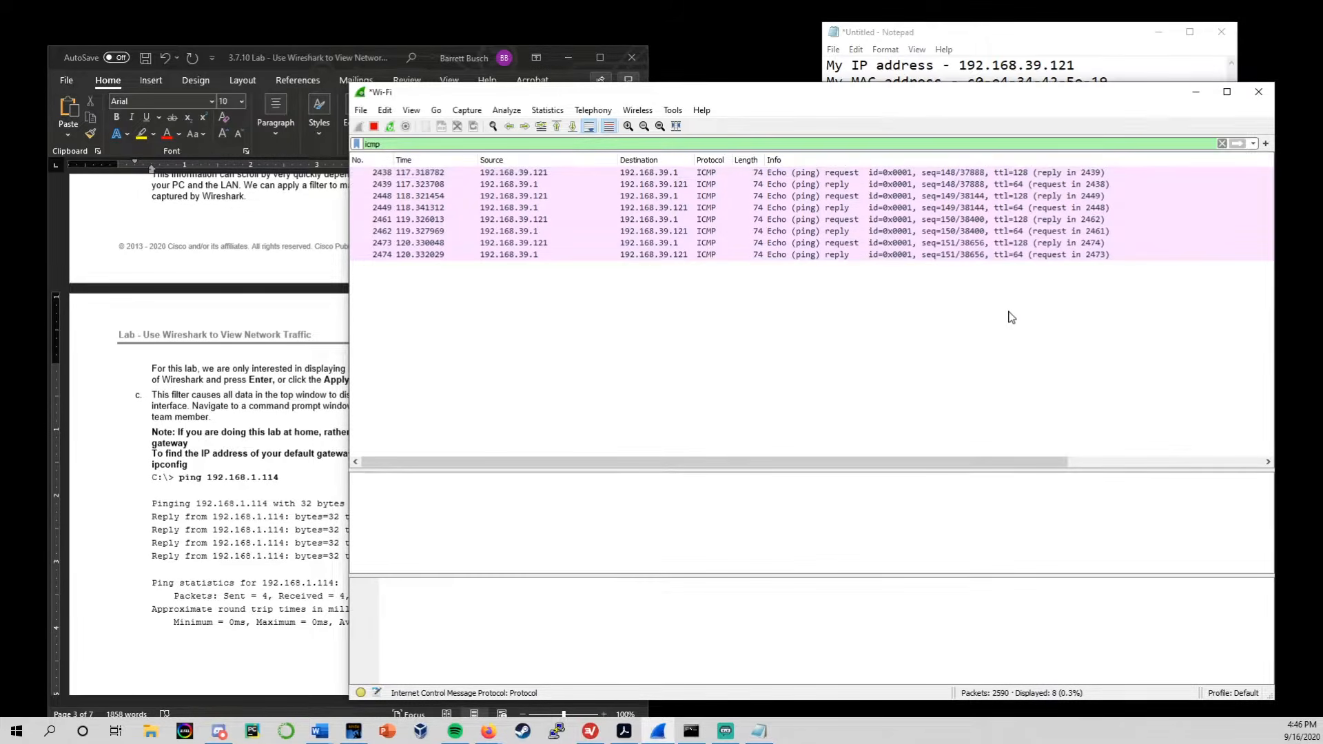
Examine the icmp-filtered packet list in Wireshark, including the first packet's protocol and its echo request information.
left_click(1011, 316)
left_click_drag(875, 93, 853, 99)
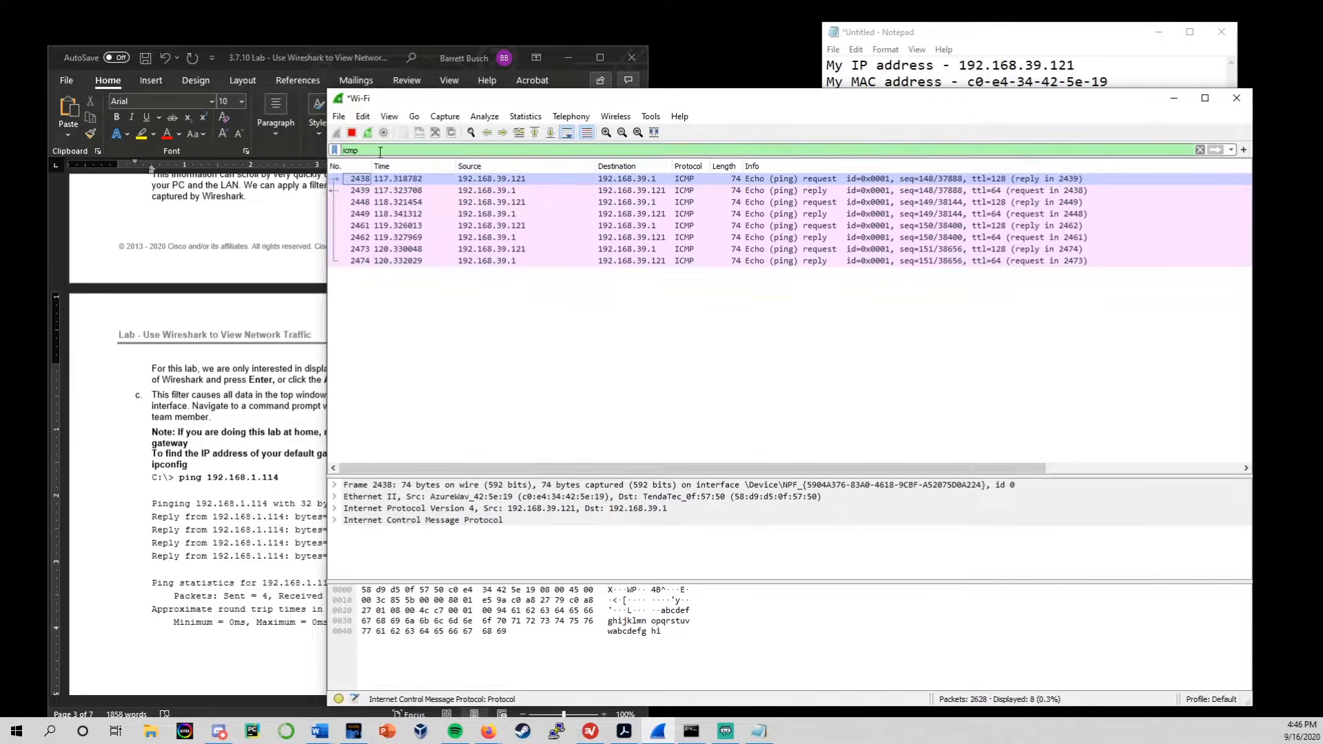
left_click_drag(380, 151, 349, 150)
left_click(752, 333)
left_click(690, 181)
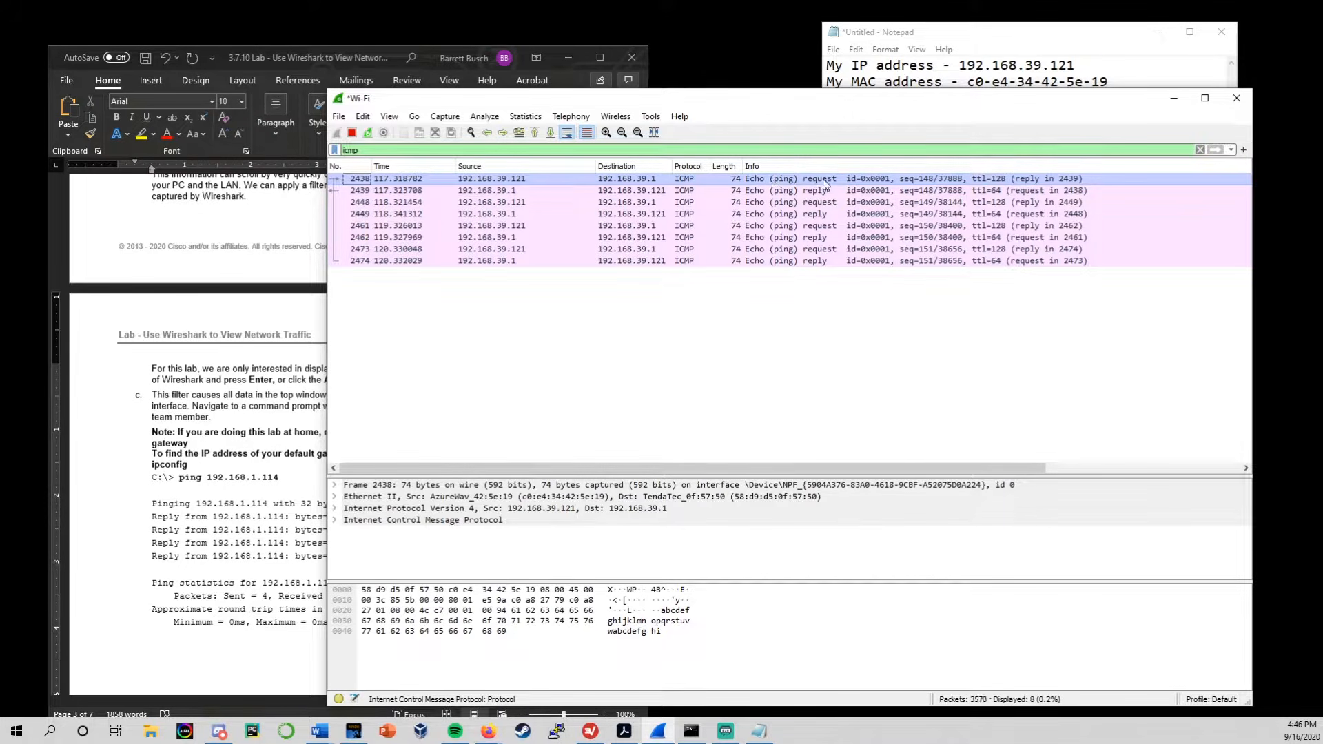
Compare the first echo request's source and destination addresses with the PC and gateway IP addresses in Notepad.
left_click(491, 178)
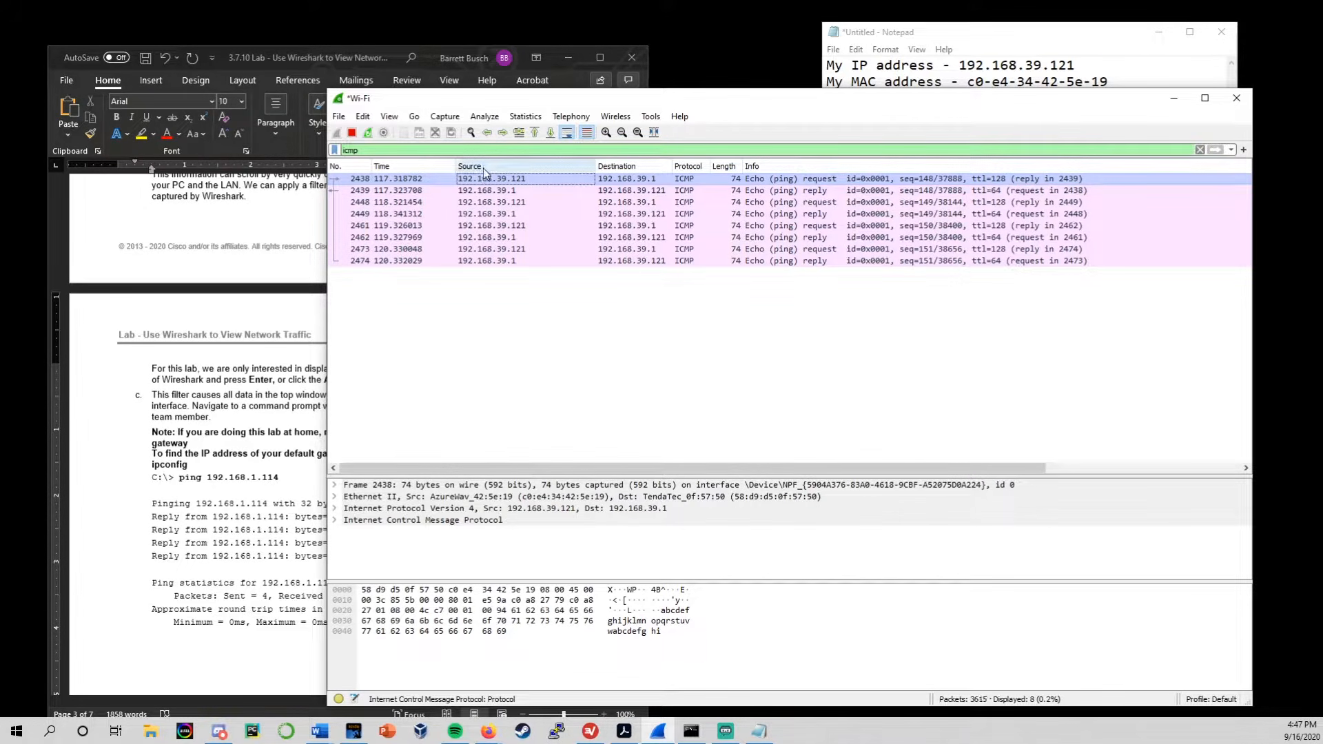
left_click(1033, 32)
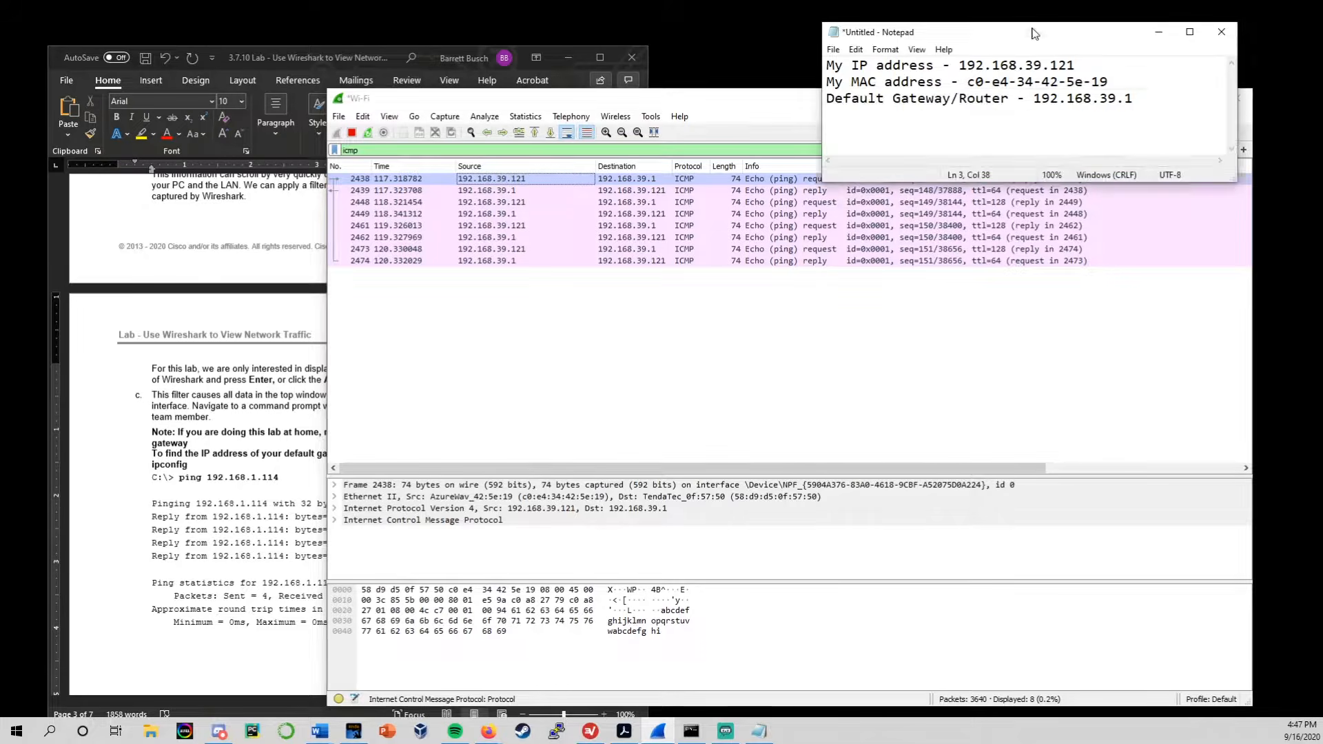
left_click_drag(1078, 65, 958, 65)
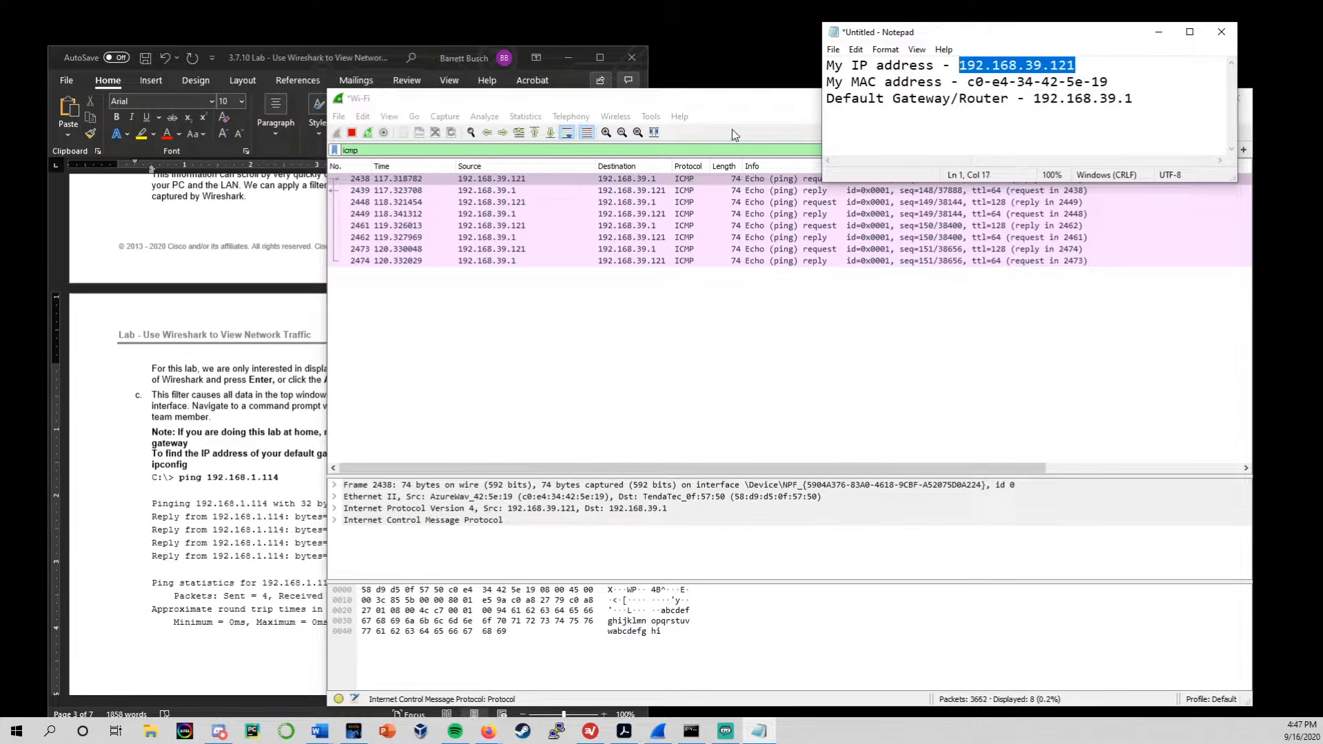
left_click(713, 104)
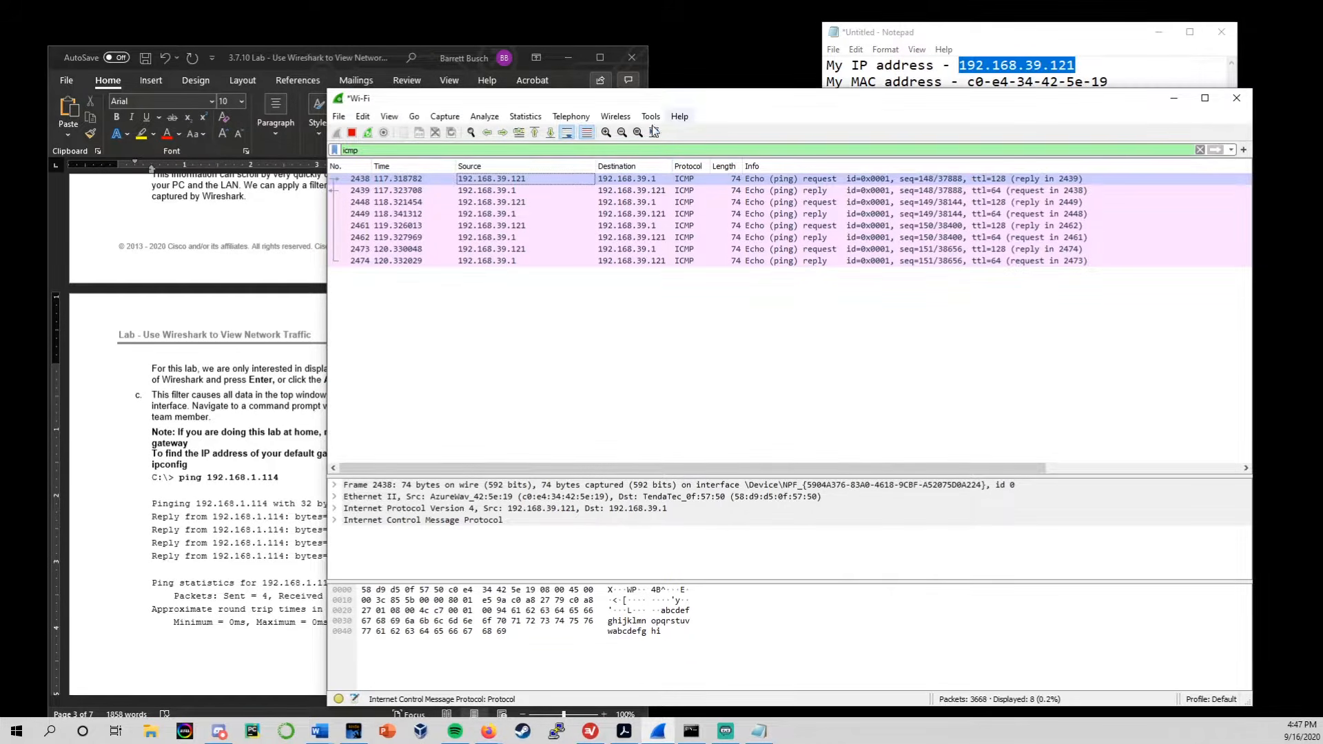
left_click(620, 178)
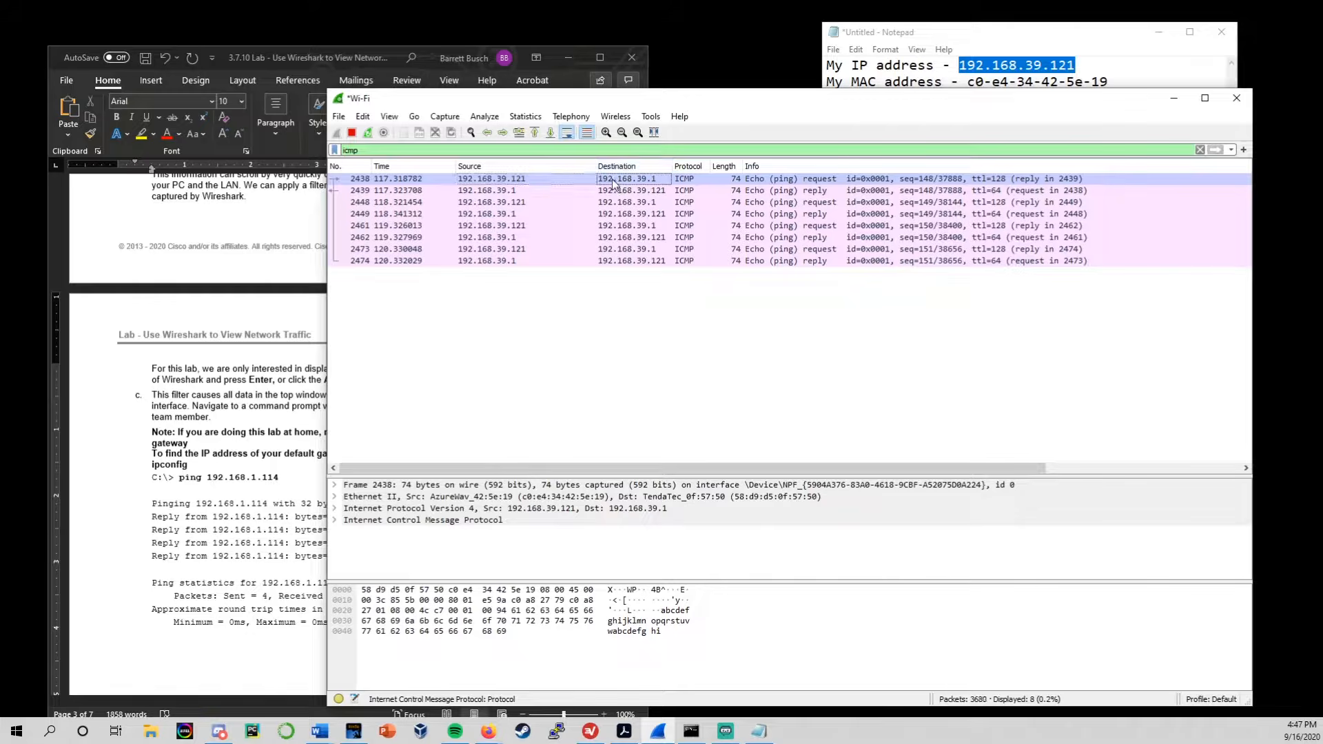
left_click(1075, 49)
left_click_drag(1034, 98, 1139, 98)
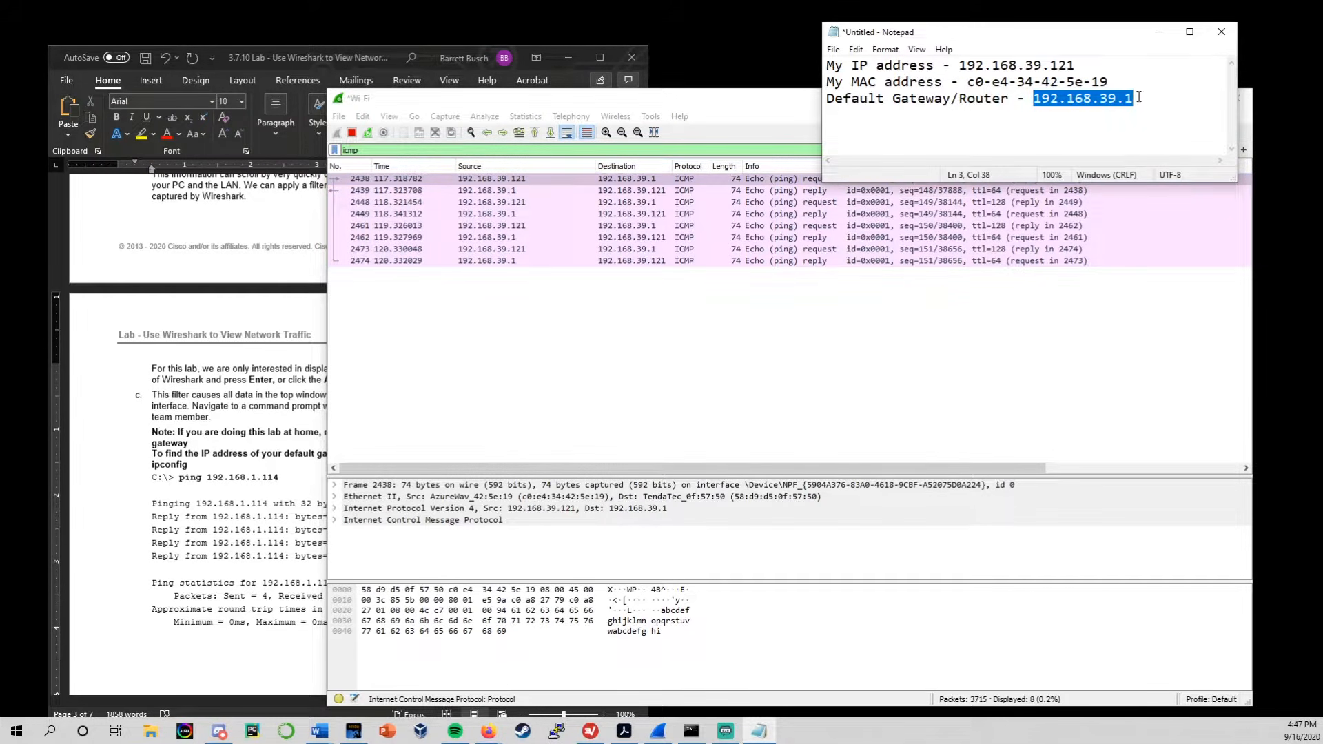
left_click(795, 143)
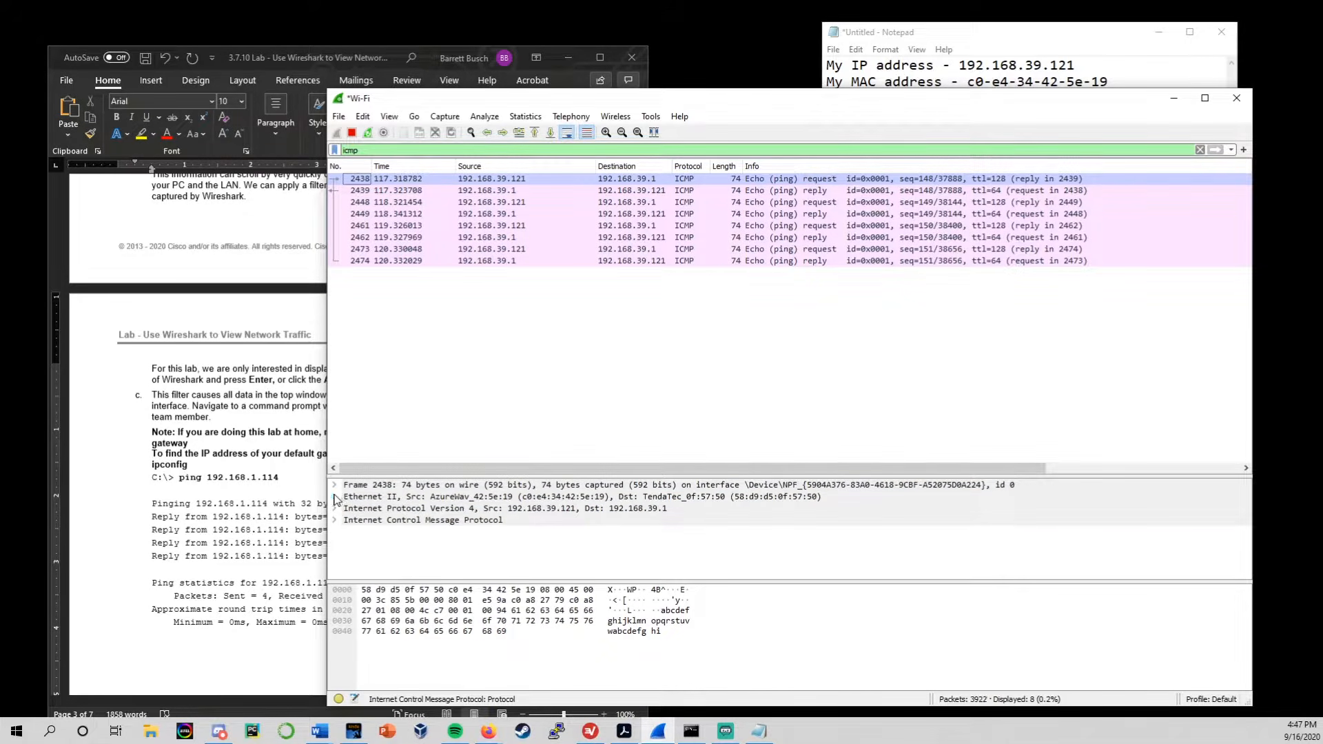
Expand the first request's Ethernet II details in an enlarged pane and compare its source MAC with the PC's MAC address in Notepad.
left_click_drag(724, 475, 725, 398)
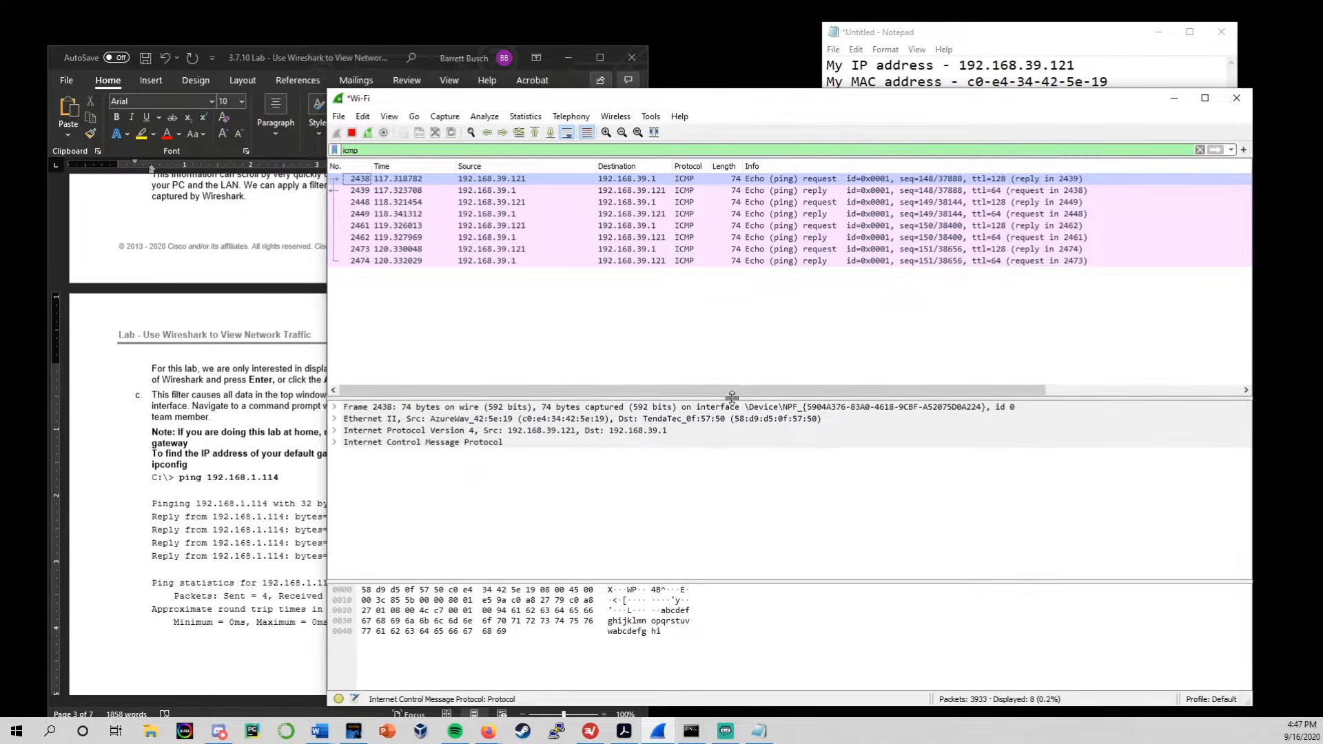
left_click(335, 419)
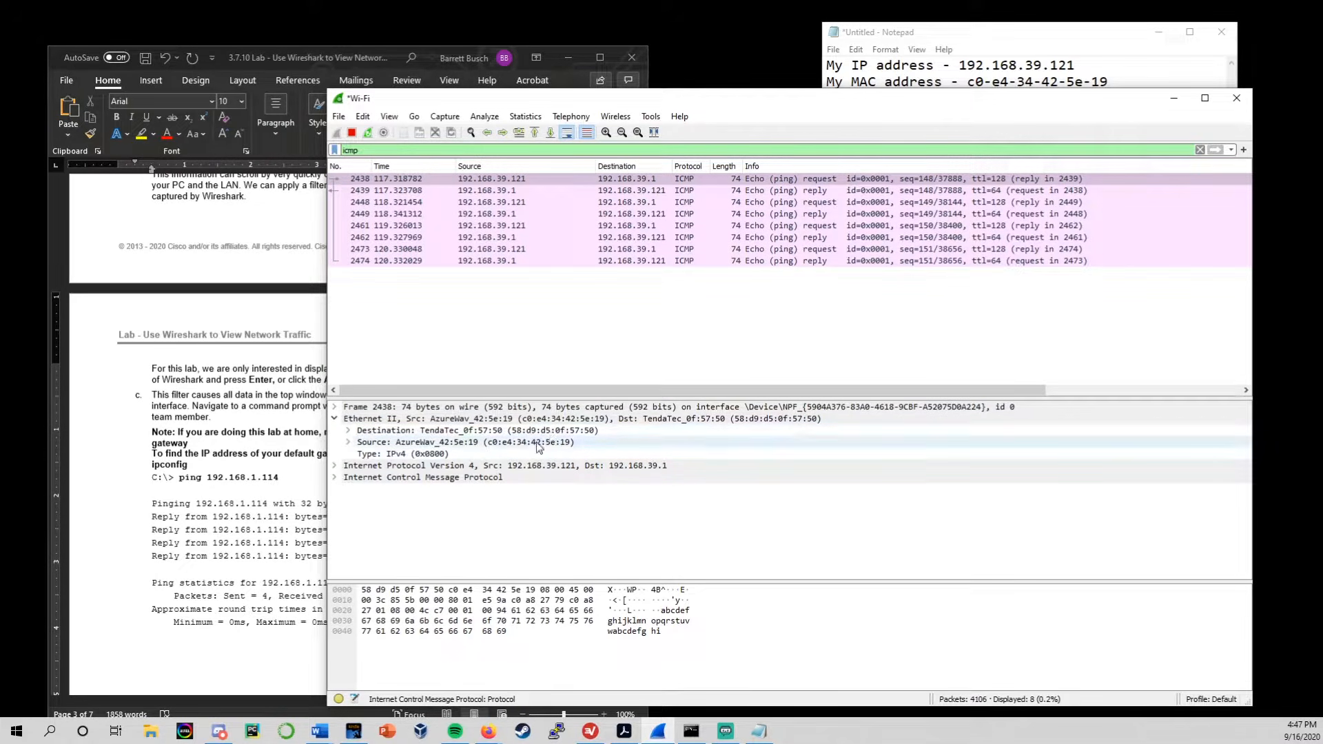
left_click(497, 442)
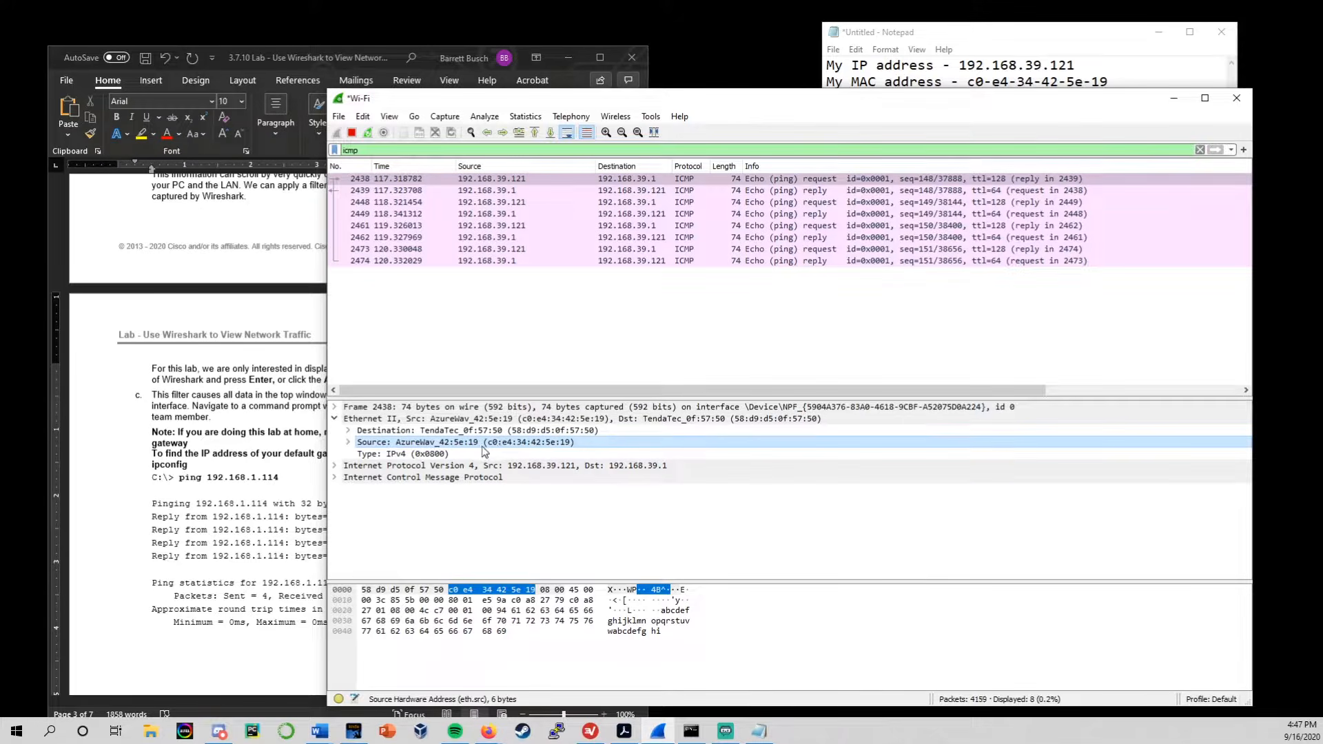
left_click(1003, 40)
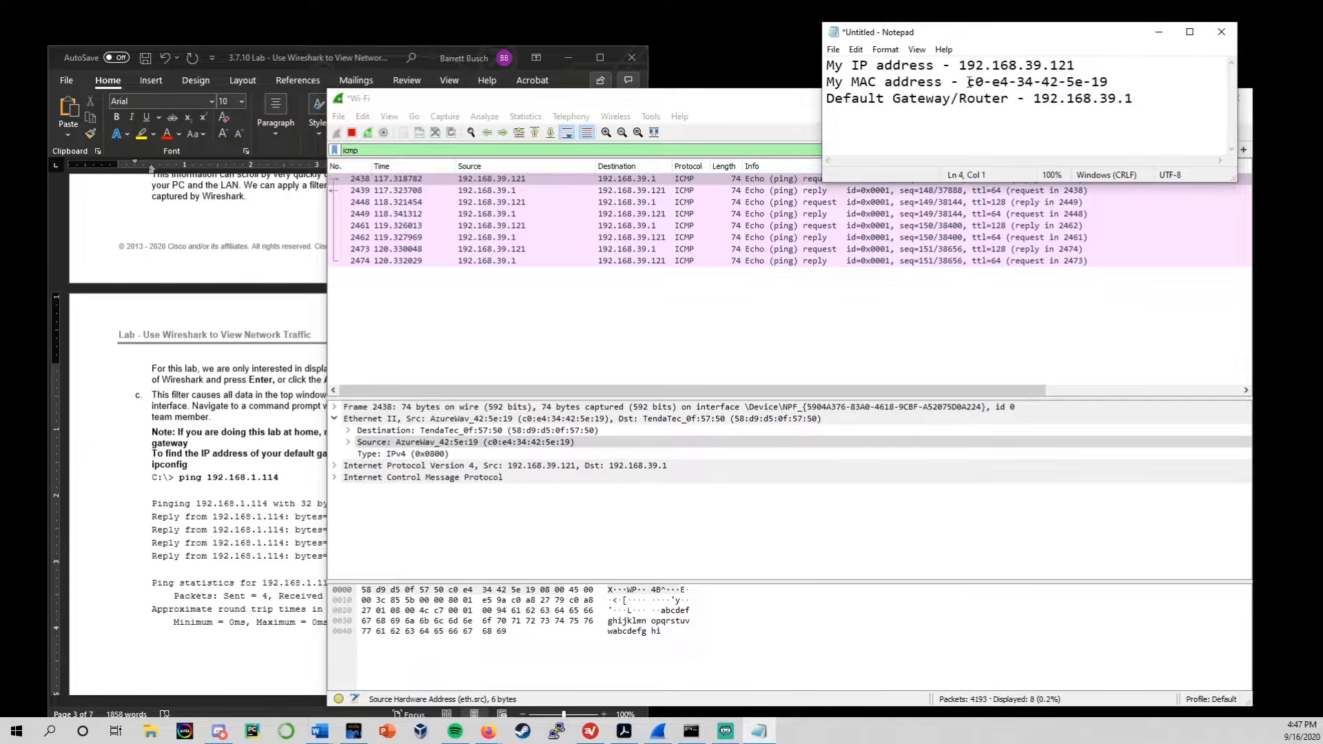
left_click_drag(969, 82, 1137, 81)
left_click(717, 323)
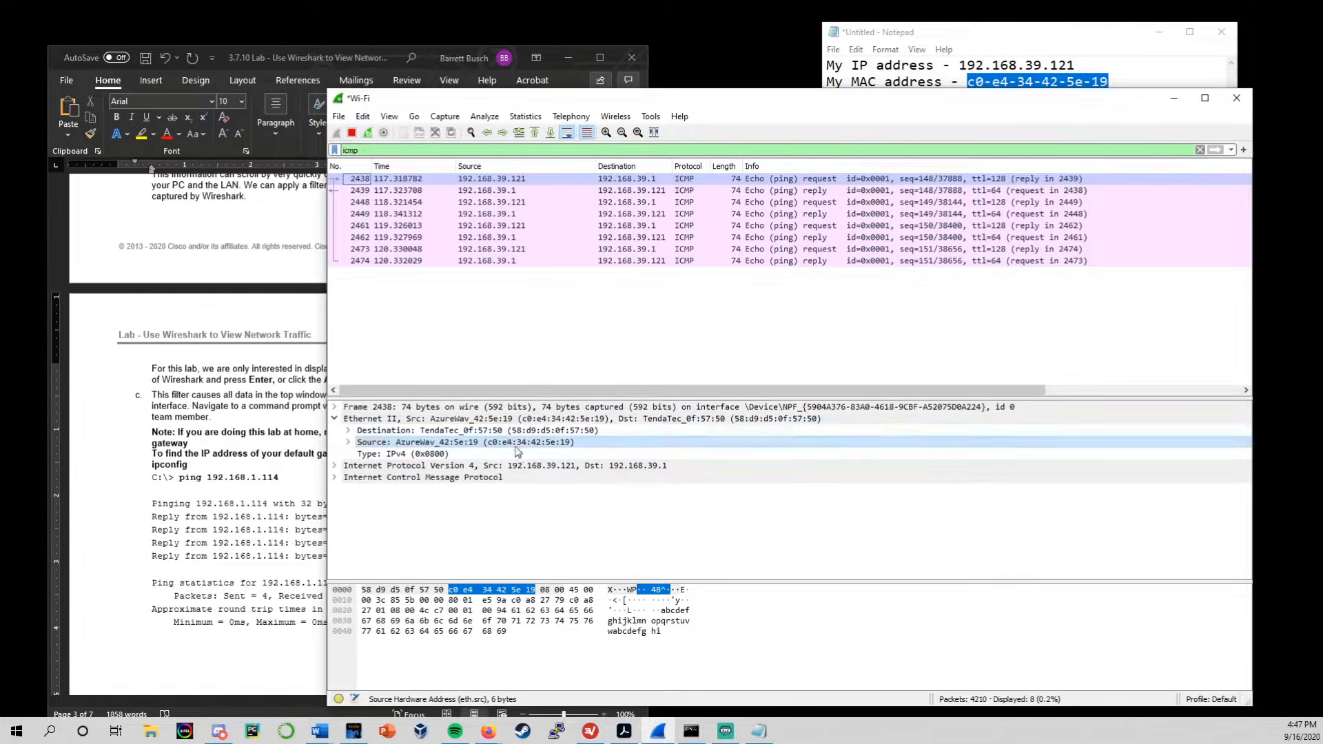
left_click(483, 432)
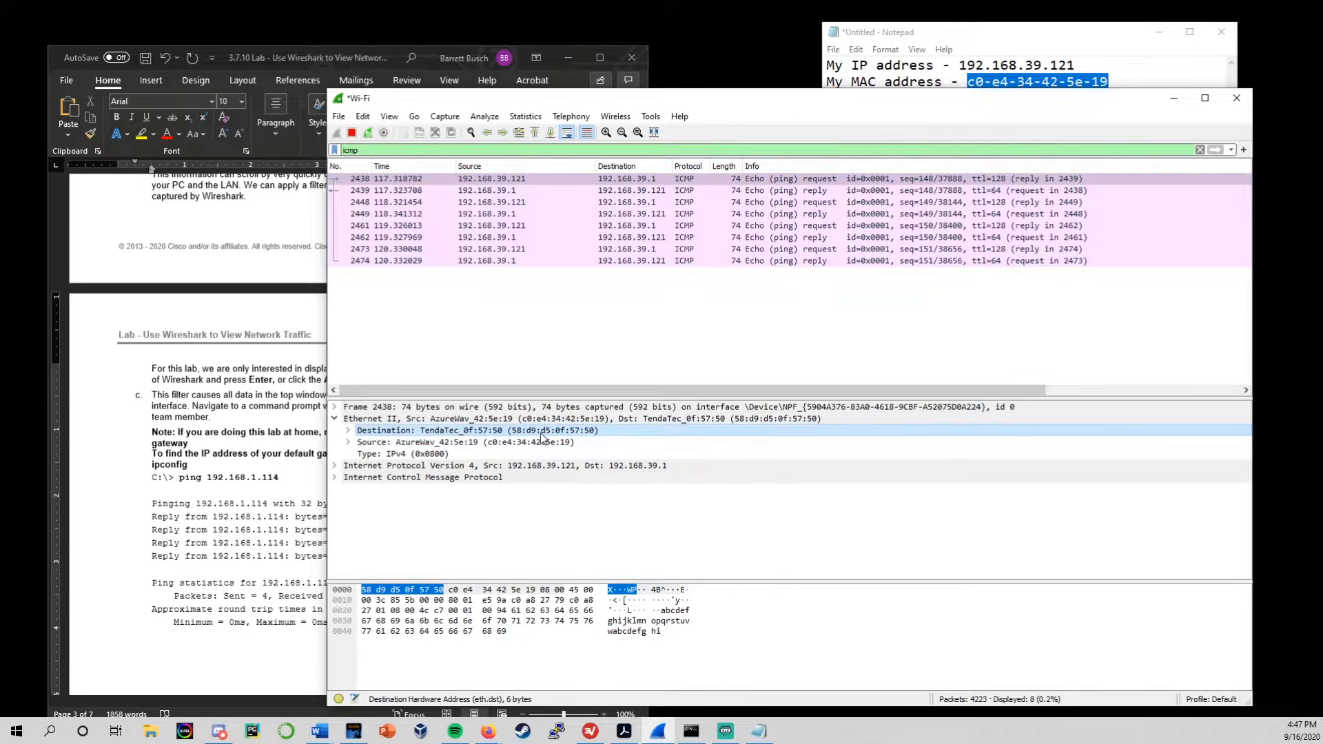
left_click_drag(754, 107, 750, 133)
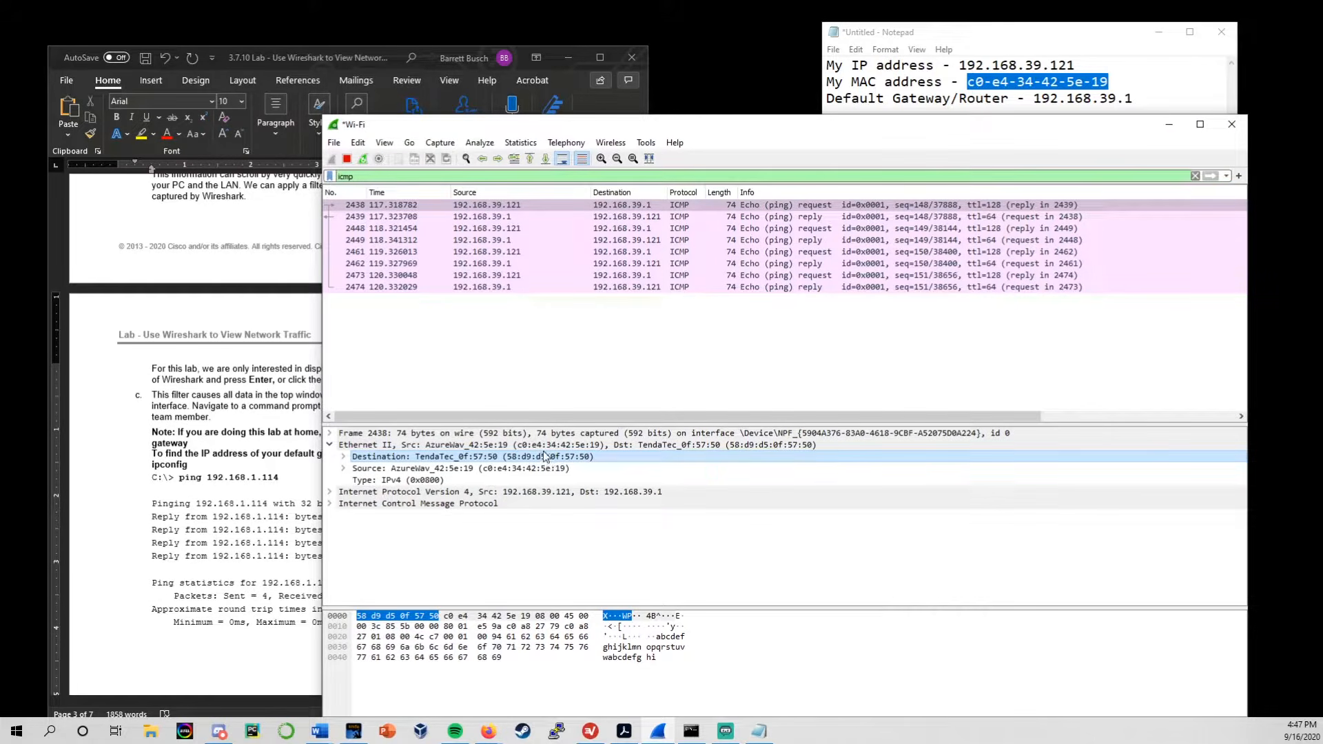
left_click(1017, 40)
left_click(970, 117)
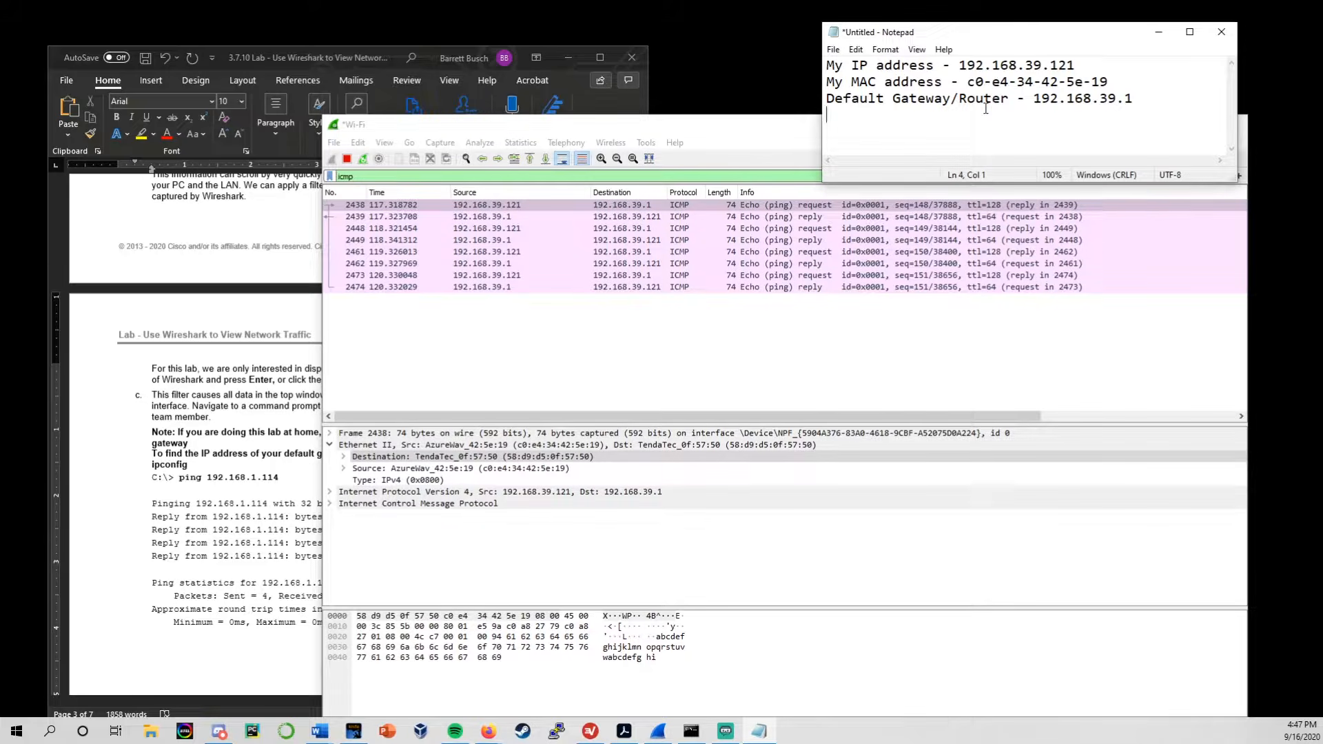
type("Rpiter")
key("BackSpace")
key("BackSpace")
key("BackSpace")
key("BackSpace")
key("BackSpace")
key("BackSpace")
type("outer MAC Address ")
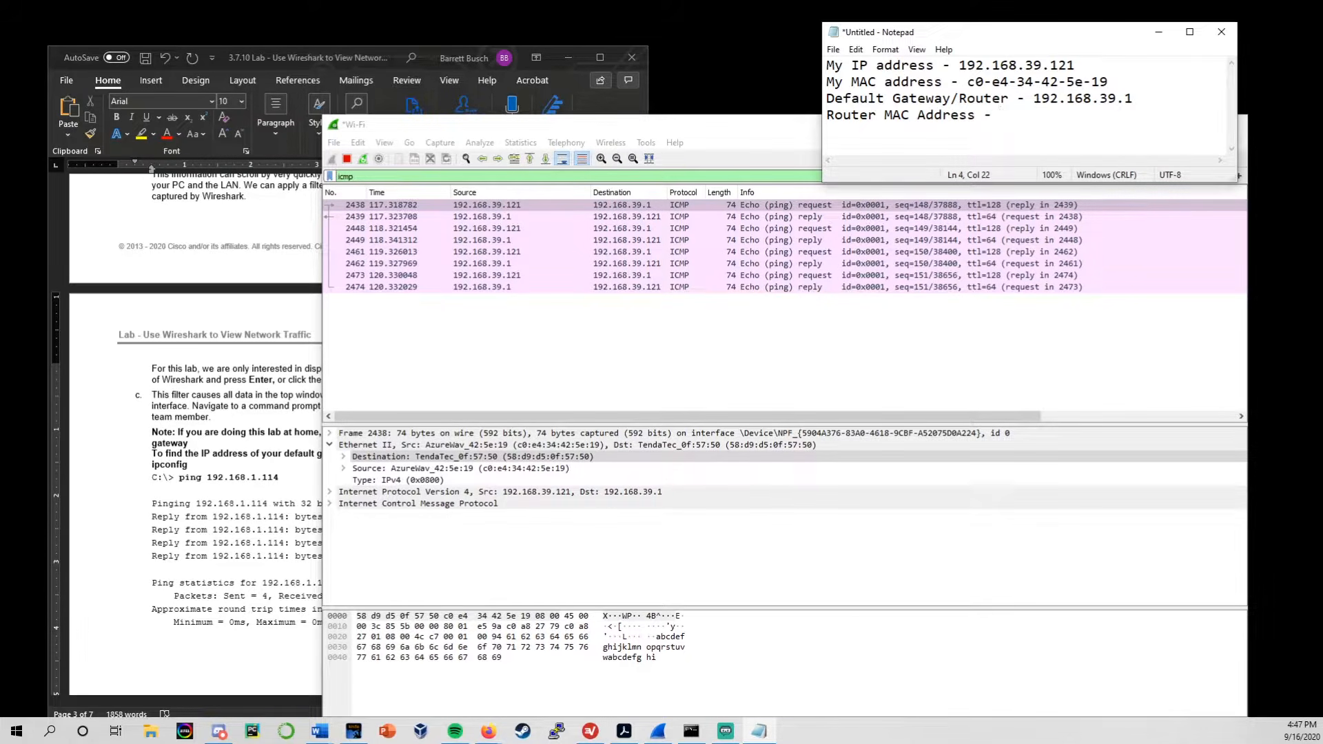
type("- 58-d9-d5-0f-58")
type("-50")
Read the worksheet on to item d and the Step 3 instructions, and stop the running Wi-Fi capture in Wireshark.
left_click(744, 136)
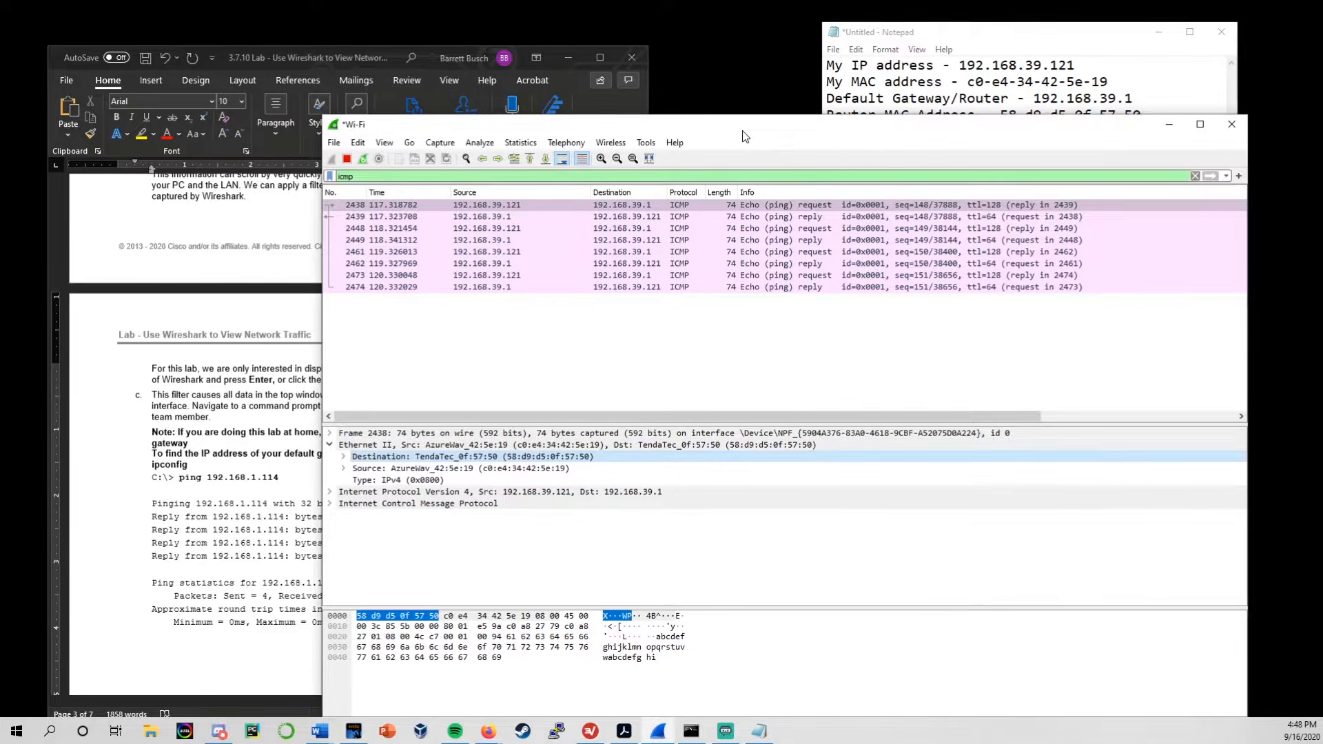
left_click(634, 341)
left_click(314, 429)
scroll(317, 420, "down", 3)
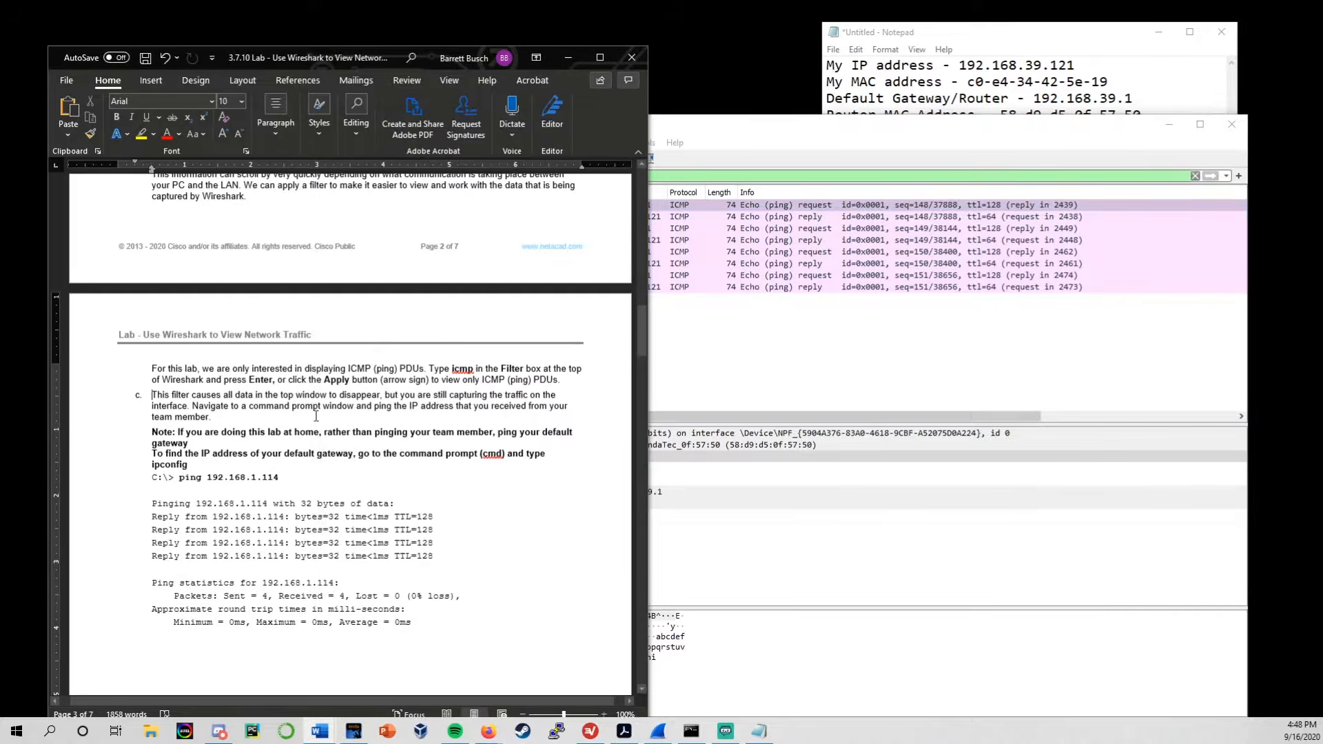
scroll(241, 454, "down", 13)
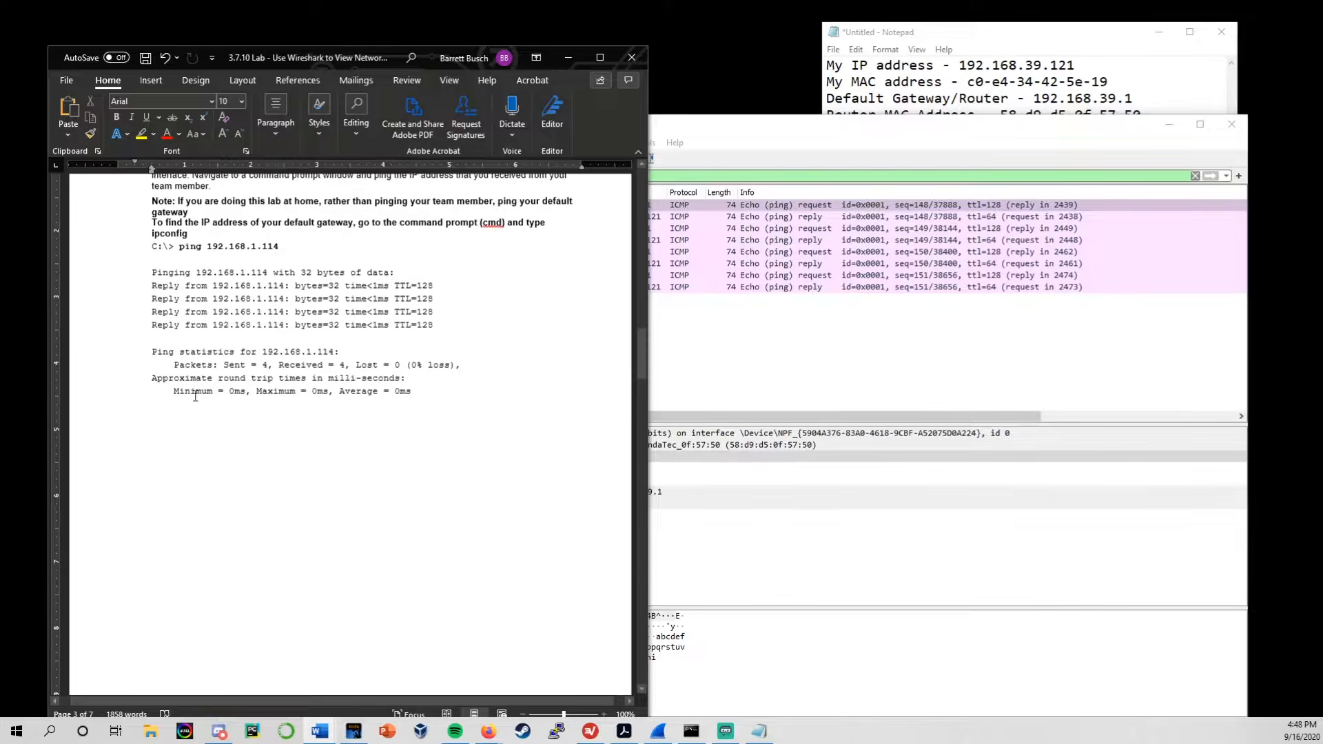
scroll(200, 389, "down", 3)
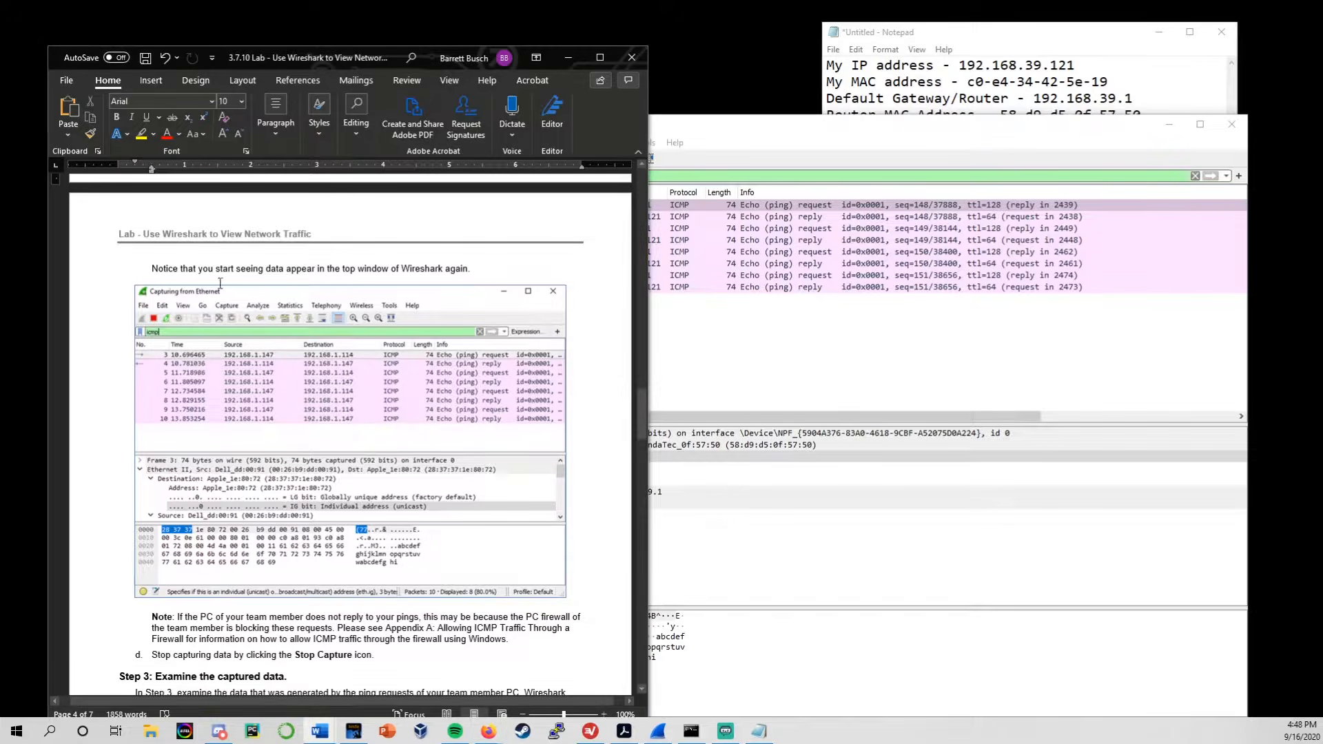
scroll(214, 337, "down", 4)
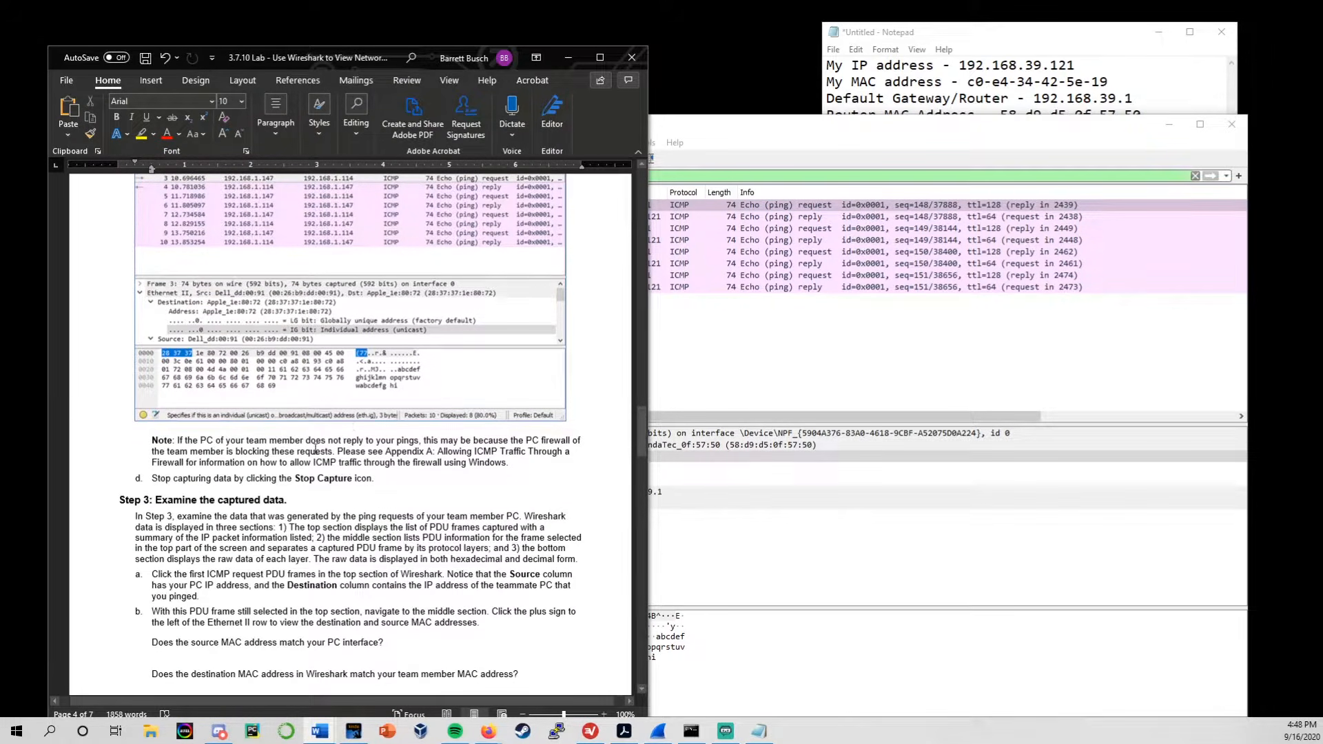
left_click(732, 338)
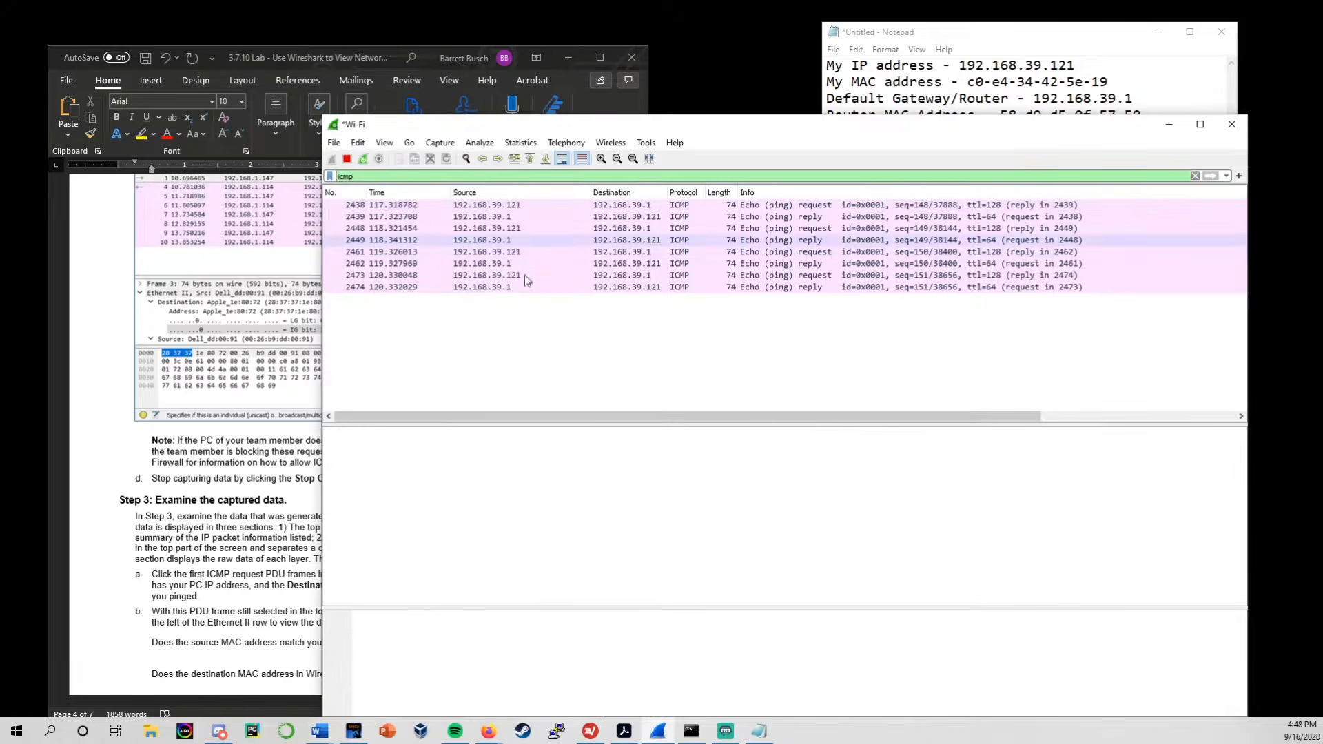
left_click(348, 160)
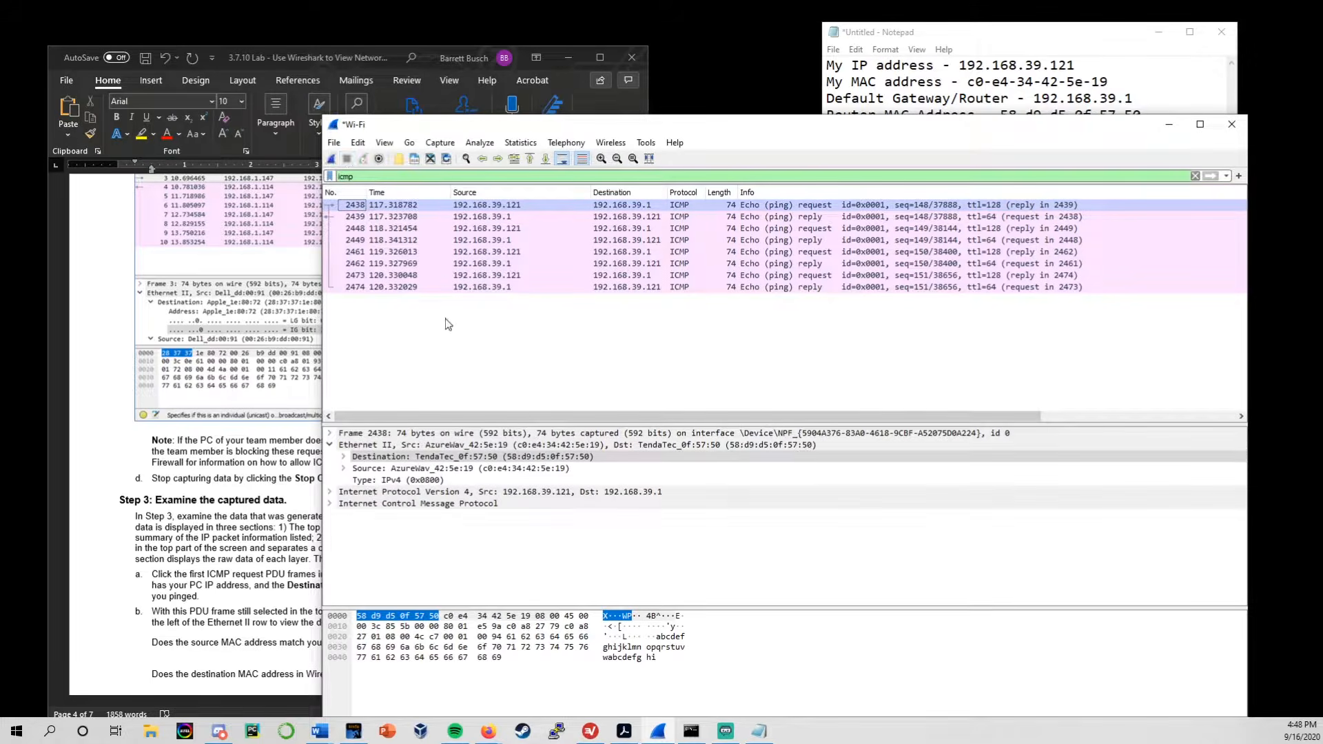
Read the Word worksheet's Step 3 instructions through item b and highlight the question about the source MAC address matching the PC interface.
left_click(265, 322)
scroll(253, 335, "down", 5)
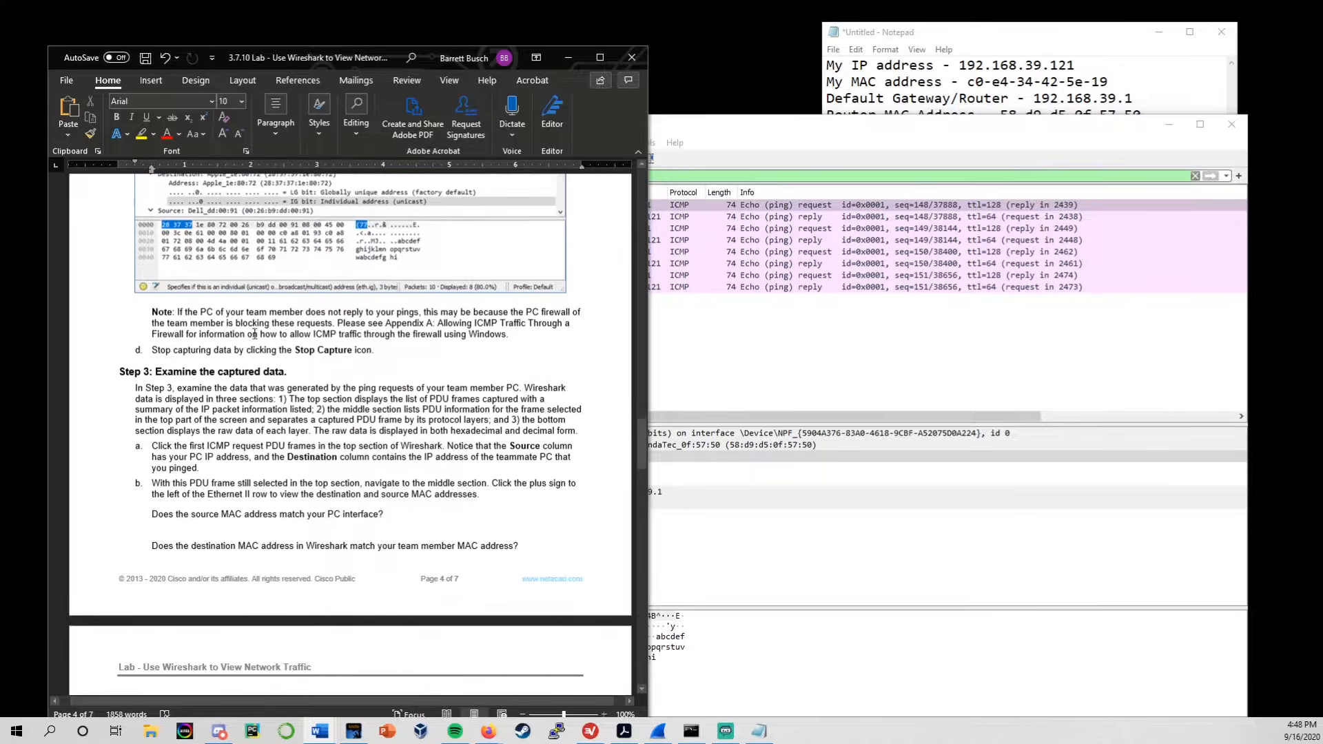
left_click(649, 355)
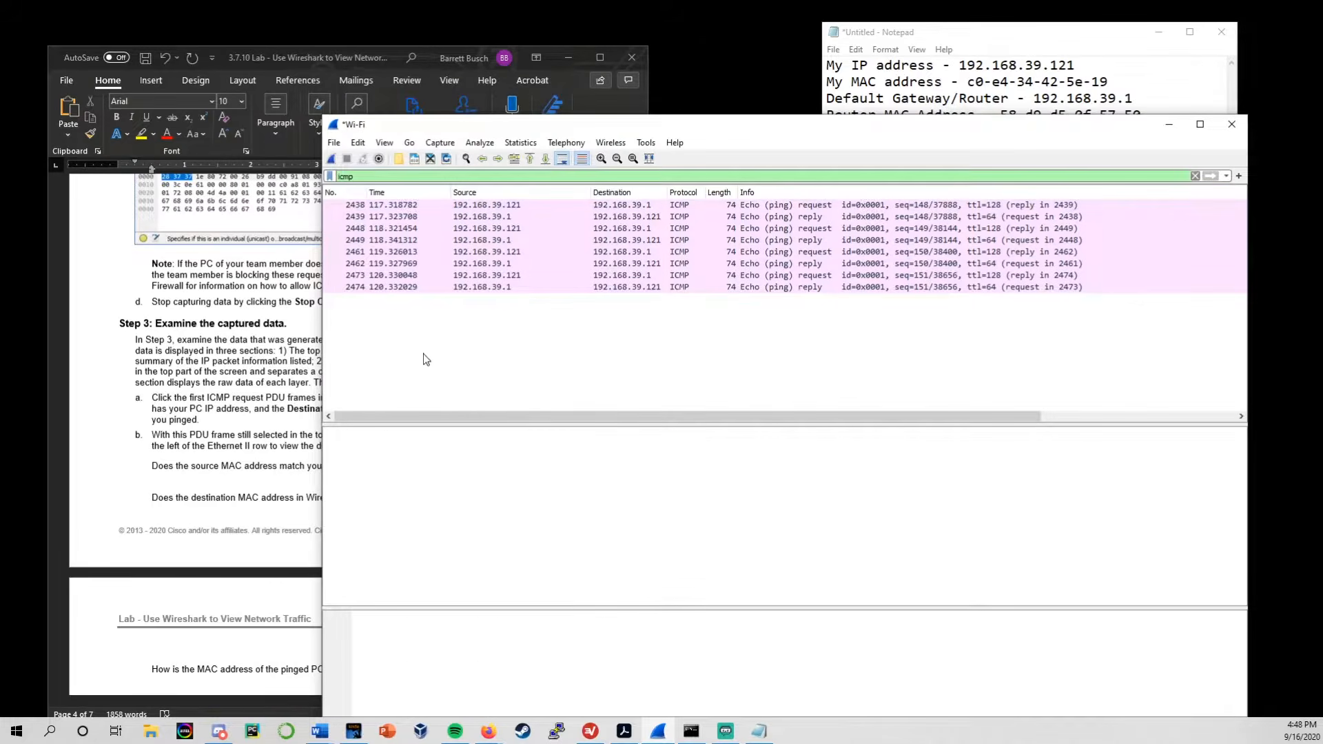
left_click(264, 370)
scroll(227, 399, "down", 1)
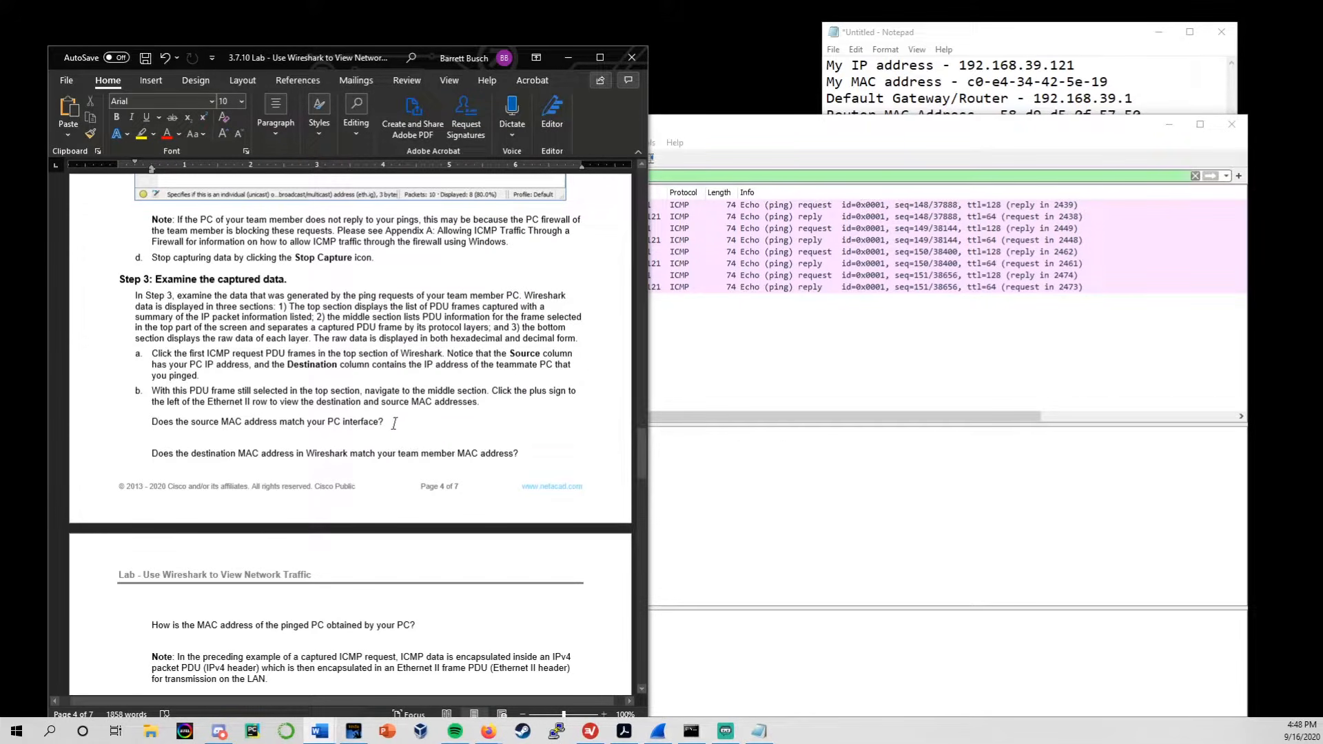
left_click_drag(394, 422, 148, 418)
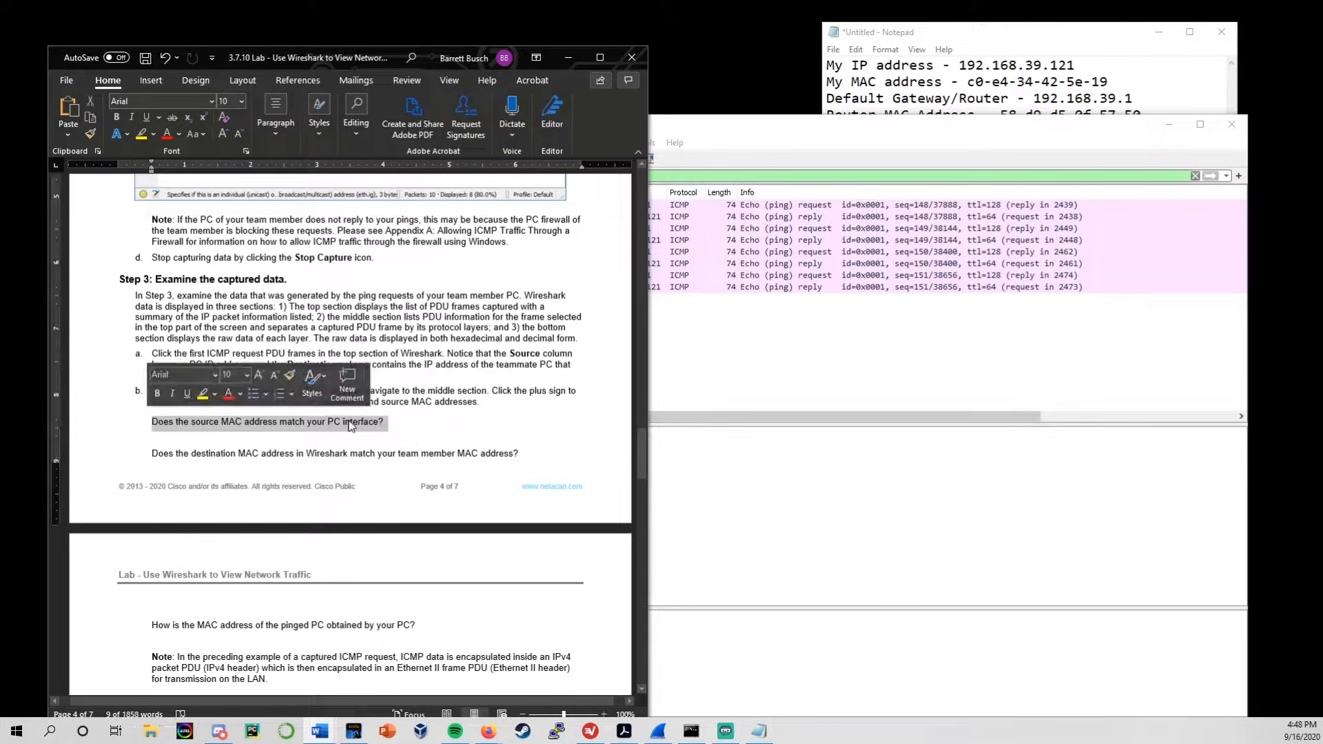
left_click(416, 423)
Select the first ICMP echo request in Wireshark and check its Ethernet II source against the PC's MAC address highlighted in Notepad.
left_click(767, 398)
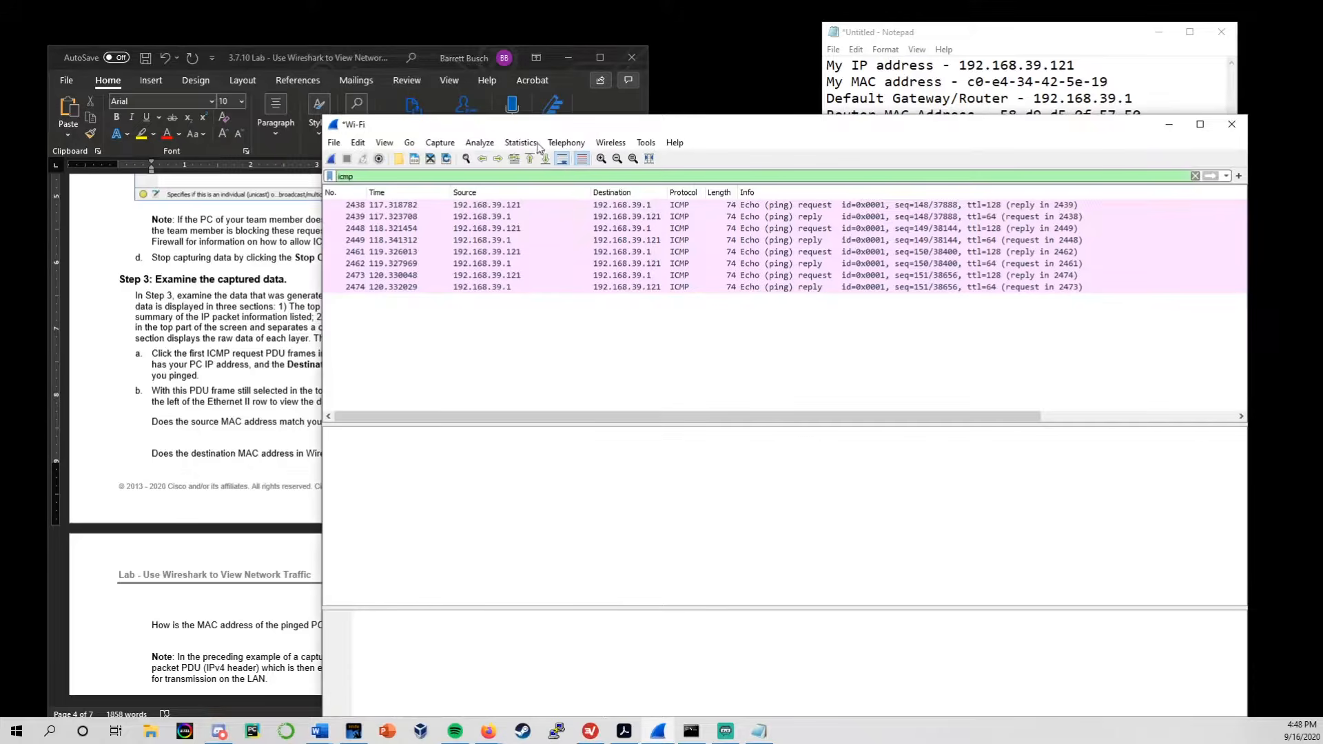
left_click(486, 205)
left_click(605, 456)
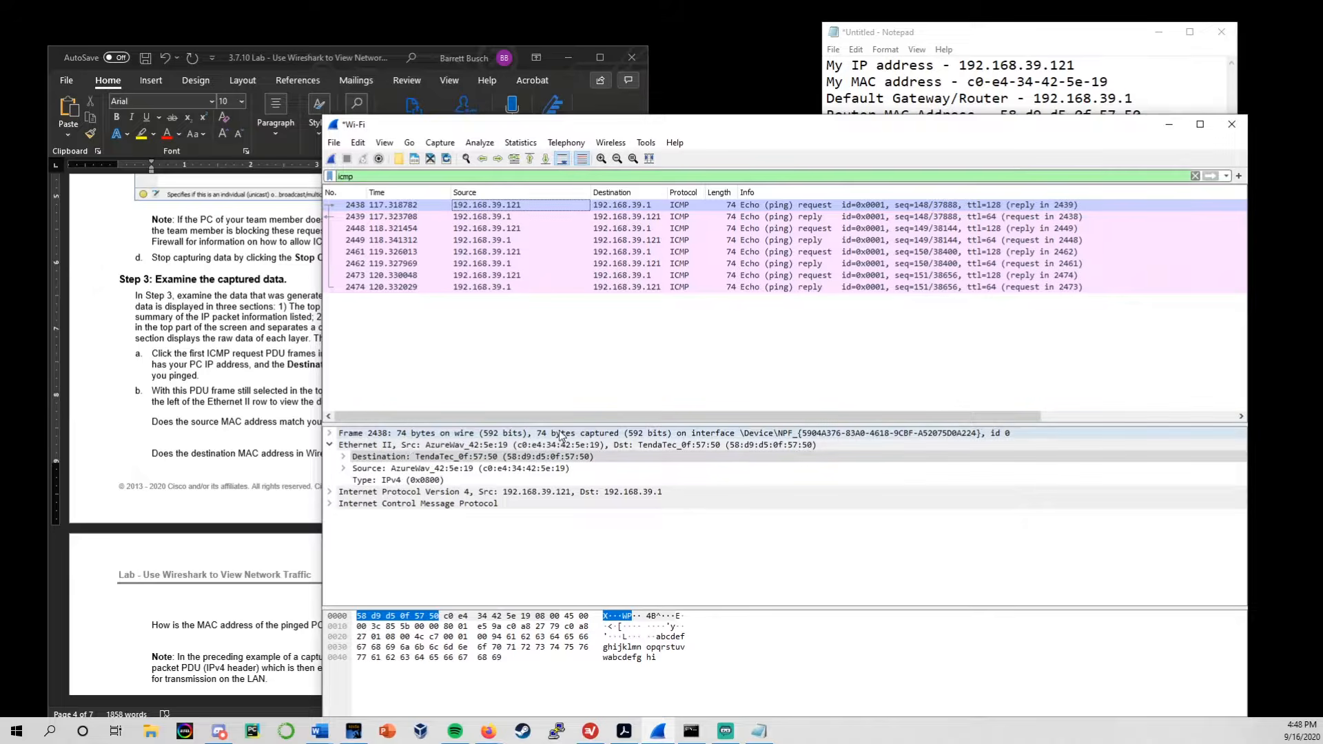
left_click(1007, 39)
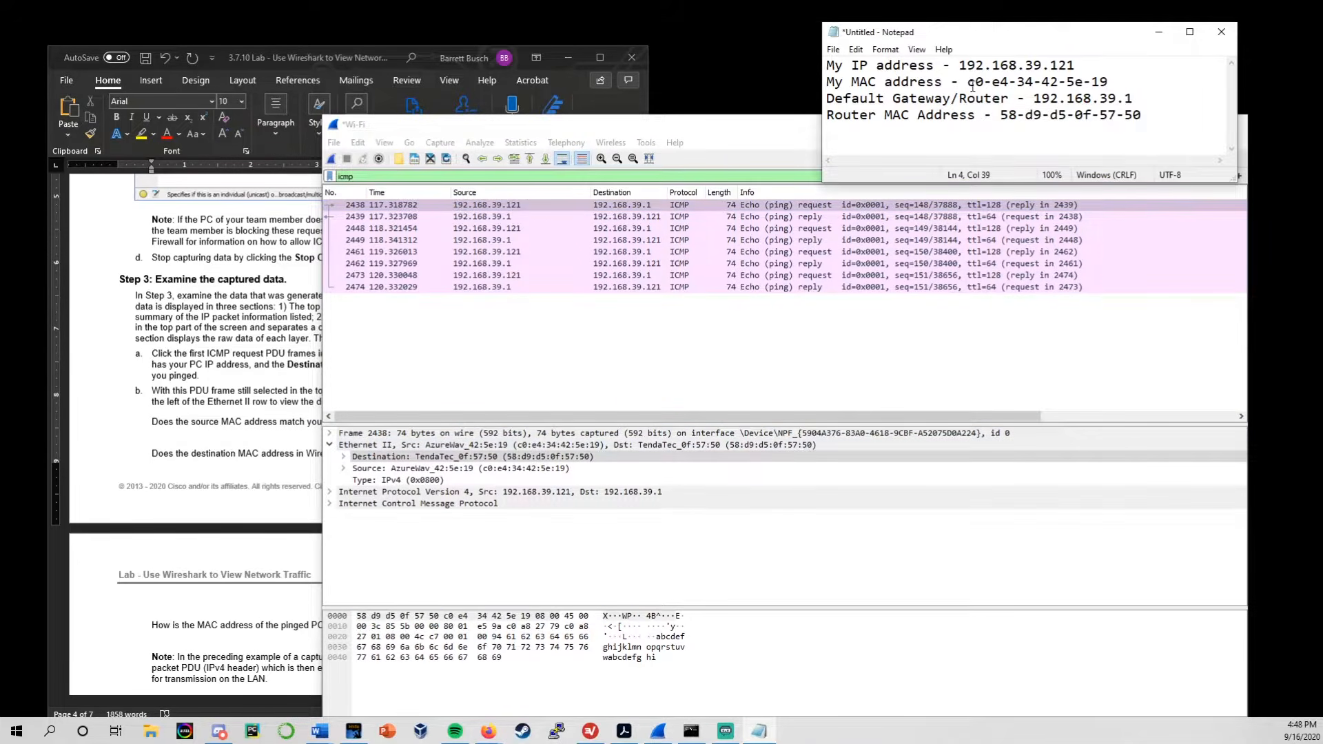
left_click_drag(968, 86, 1120, 85)
left_click(803, 354)
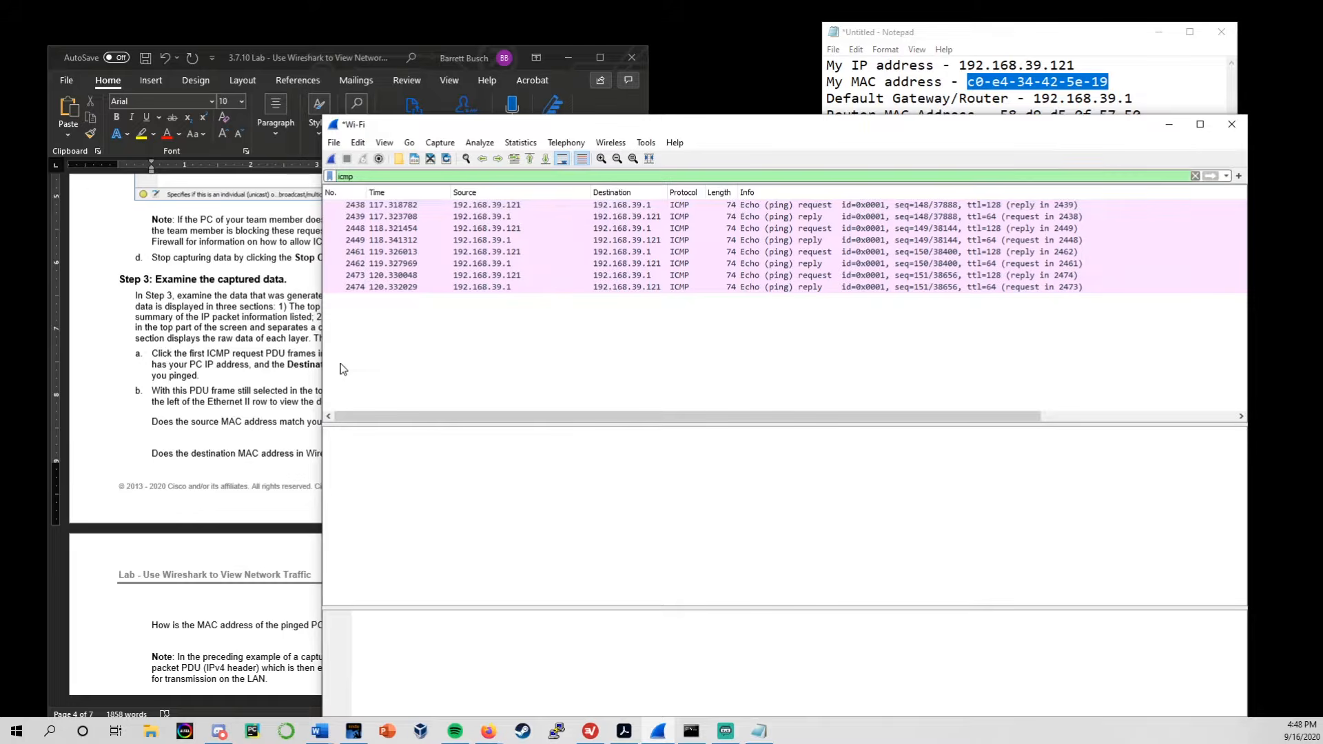
Read the worksheet's destination MAC address question and examine the Ethernet II destination of the first echo request in Wireshark.
left_click(210, 433)
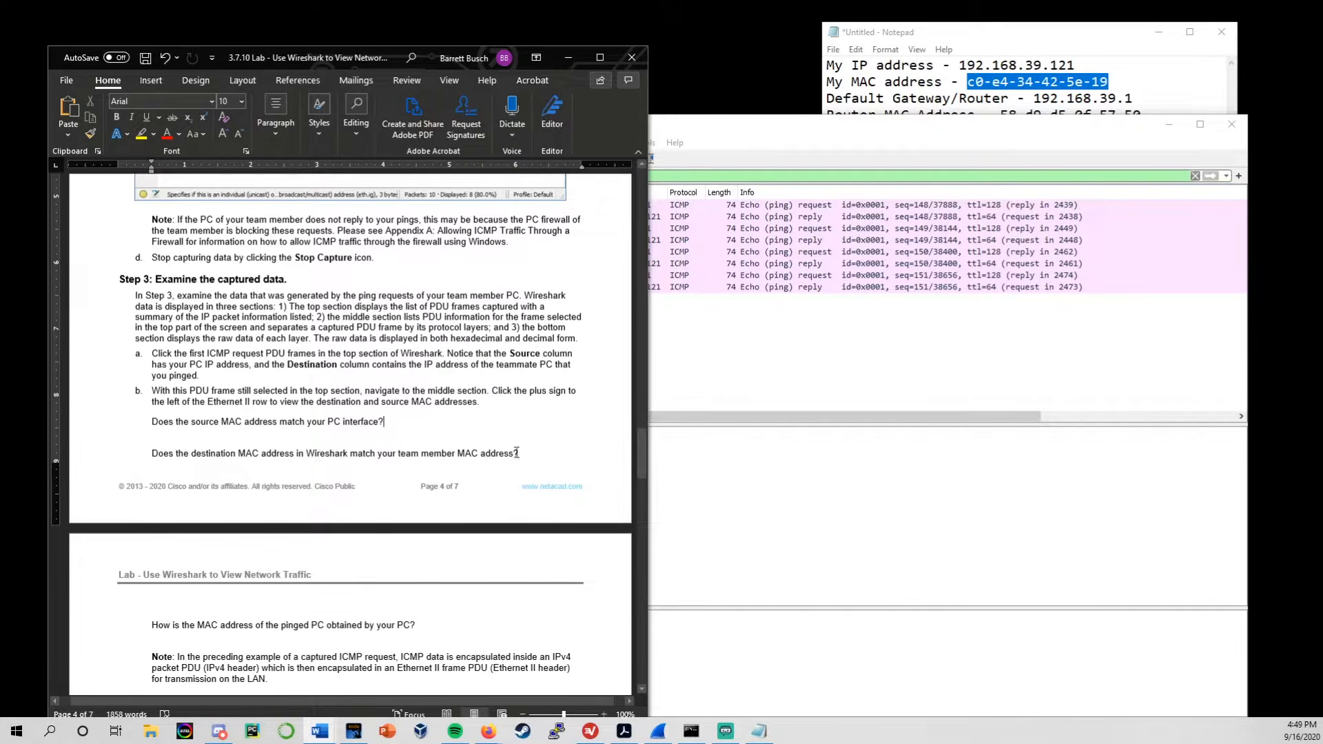
left_click_drag(520, 452, 170, 449)
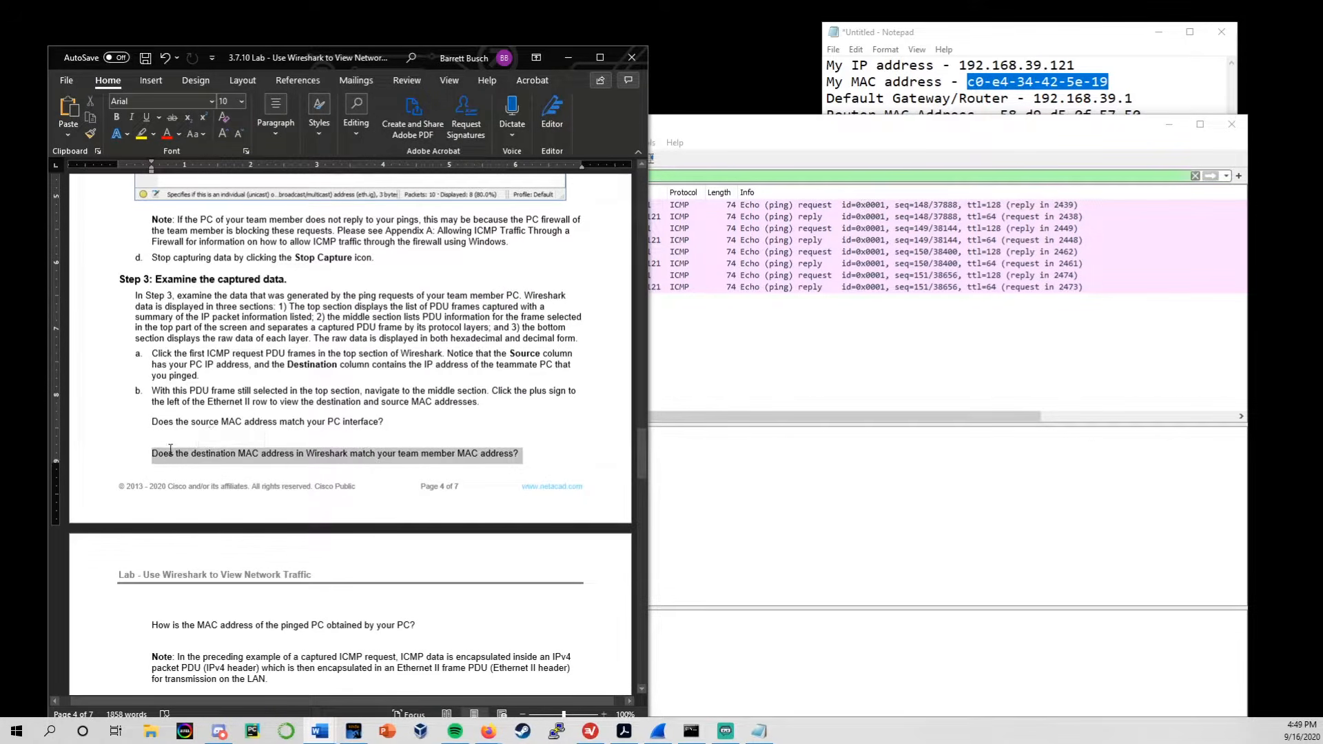
left_click(266, 455)
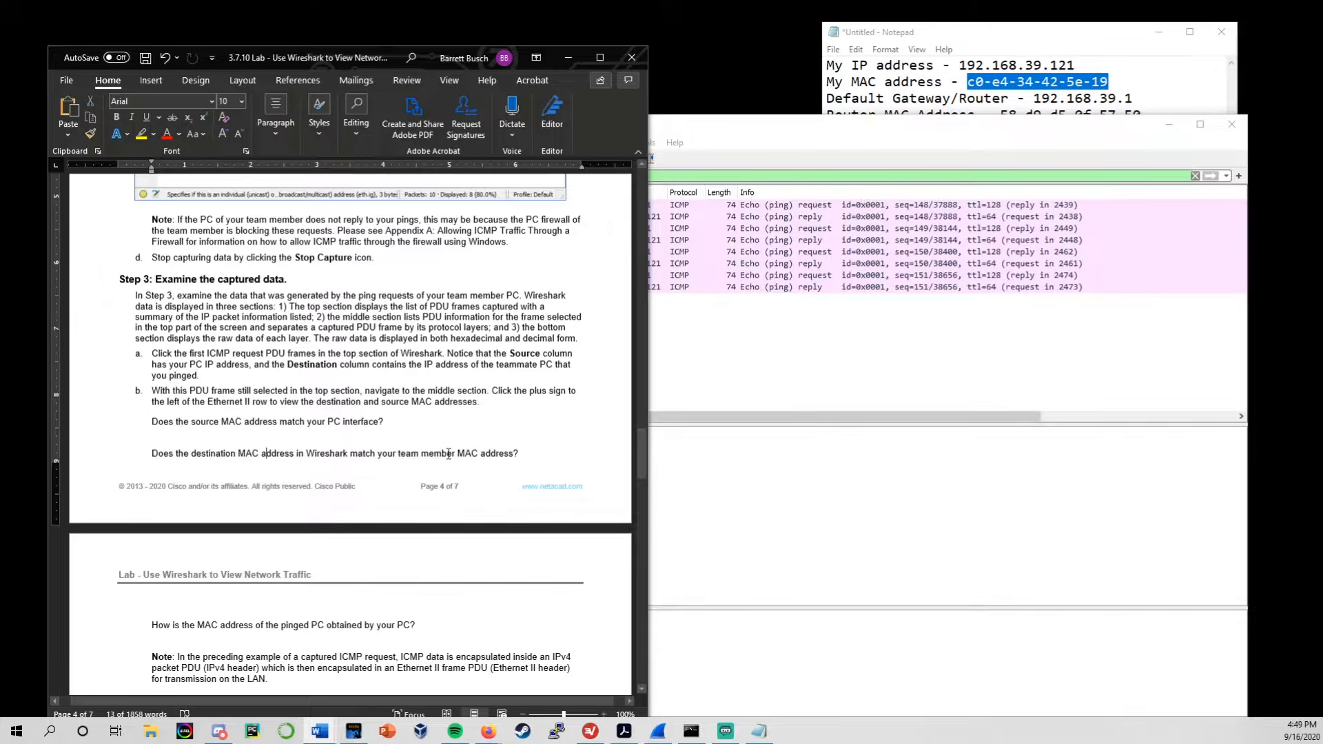
left_click(925, 141)
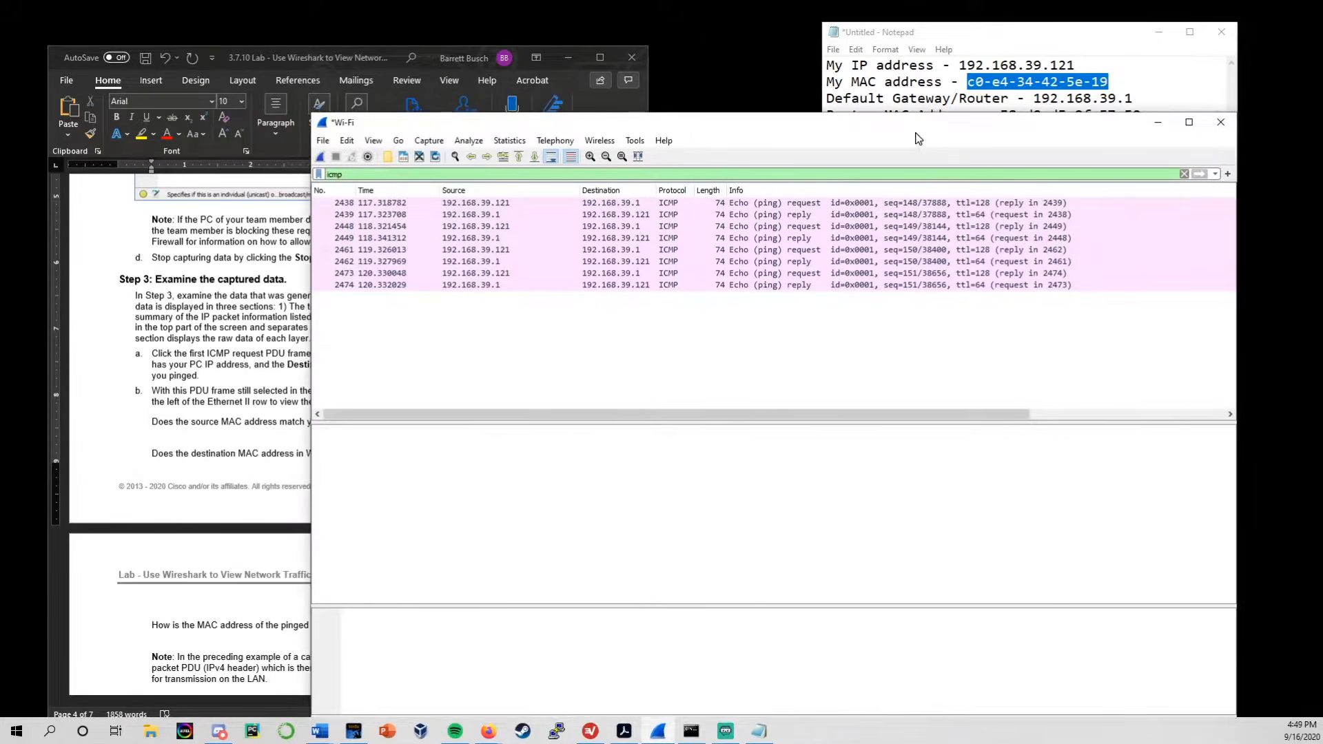
left_click_drag(924, 139, 948, 139)
left_click(641, 203)
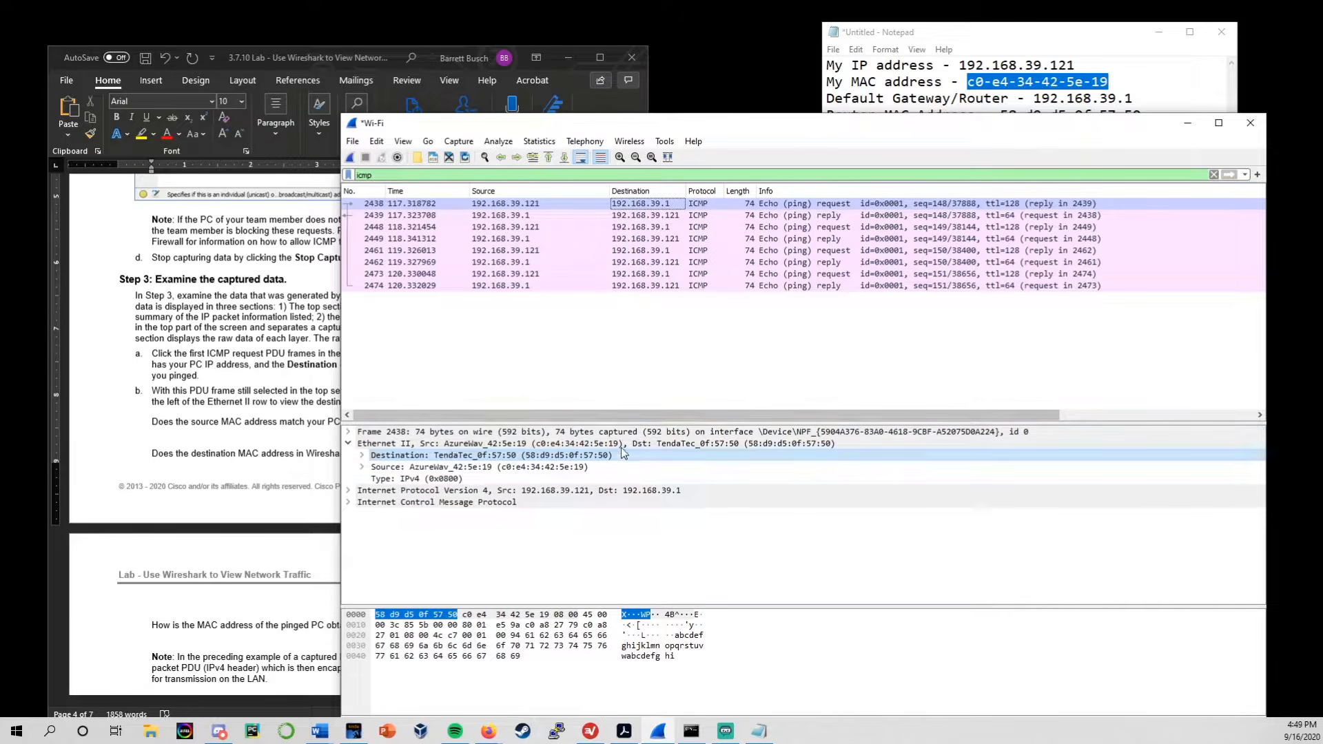
Review the gateway ping in Command Prompt and read the worksheet question on how the pinged PC's MAC address is obtained.
left_click(691, 731)
left_click(209, 441)
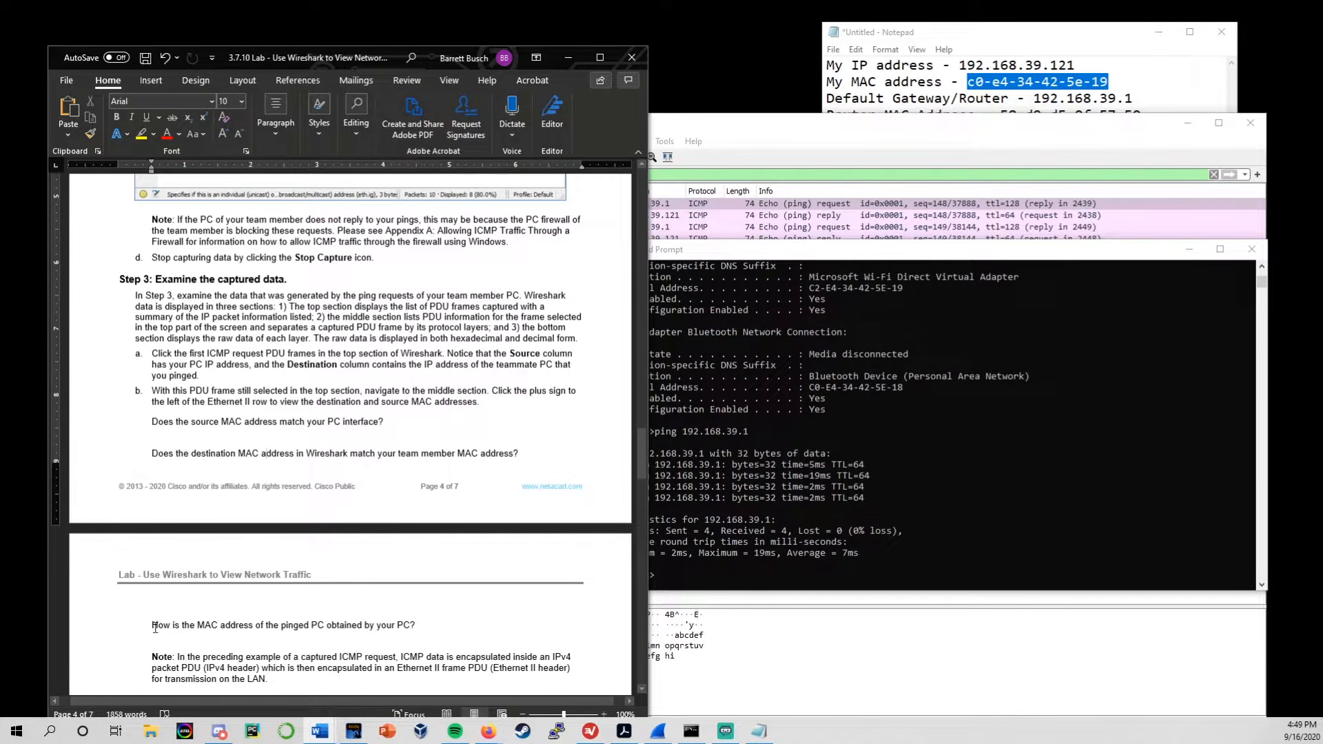
left_click_drag(151, 625, 423, 623)
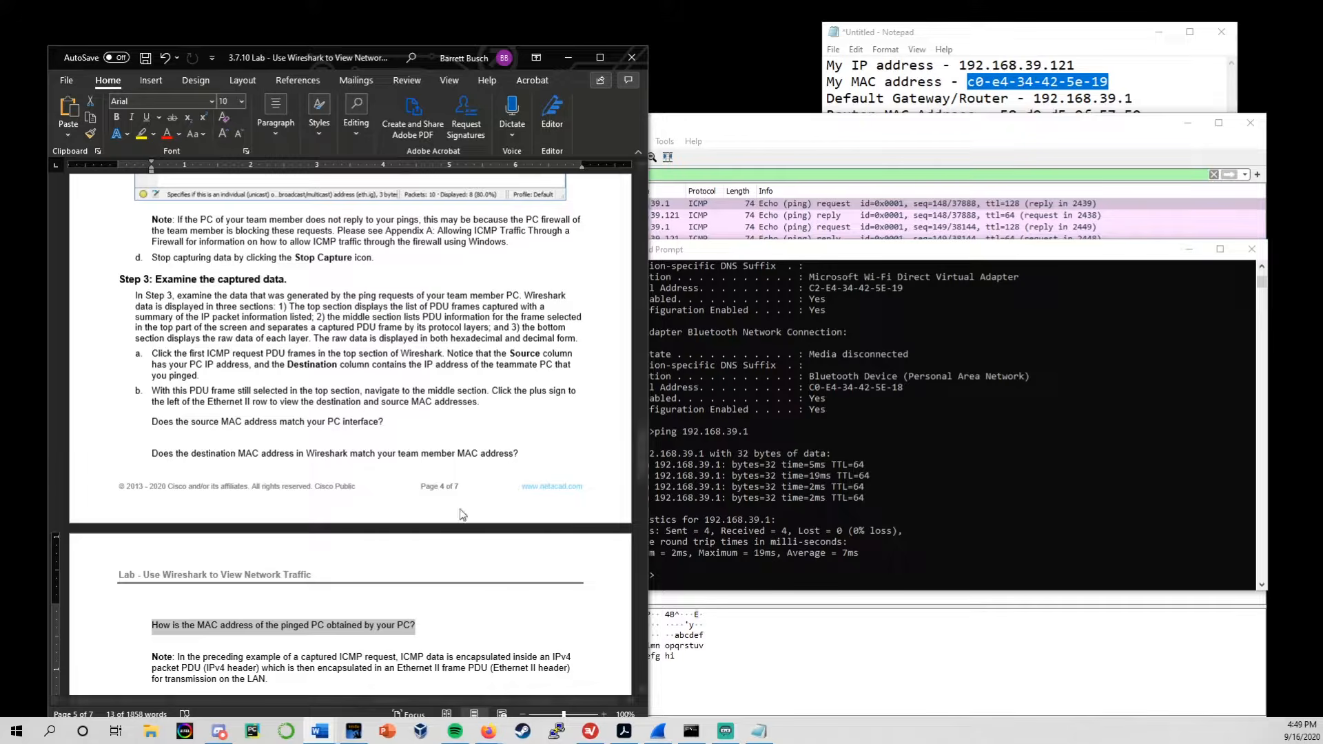
left_click(695, 571)
left_click(690, 575)
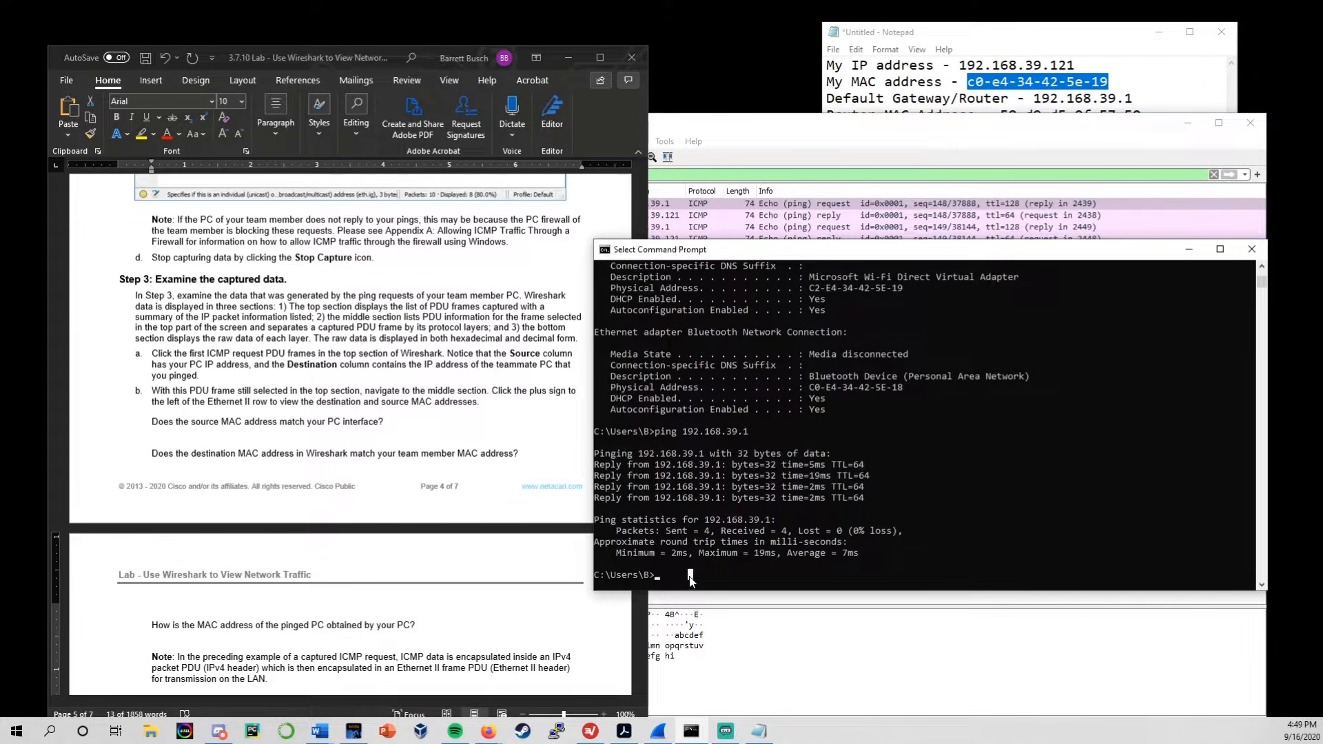
Replace the icmp display filter in Wireshark with arp and apply it to the captured packets.
left_click_drag(970, 122, 978, 118)
left_click(872, 170)
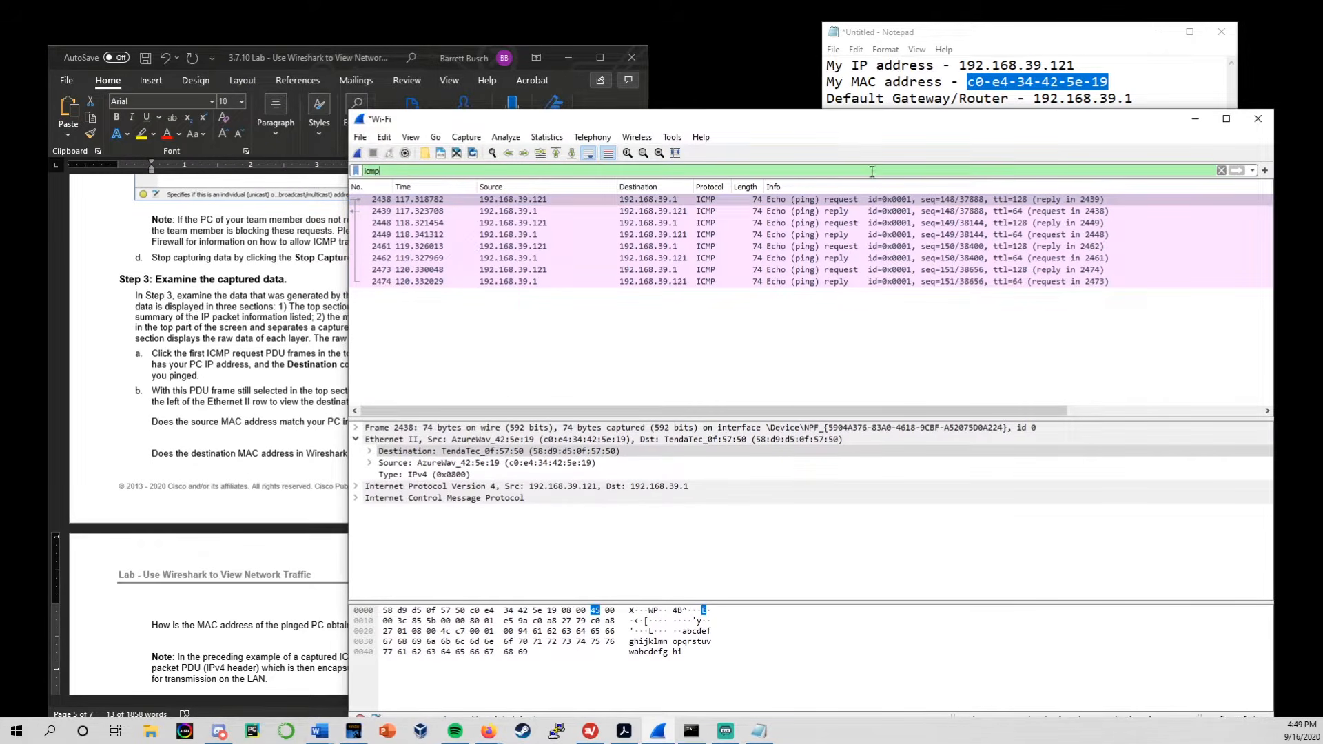
left_click_drag(871, 170, 361, 168)
left_click(426, 200)
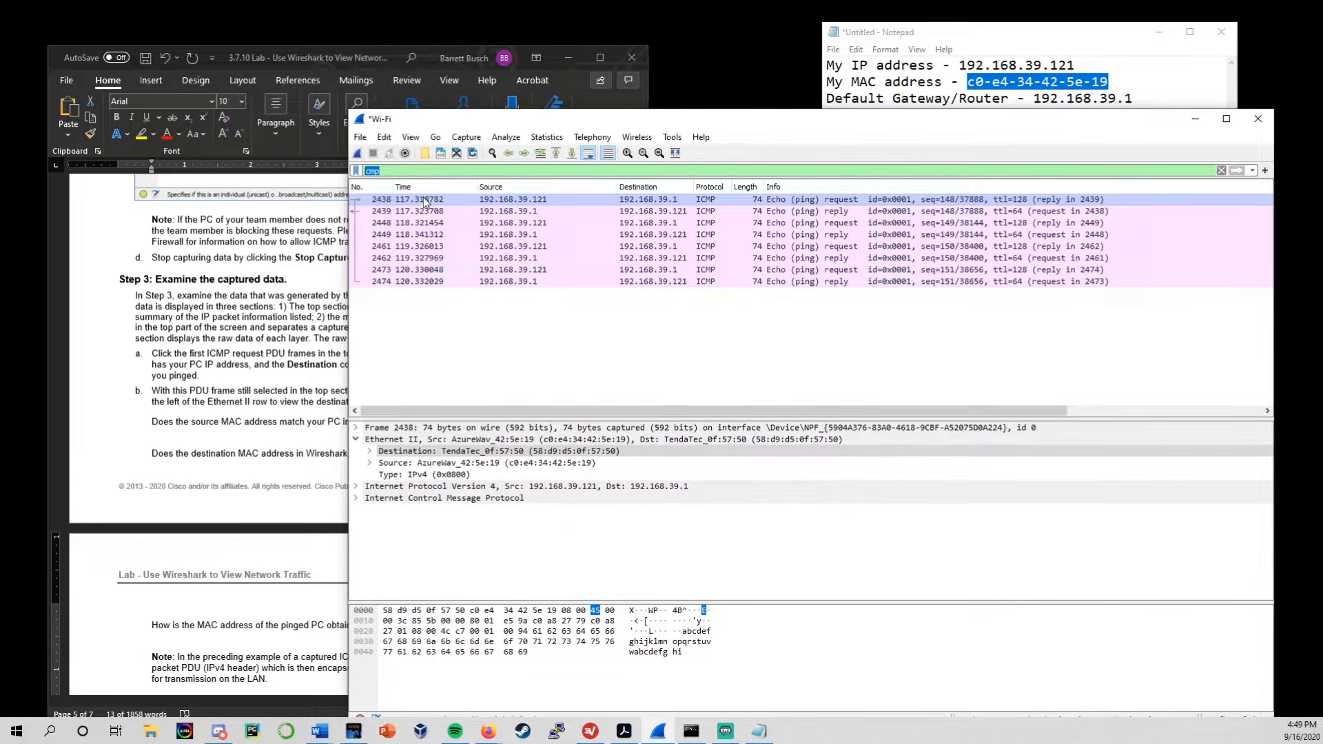
type("arp")
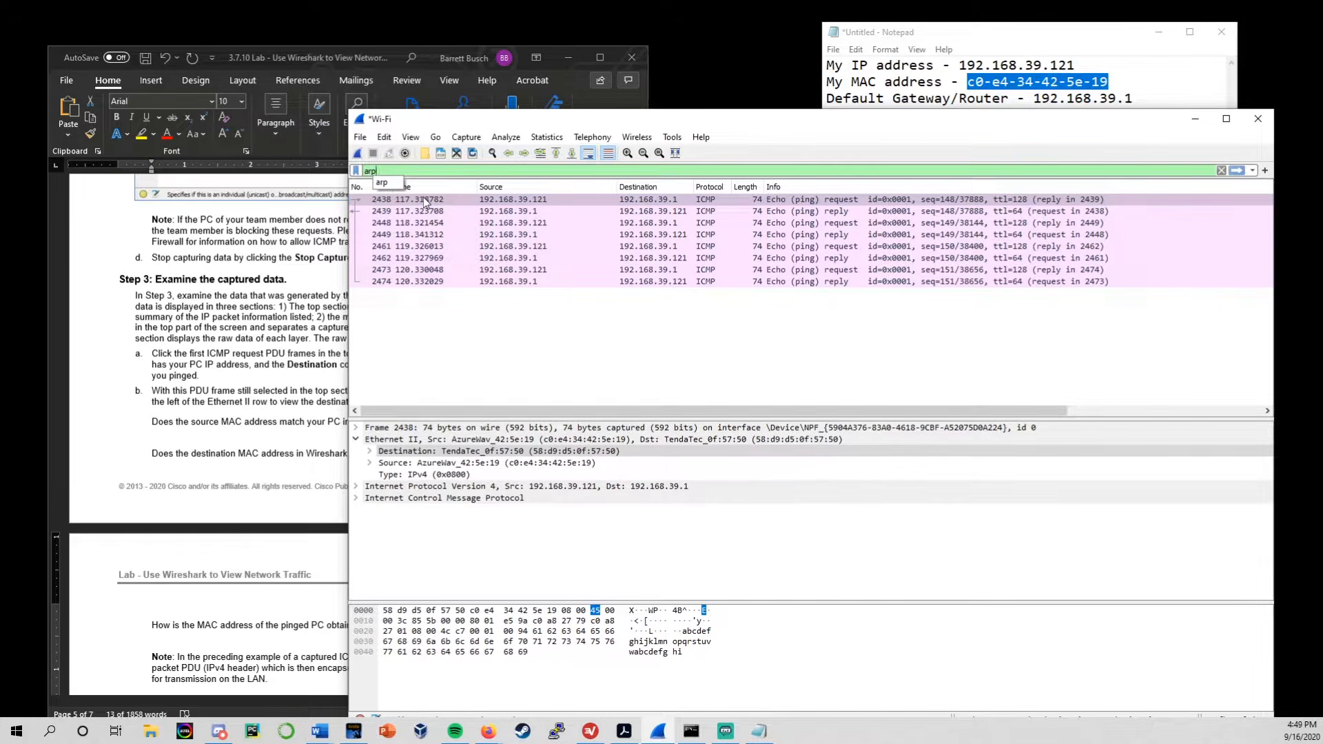
key("Return")
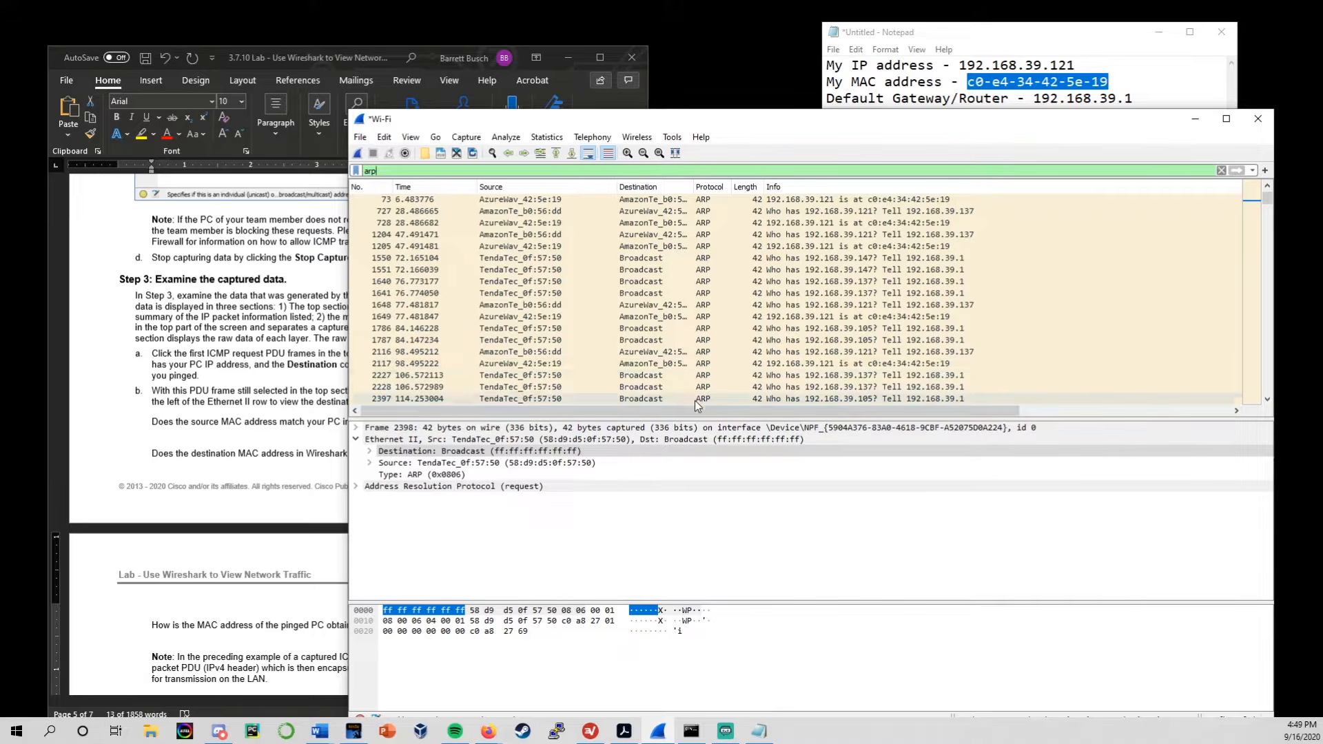
Examine the router's ARP broadcast requests and compare their "Tell" address with the default gateway IP in Notepad.
scroll(722, 338, "down", 2)
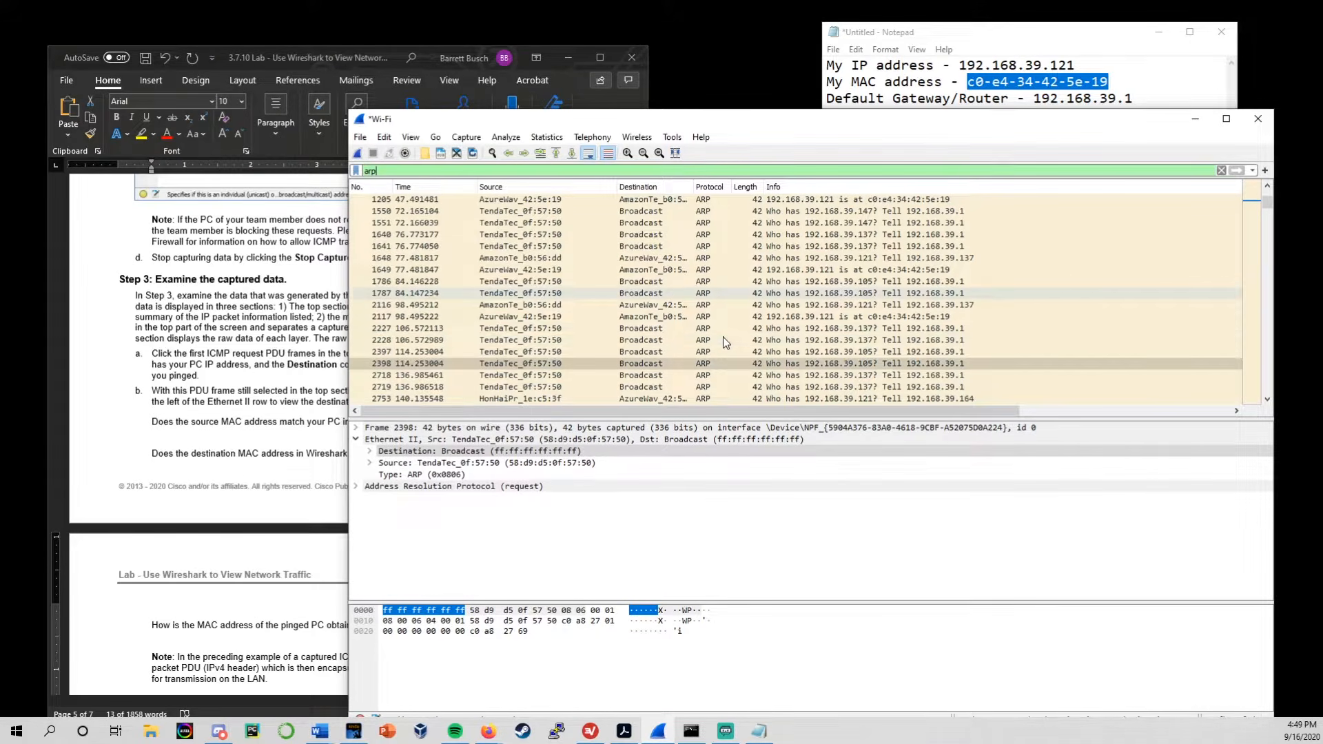
left_click(652, 234)
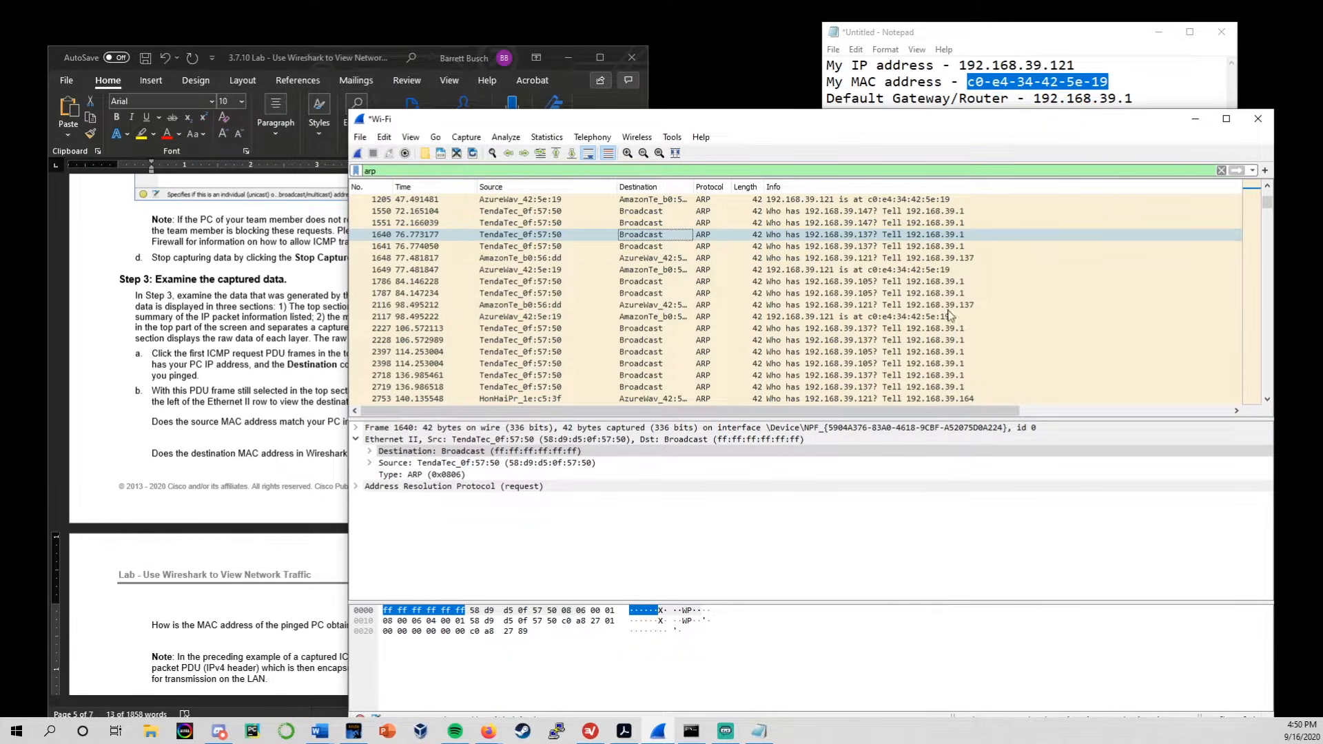
left_click(920, 363)
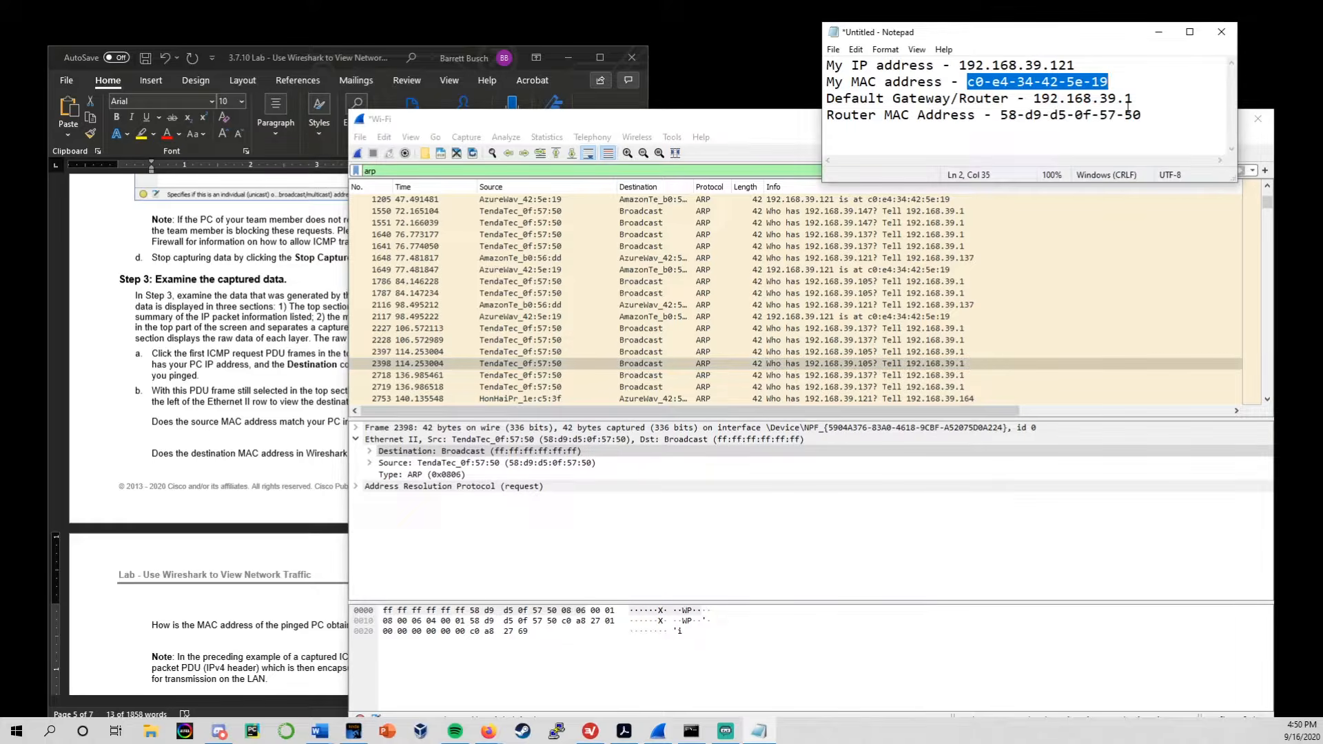
left_click_drag(1133, 98, 1033, 98)
left_click(916, 351)
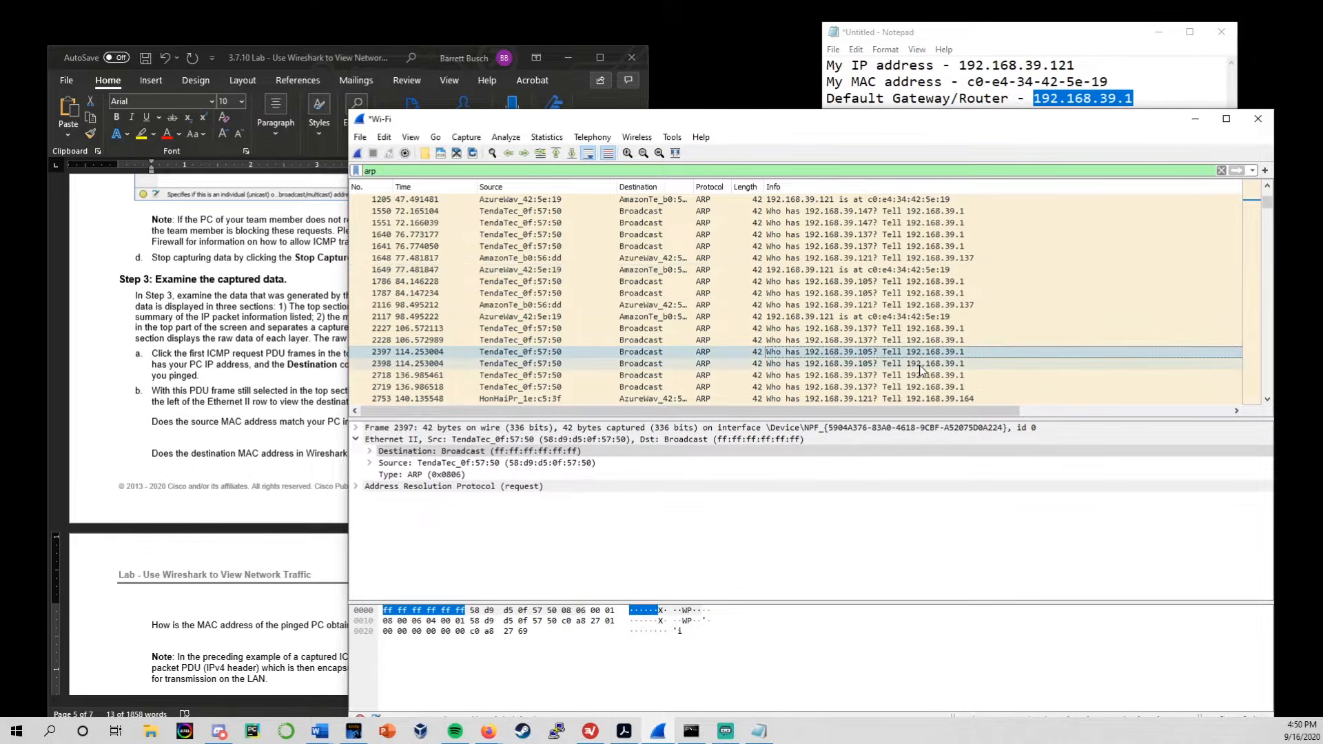
left_click(919, 364)
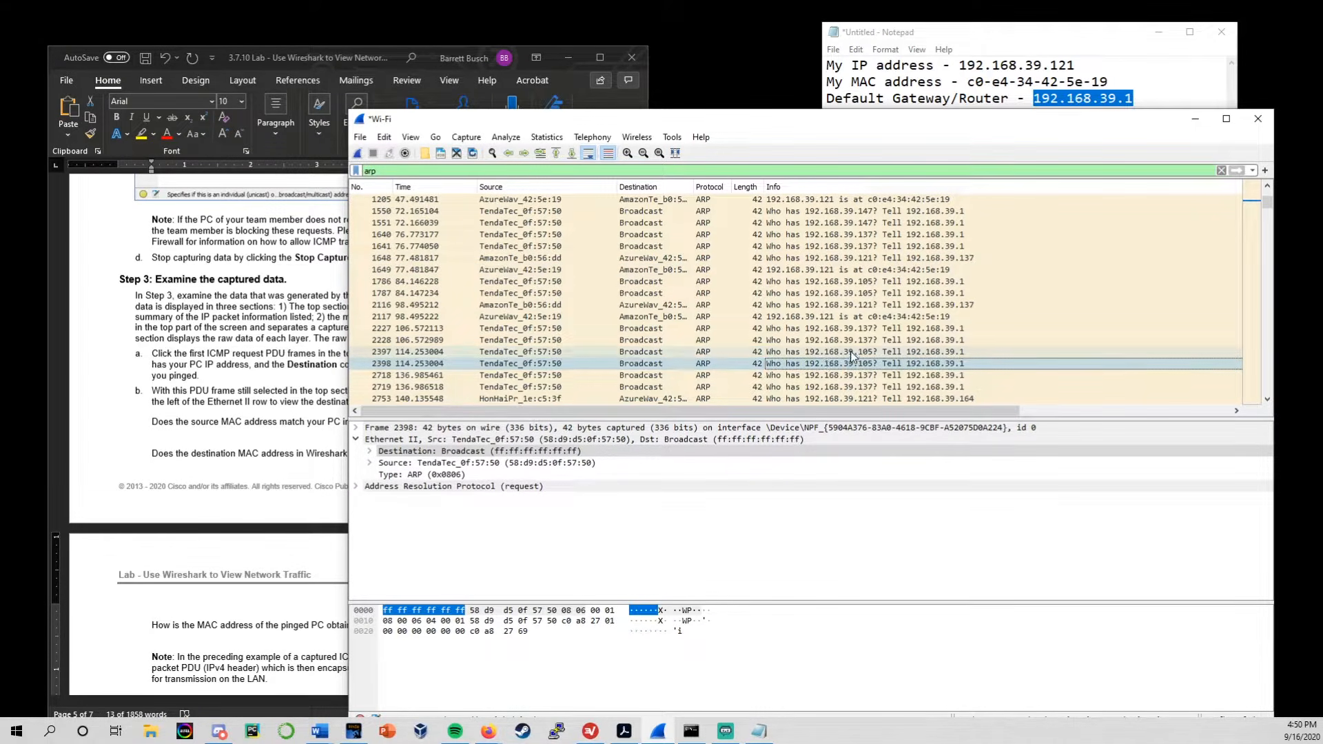
left_click(827, 351)
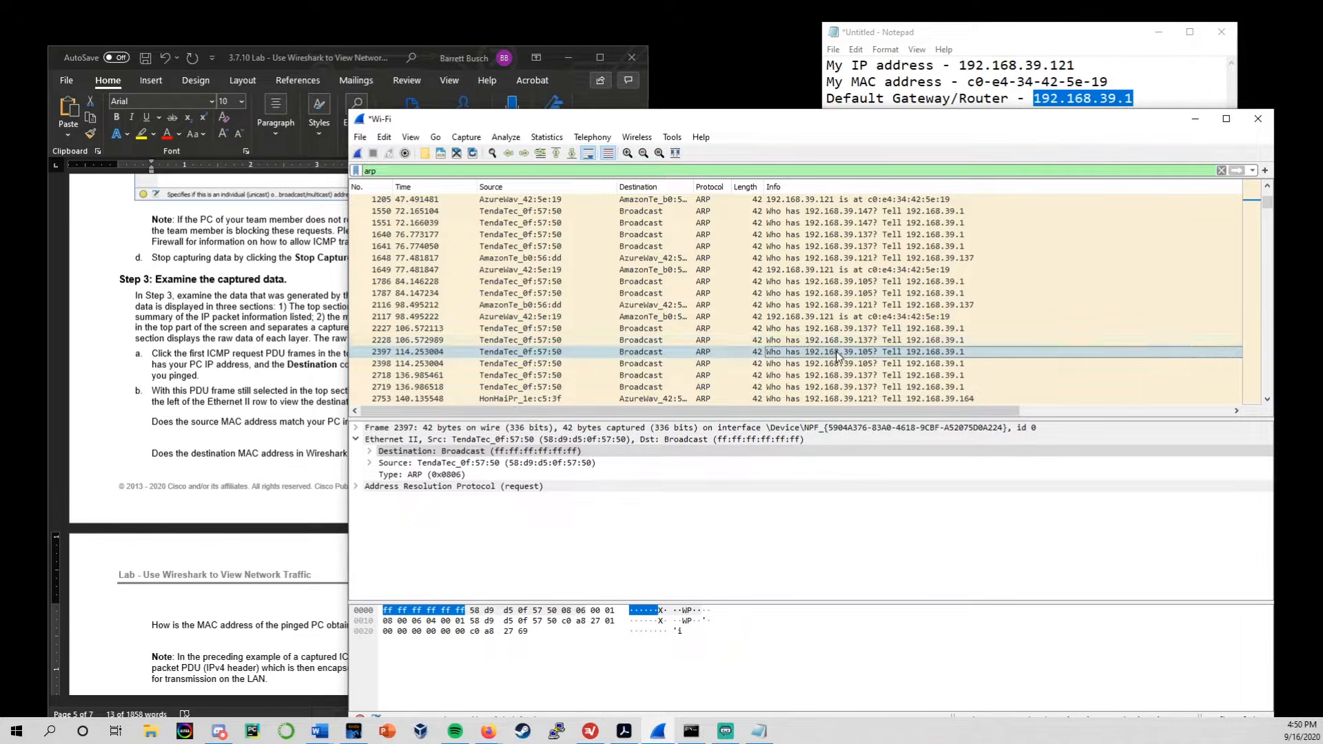
left_click(858, 340)
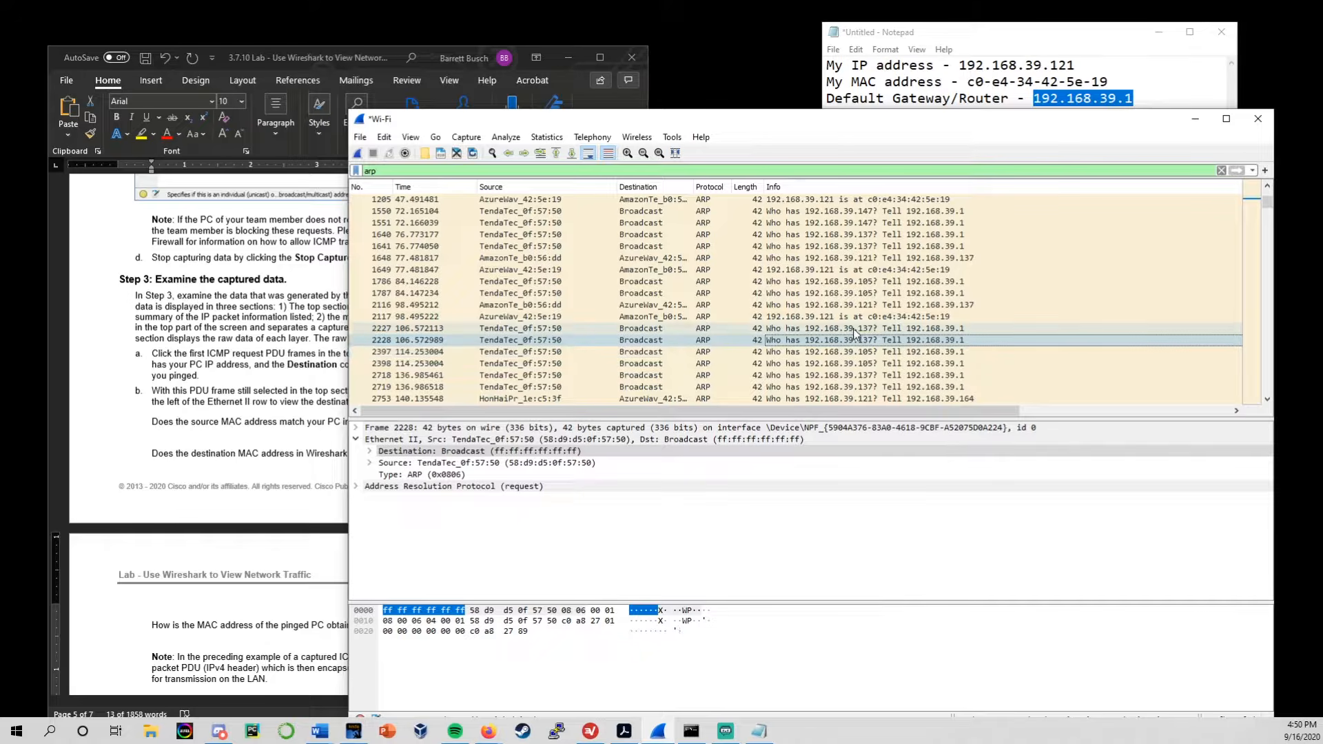
Reread the worksheet's source and destination MAC address questions and inspect the router's ARP requests in frames 2397 and 2227.
left_click_drag(793, 119, 822, 114)
left_click(265, 421)
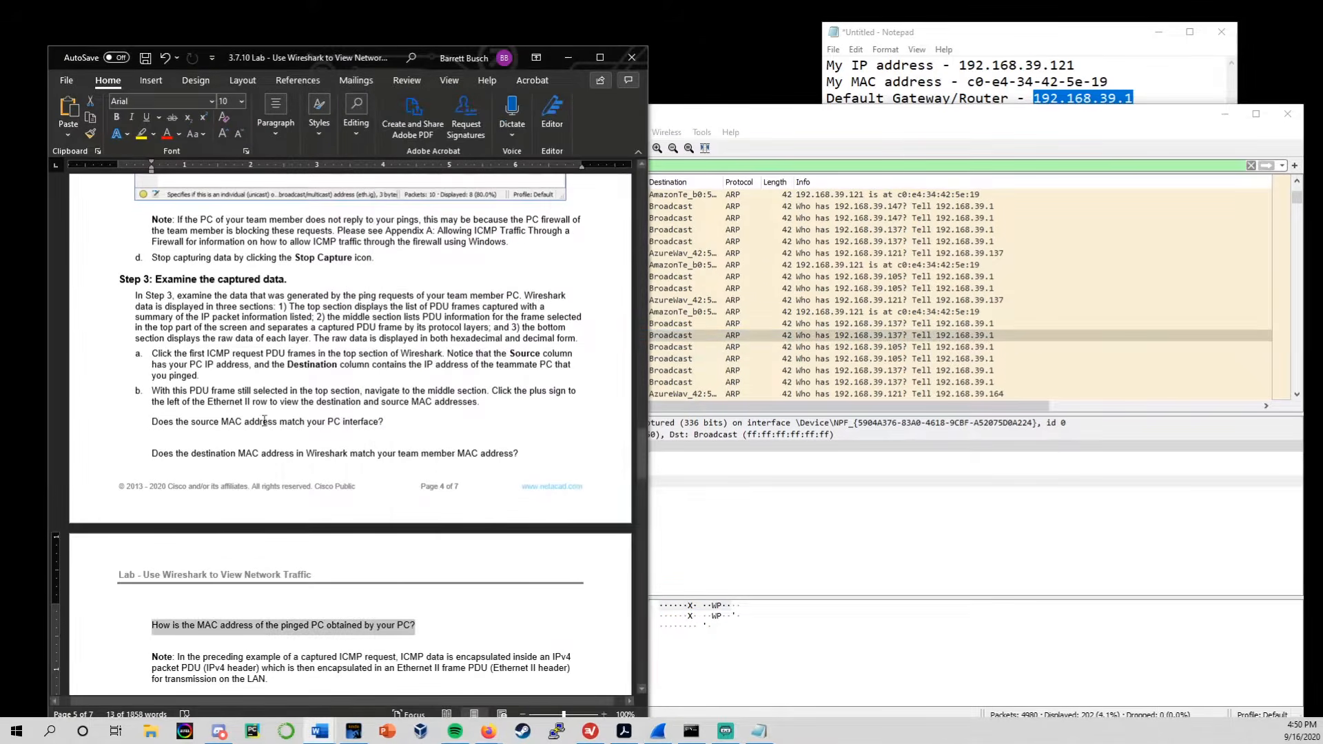
left_click(820, 348)
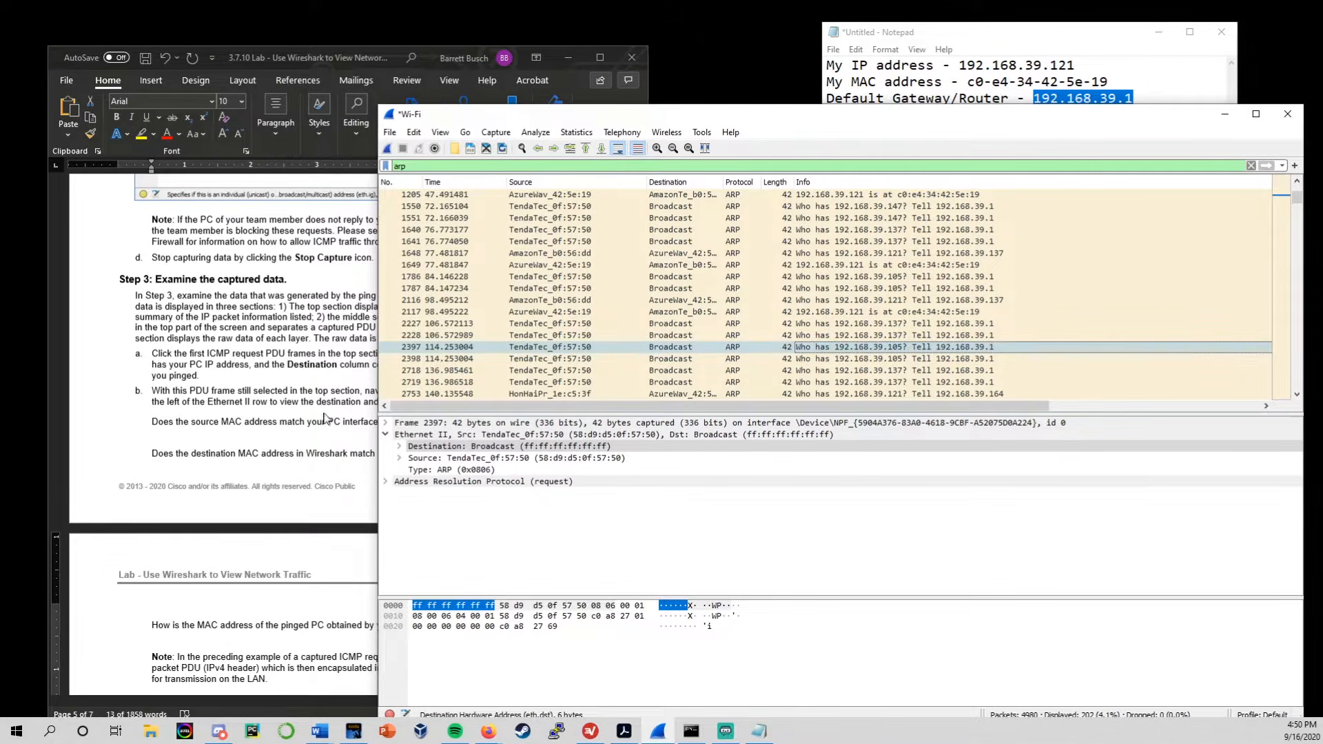
left_click(307, 442)
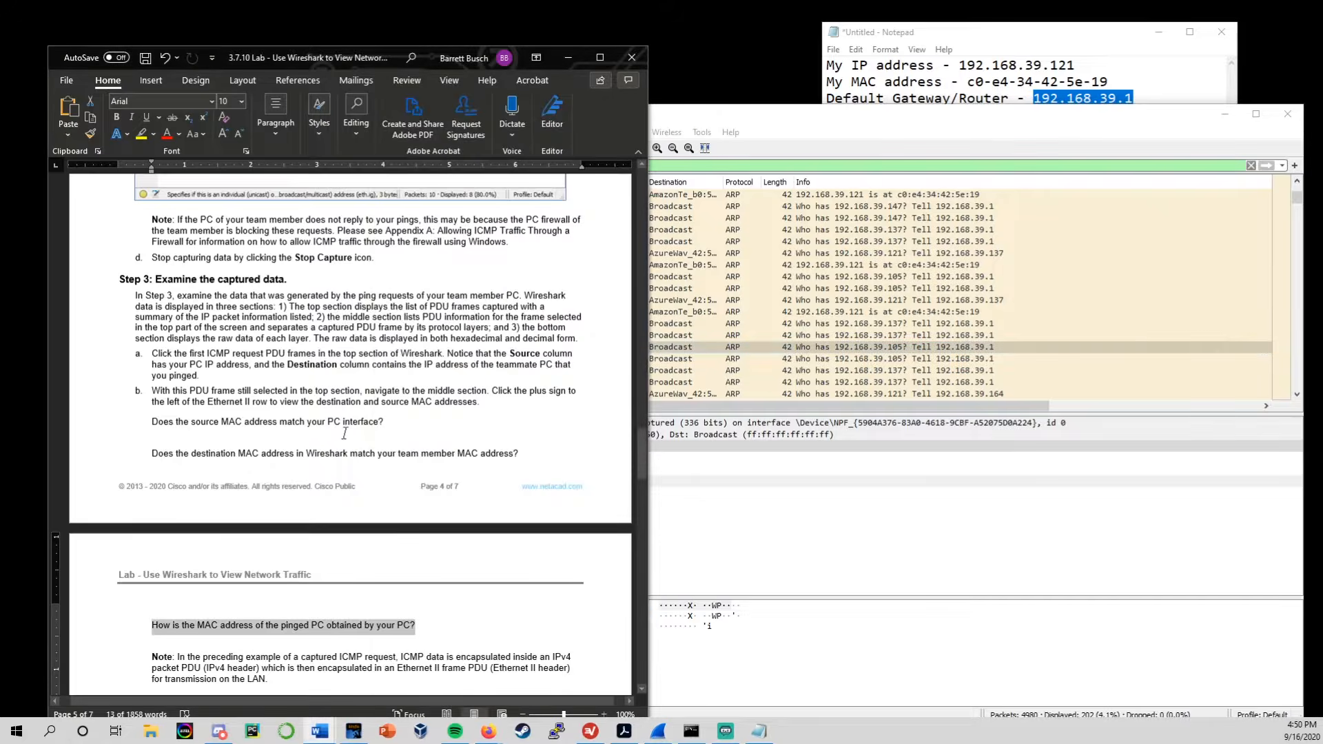
left_click(350, 453)
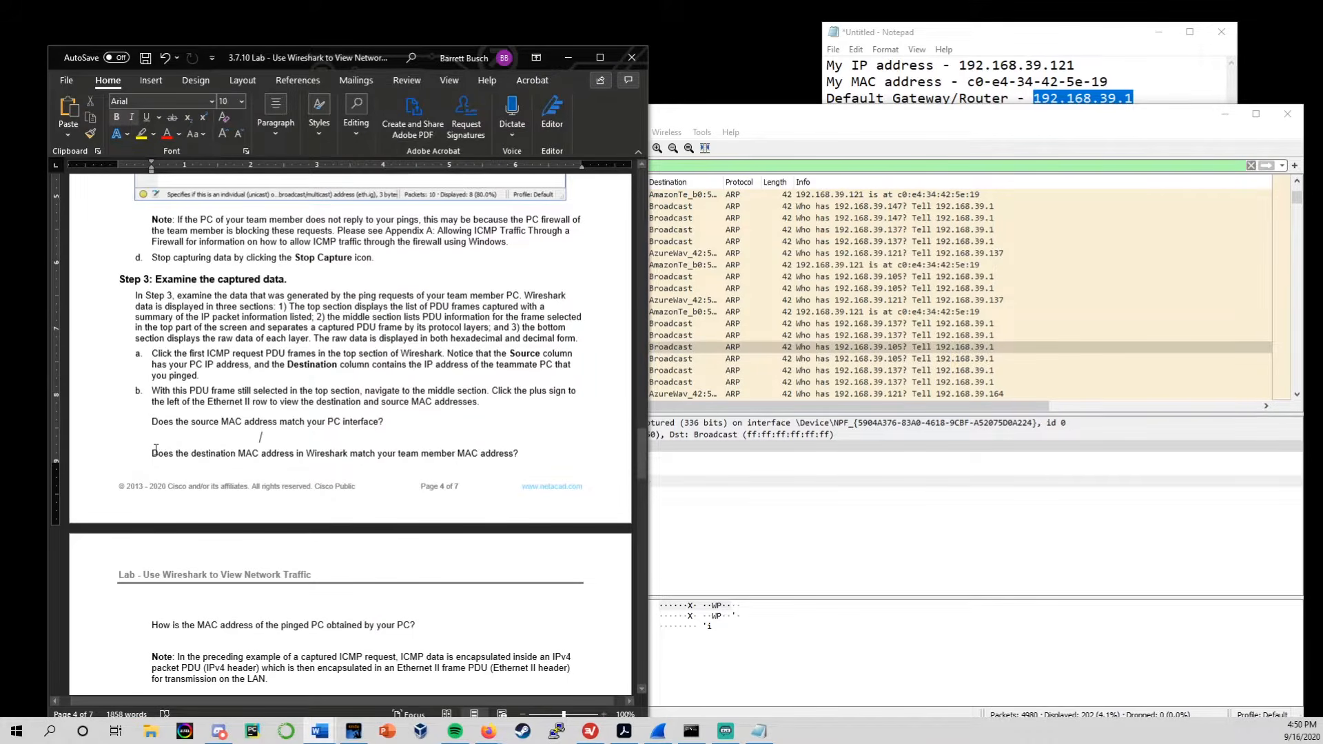
left_click_drag(152, 452, 536, 450)
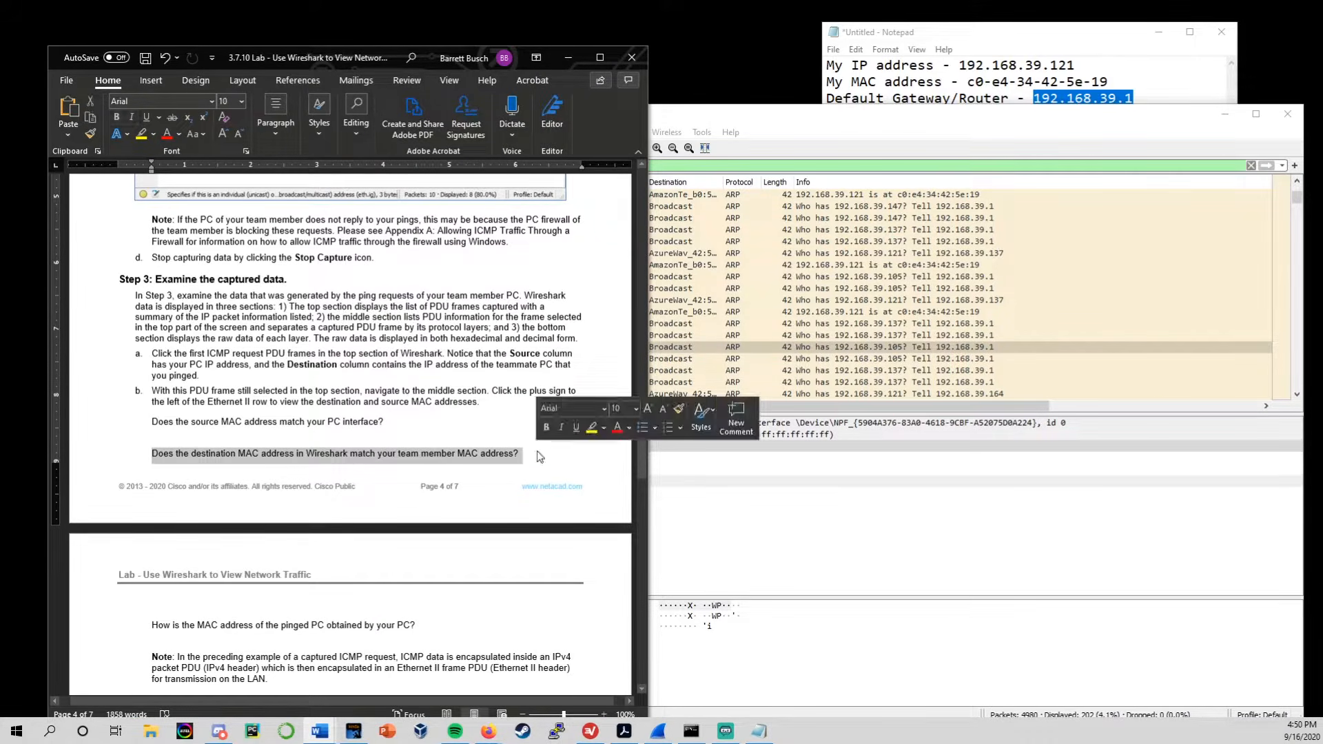
left_click(521, 452)
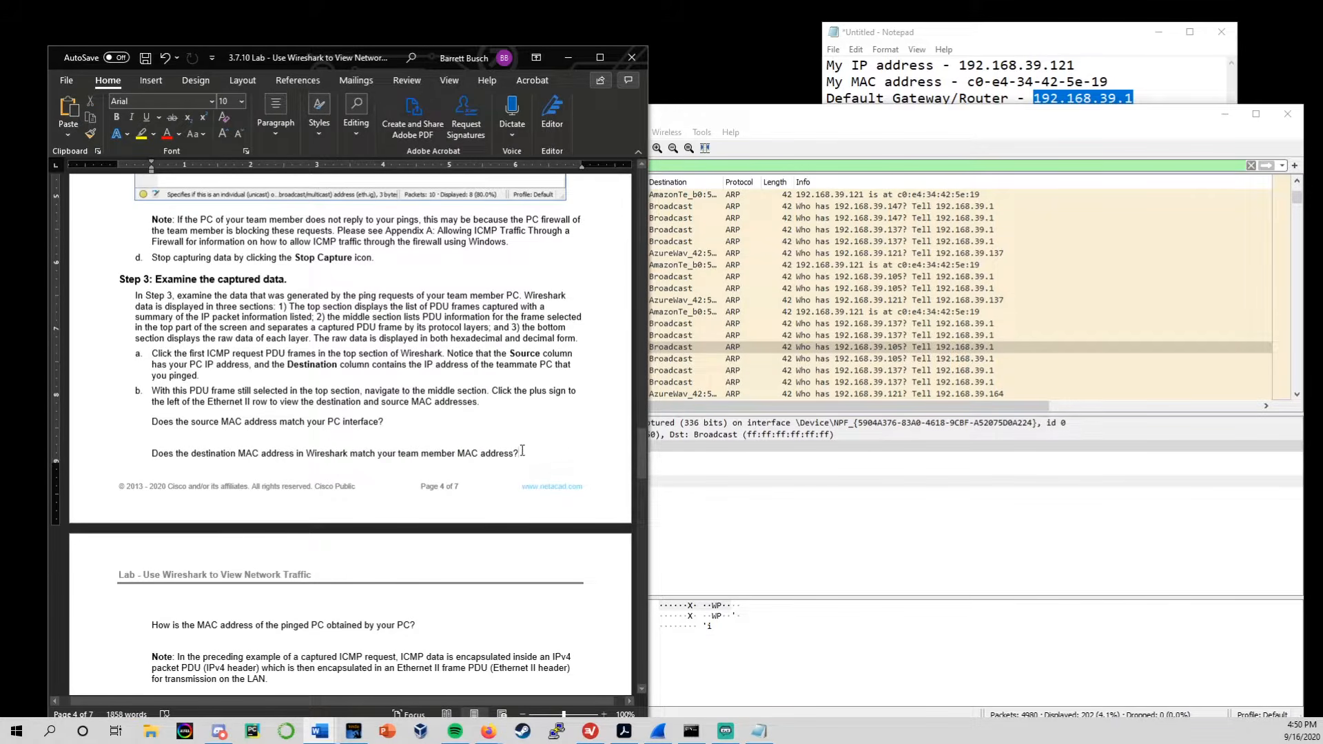
left_click(961, 346)
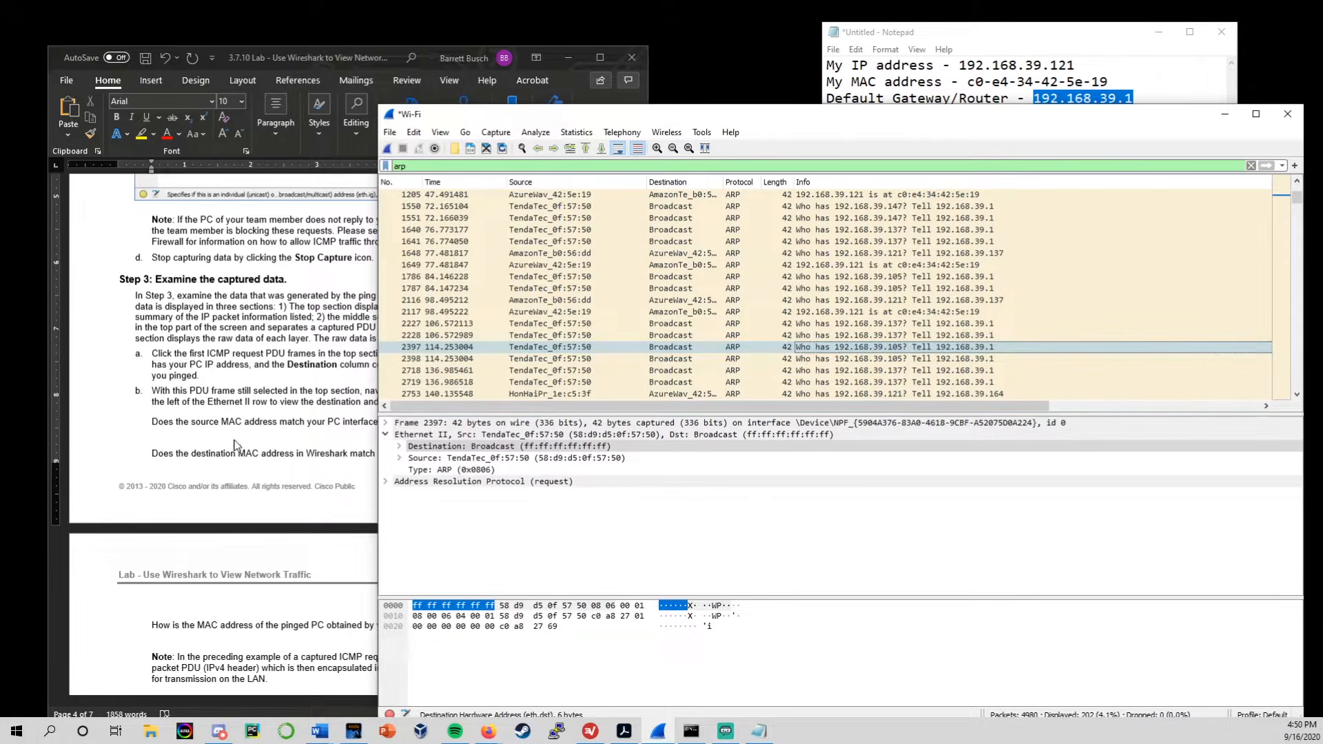
left_click(959, 323)
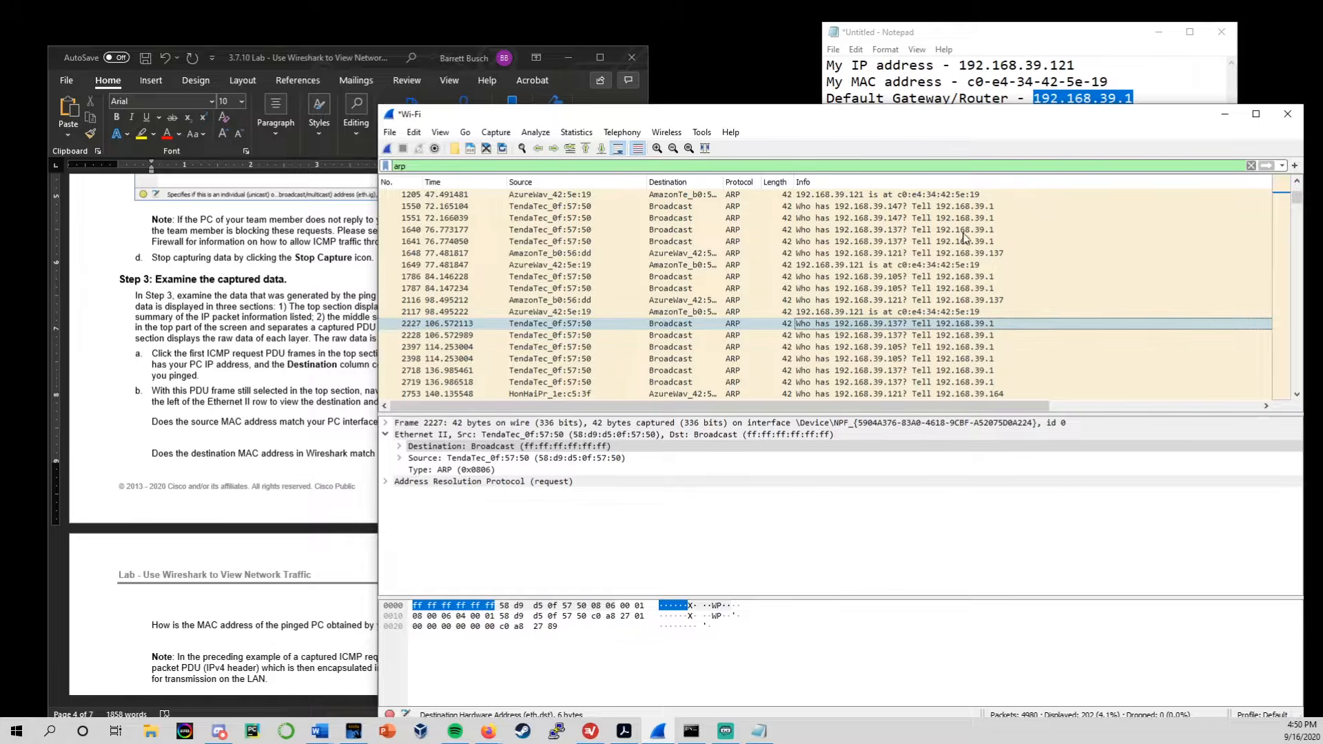
Replace the arp display filter in Wireshark with icmp and apply it to the captured packets.
left_click(1143, 165)
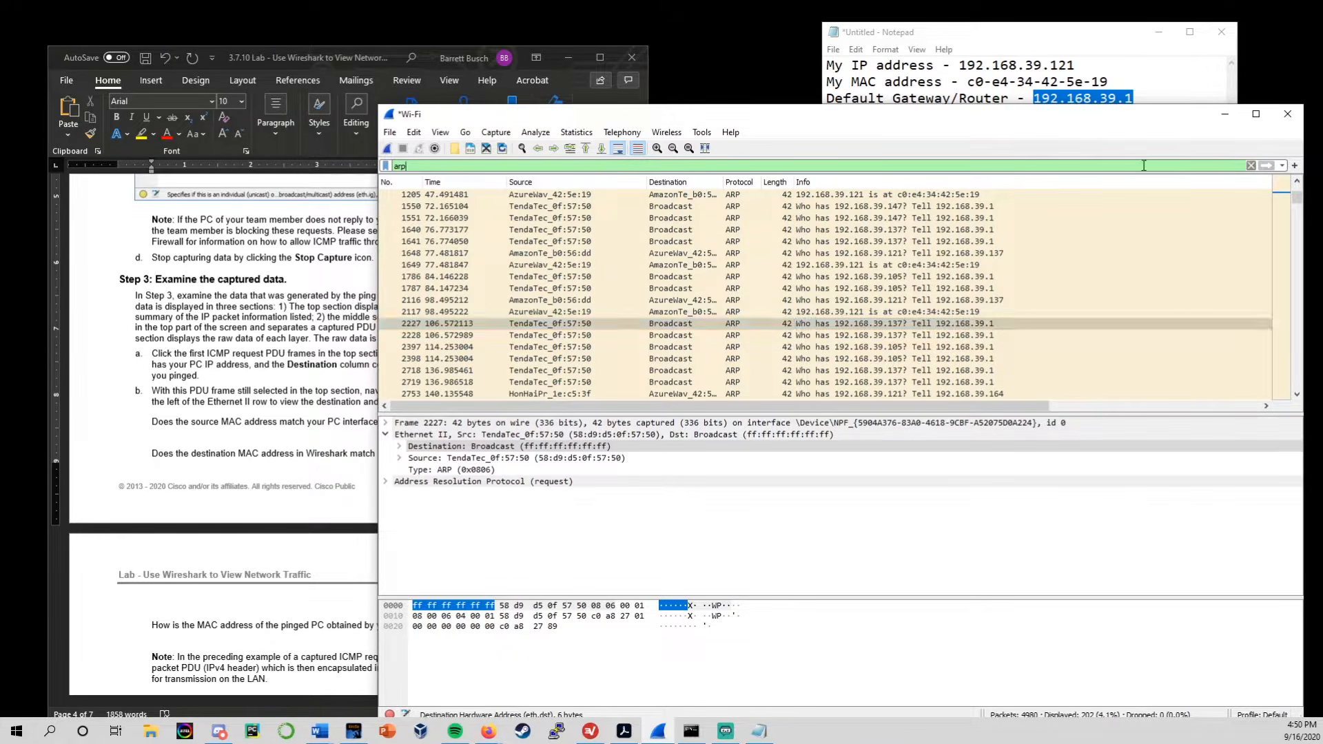
type("icmp")
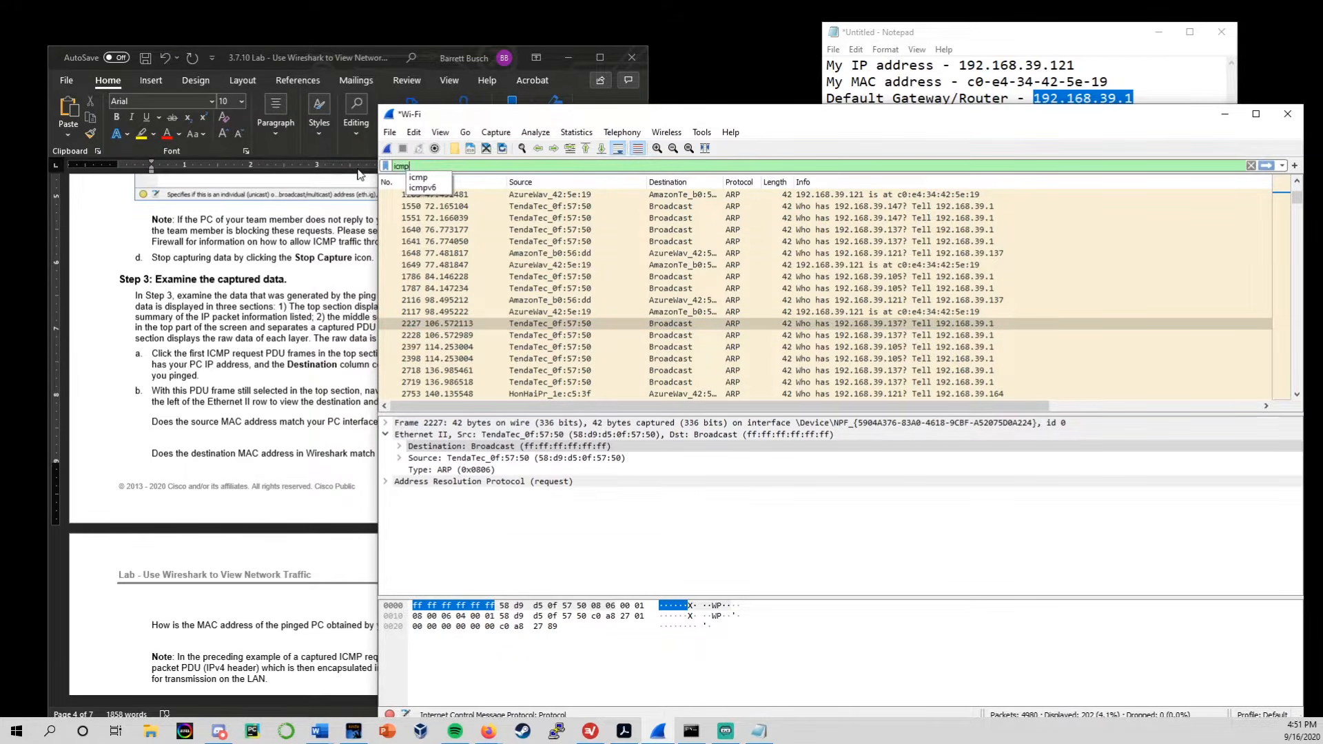
key("Return")
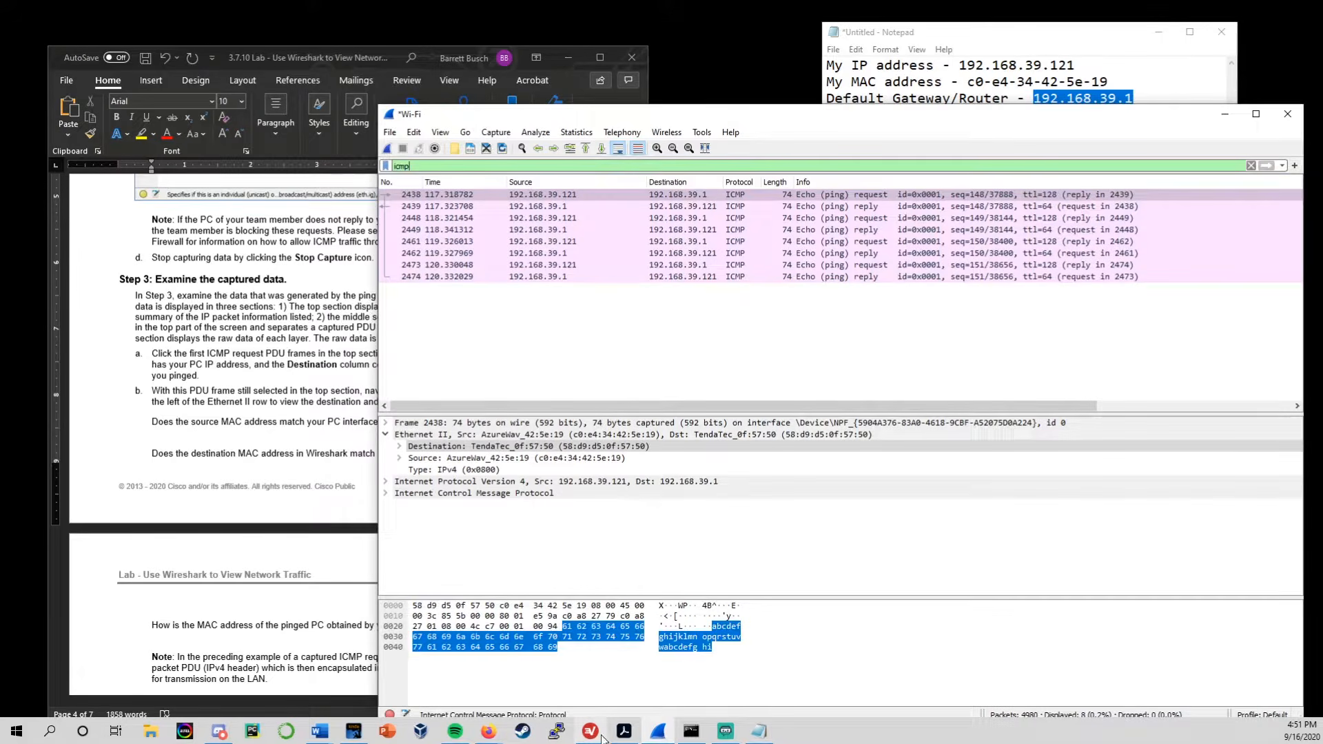
Switch to Command Prompt and run arp -a to list the PC's ARP cache.
left_click(691, 731)
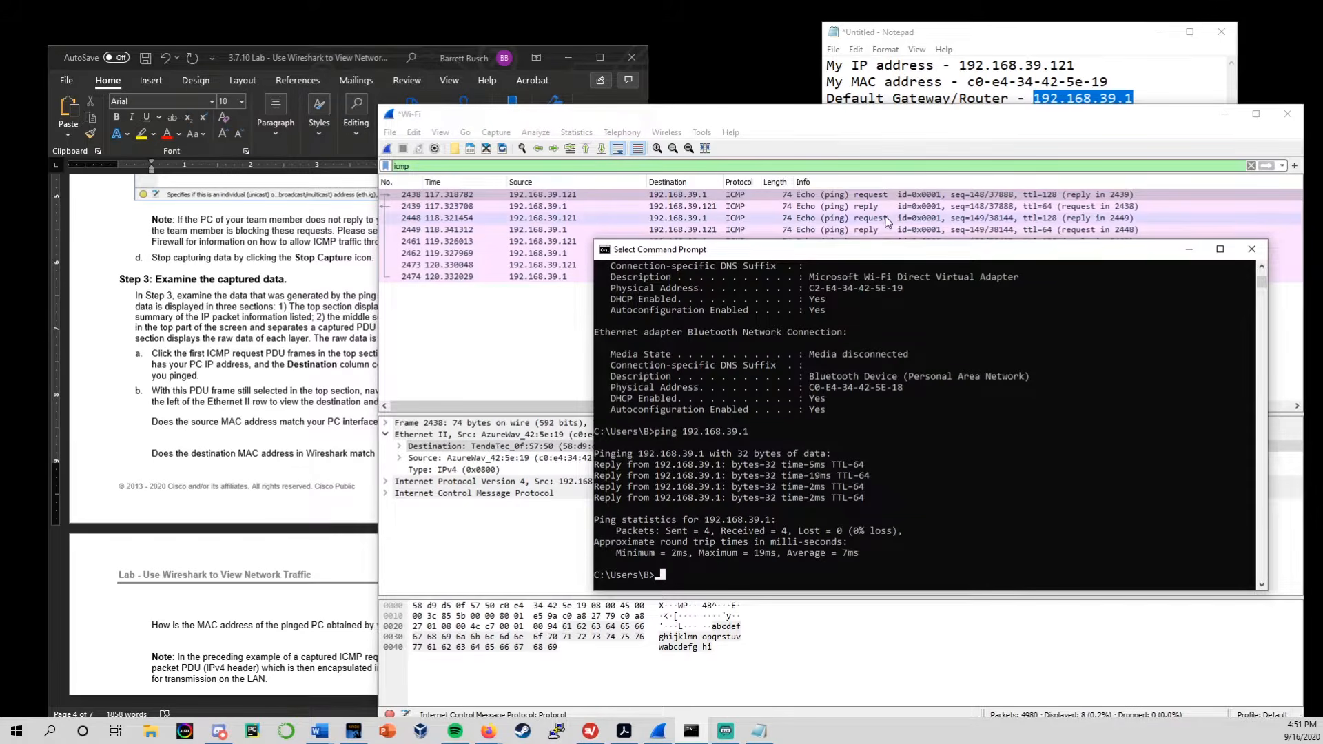
left_click_drag(885, 240, 883, 255)
left_click(319, 340)
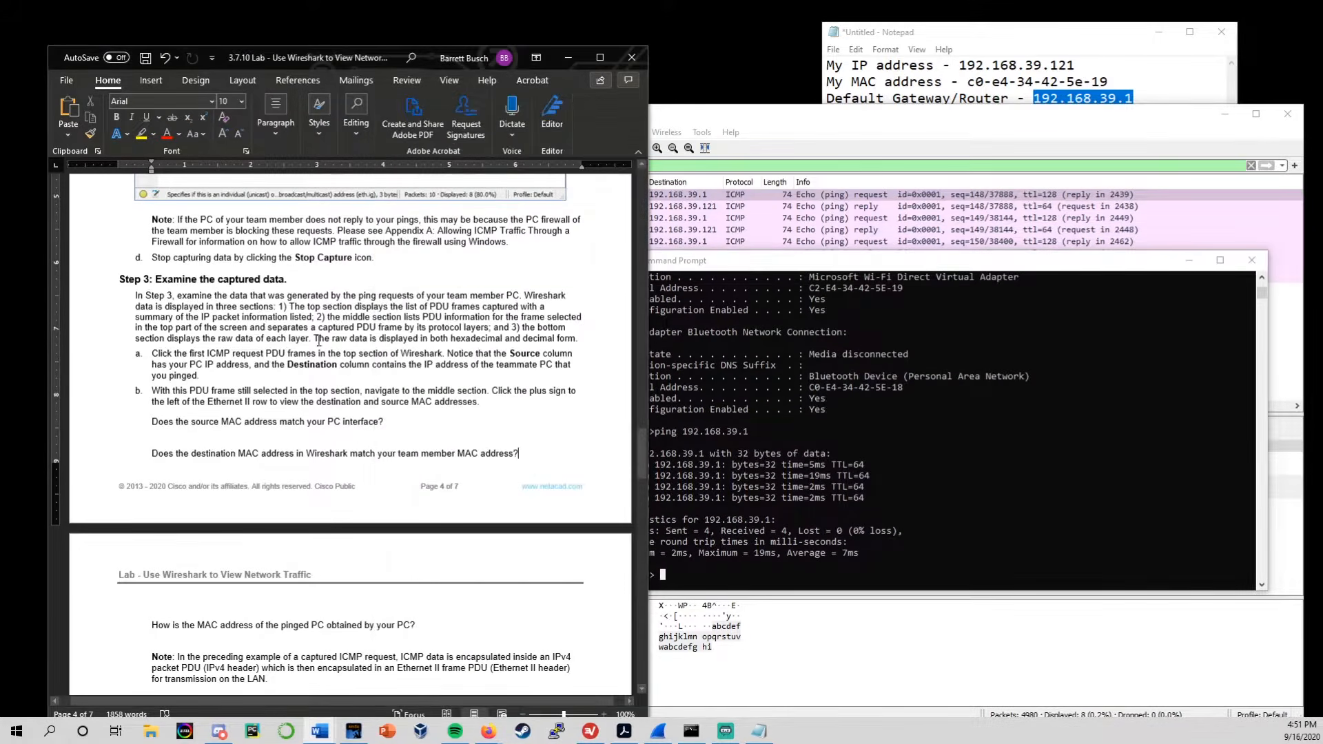
scroll(383, 488, "down", 3)
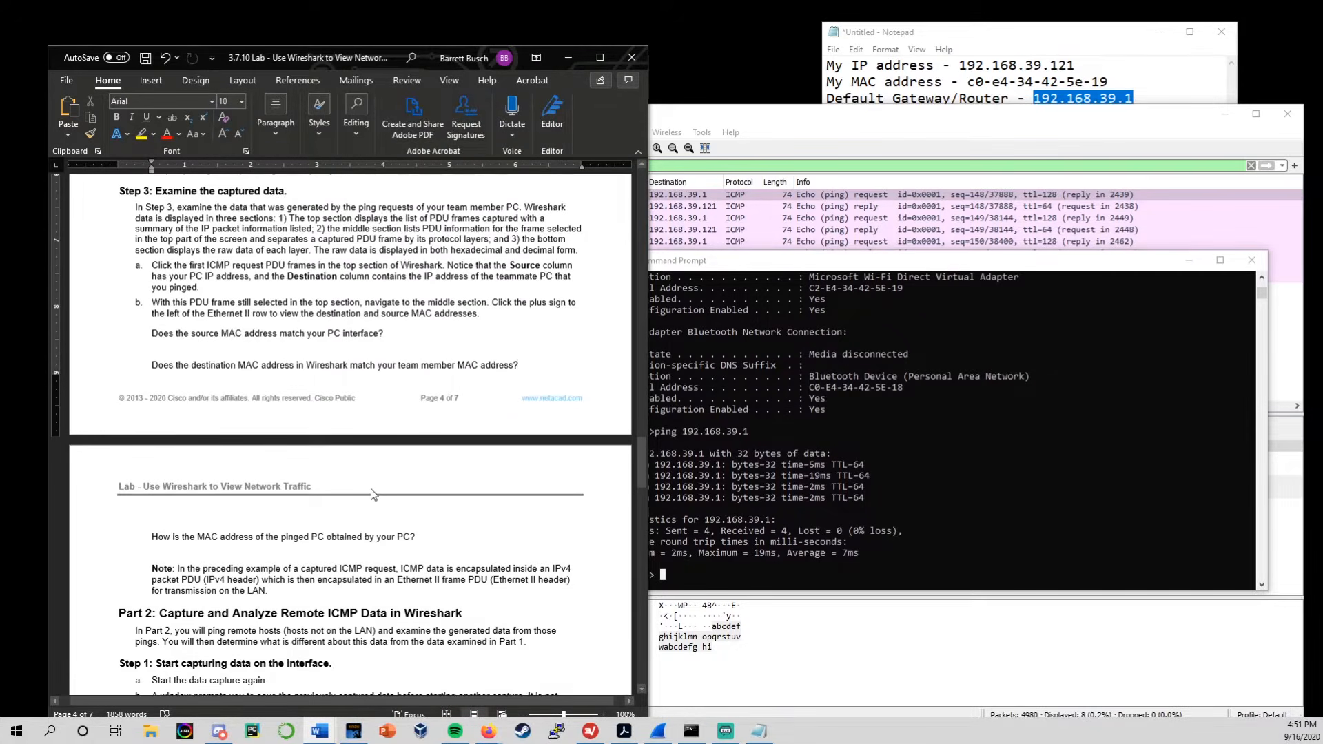
scroll(372, 494, "up", 3)
left_click(705, 579)
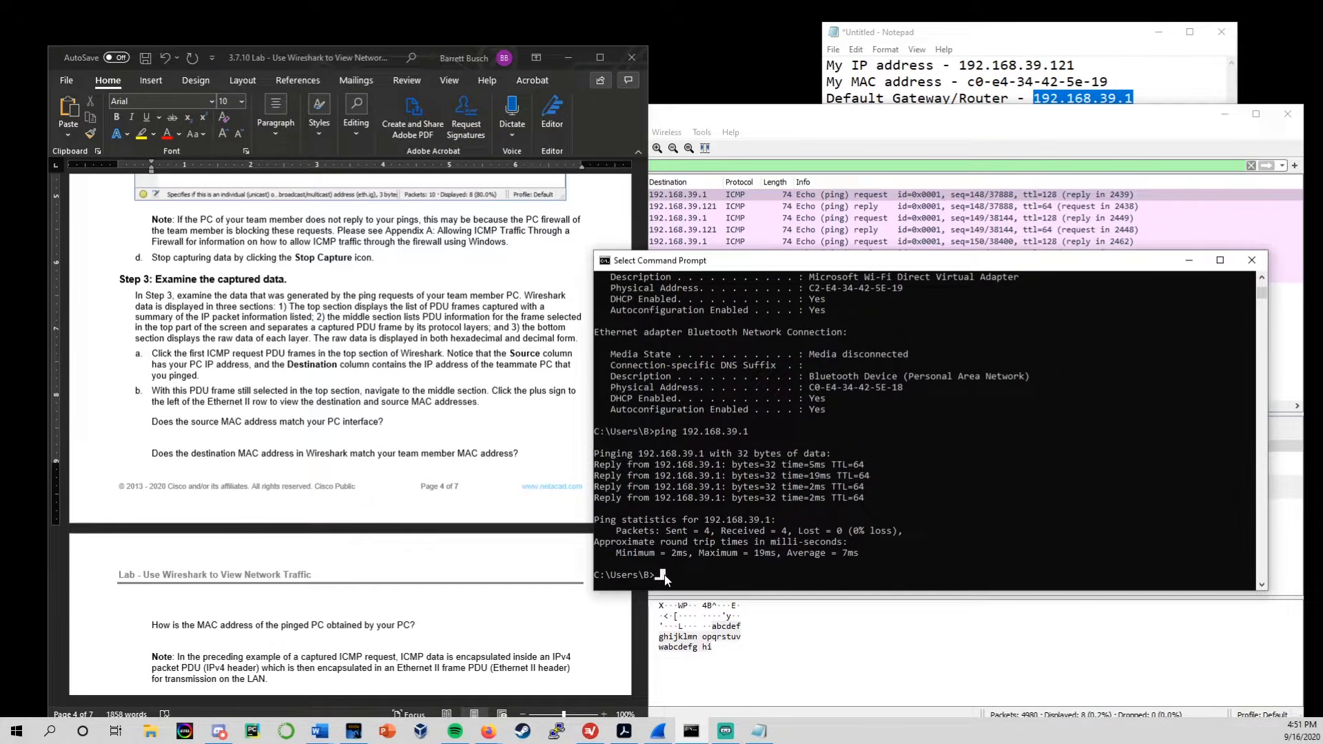
type("arp -a")
key("Return")
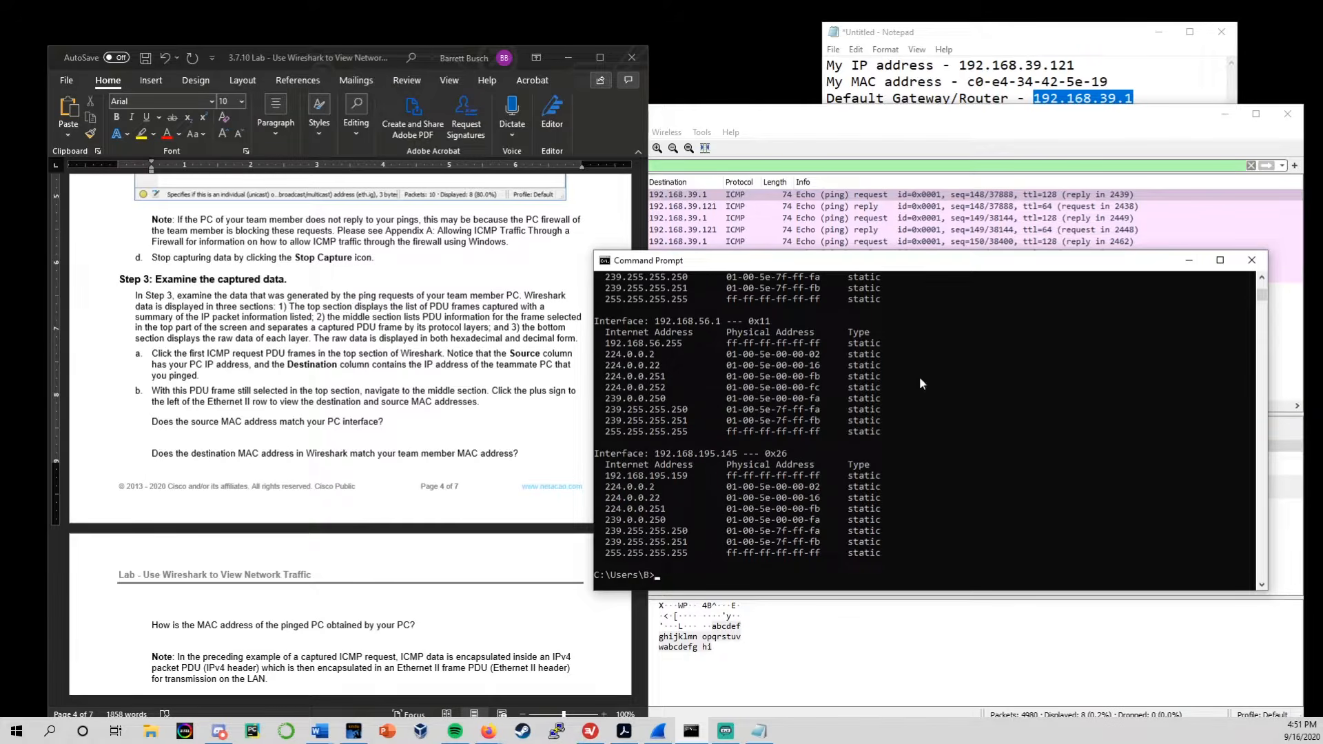
Look through the arp -a output for the address table belonging to the PC's own interface, 192.168.39.121.
scroll(724, 509, "up", 8)
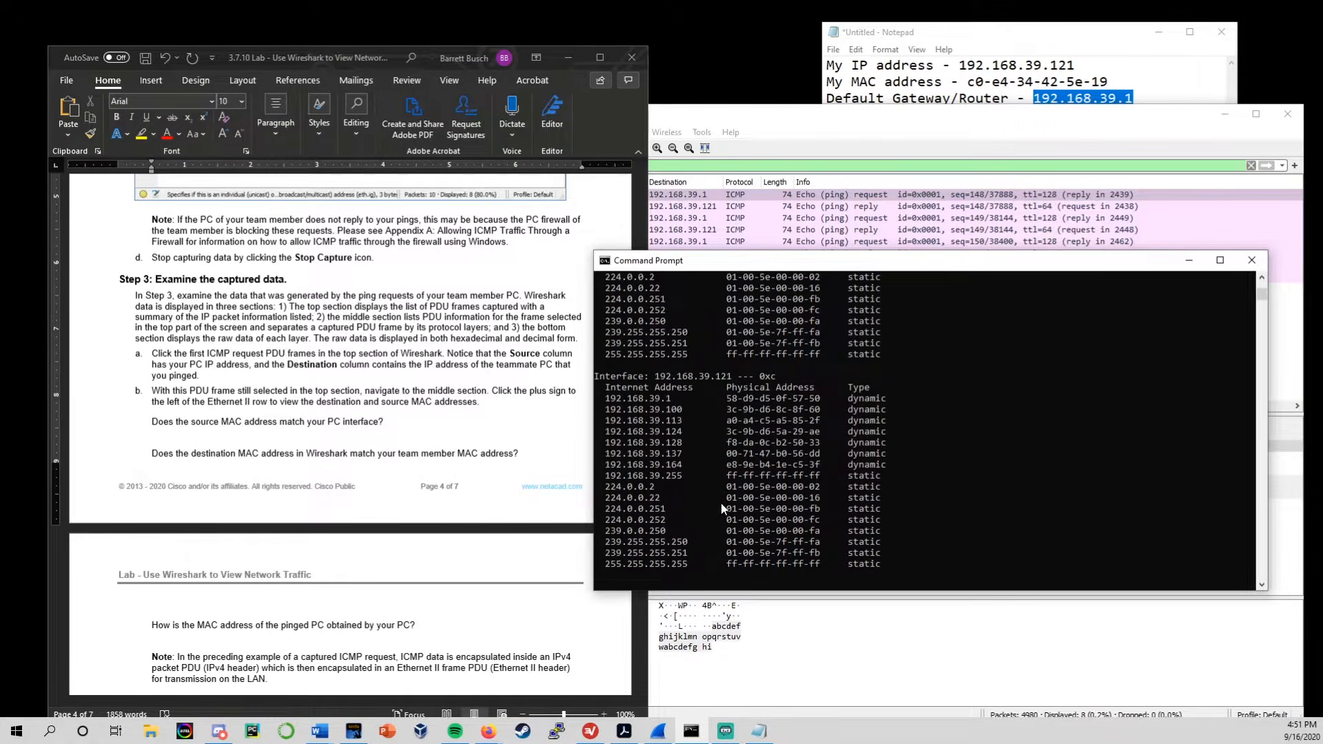
scroll(721, 508, "up", 5)
scroll(721, 503, "up", 5)
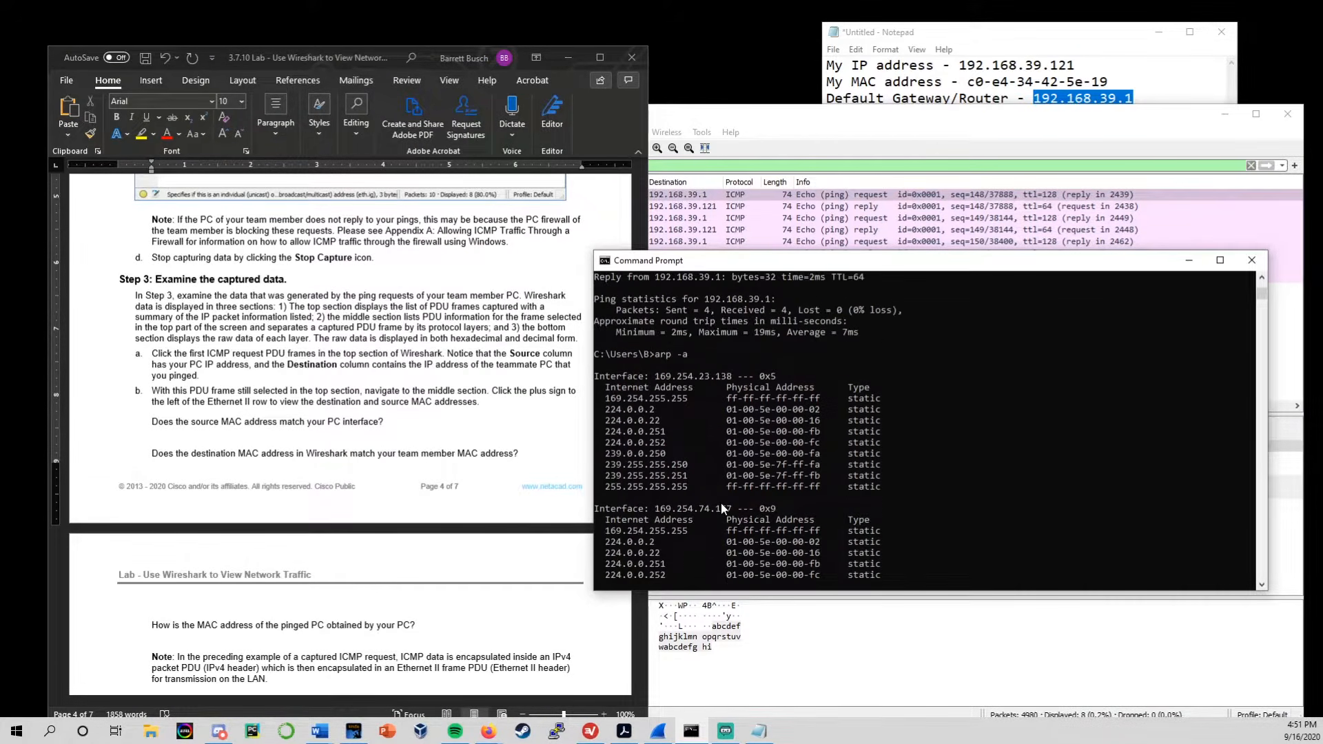
scroll(721, 503, "down", 6)
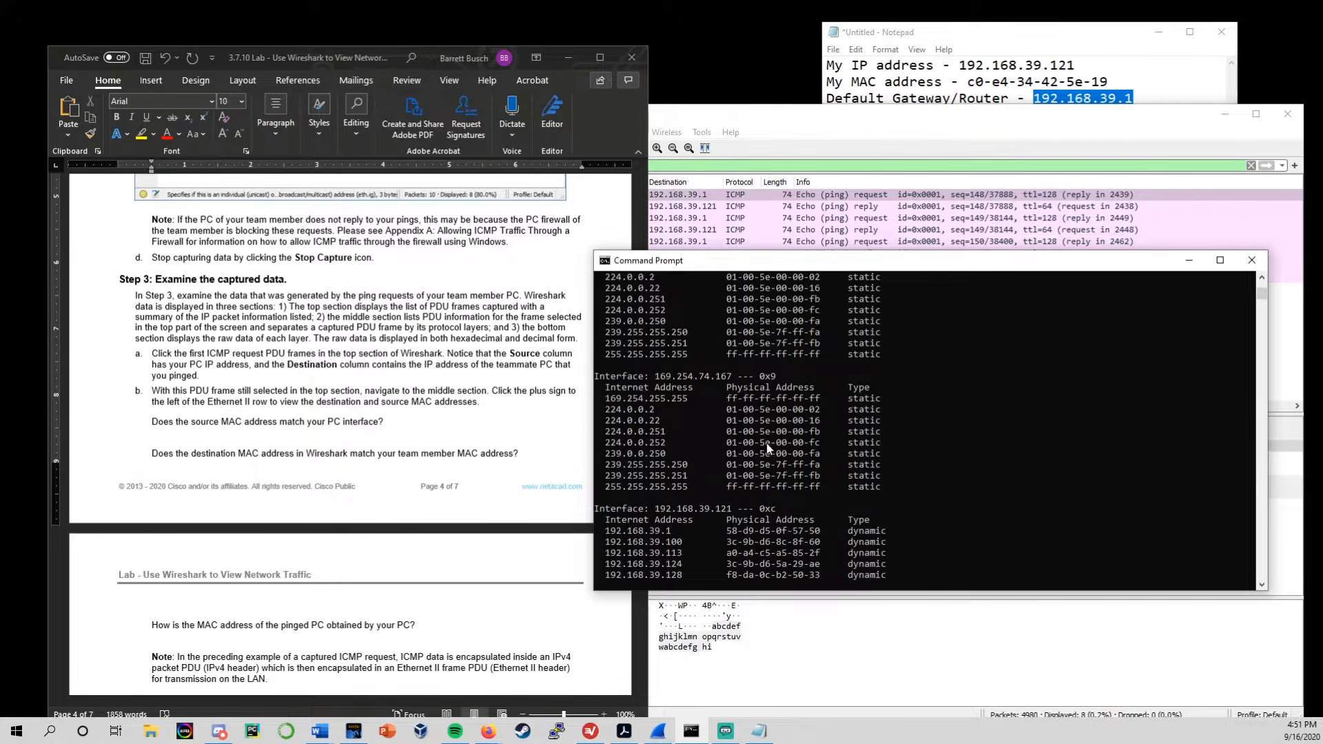
scroll(743, 465, "down", 2)
scroll(738, 470, "down", 3)
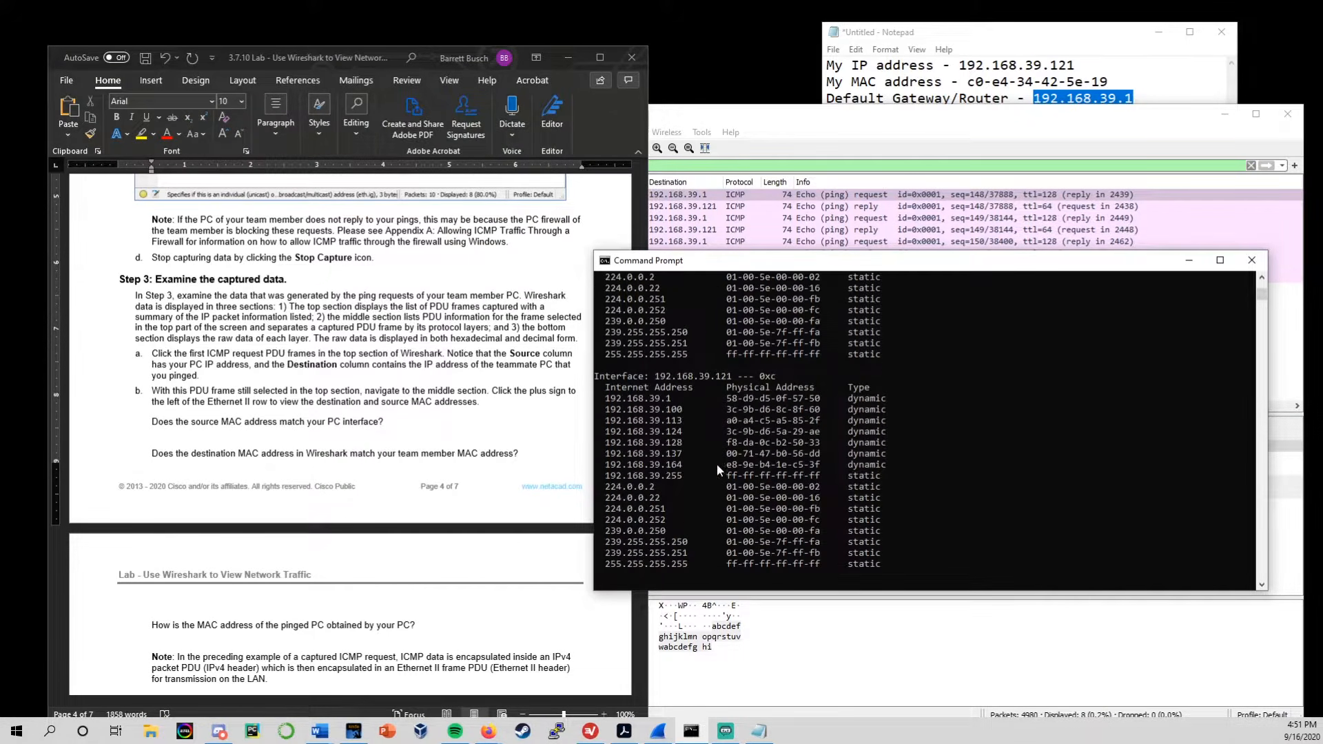
left_click_drag(655, 374, 729, 382)
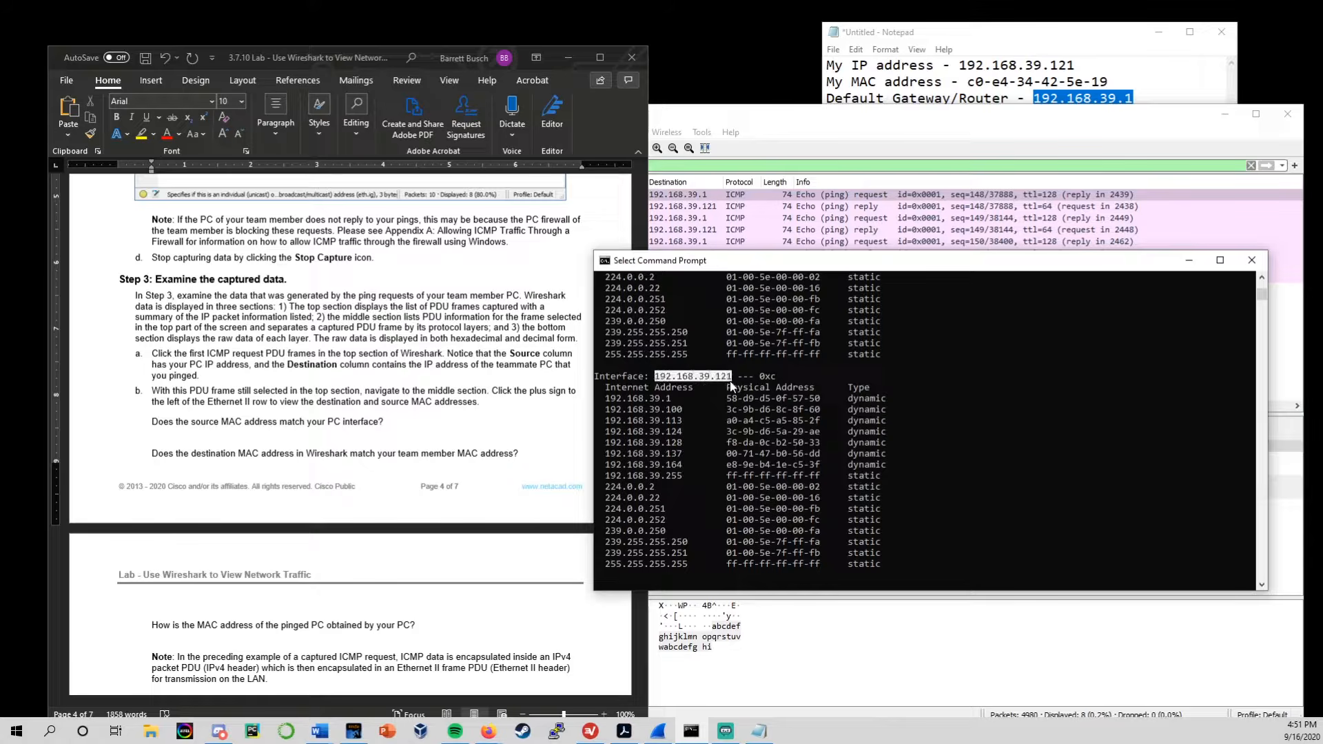
left_click(684, 488)
Compare the default gateway's IP and physical address in the ARP table with the router addresses noted in Notepad.
left_click(1102, 39)
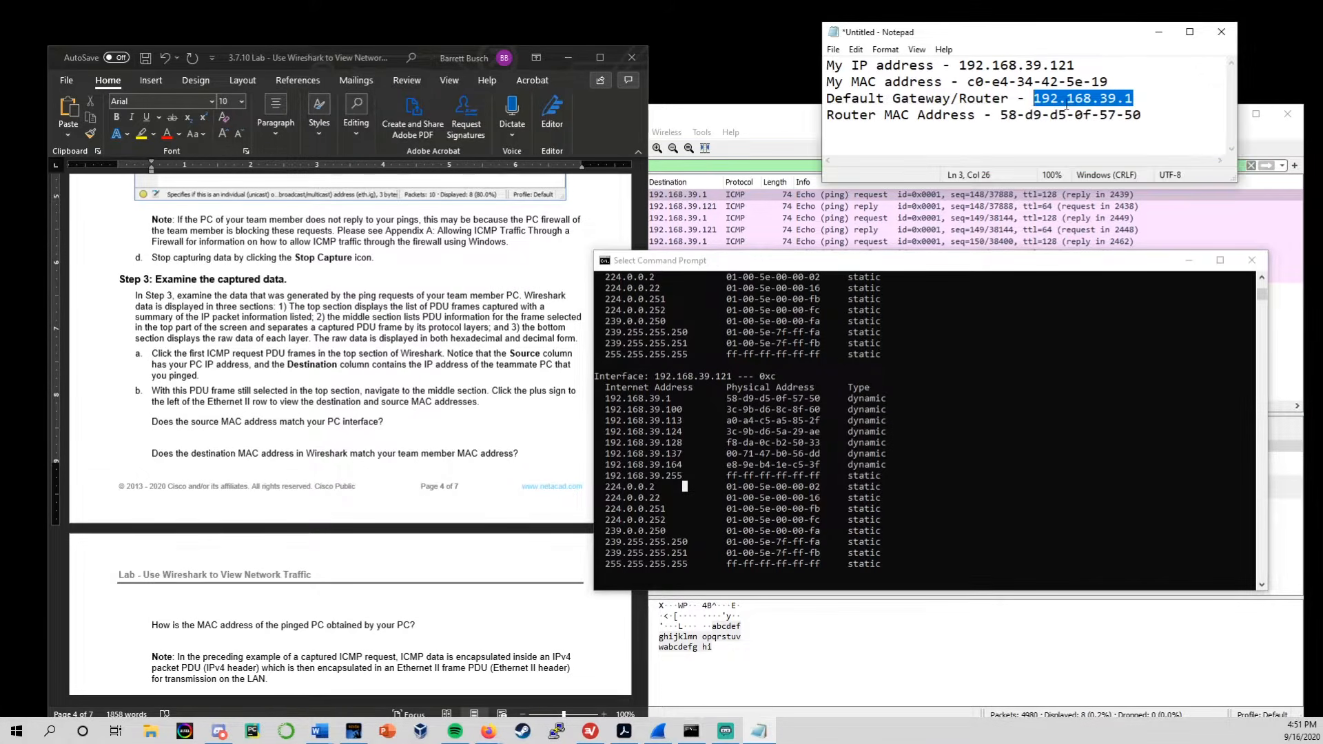
left_click_drag(1026, 98, 1137, 94)
left_click(673, 397)
left_click_drag(673, 398, 610, 399)
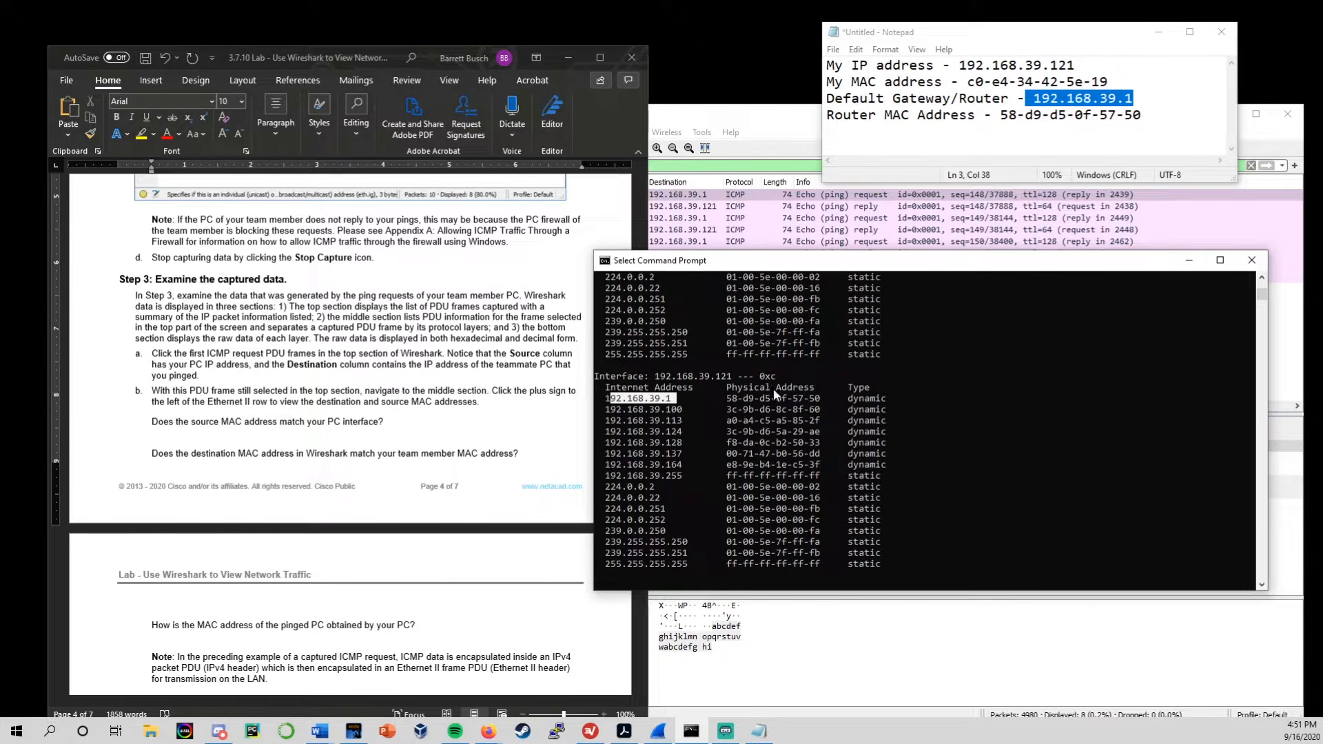
left_click_drag(727, 397, 818, 404)
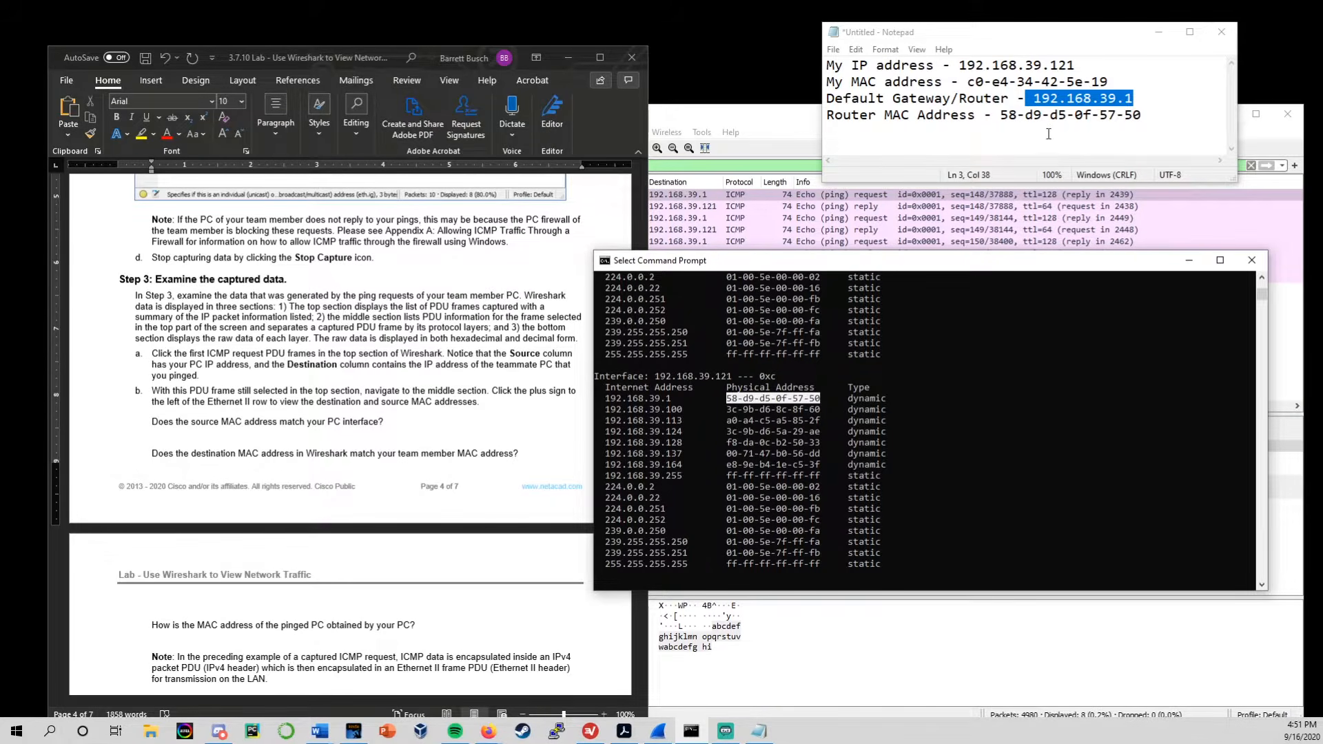
left_click_drag(1003, 117, 1149, 117)
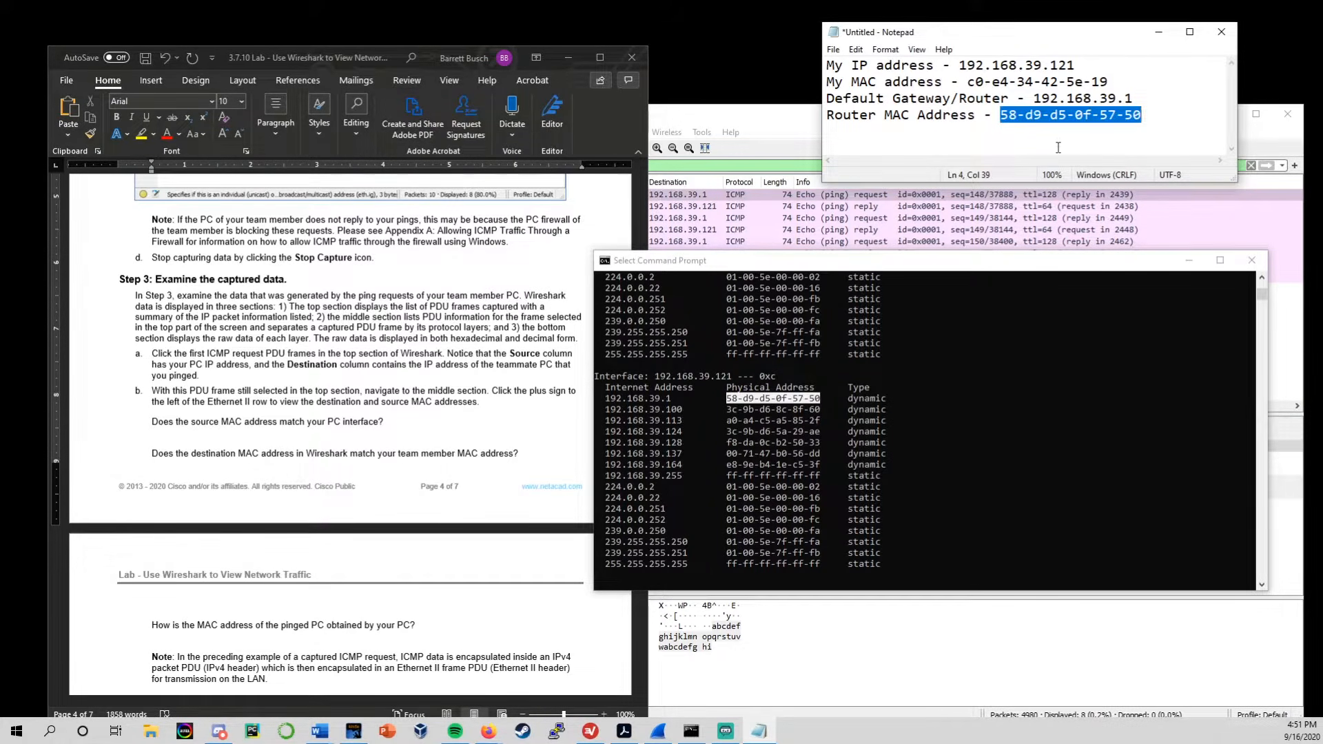
left_click_drag(1059, 147, 1050, 149)
Reread the worksheet's Step 3 MAC address questions, including how the pinged PC's MAC address is obtained.
left_click(812, 143)
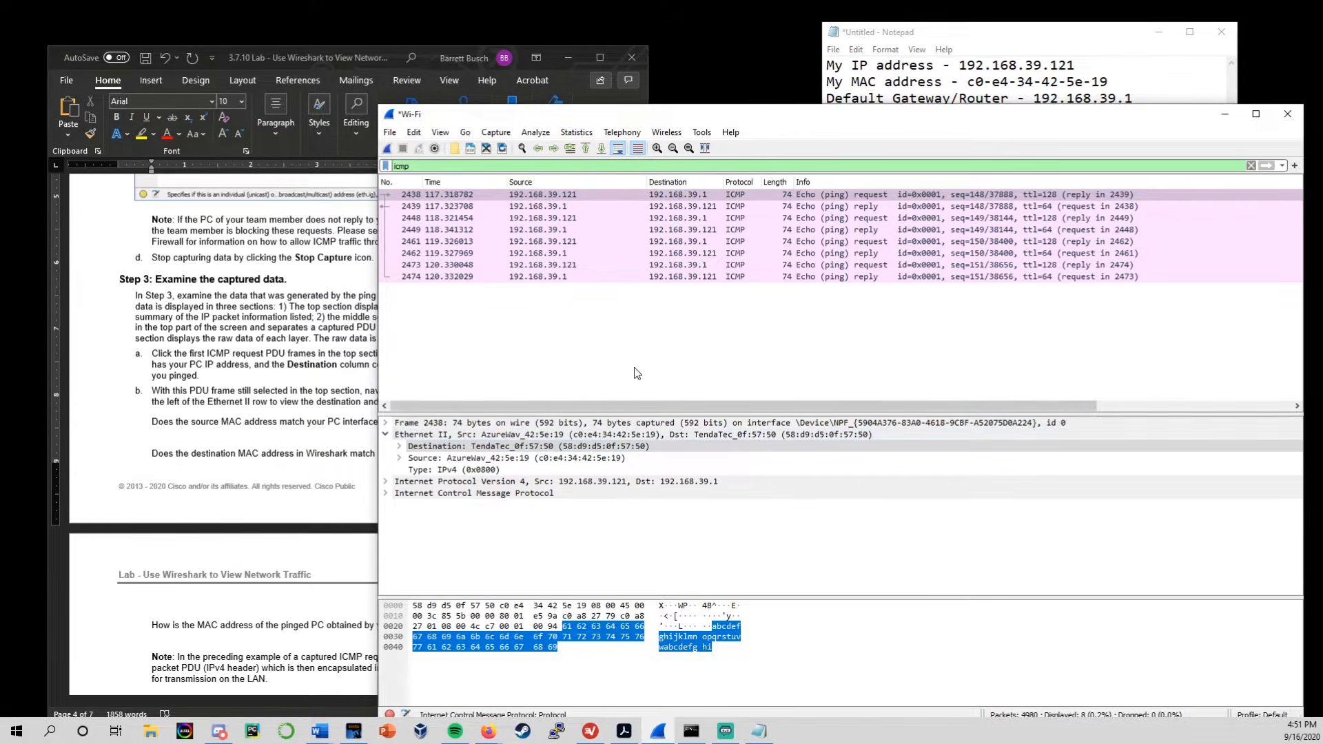
left_click(650, 378)
left_click(311, 441)
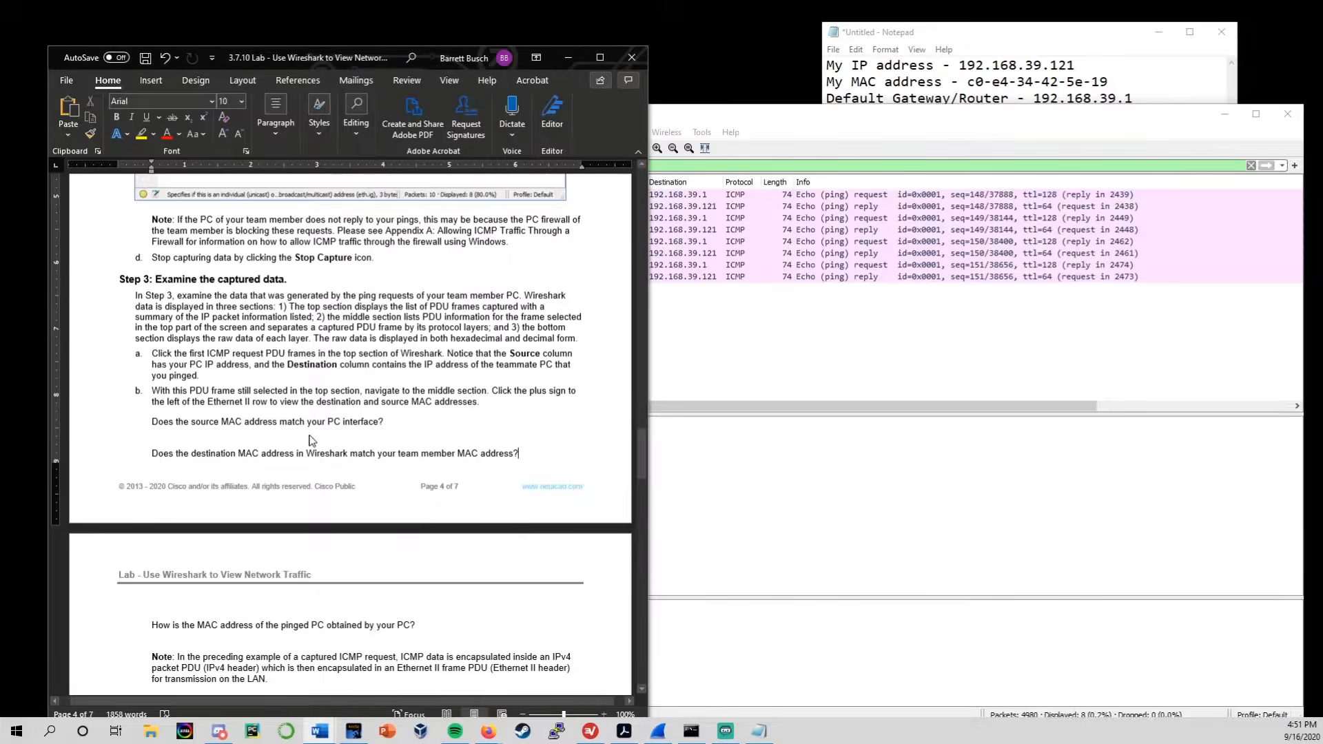
left_click(153, 440)
scroll(631, 588, "down", 1)
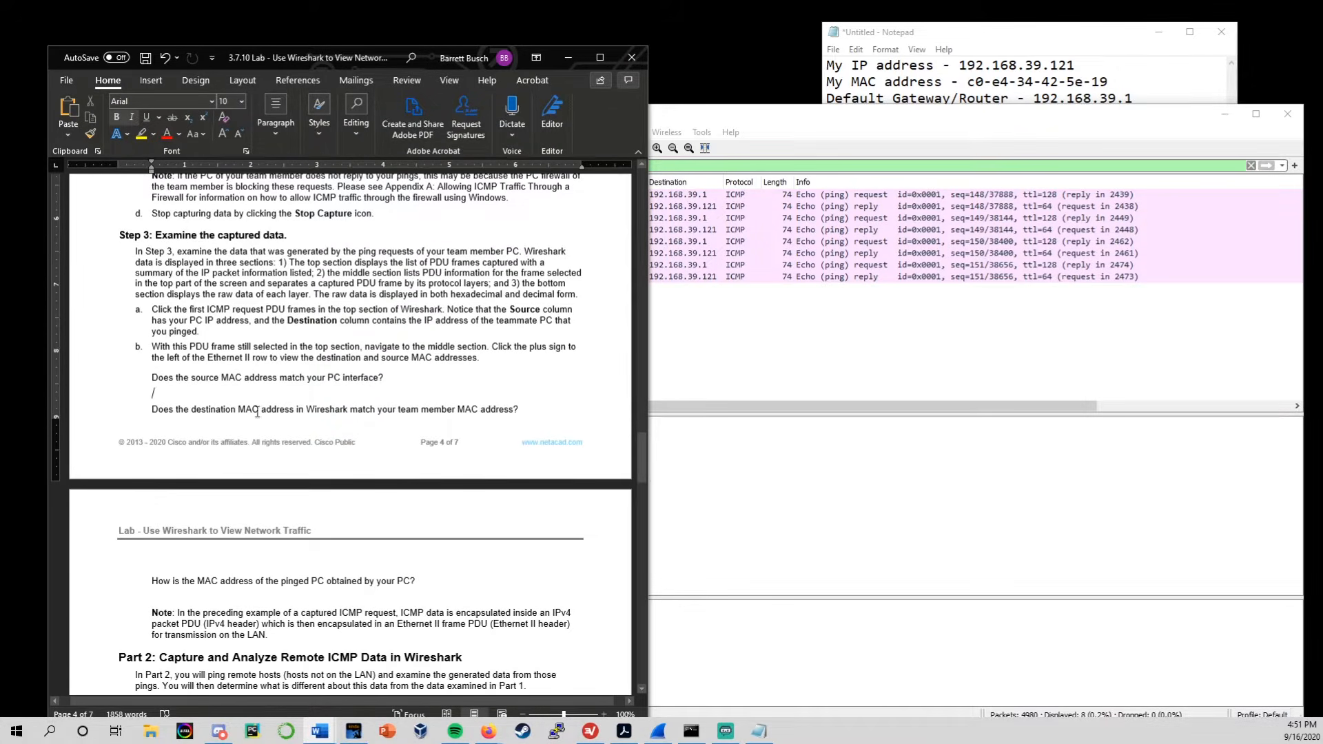
left_click(855, 374)
left_click(259, 405)
scroll(269, 489, "down", 4)
scroll(281, 502, "down", 1)
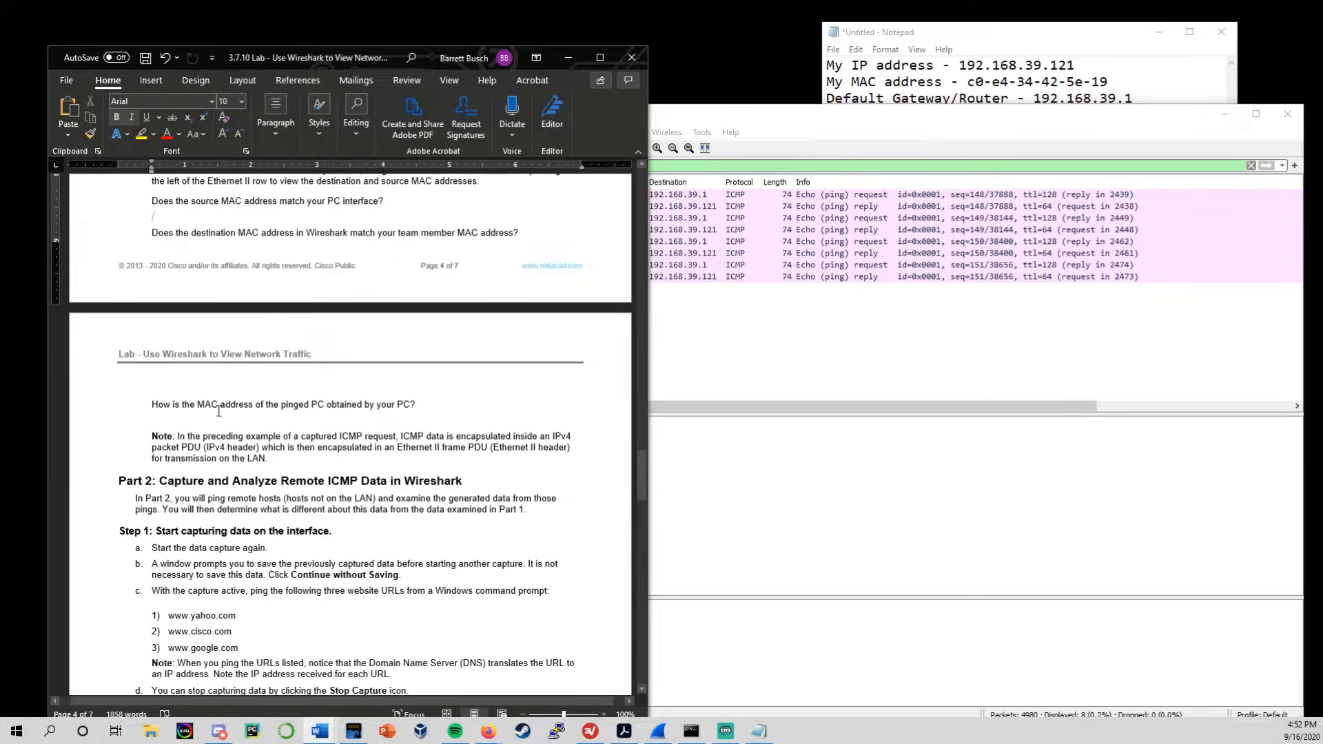
left_click_drag(153, 404, 432, 405)
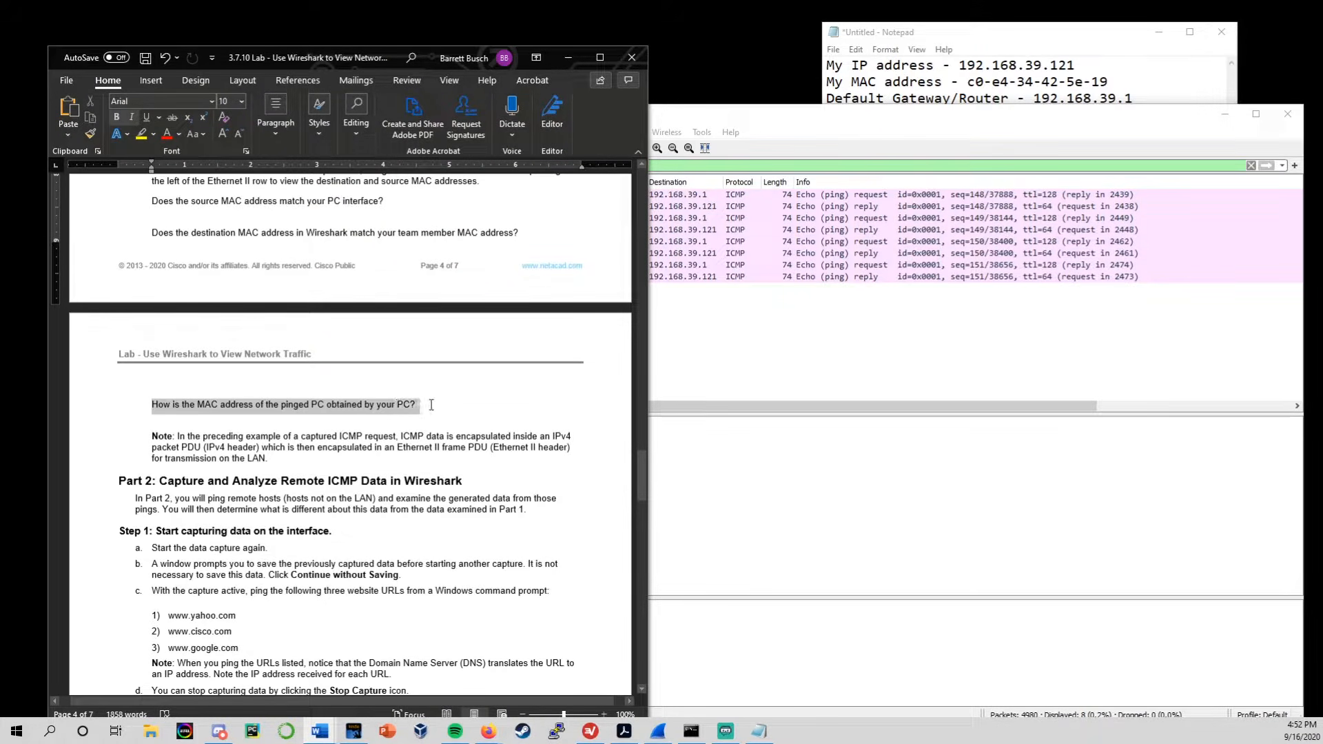
left_click(358, 427)
scroll(357, 427, "down", 3)
scroll(358, 428, "down", 6)
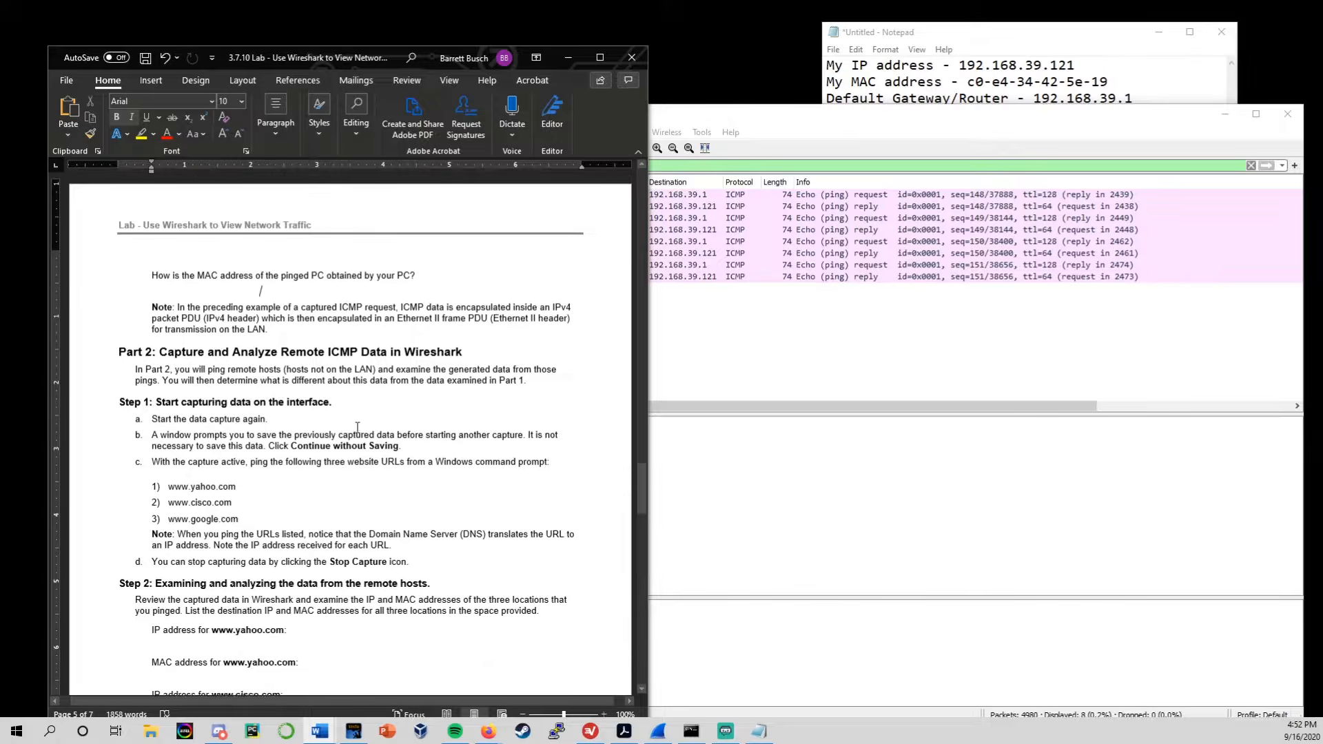
scroll(358, 428, "up", 7)
left_click(1081, 338)
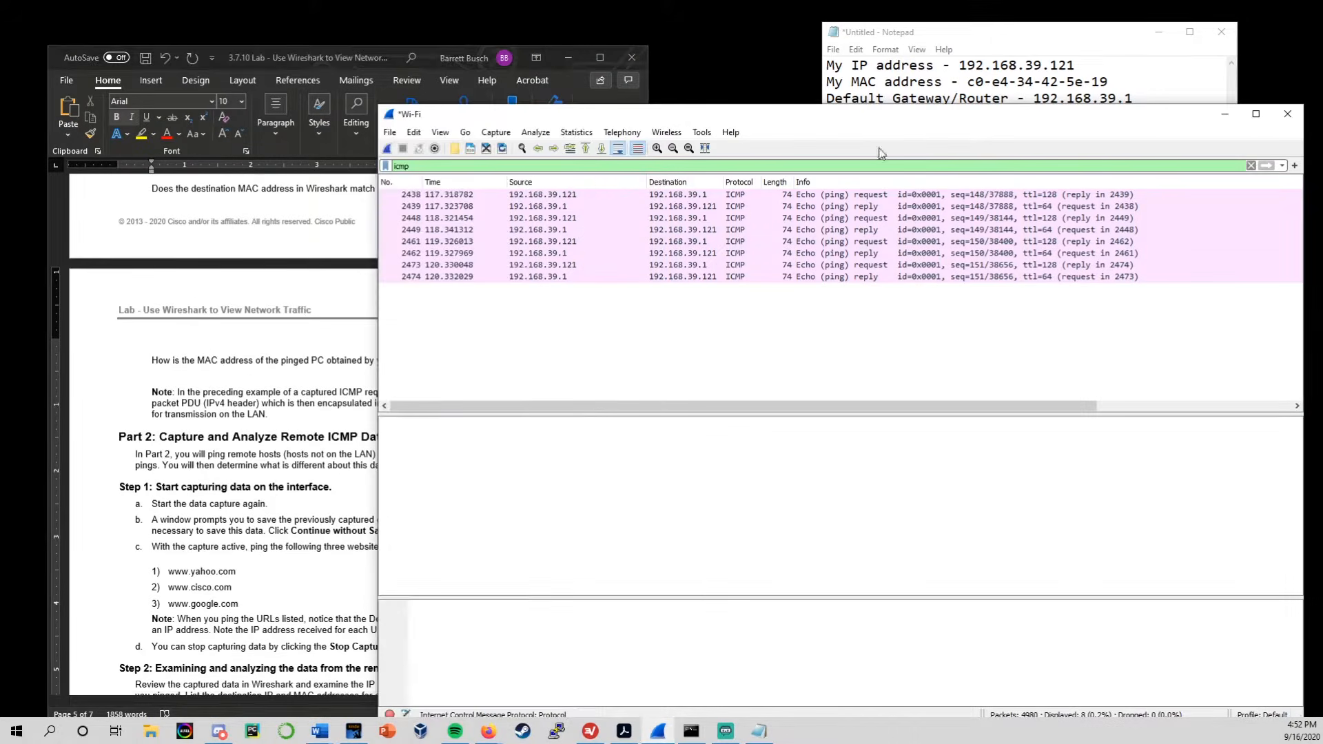
left_click(281, 496)
scroll(281, 496, "down", 3)
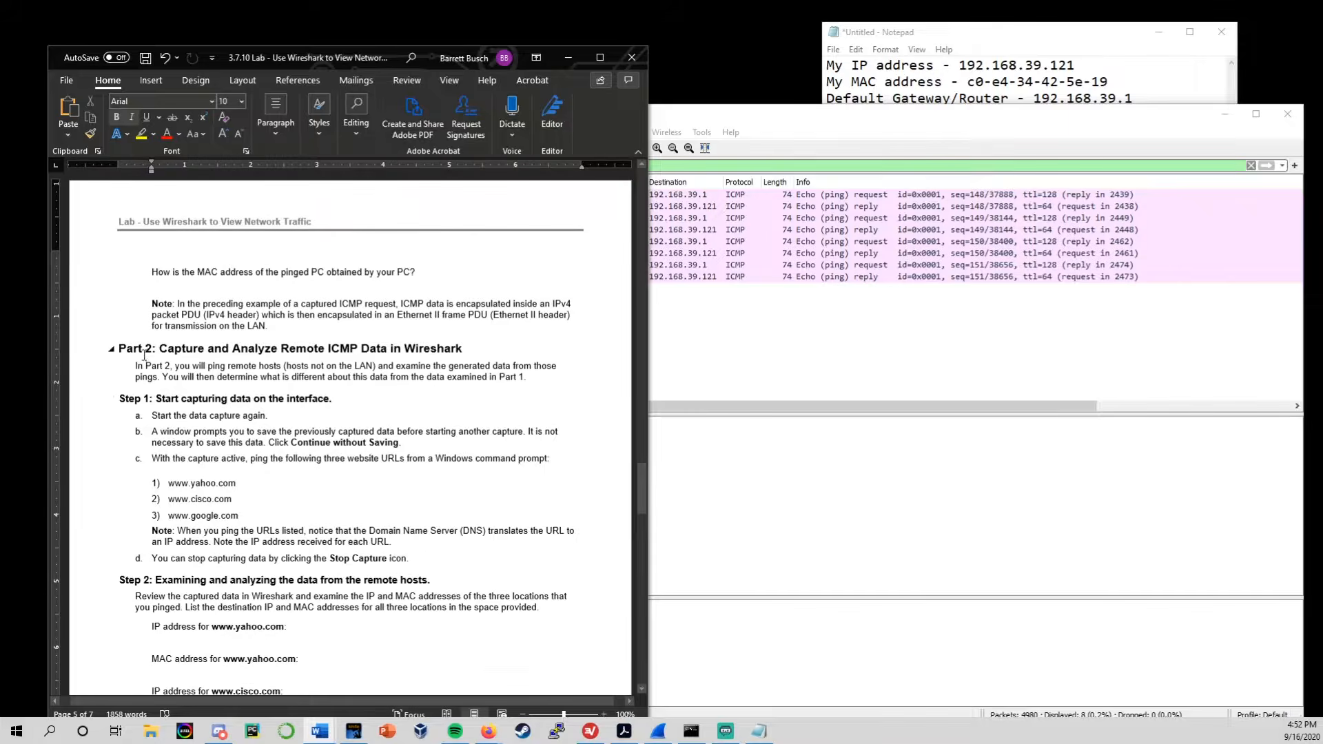
left_click_drag(167, 348, 434, 348)
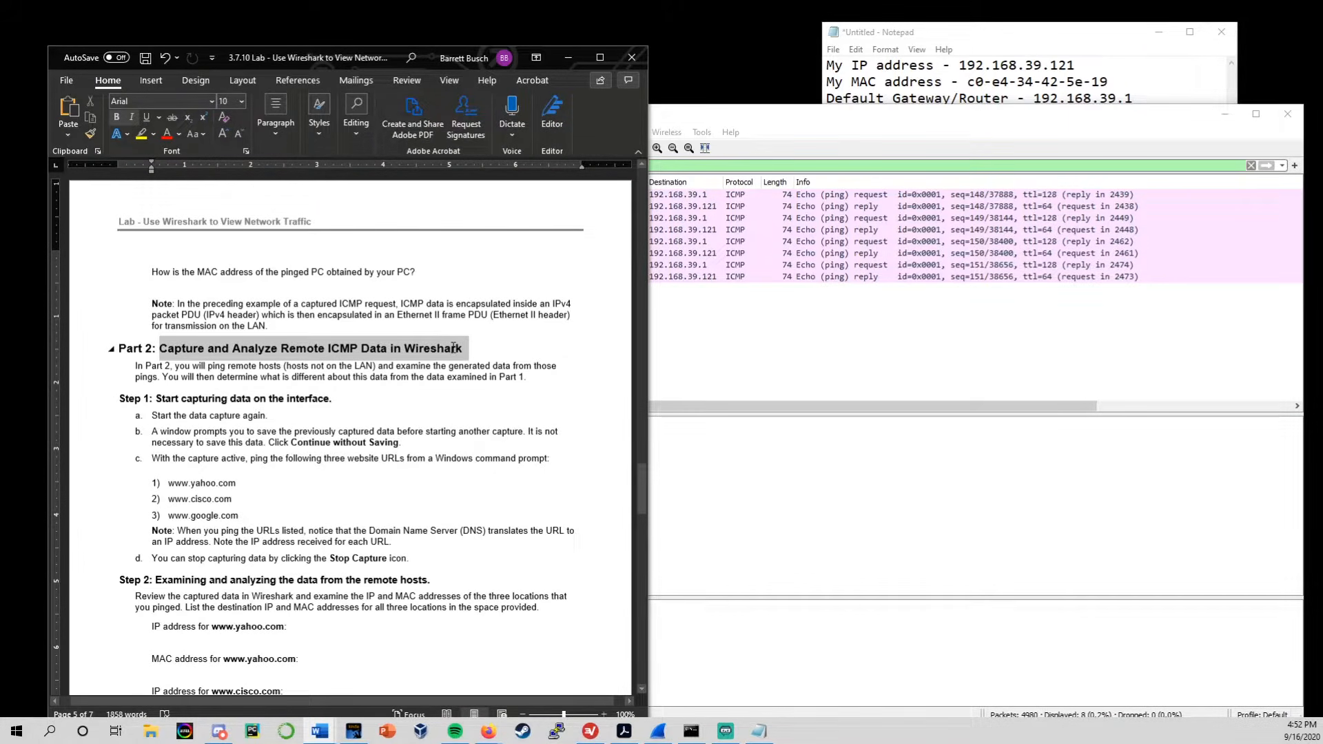
left_click_drag(243, 517, 136, 492)
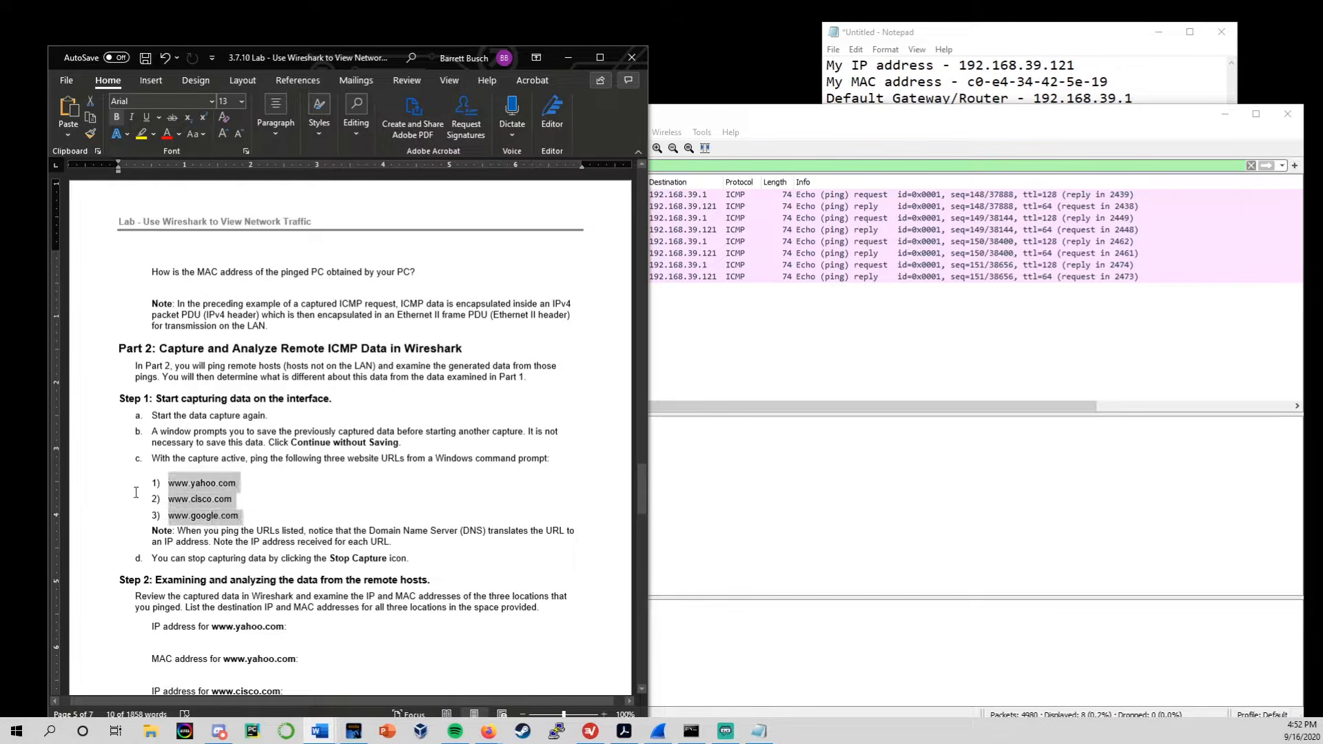
left_click(250, 484)
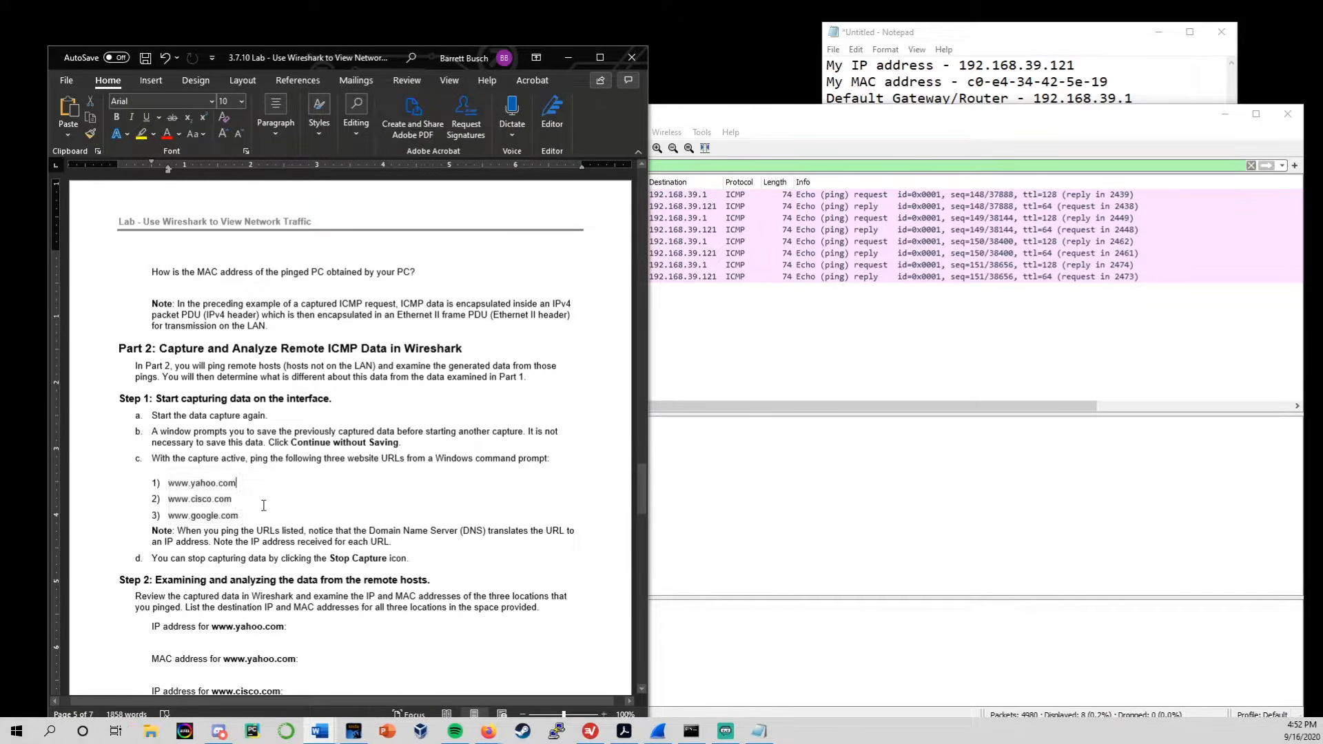
scroll(262, 488, "down", 4)
Clear the icmp display filter in Wireshark and start a new Wi-Fi capture without saving the earlier packets.
left_click(858, 378)
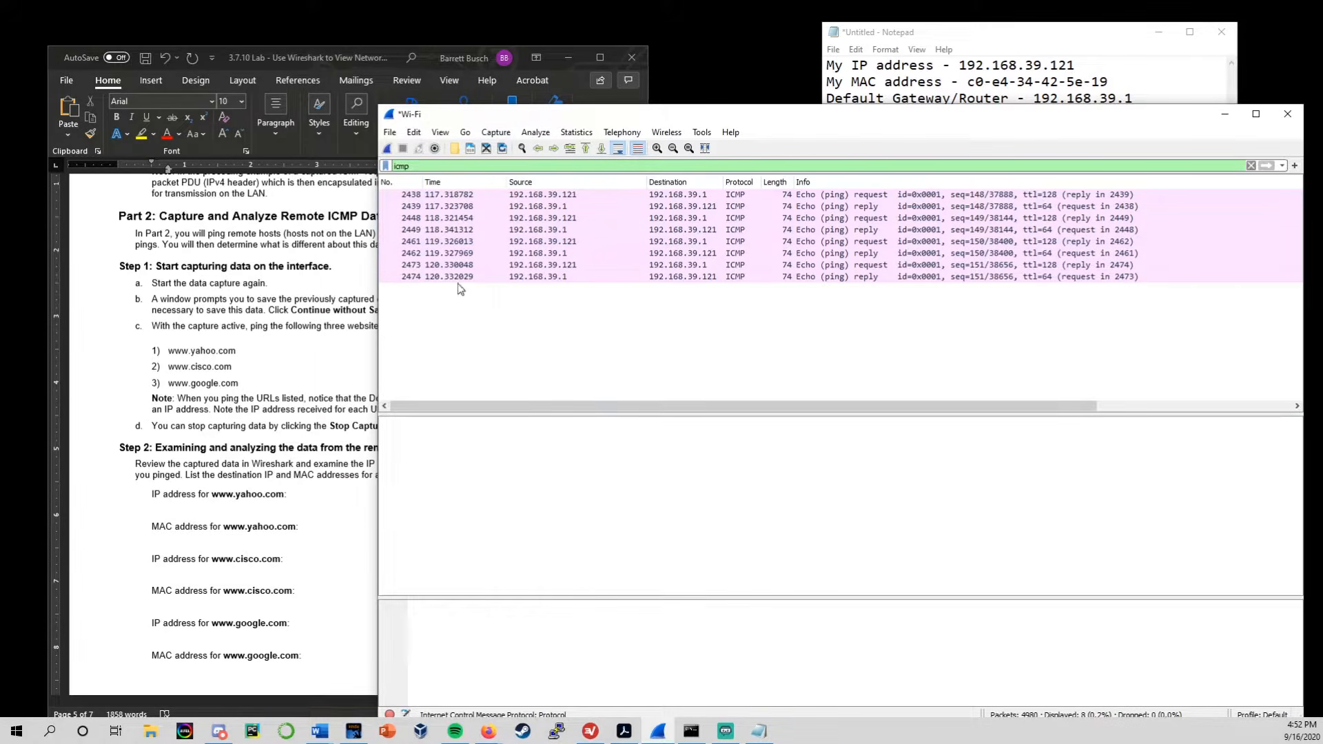
left_click(1251, 166)
left_click(496, 132)
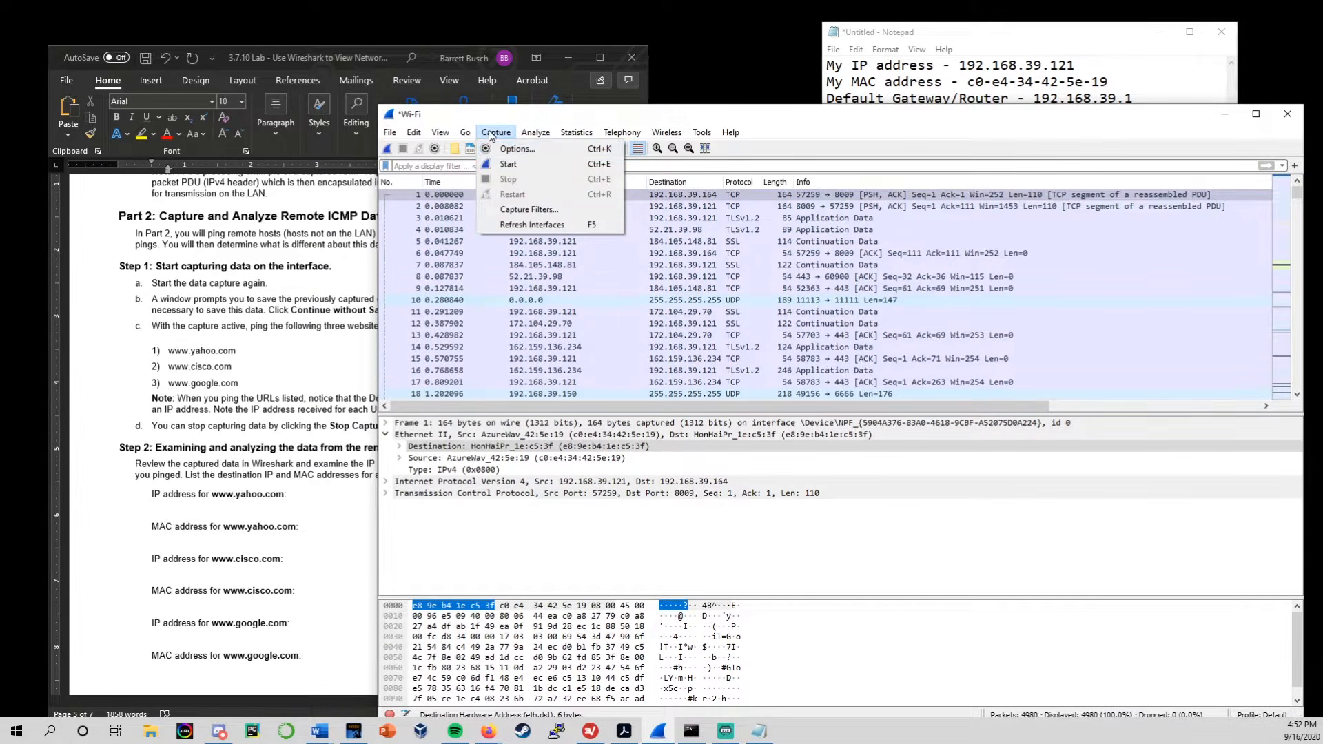
left_click(514, 164)
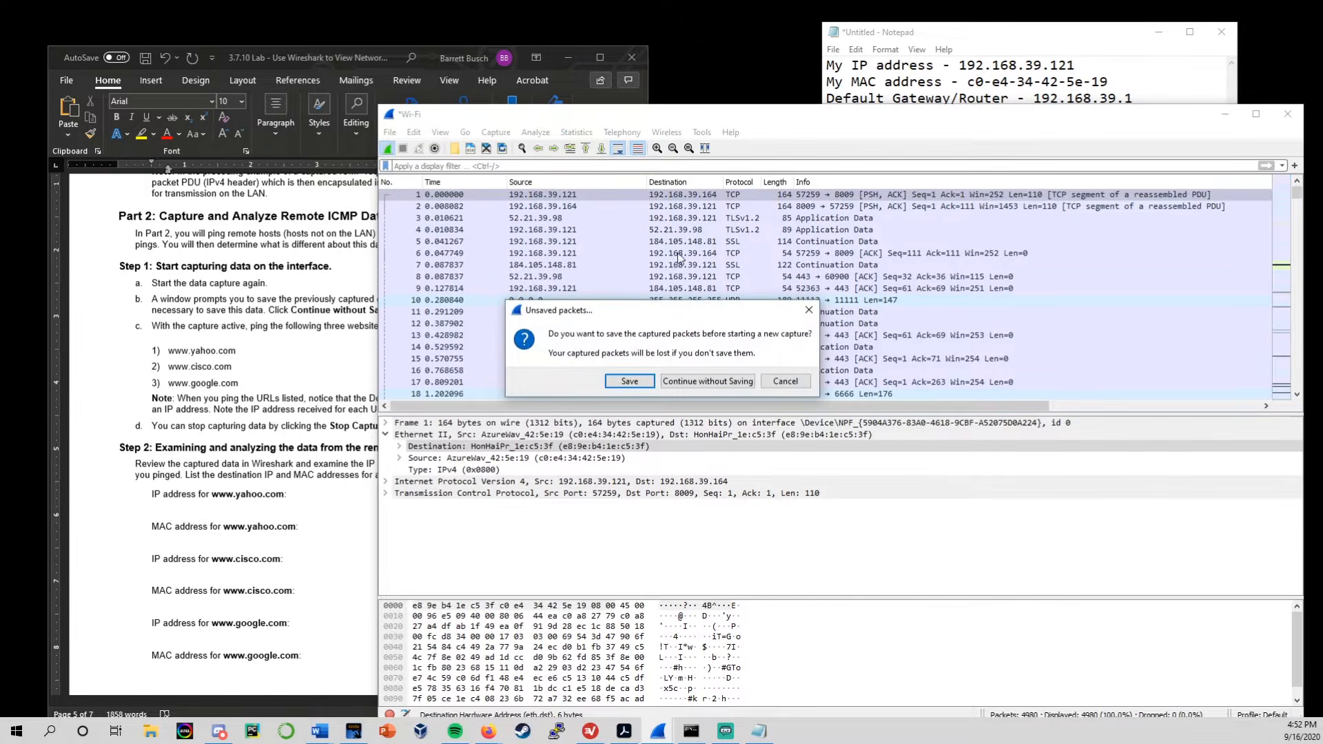
left_click(722, 383)
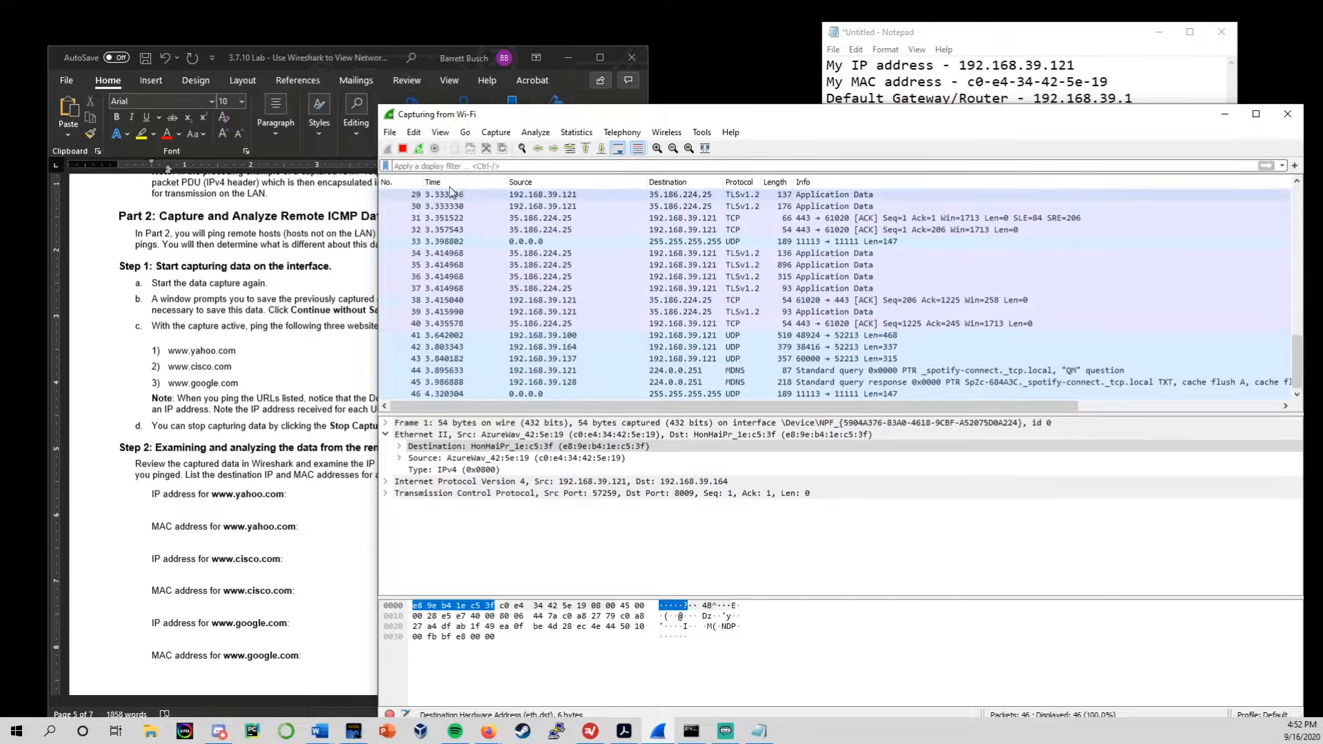
Apply an icmp display filter to the running Wi-Fi capture.
left_click(482, 165)
type("ic")
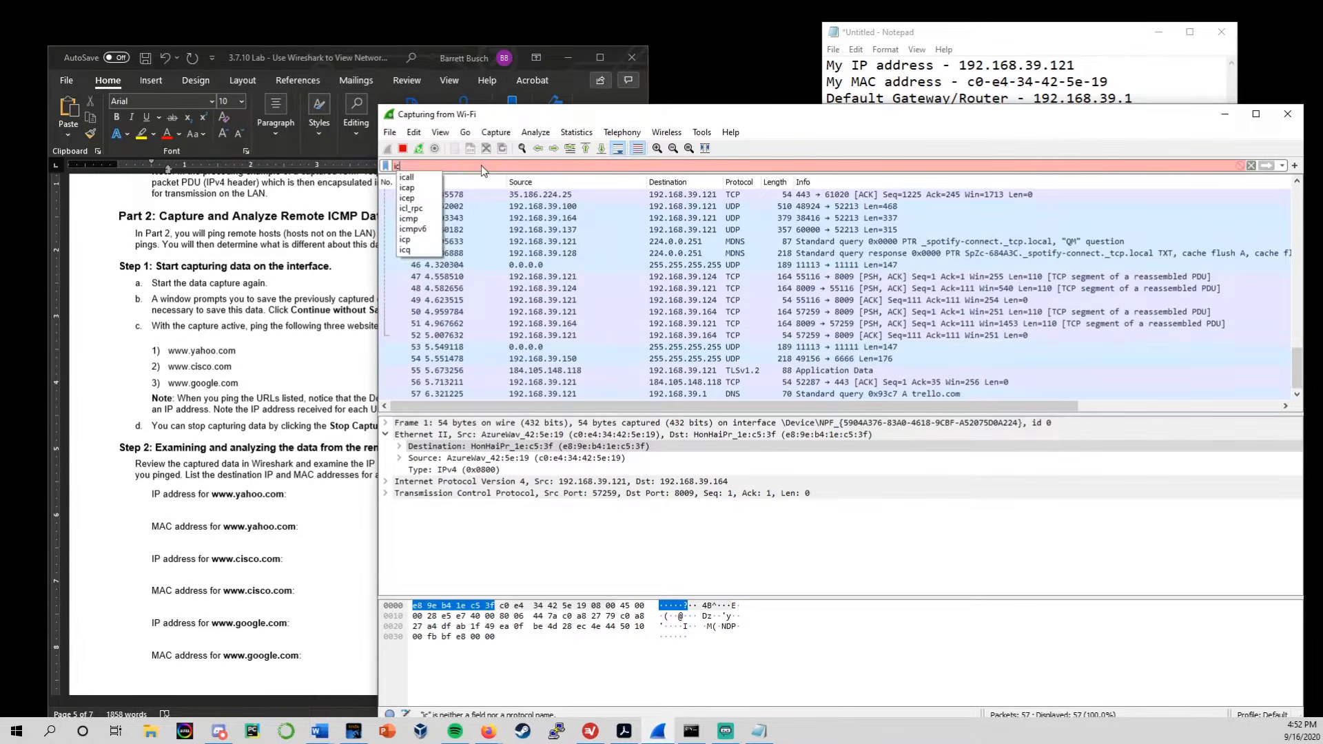
type("mp")
key("Return")
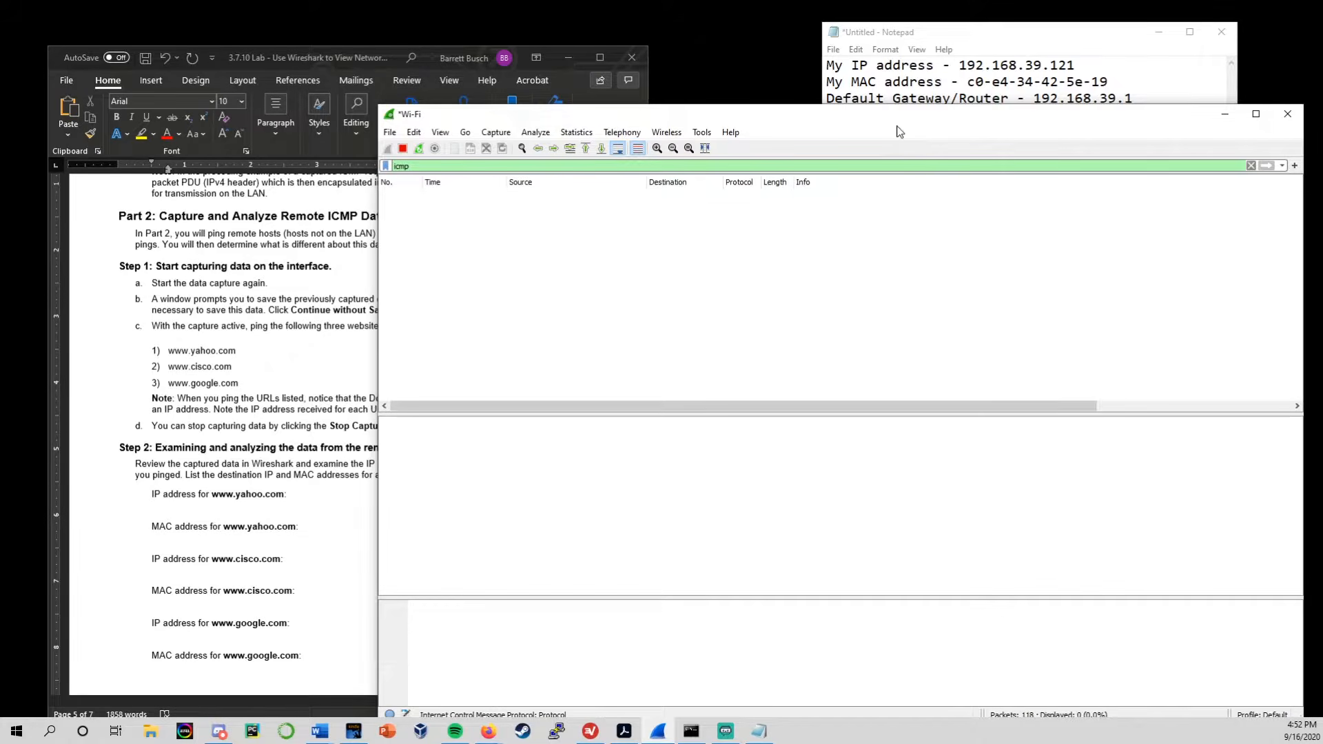
Switch to Command Prompt and clear the old ARP output with cls.
left_click(691, 730)
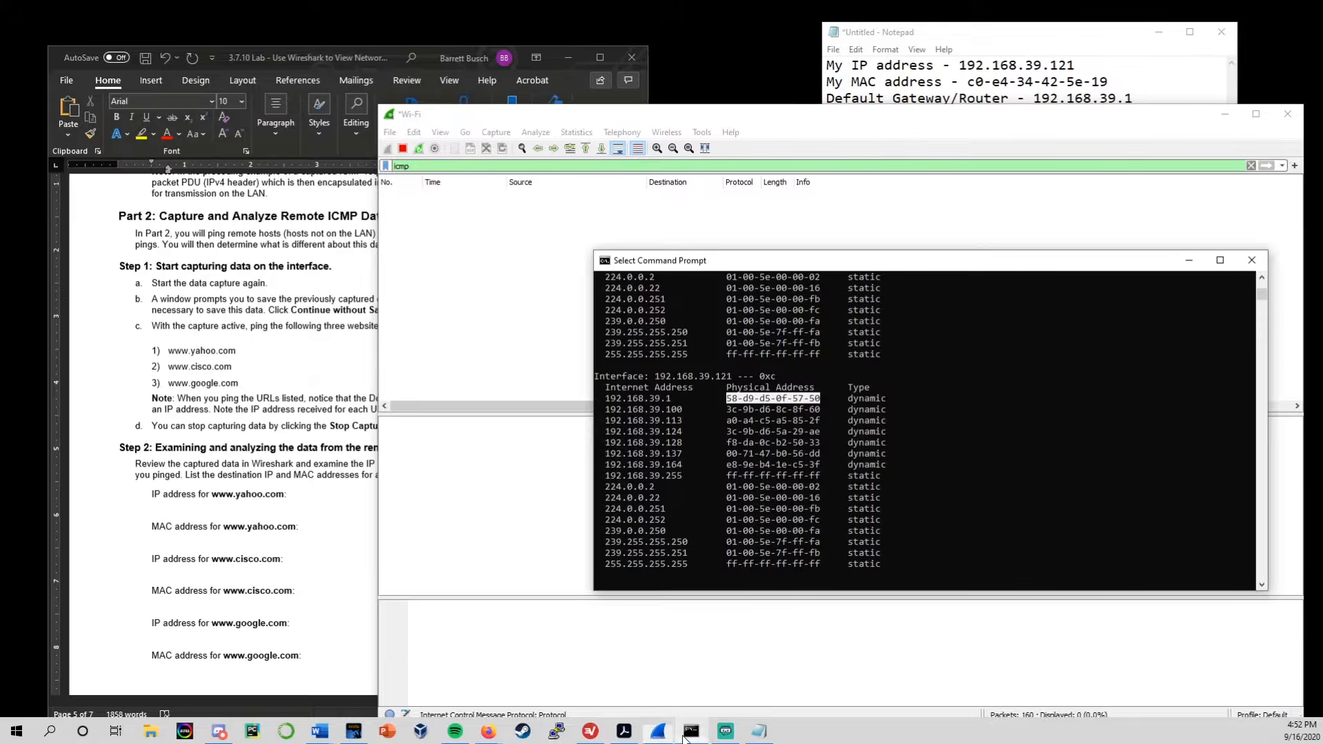
left_click_drag(864, 266, 836, 253)
scroll(718, 449, "down", 7)
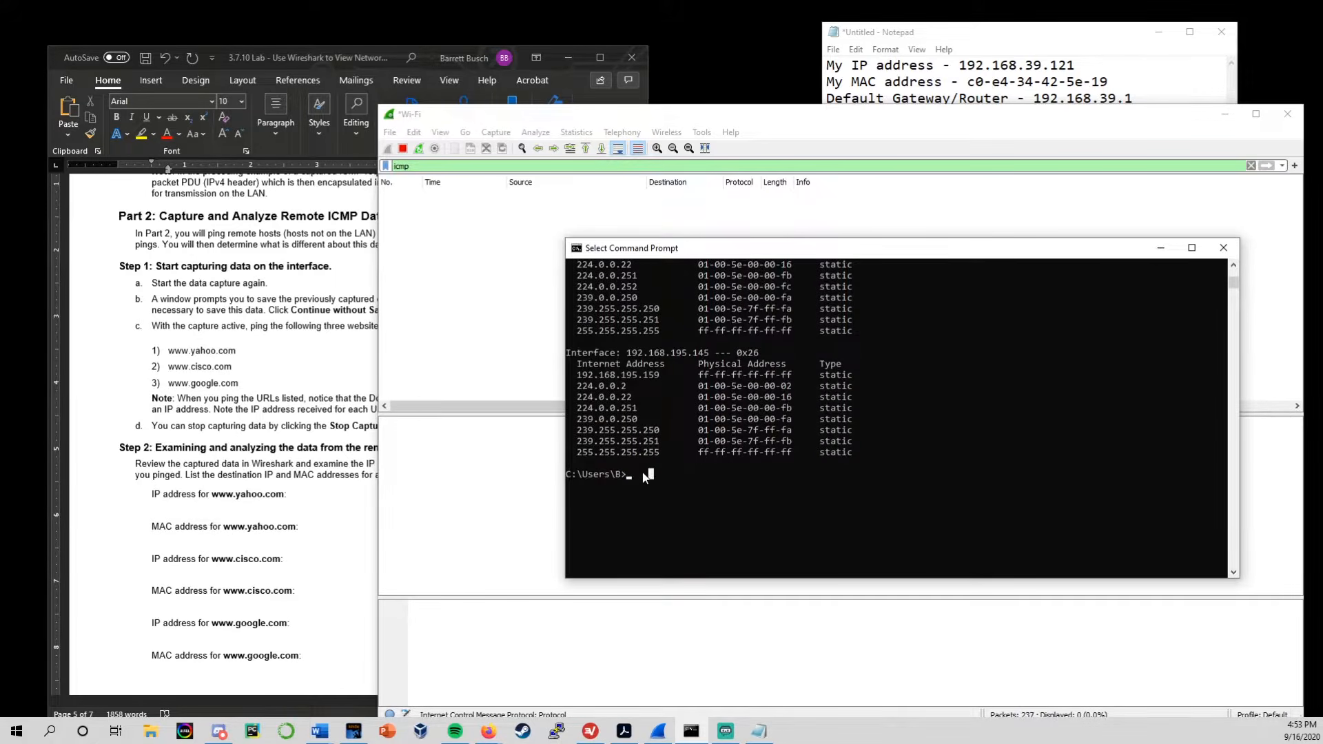
key("Escape")
type("cls")
key("Return")
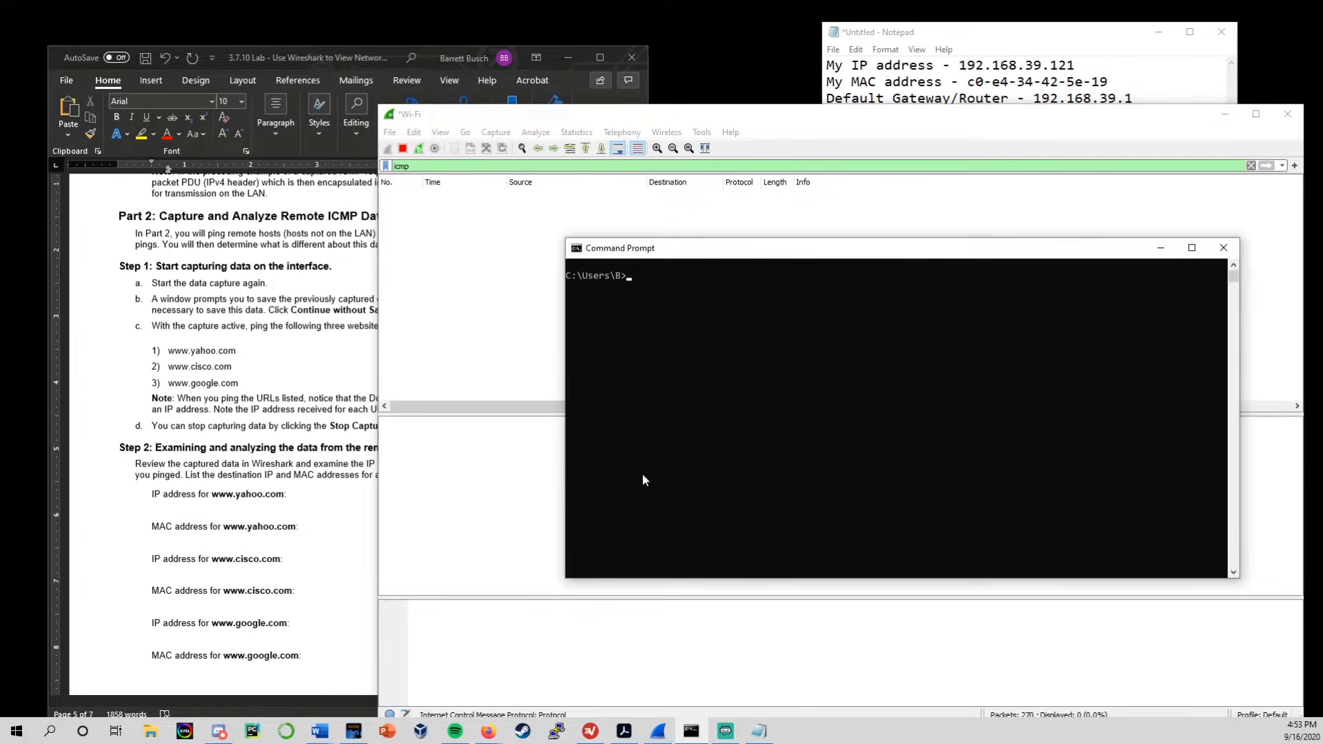
scroll(234, 417, "down", 1)
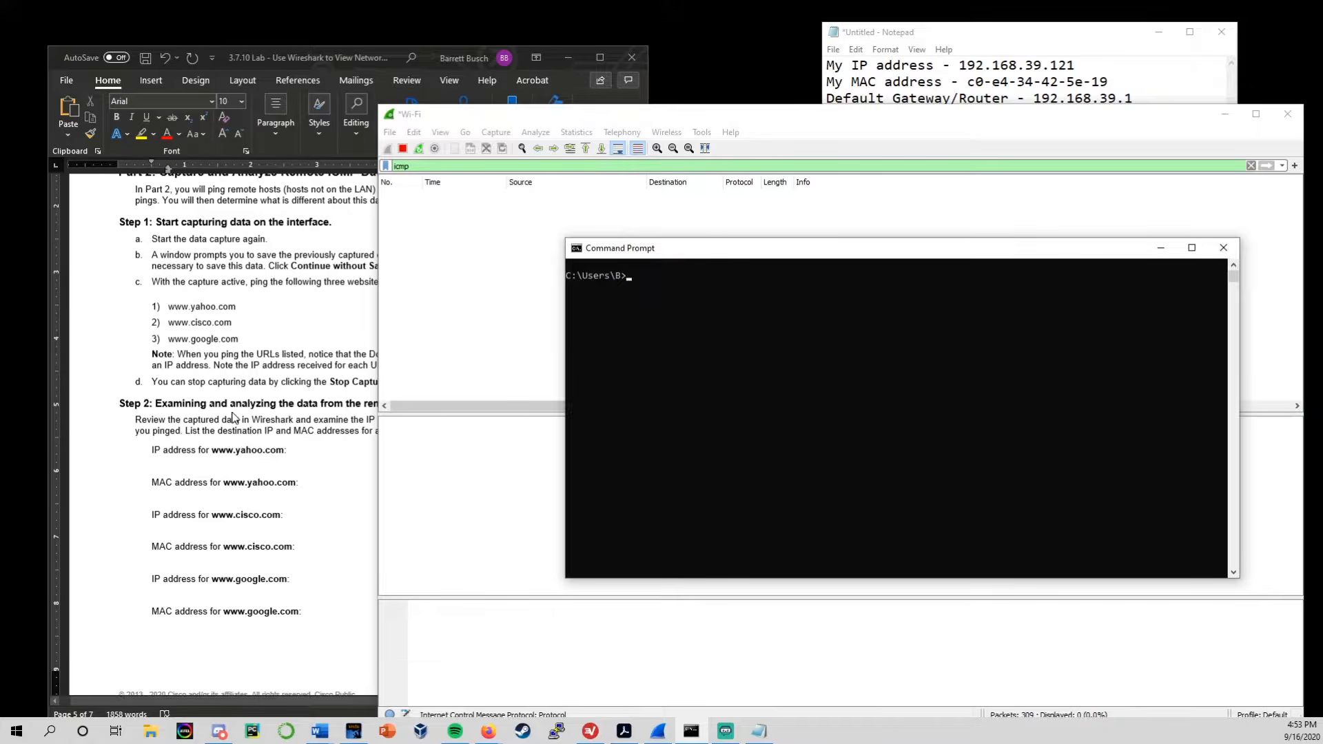
left_click(312, 396)
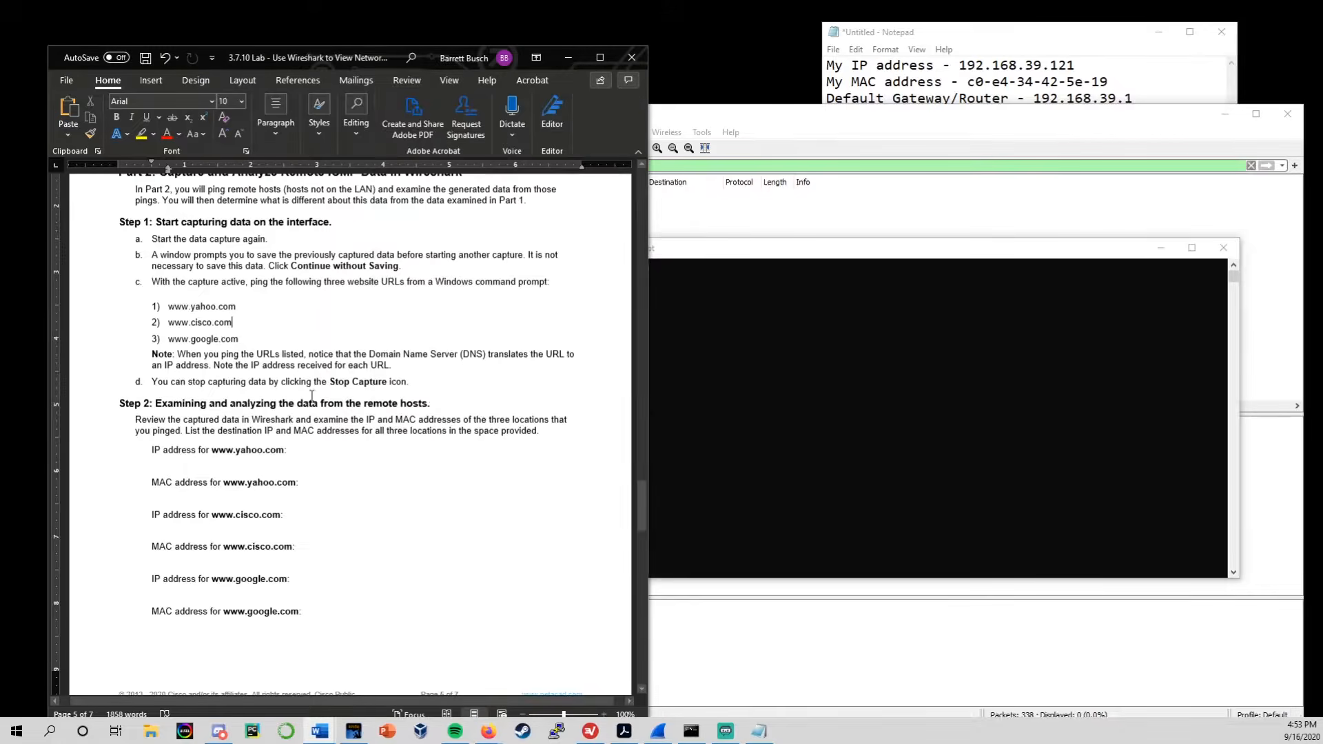
left_click(229, 327)
scroll(328, 479, "up", 3)
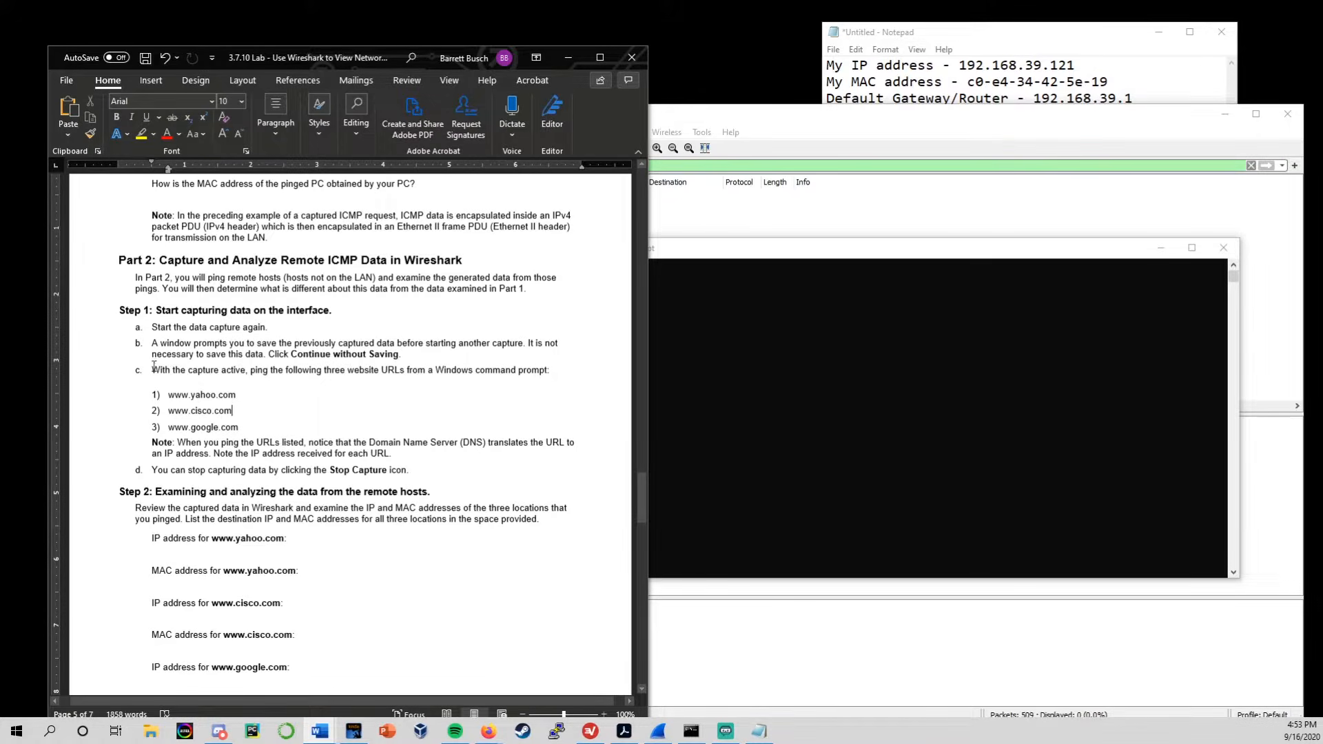
left_click_drag(153, 370, 552, 372)
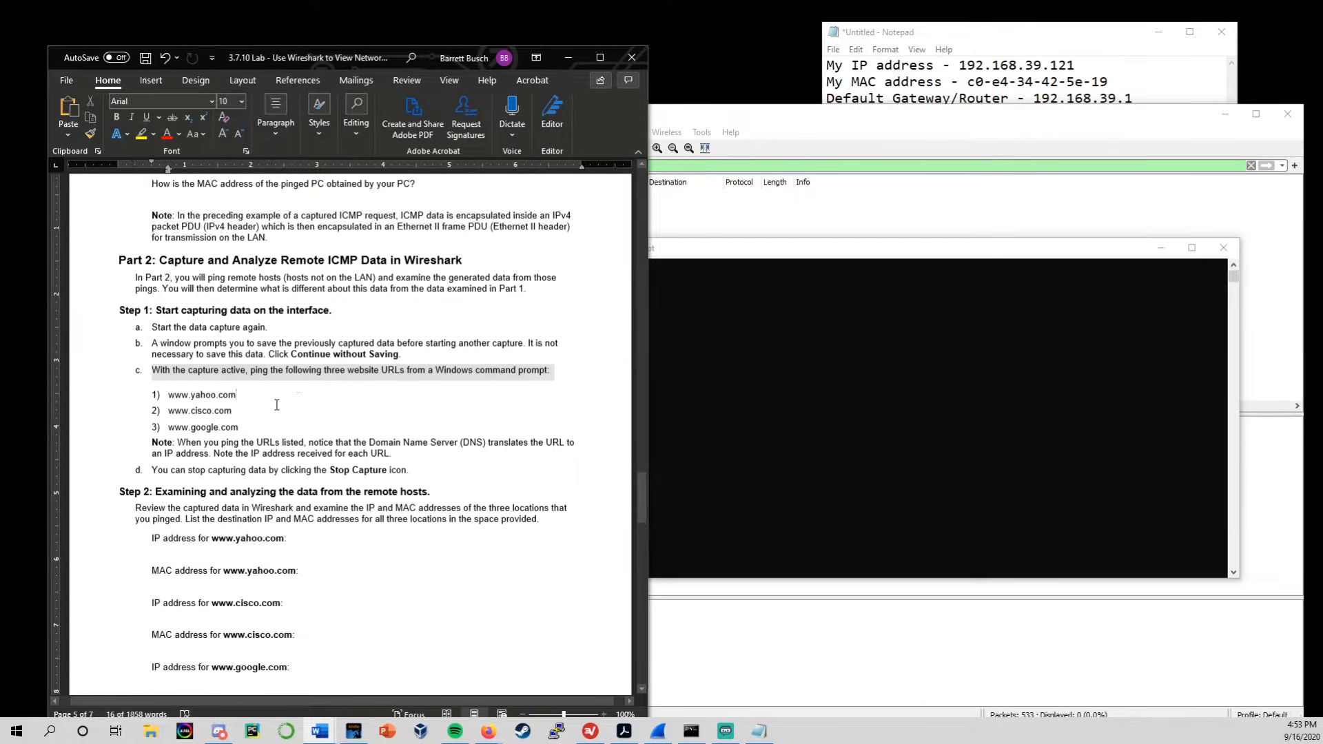
left_click(236, 394)
left_click(839, 513)
left_click(684, 277)
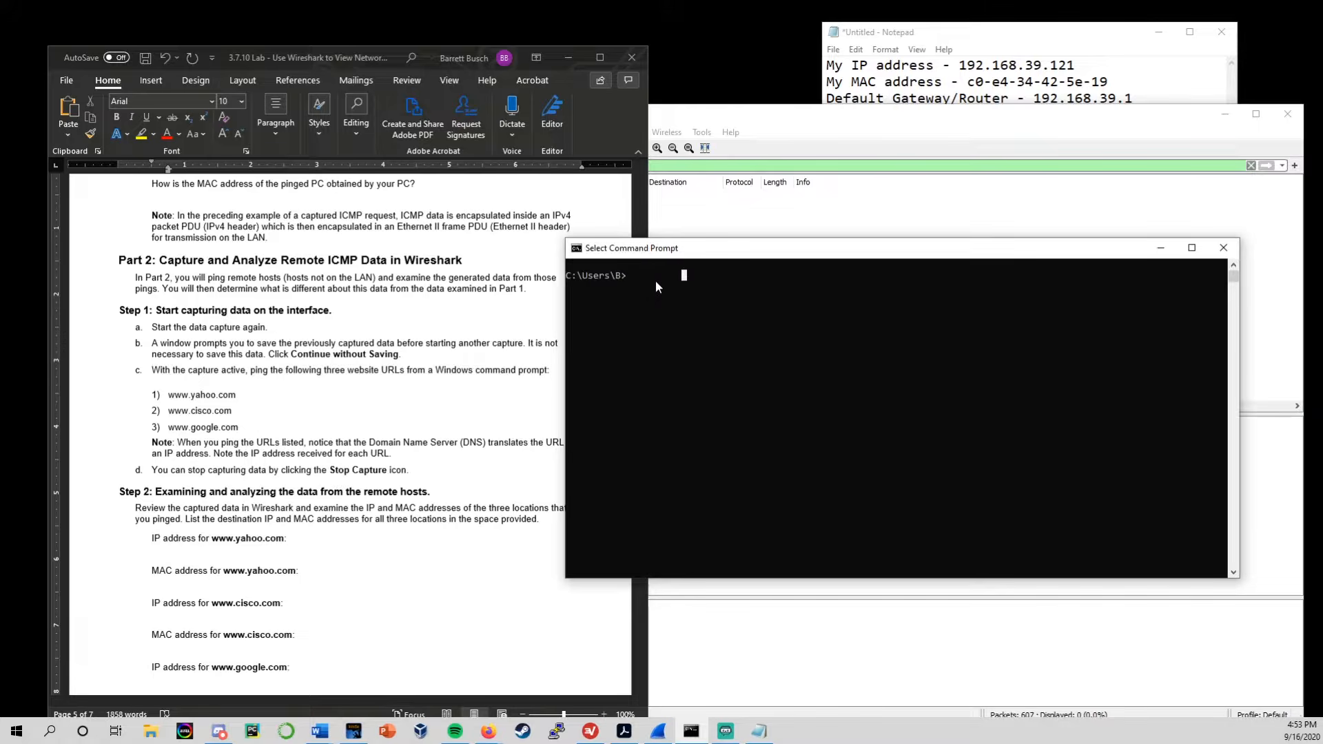
type("ping www.yahoo.com")
key("Return")
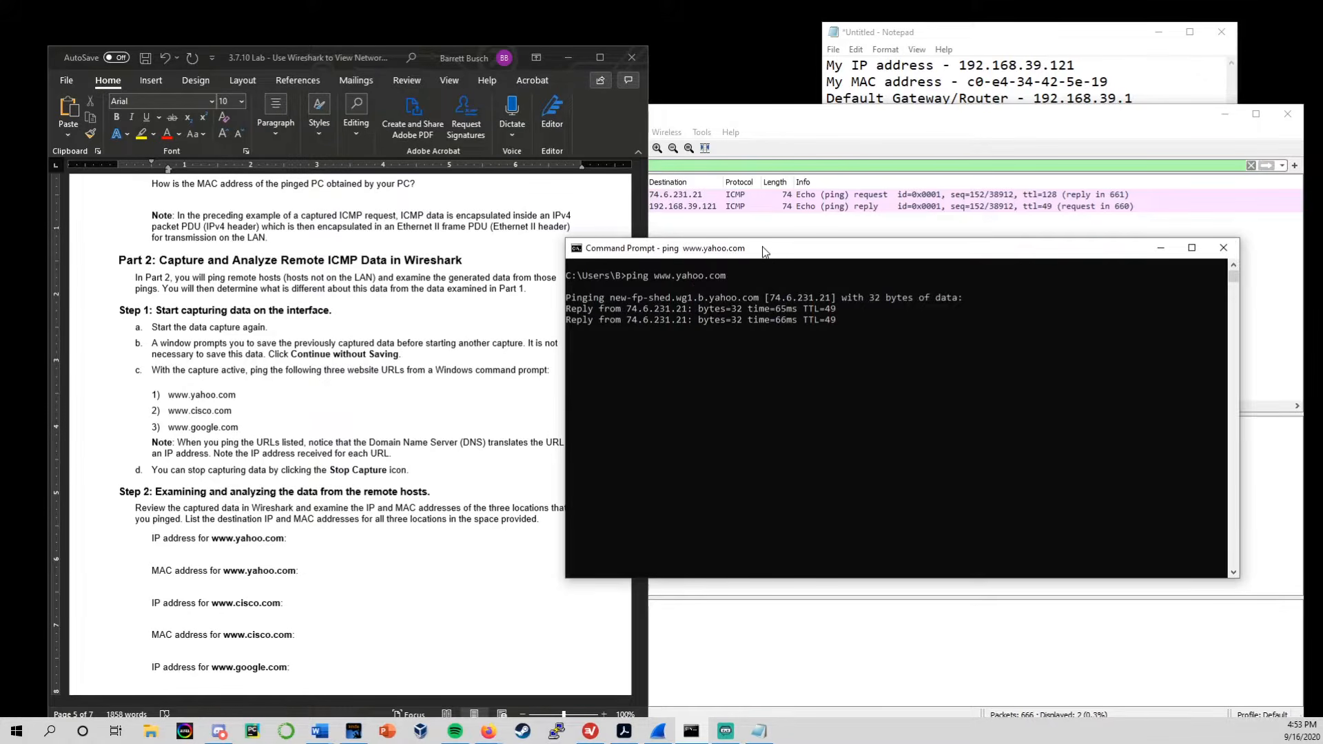
Compare the source and destination IP addresses of the captured Yahoo echo request in Wireshark with the PC's IP address noted in Notepad.
left_click_drag(764, 252, 814, 346)
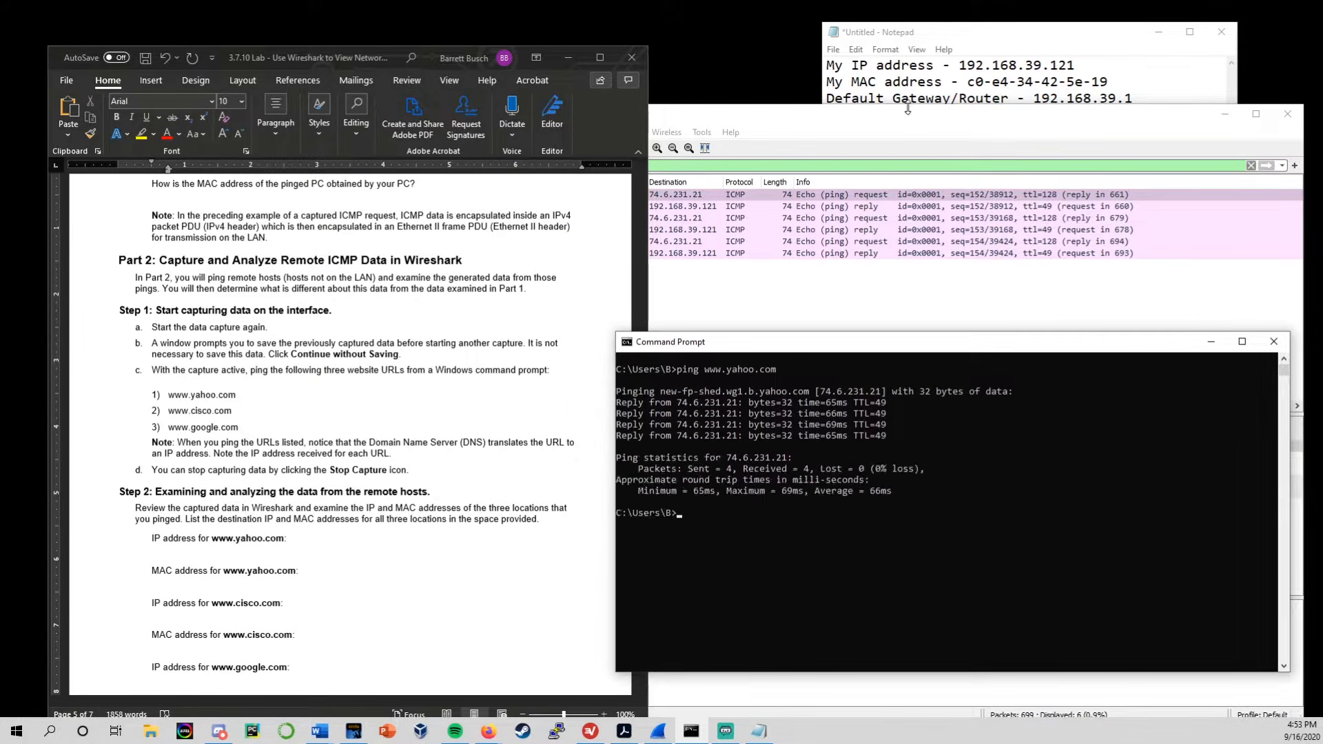
left_click(910, 122)
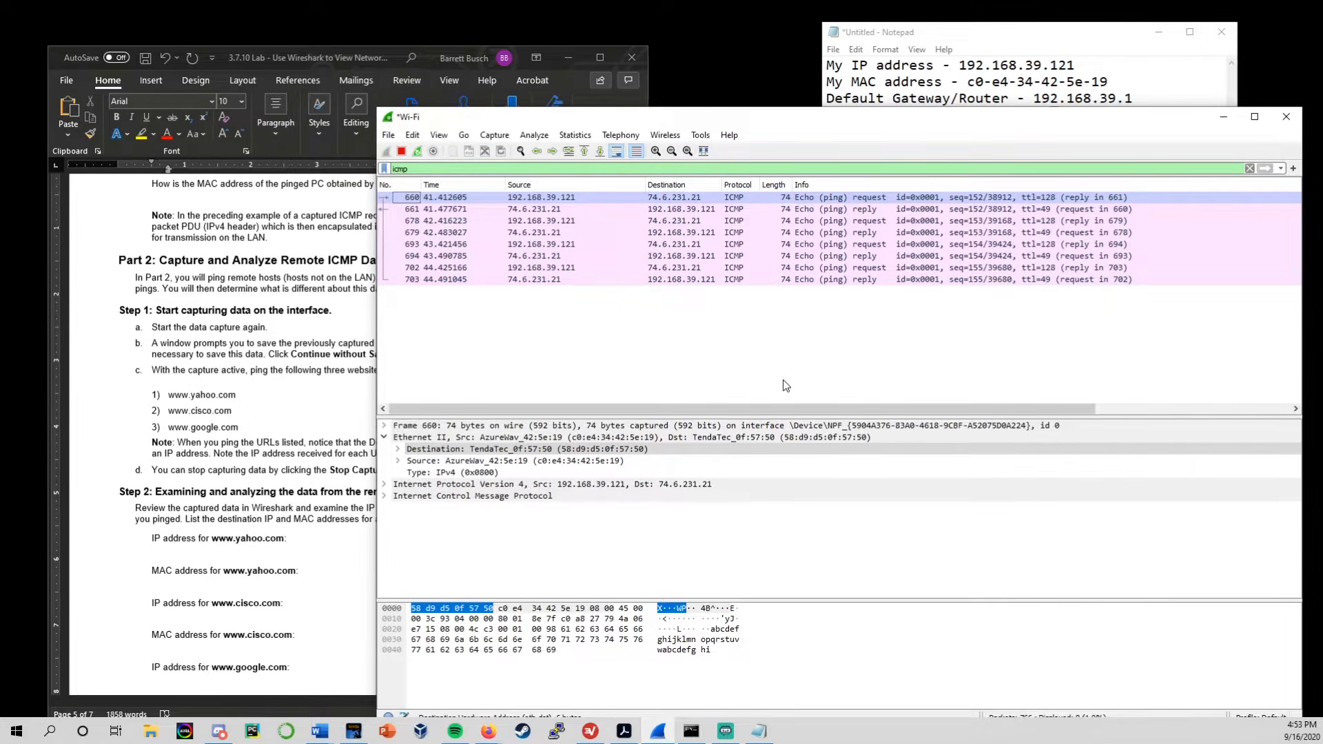
left_click(691, 731)
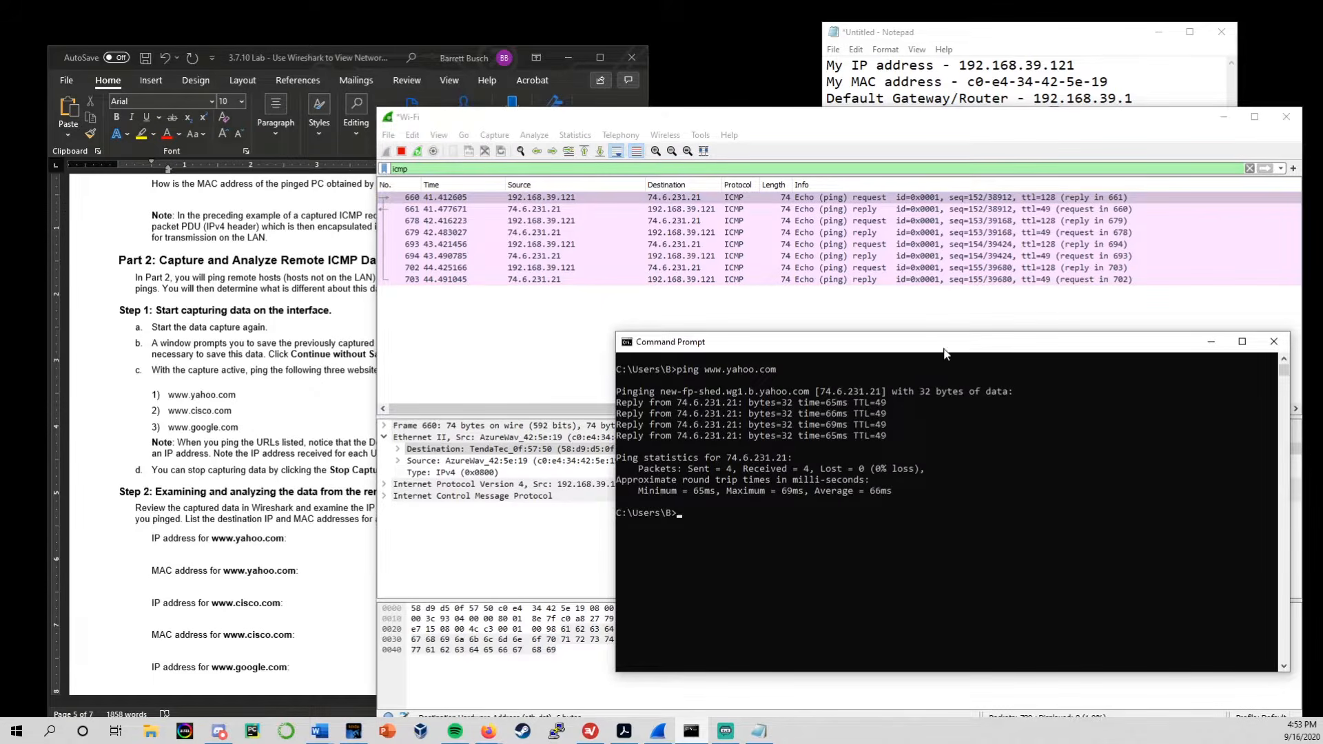
left_click_drag(944, 353, 550, 386)
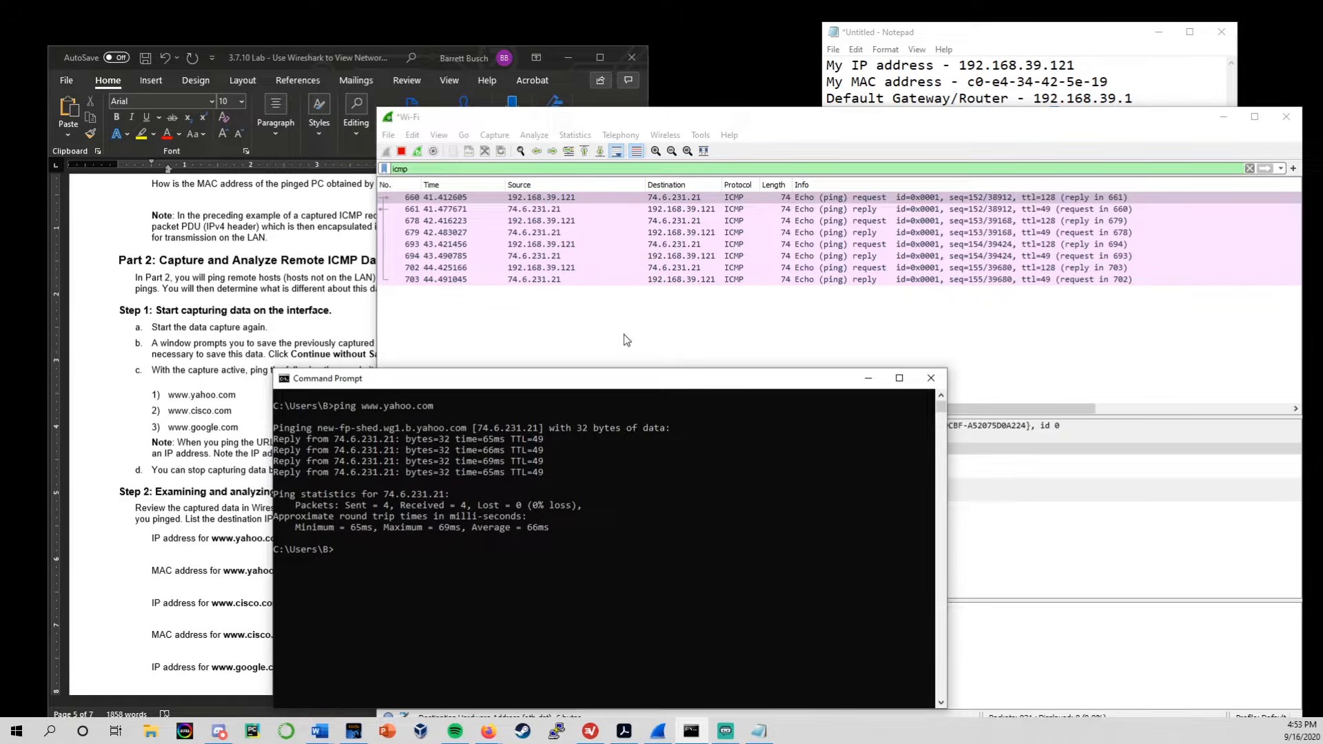
left_click_drag(615, 385, 624, 385)
left_click(648, 320)
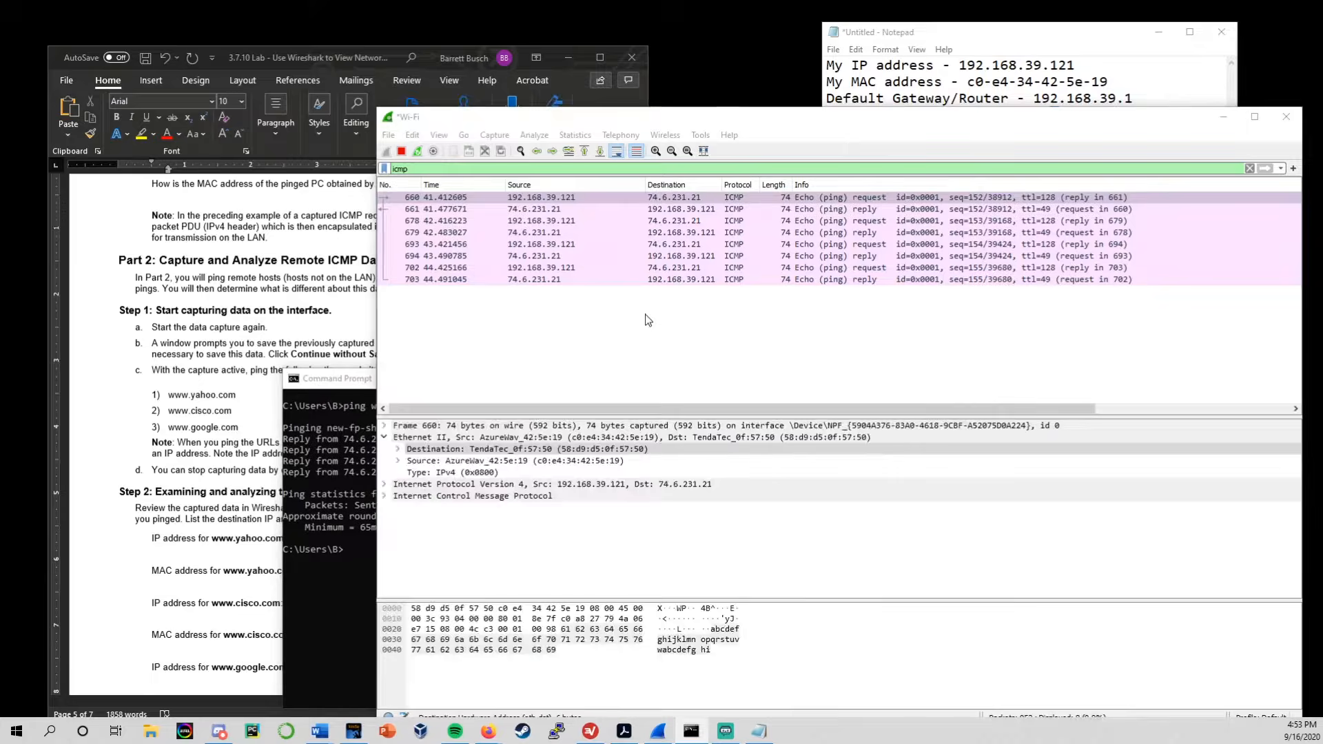
left_click(1089, 55)
left_click_drag(960, 65, 1091, 59)
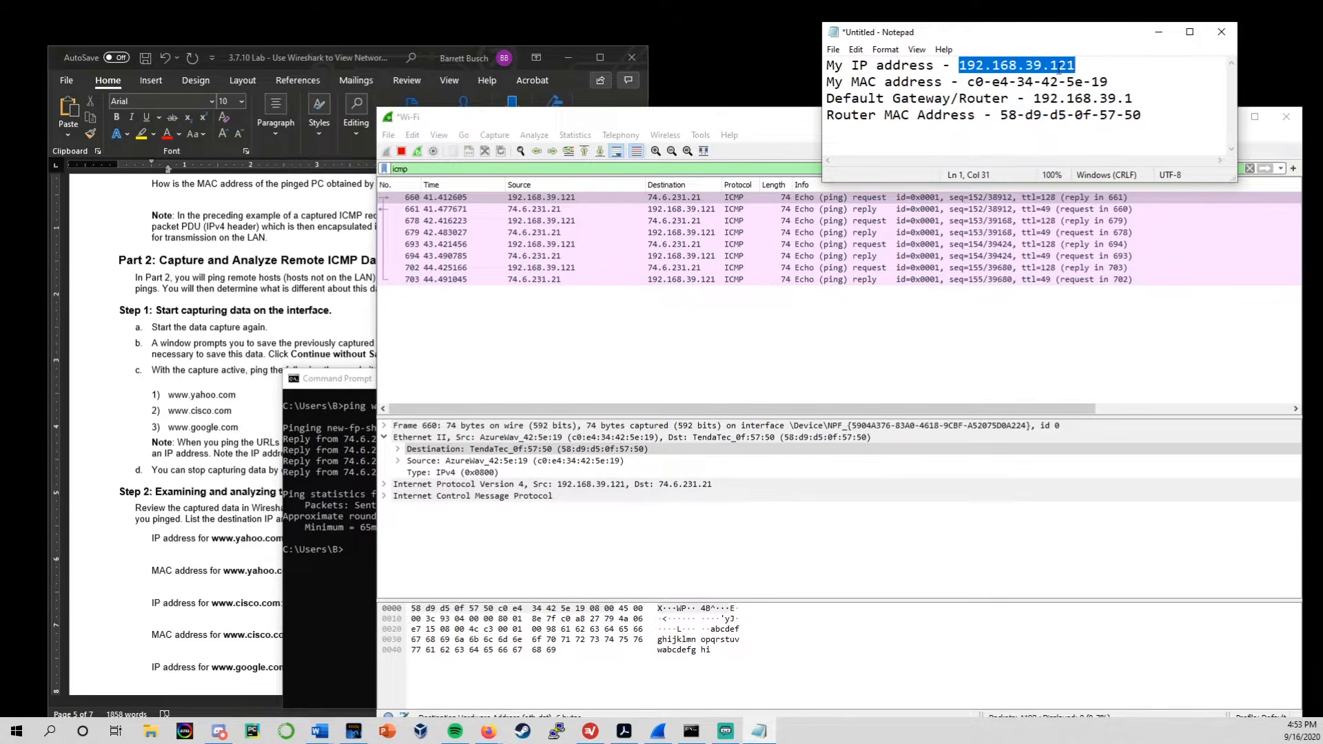
left_click(539, 197)
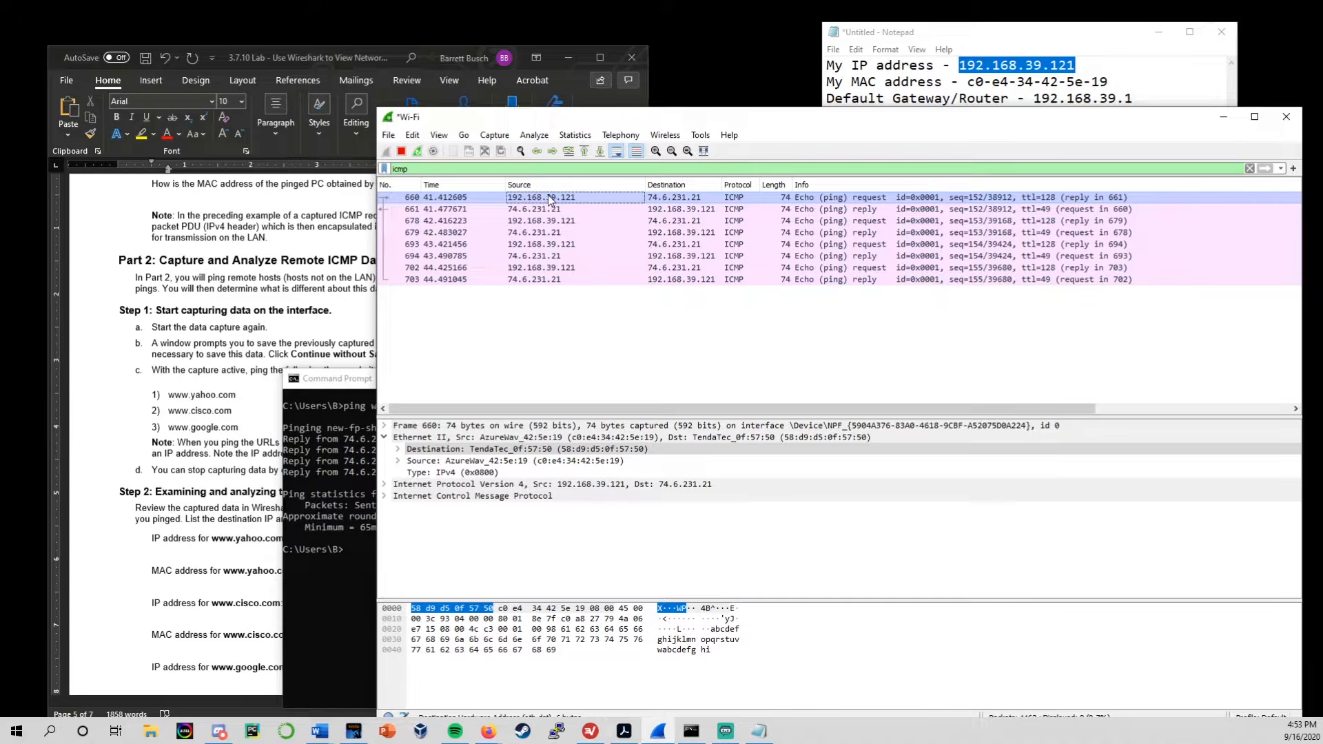
left_click(675, 200)
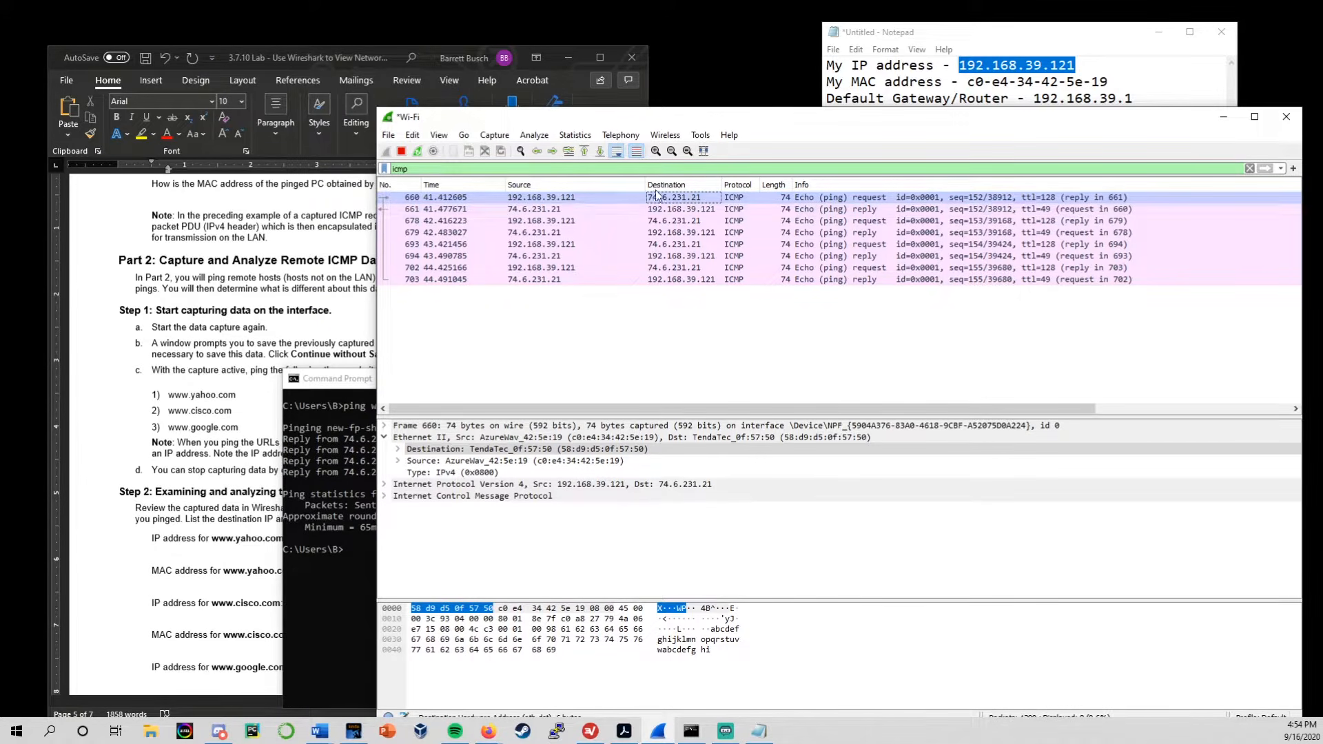
left_click_drag(643, 184, 630, 184)
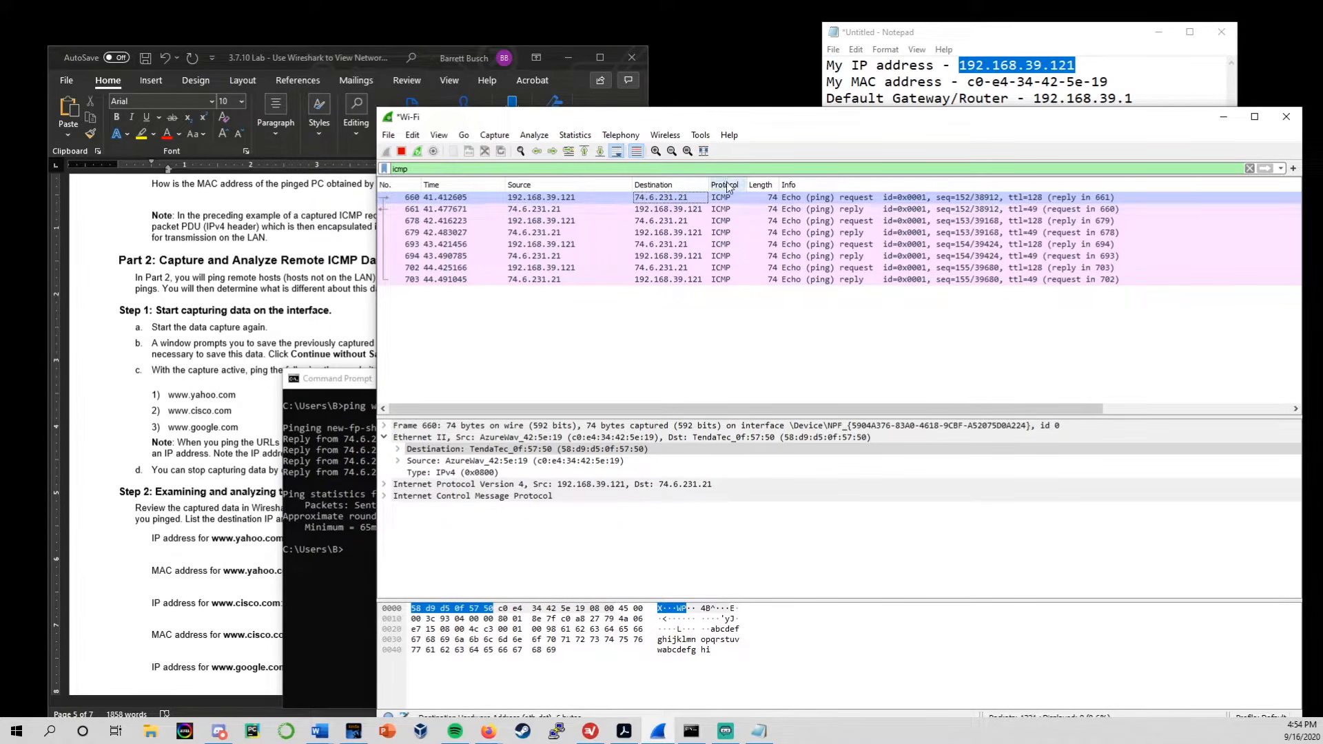
left_click(243, 463)
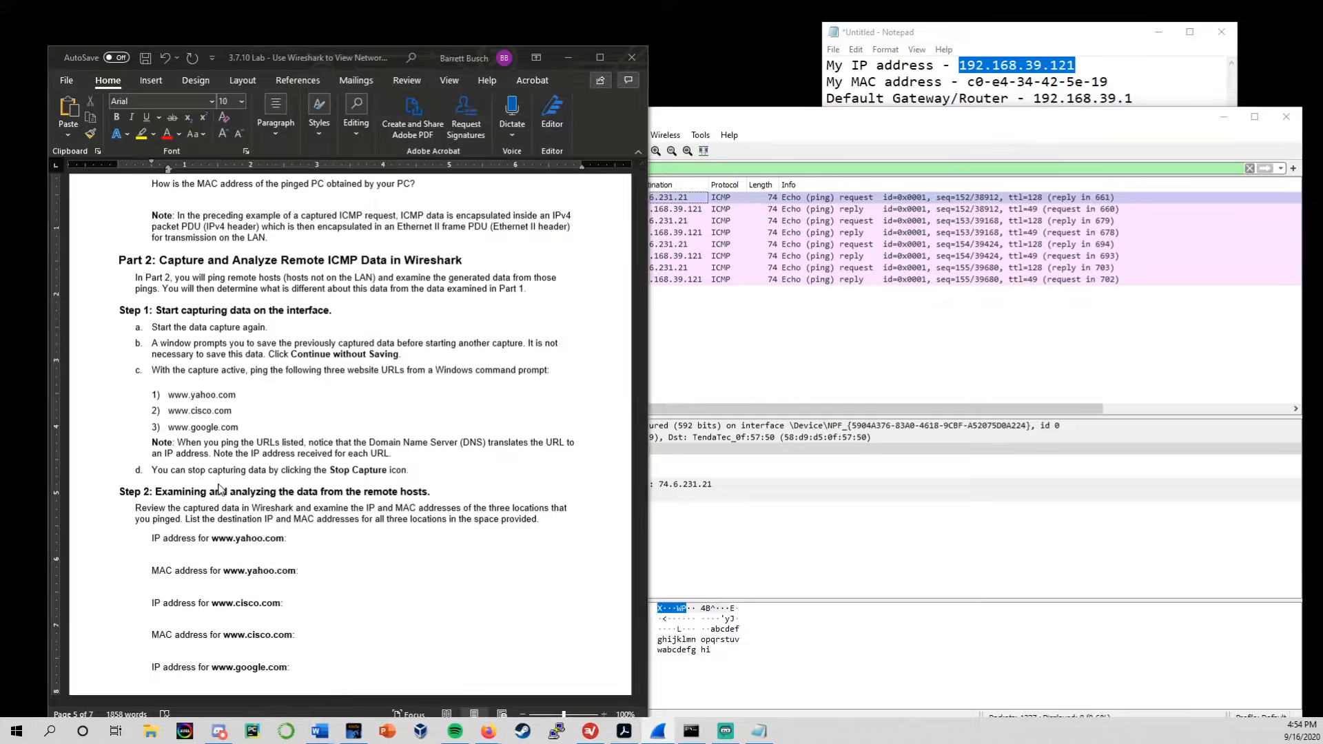
left_click(200, 554)
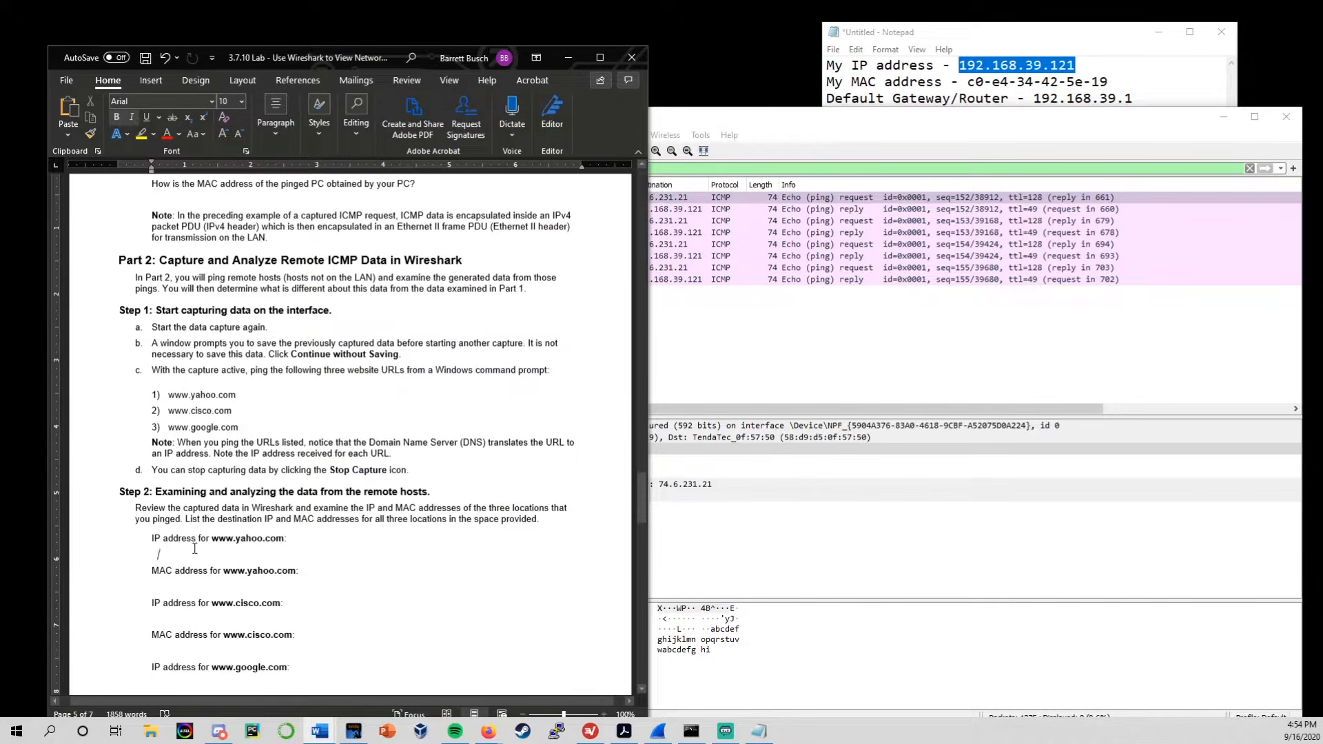
key("BackSpace")
key("Tab")
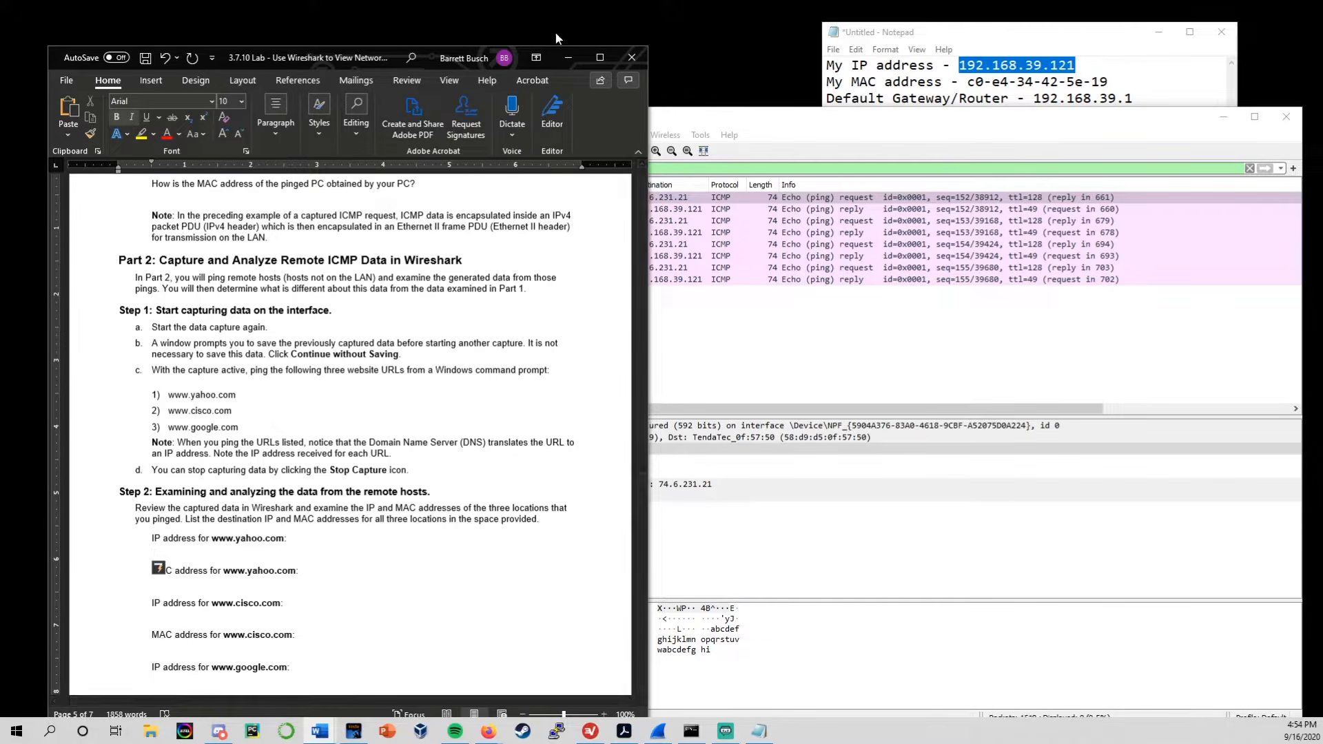
left_click_drag(431, 55, 382, 52)
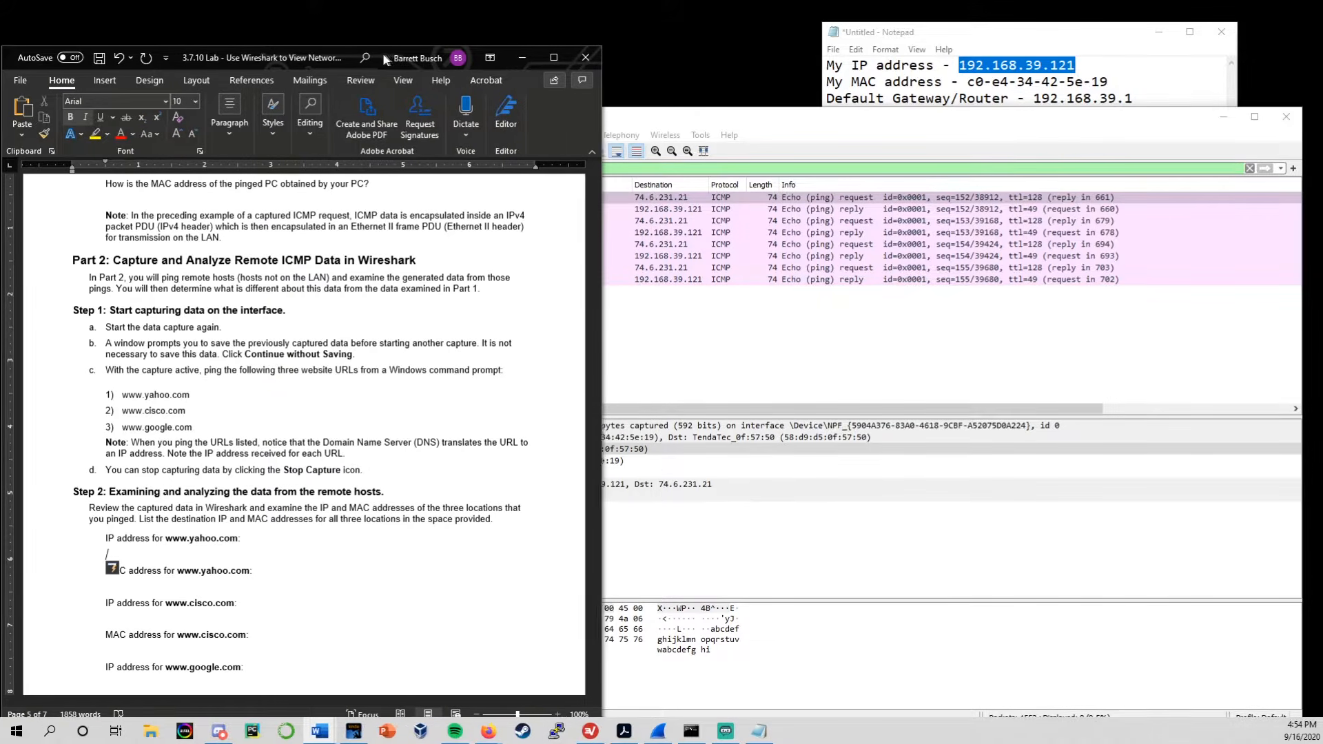
type("74")
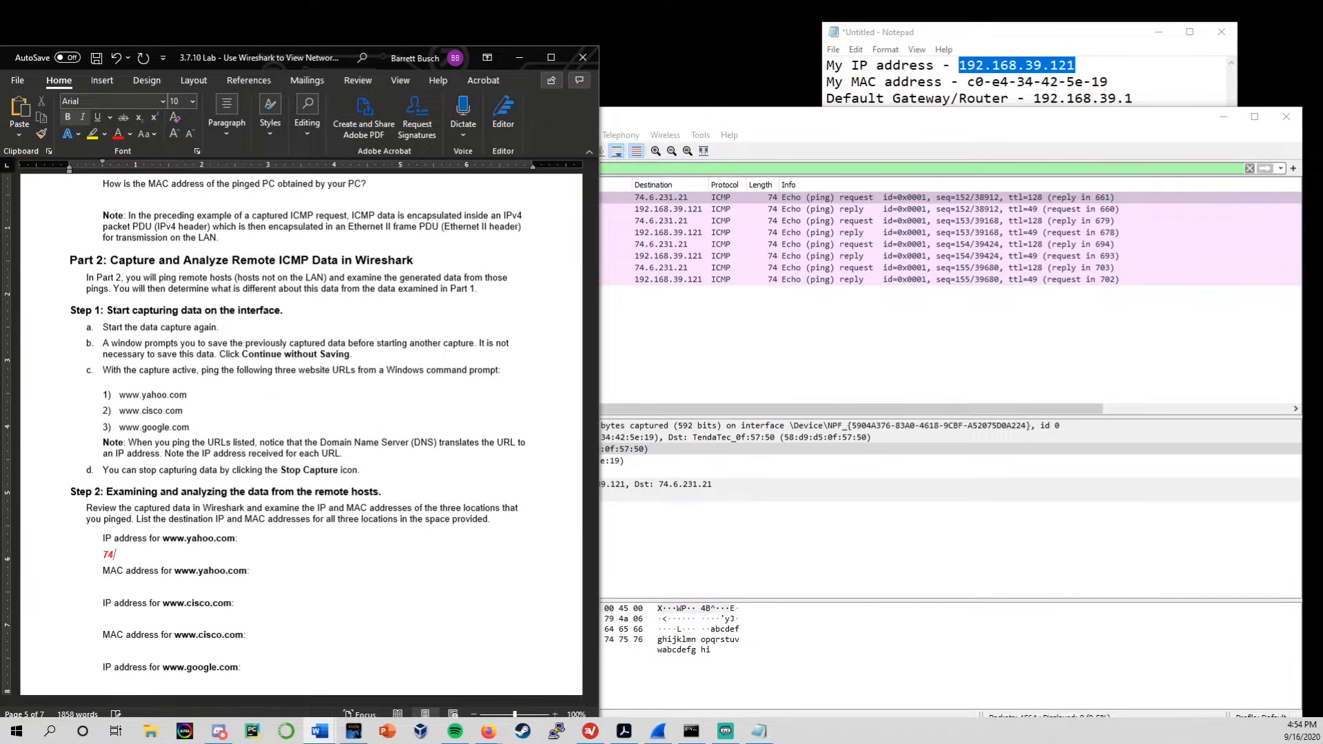
type(".6.231.21")
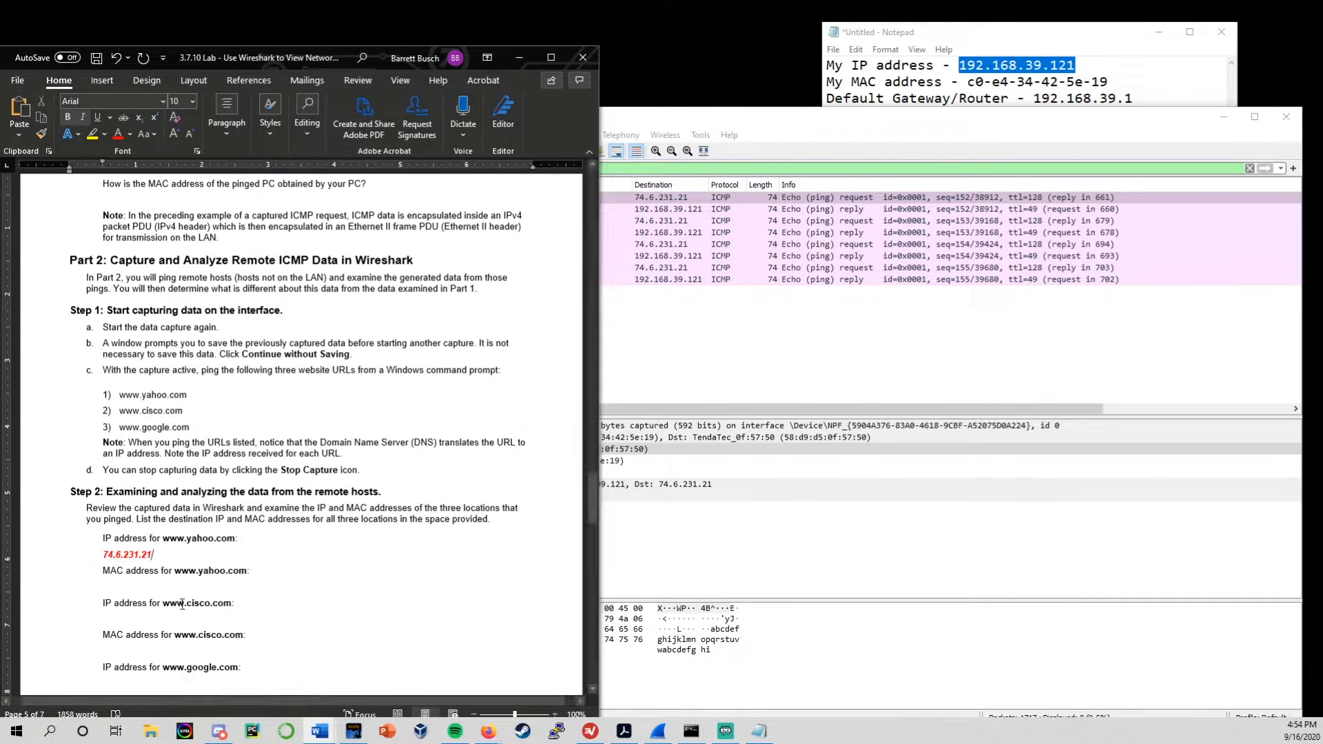
Check the destination MAC address of the first Yahoo echo request in Wireshark against the router's MAC address noted in Notepad.
left_click(105, 583)
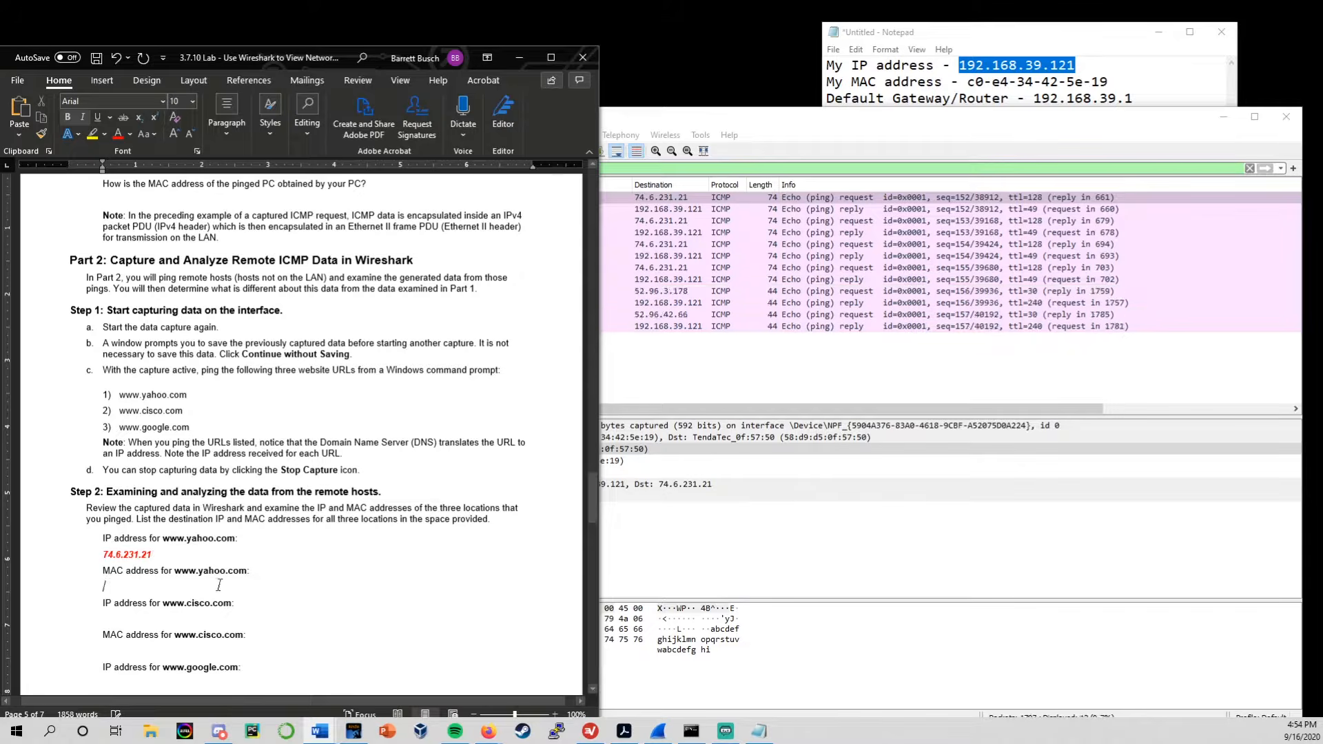
left_click(849, 120)
left_click_drag(848, 120, 870, 112)
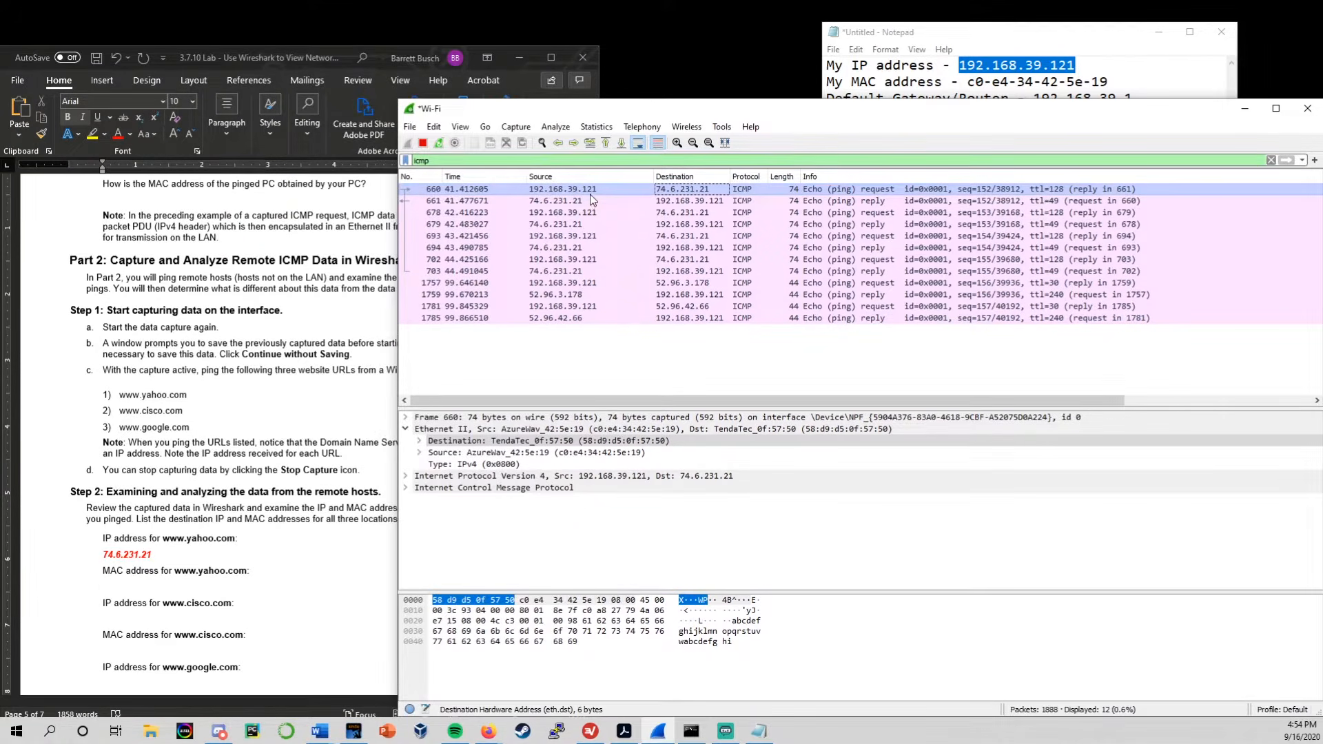
left_click(590, 193)
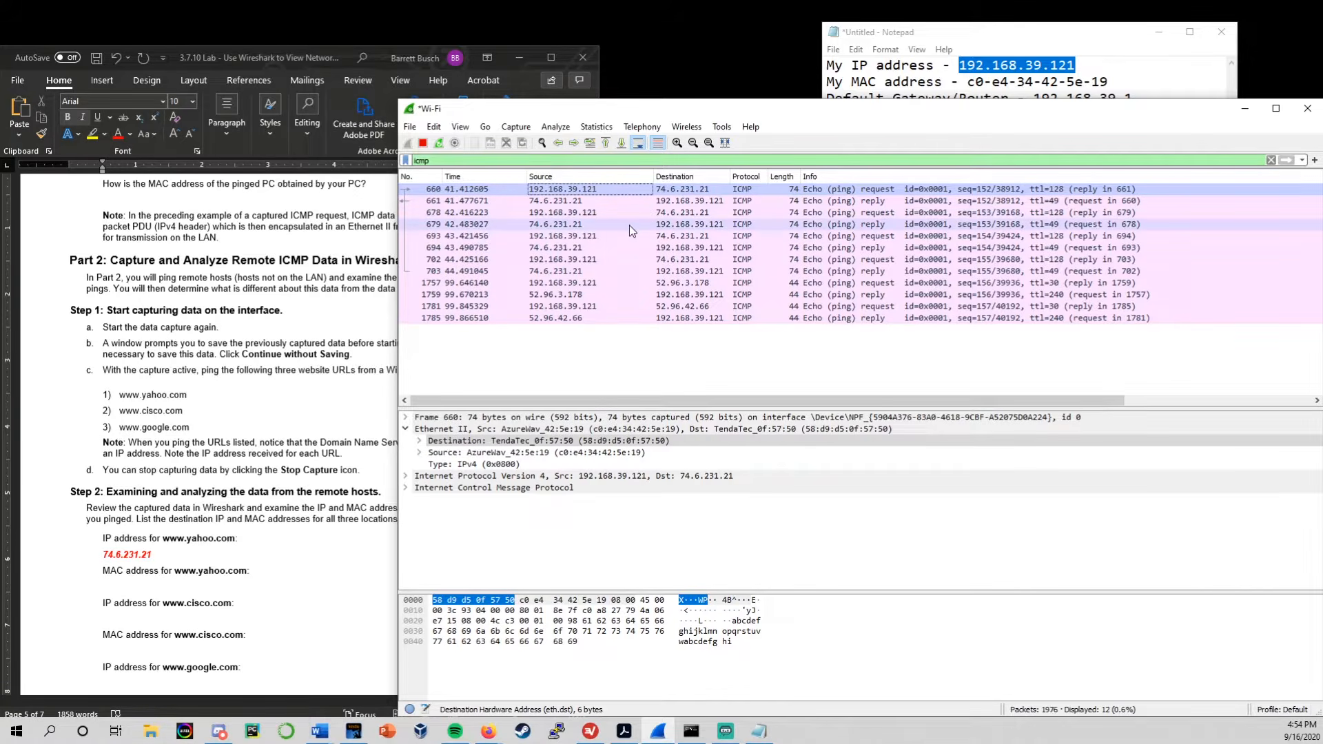
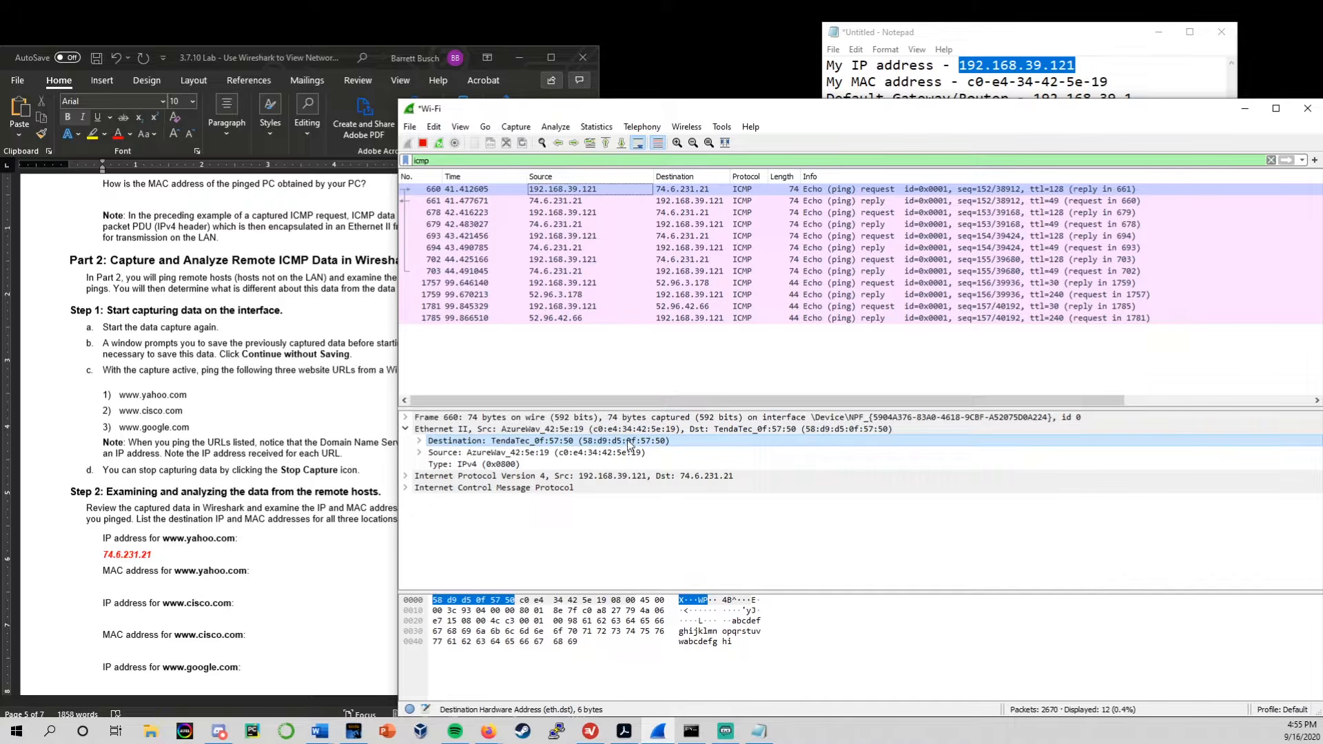
left_click(1085, 38)
left_click_drag(1146, 117, 1000, 116)
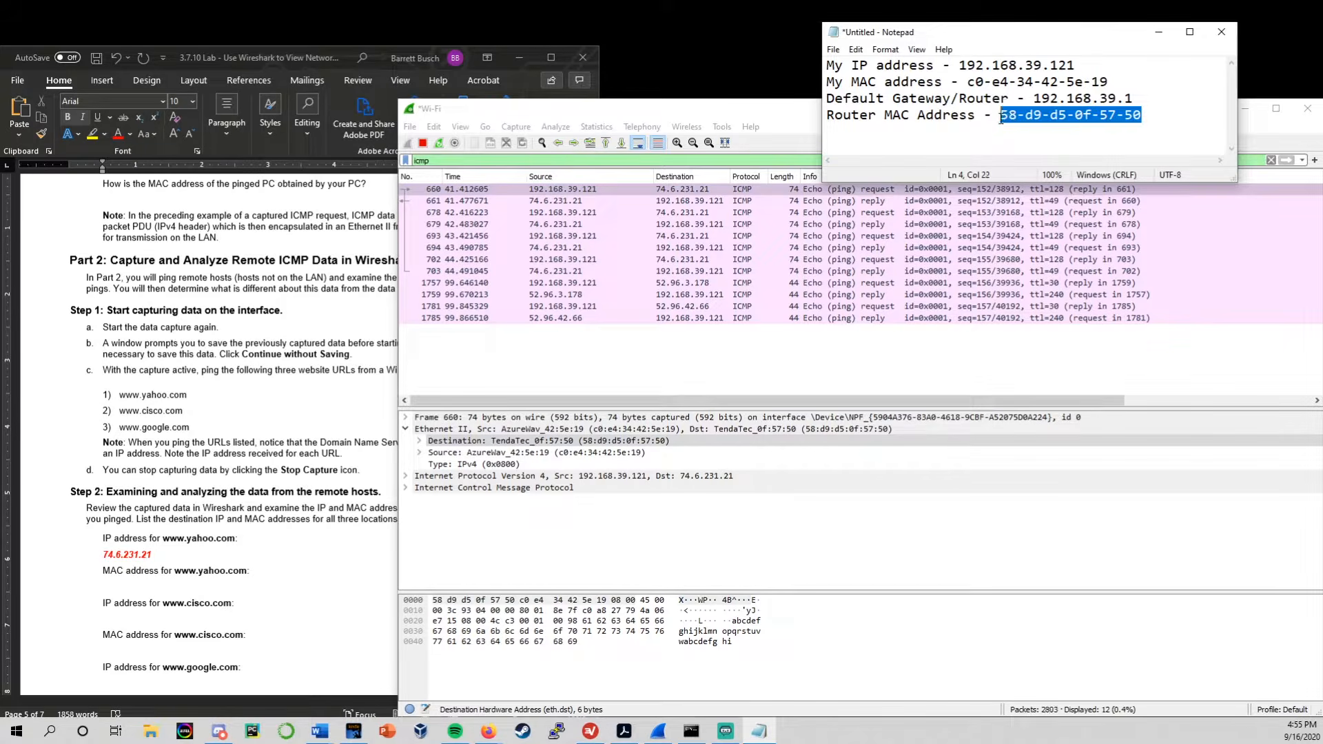
left_click(794, 112)
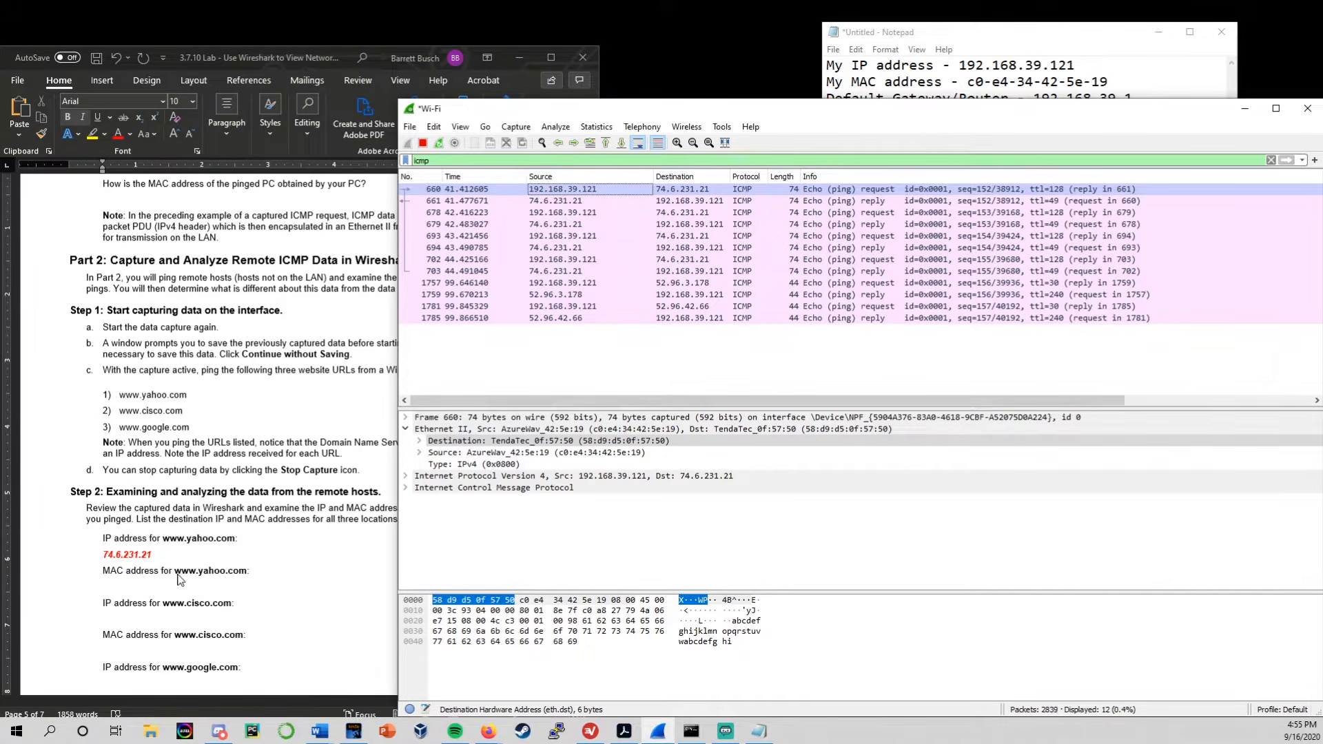
left_click(132, 587)
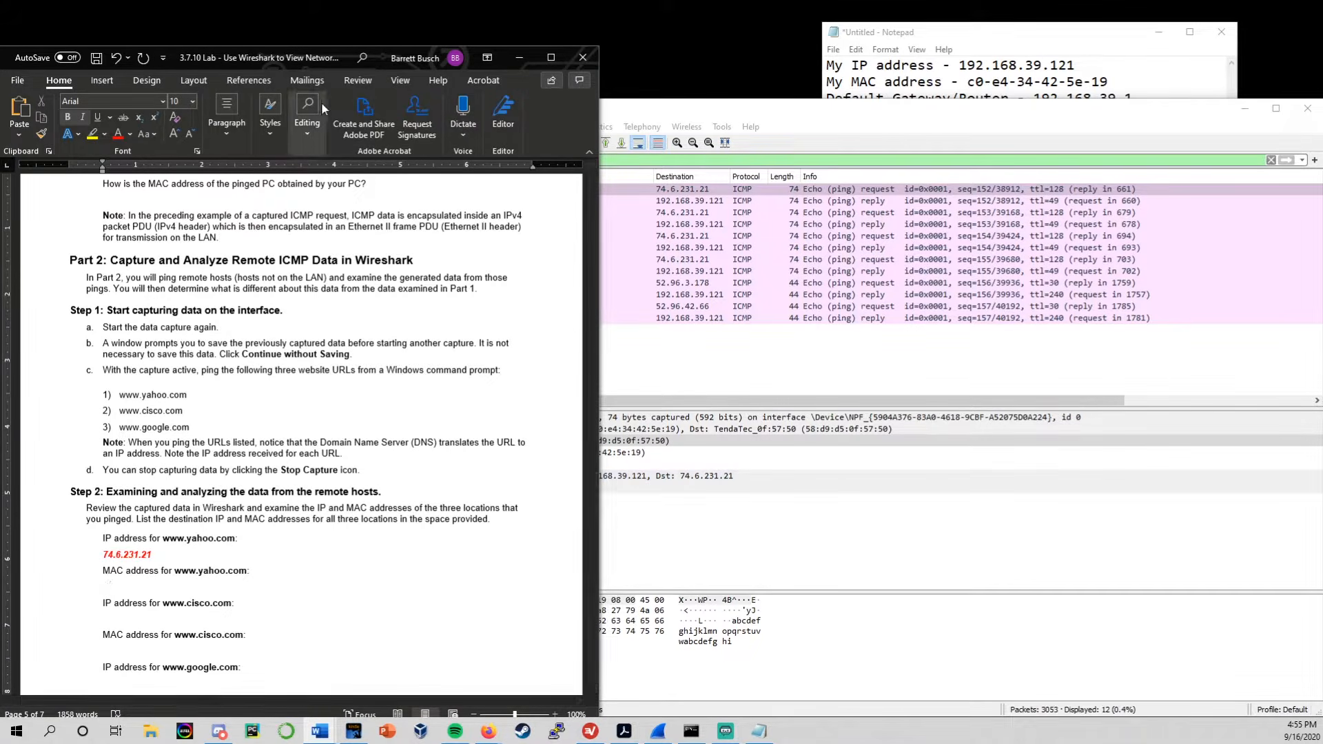
left_click(1160, 66)
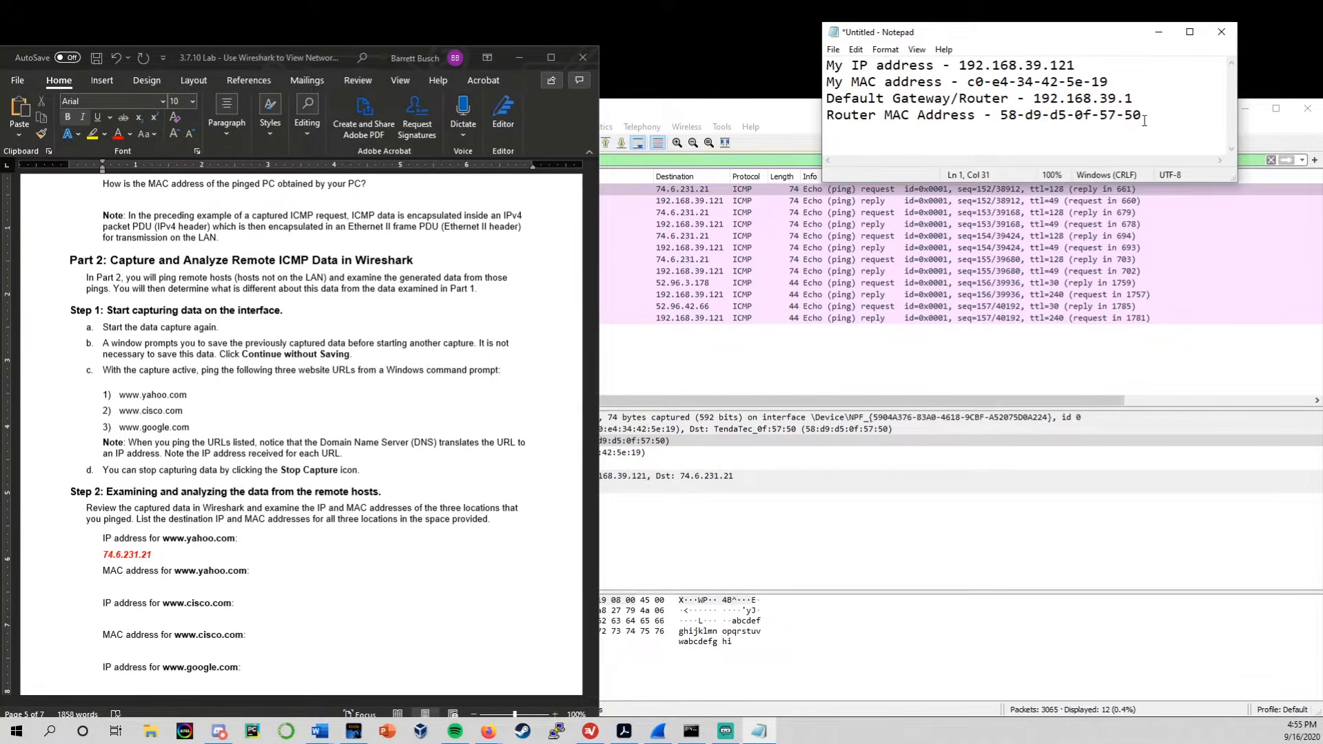
left_click_drag(1142, 114, 1000, 115)
key("ctrl+c")
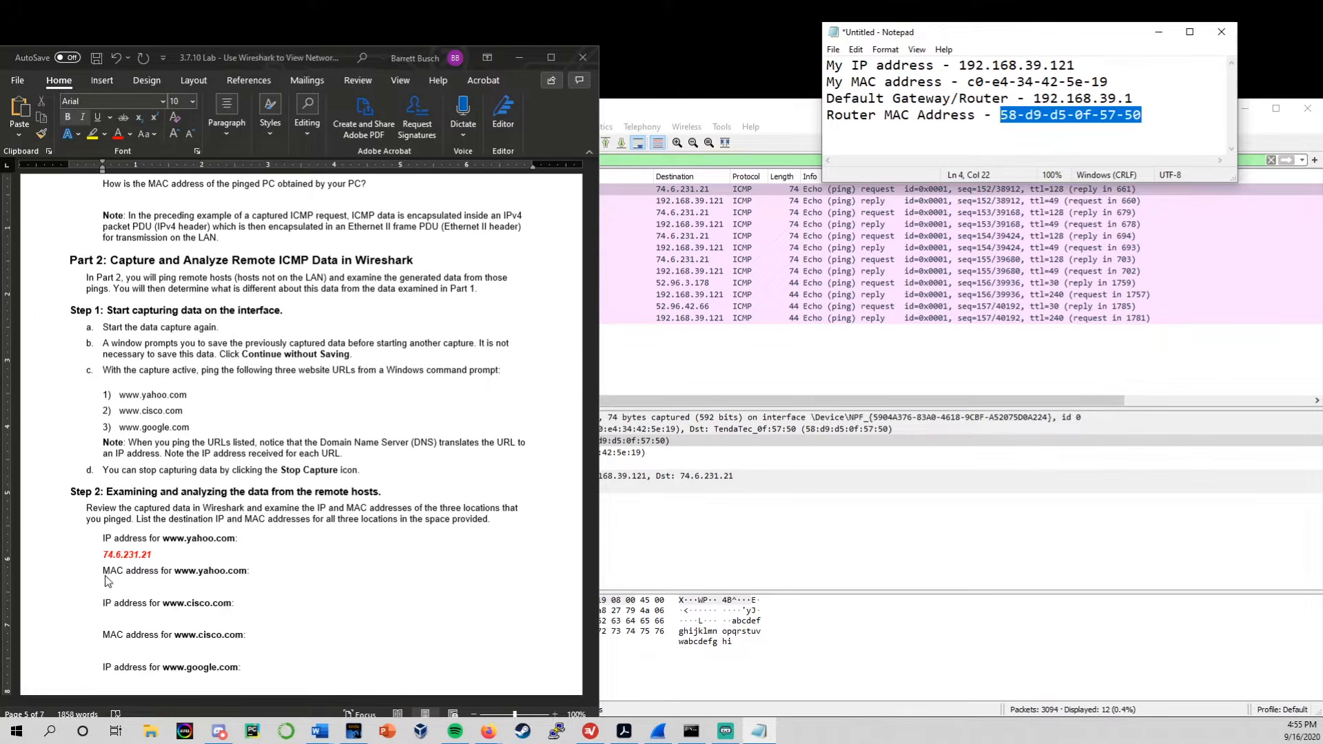
left_click(105, 586)
left_click(117, 132)
key("ctrl+v")
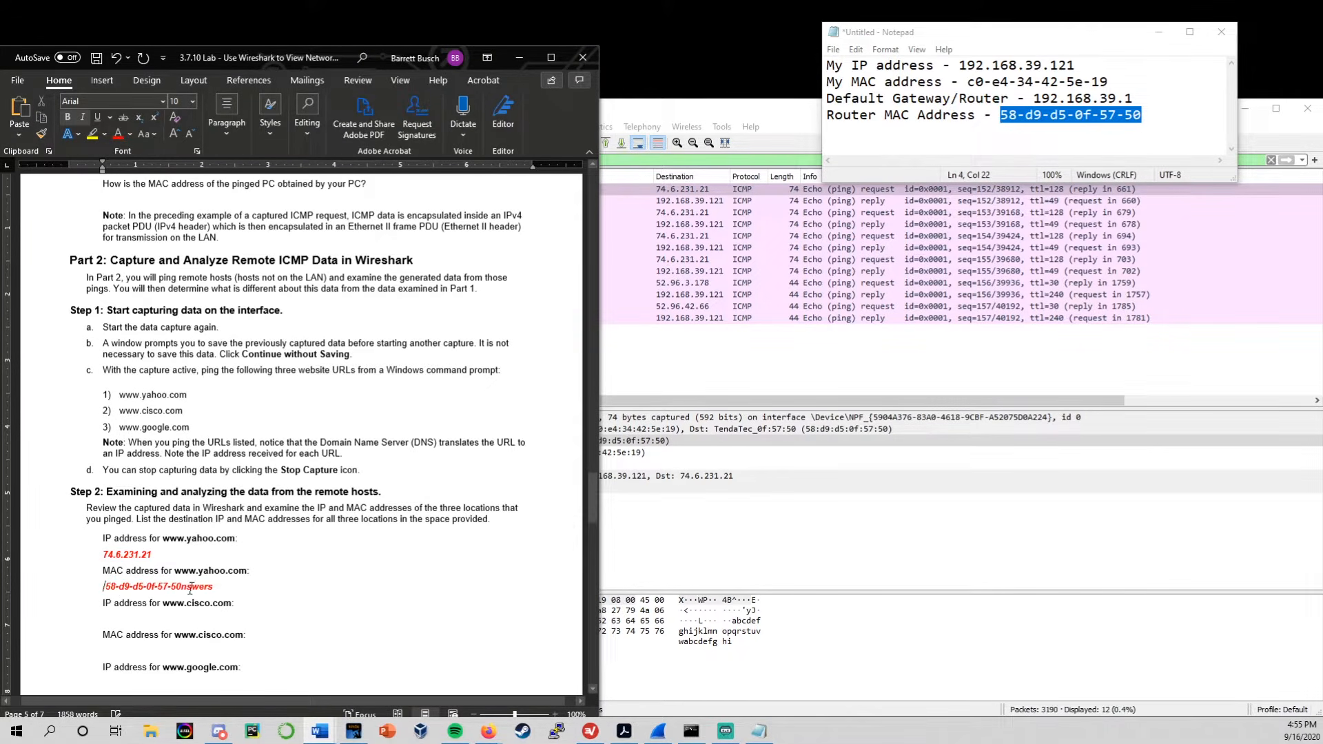
Remove the leftover text around the pasted Yahoo MAC address and add "(Default Gateway / Router)" after it.
key("BackSpace")
key("BackSpace")
left_click_drag(217, 586, 179, 586)
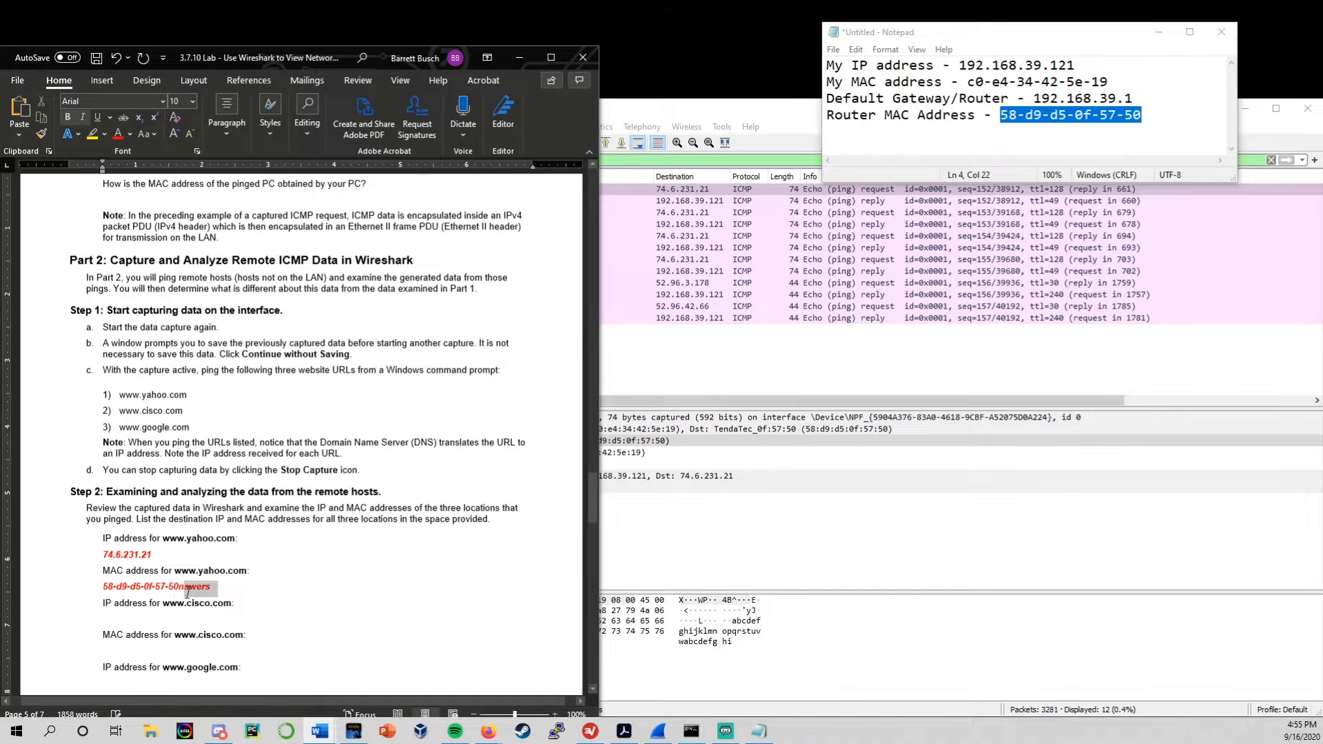
key("BackSpace")
type("(")
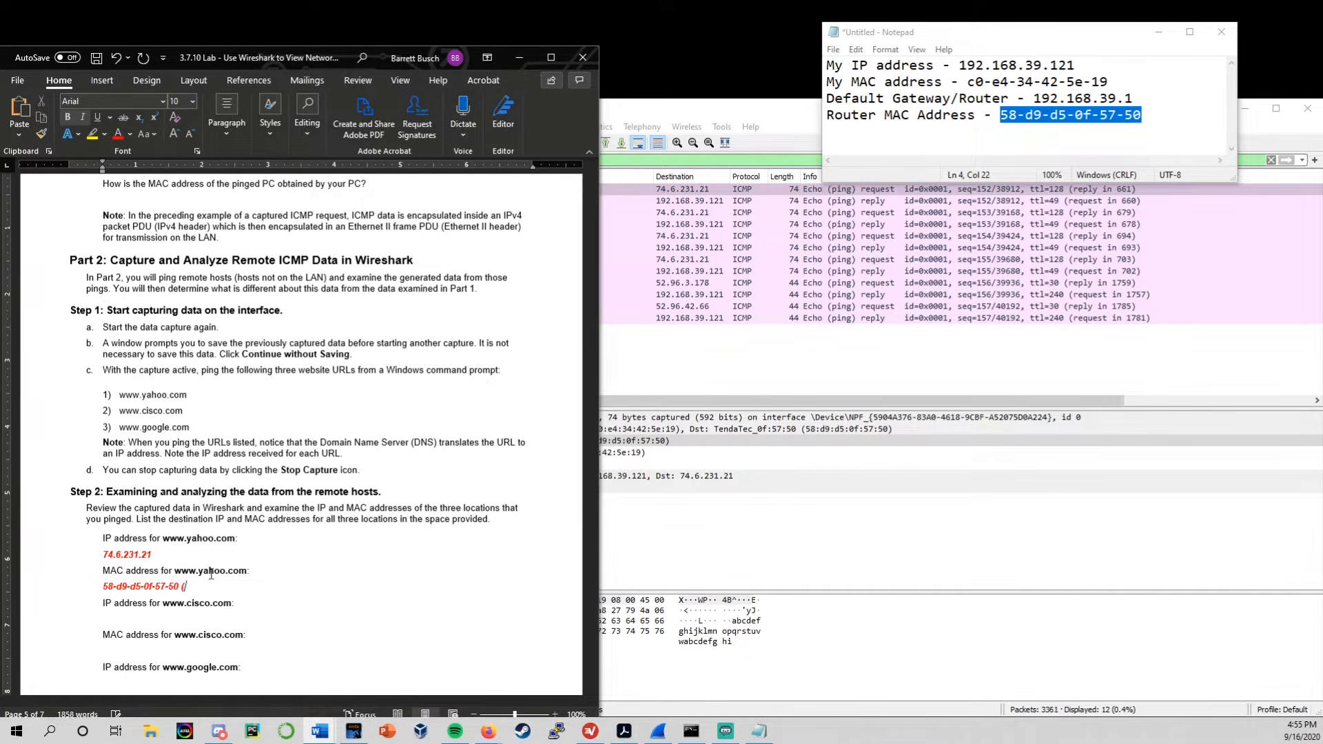
type("Default Gateway / Router)")
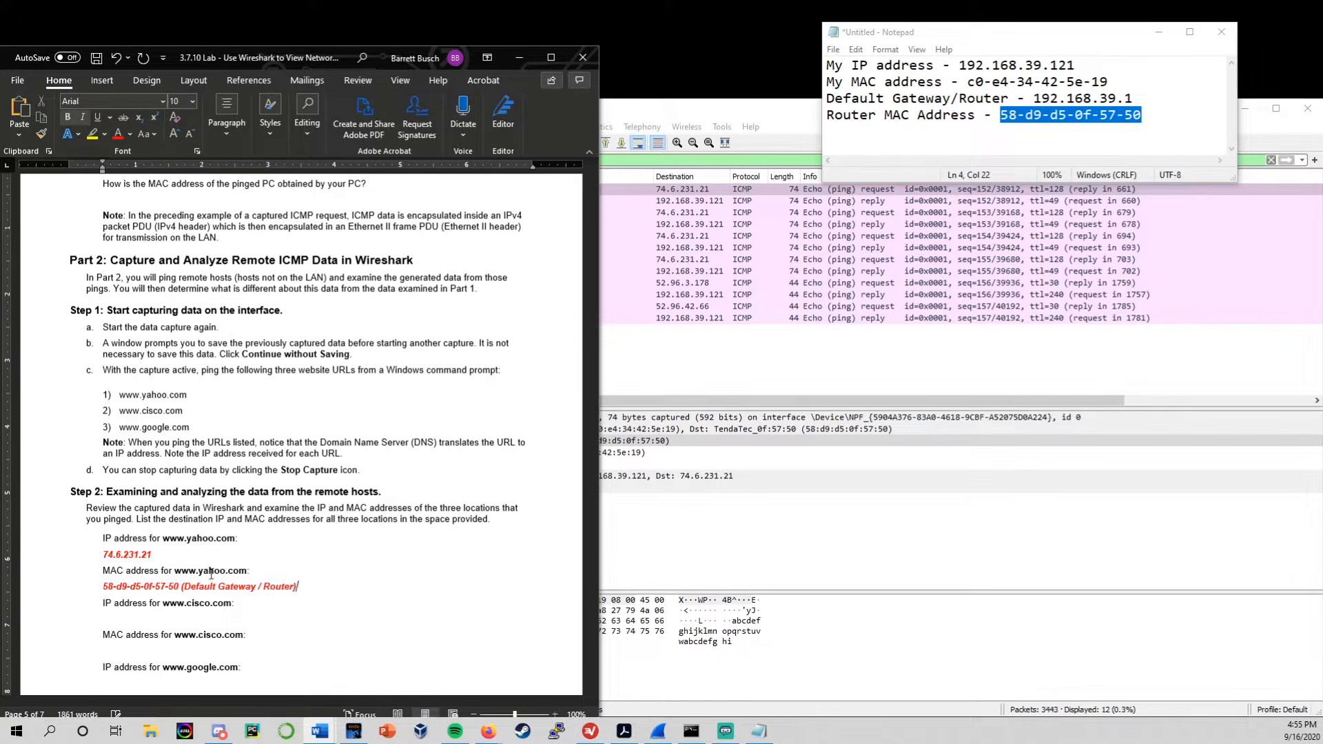
scroll(209, 574, "down", 3)
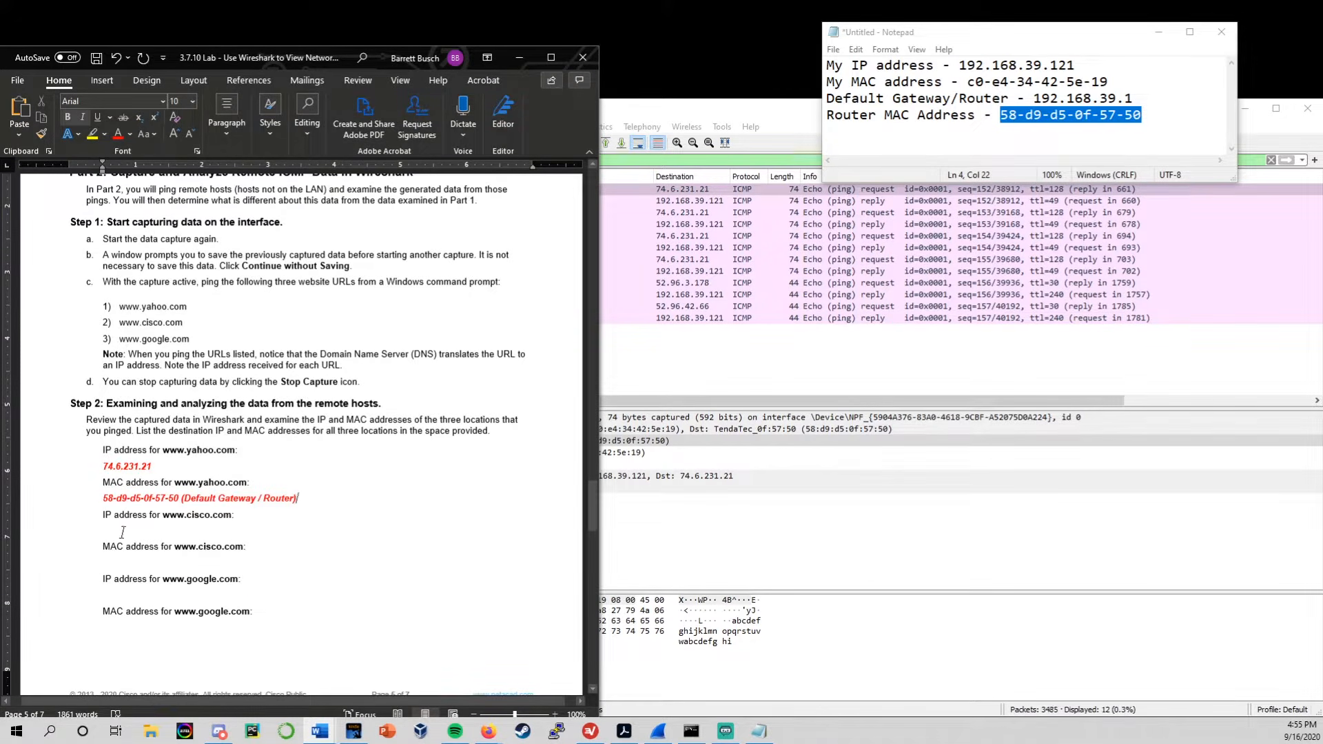
left_click(691, 731)
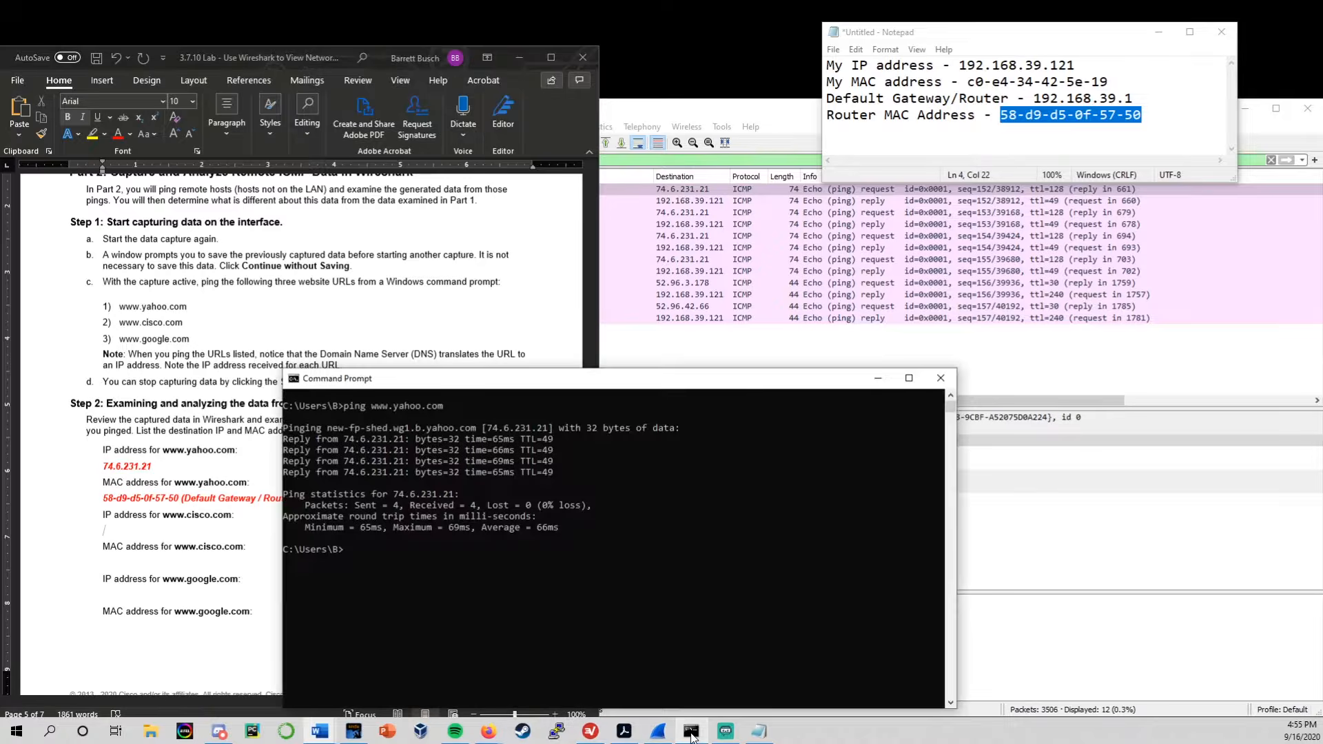
left_click_drag(721, 387, 781, 372)
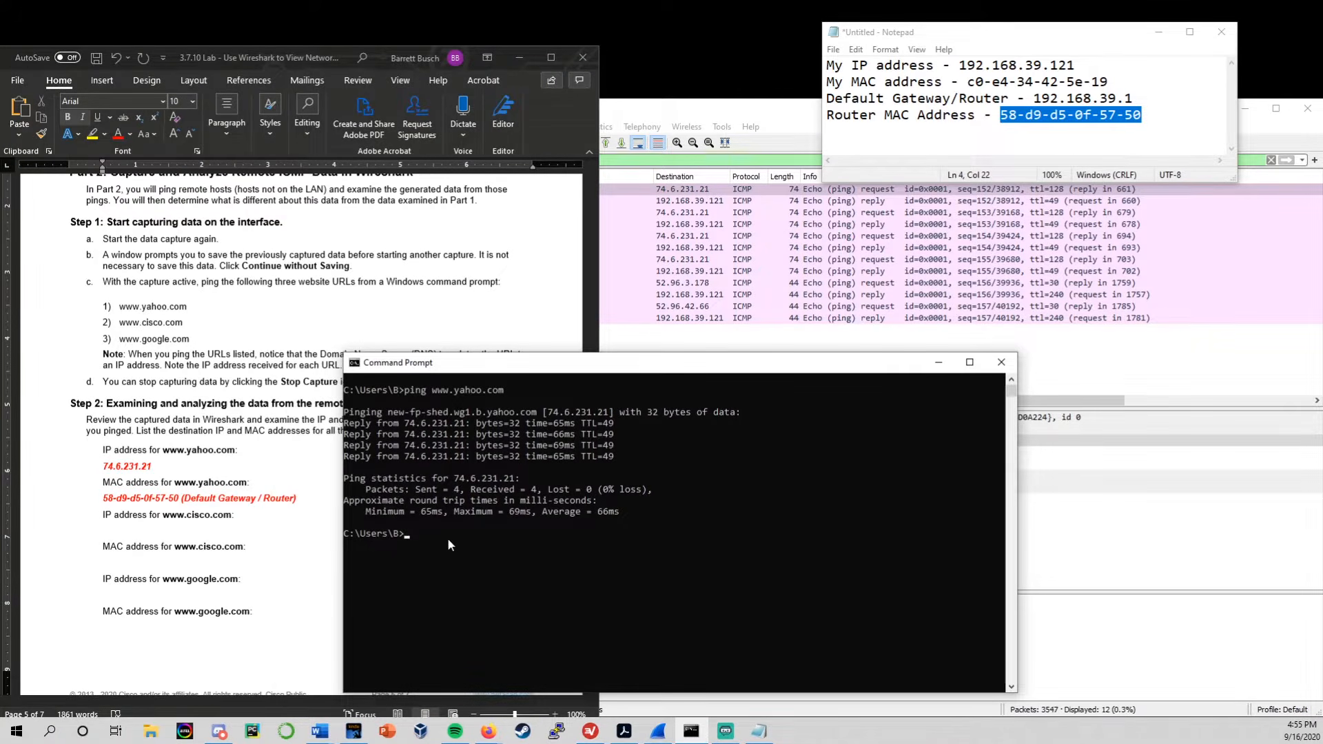
type("ping www.cisco.com")
key("Return")
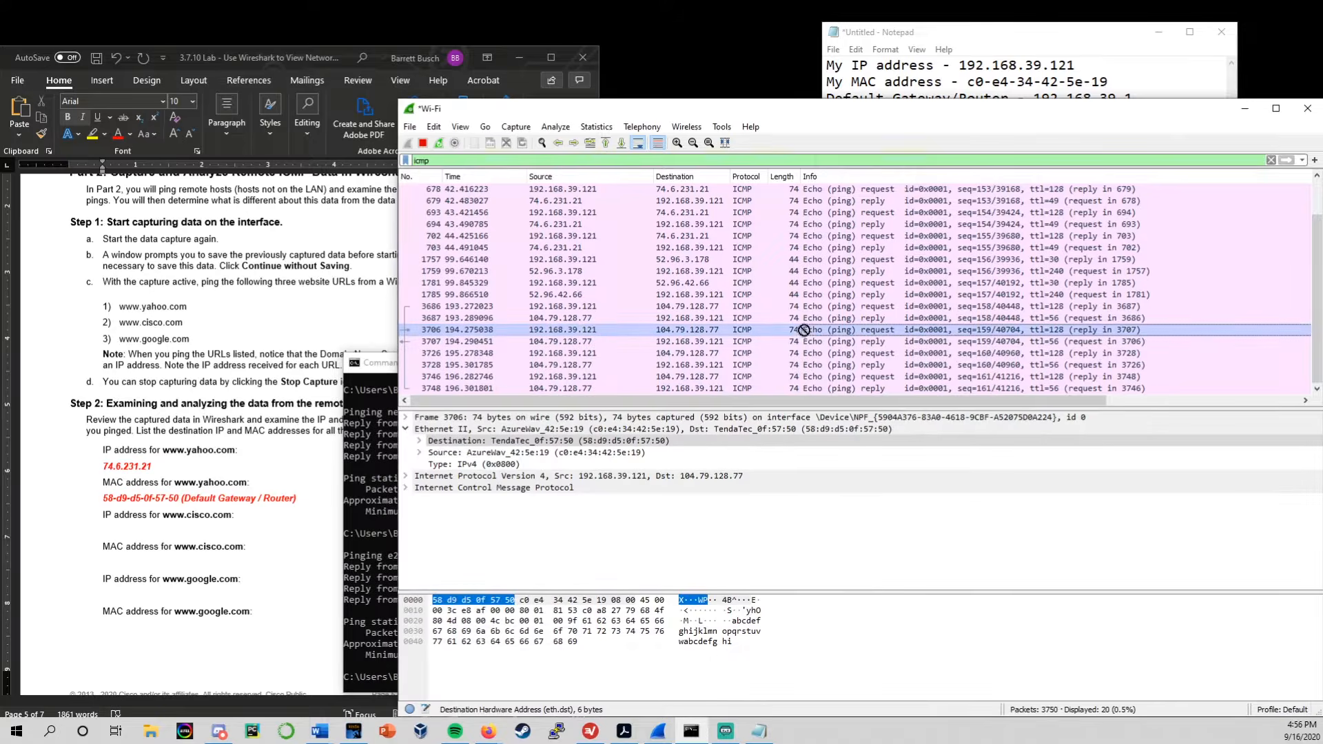
left_click(603, 325)
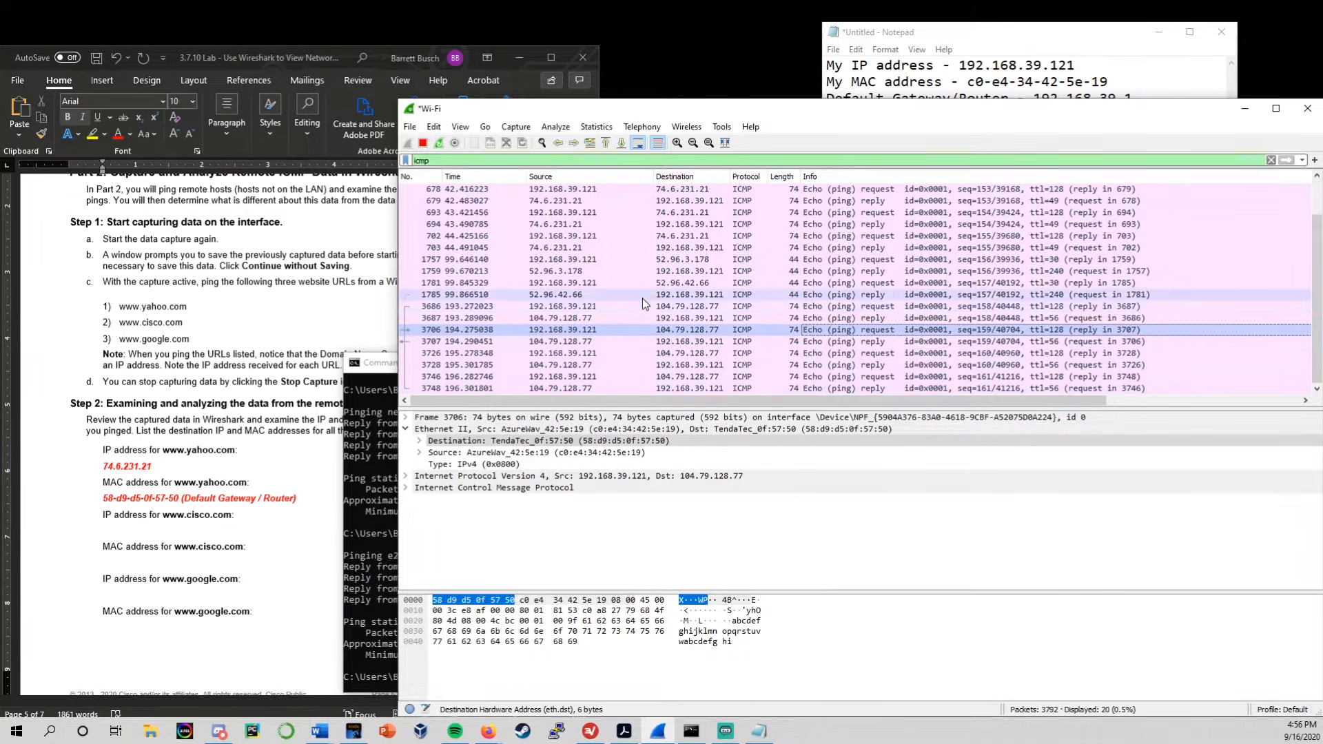
scroll(641, 302, "up", 1)
scroll(635, 307, "down", 1)
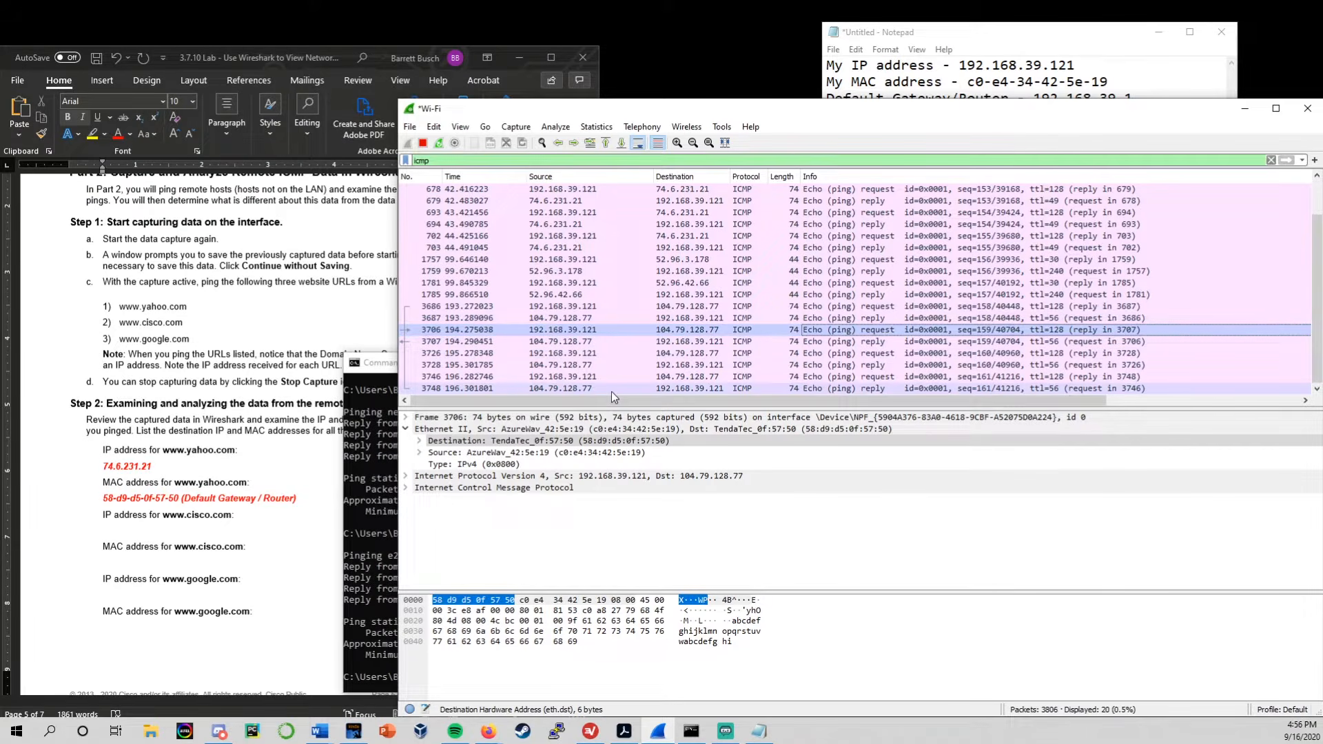
left_click(628, 306)
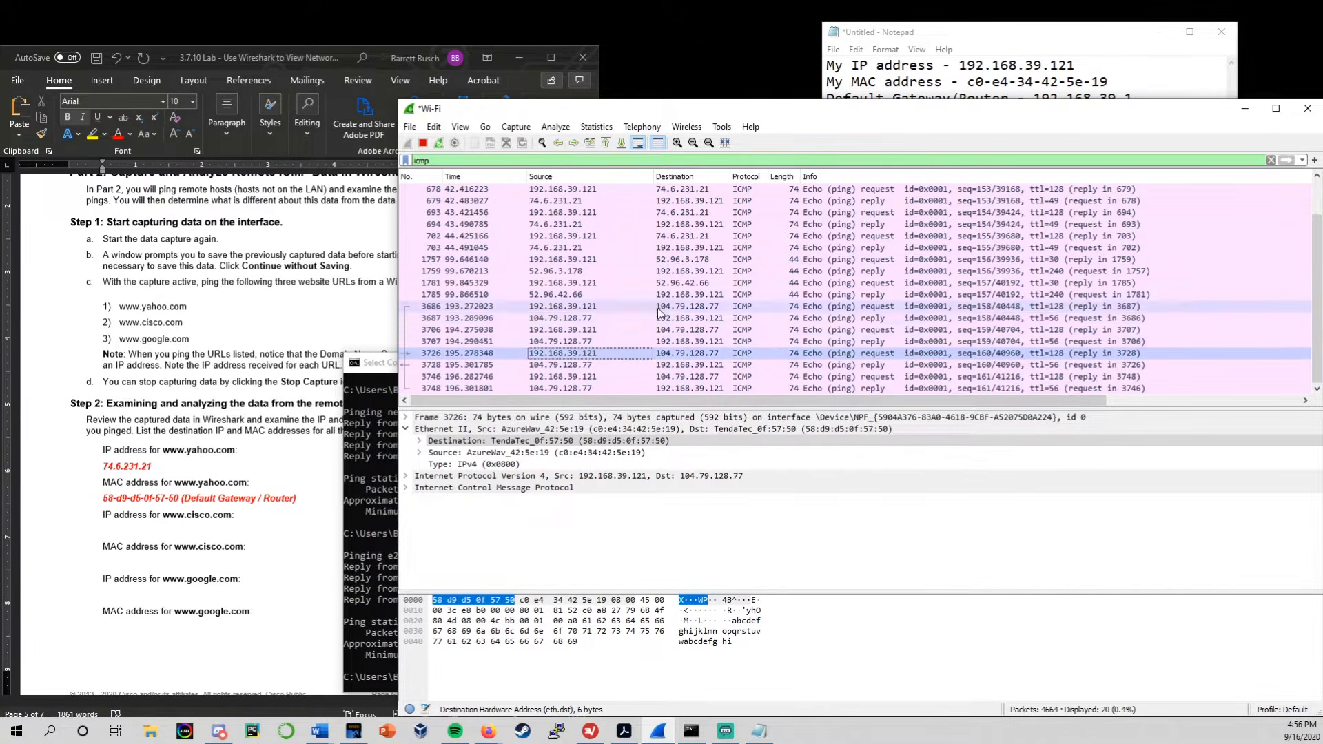
left_click(678, 259)
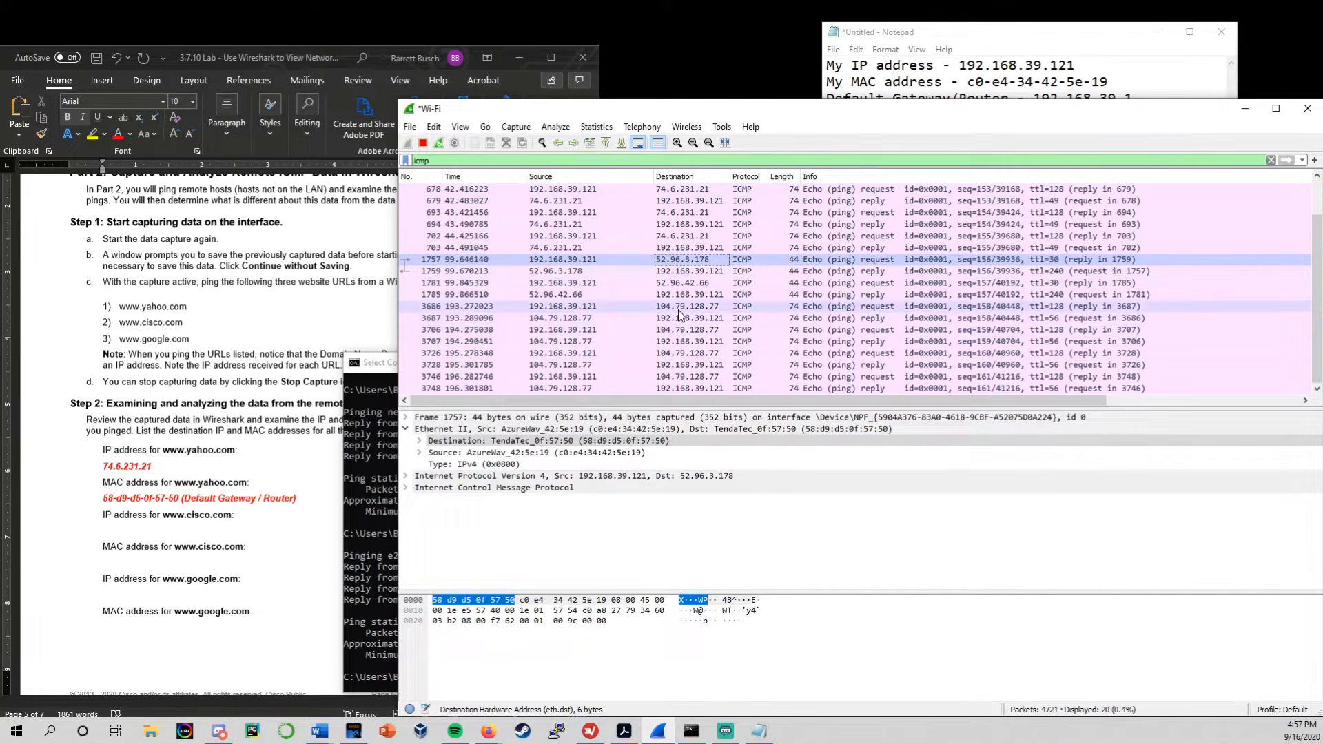
left_click(678, 308)
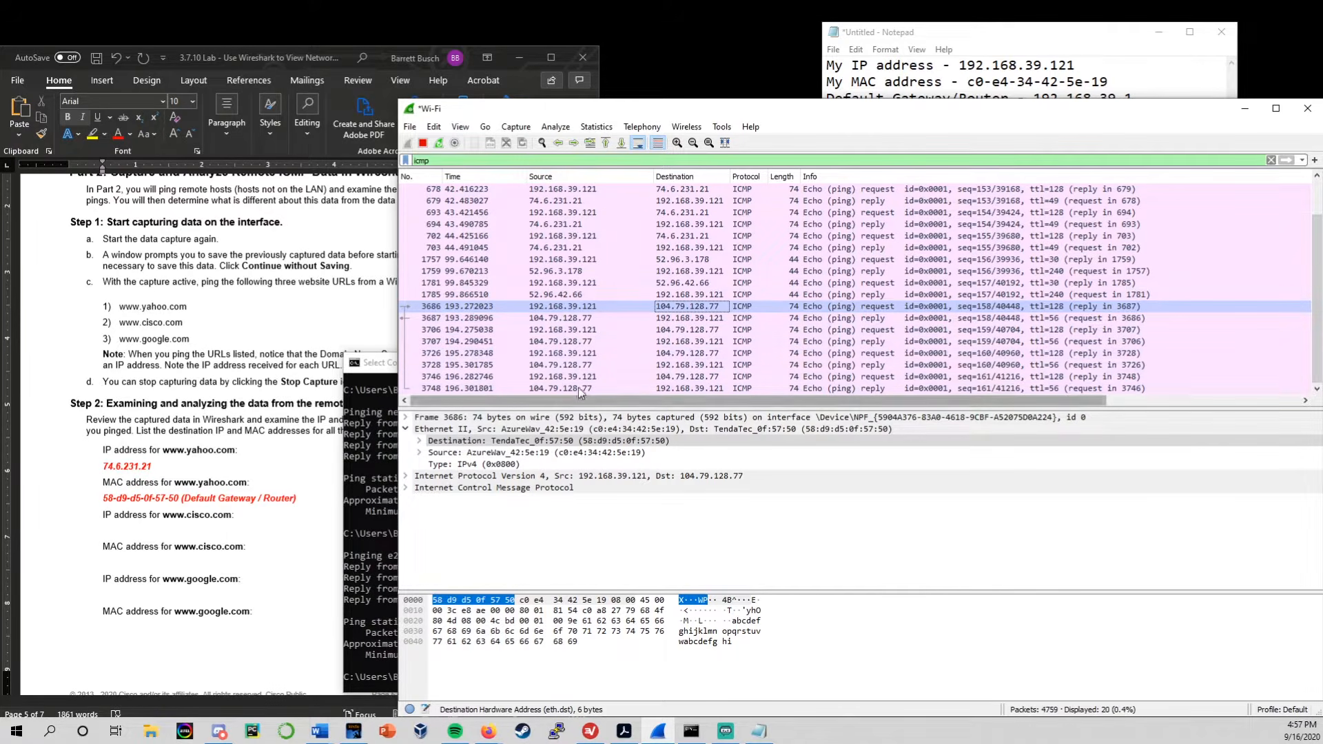
left_click(560, 308)
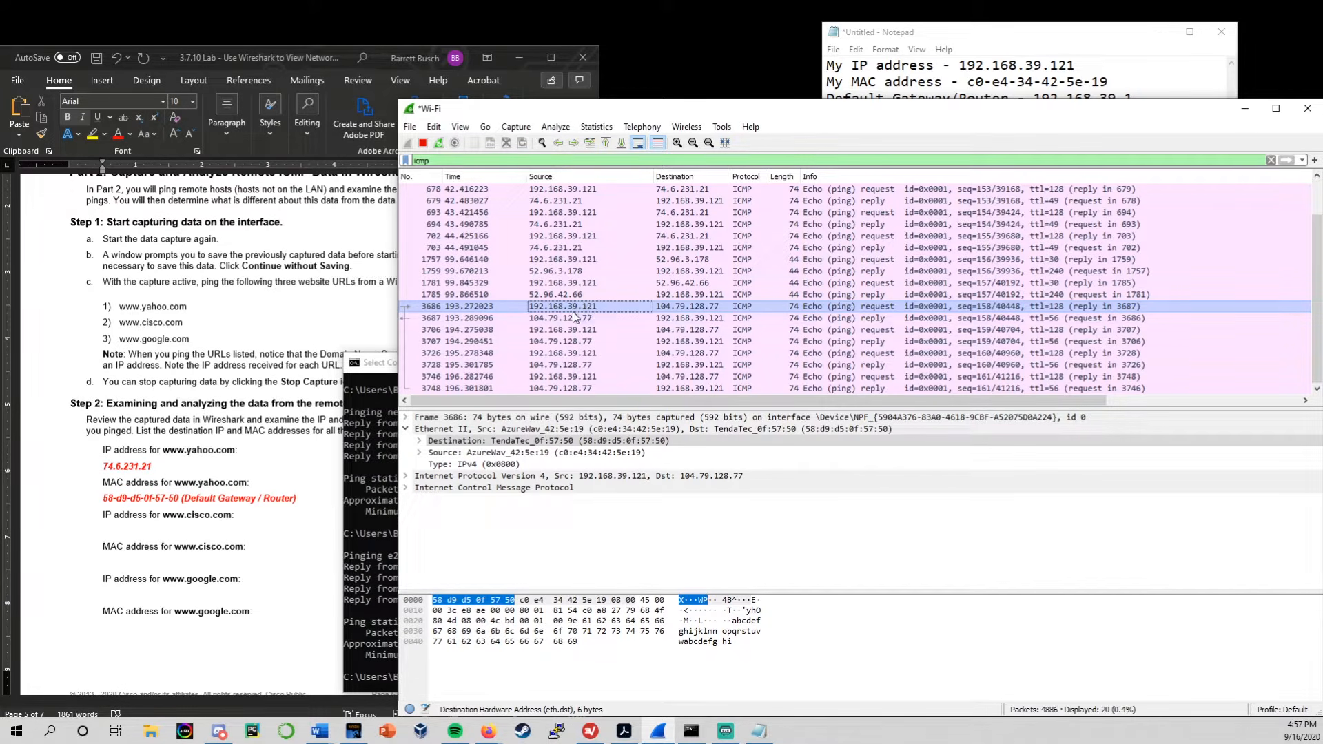
left_click(691, 308)
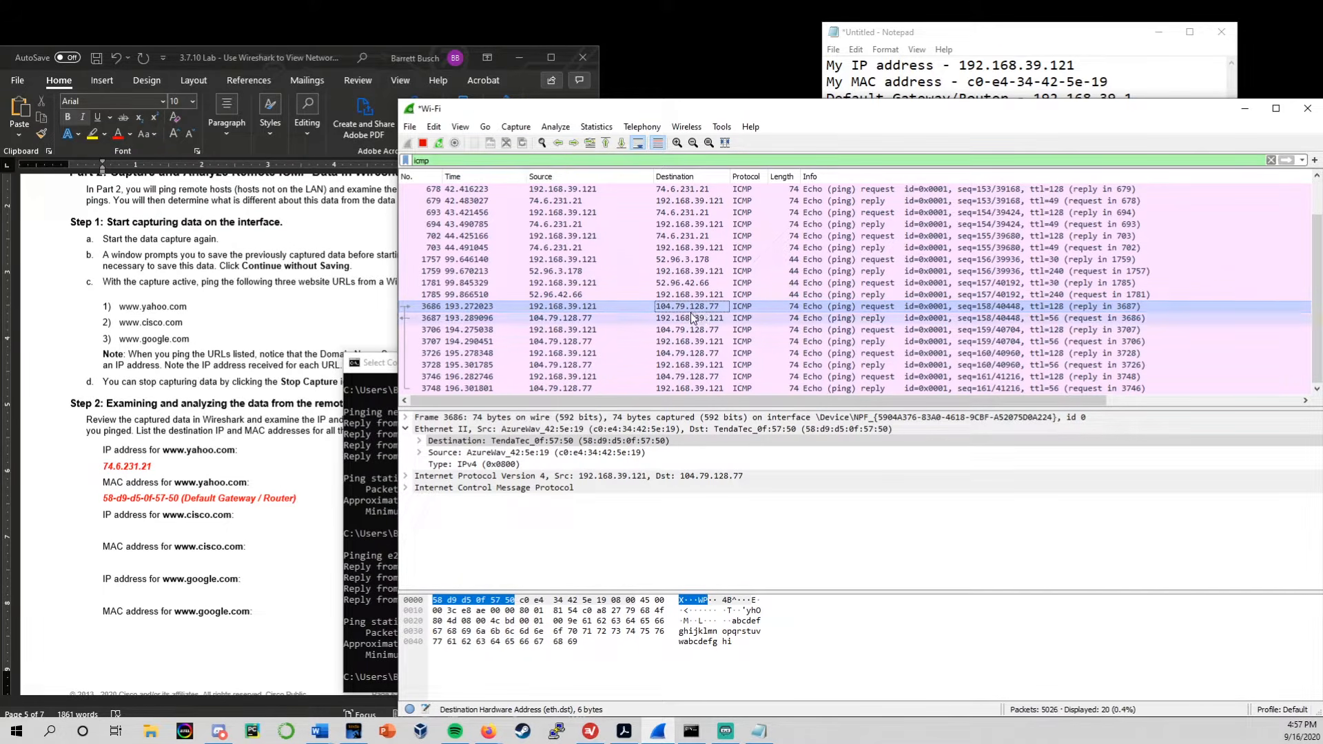
left_click(124, 527)
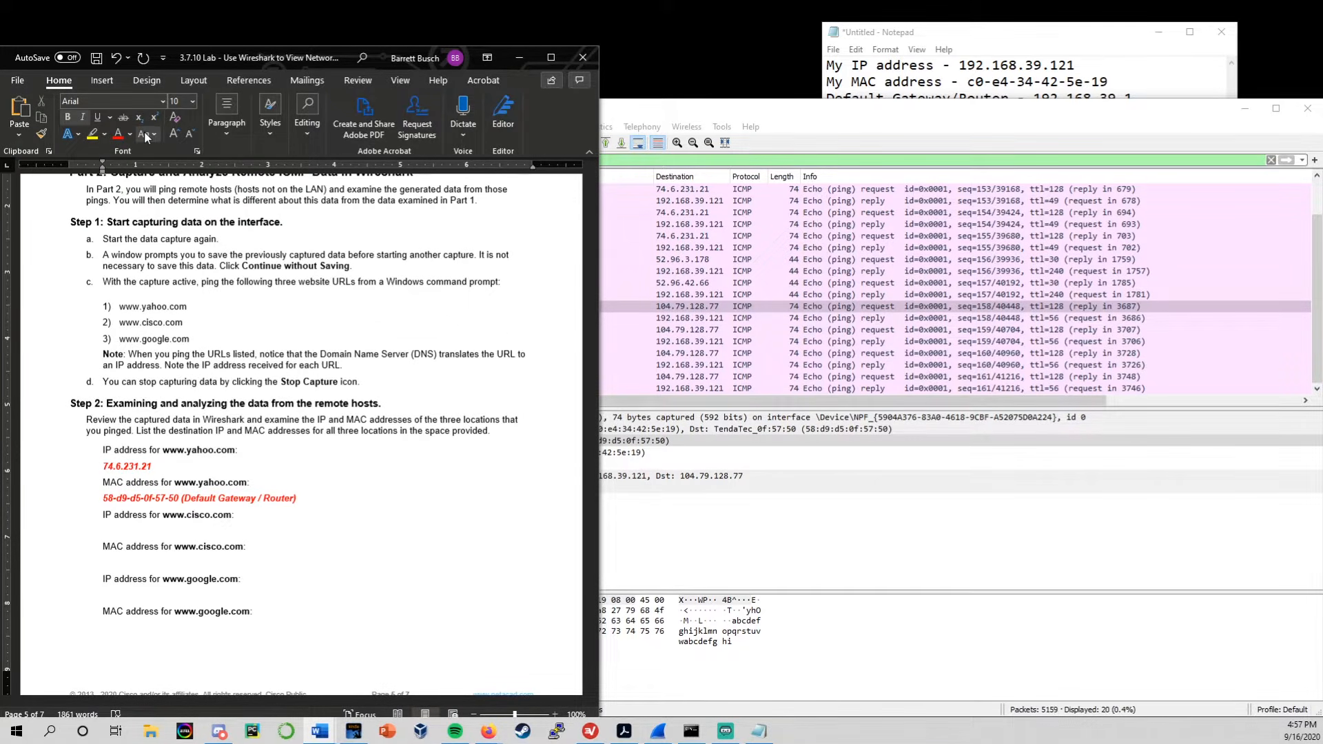
type("104.79.128.77")
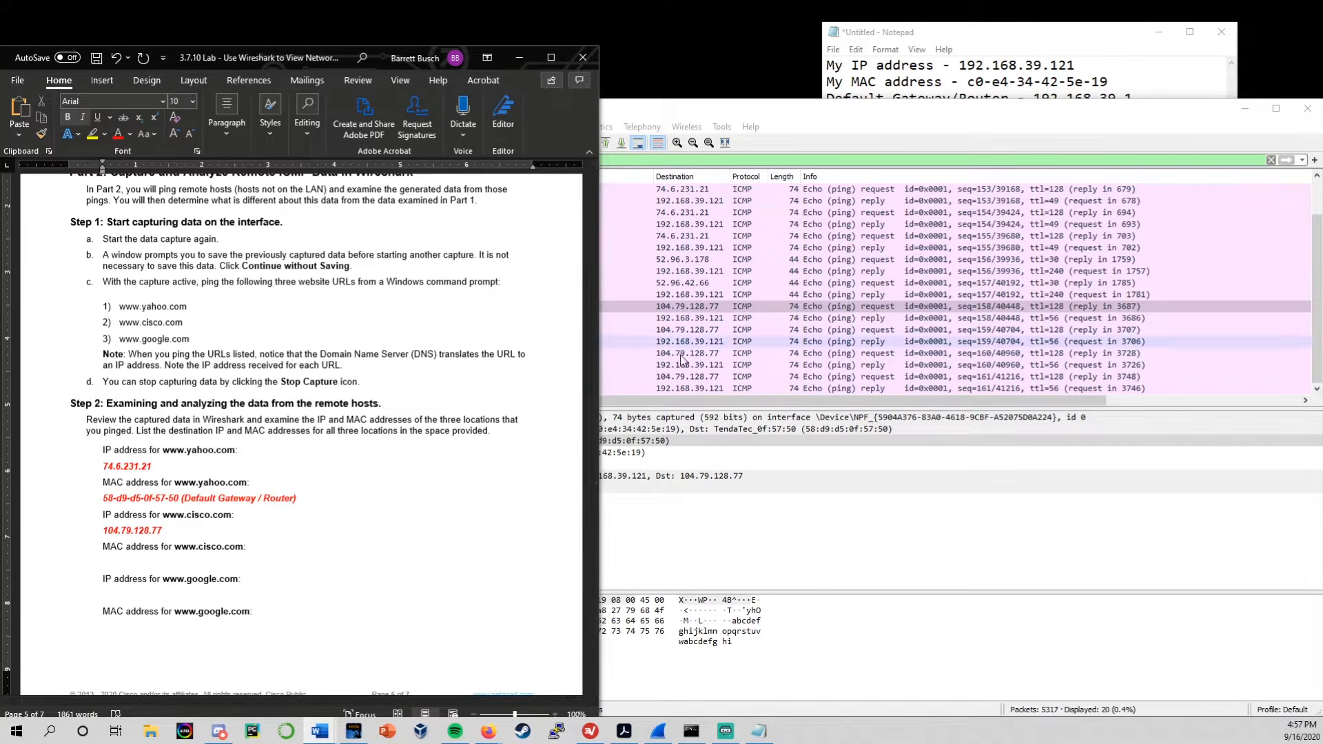
left_click(708, 513)
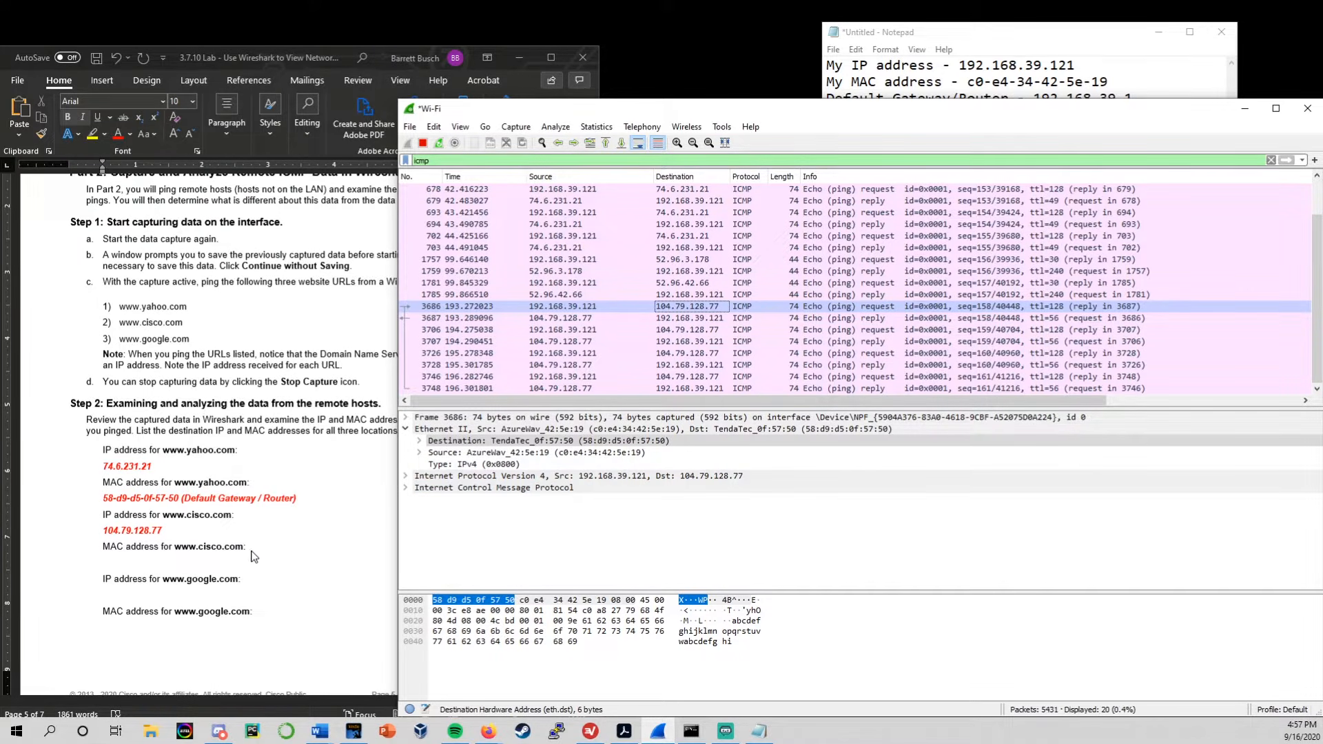
left_click_drag(289, 503, 100, 509)
key("ctrl+c")
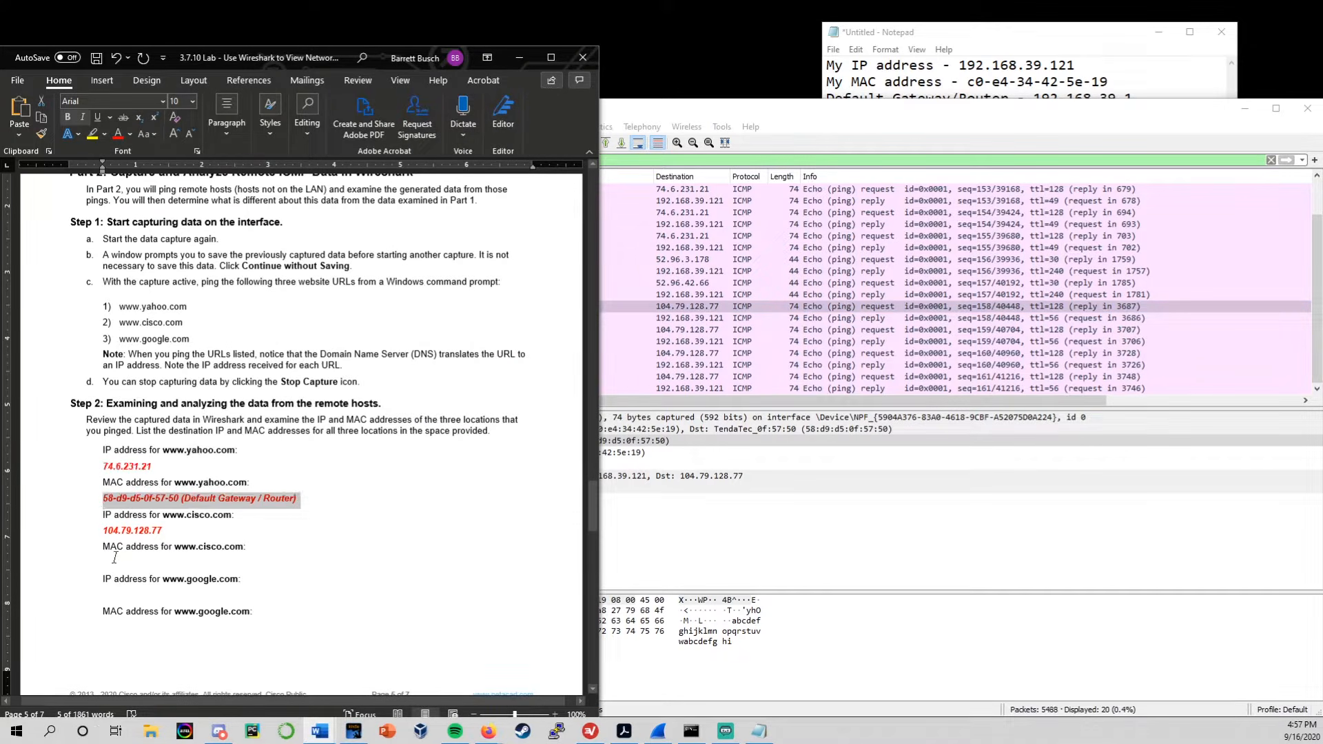
left_click(112, 557)
left_click(104, 564)
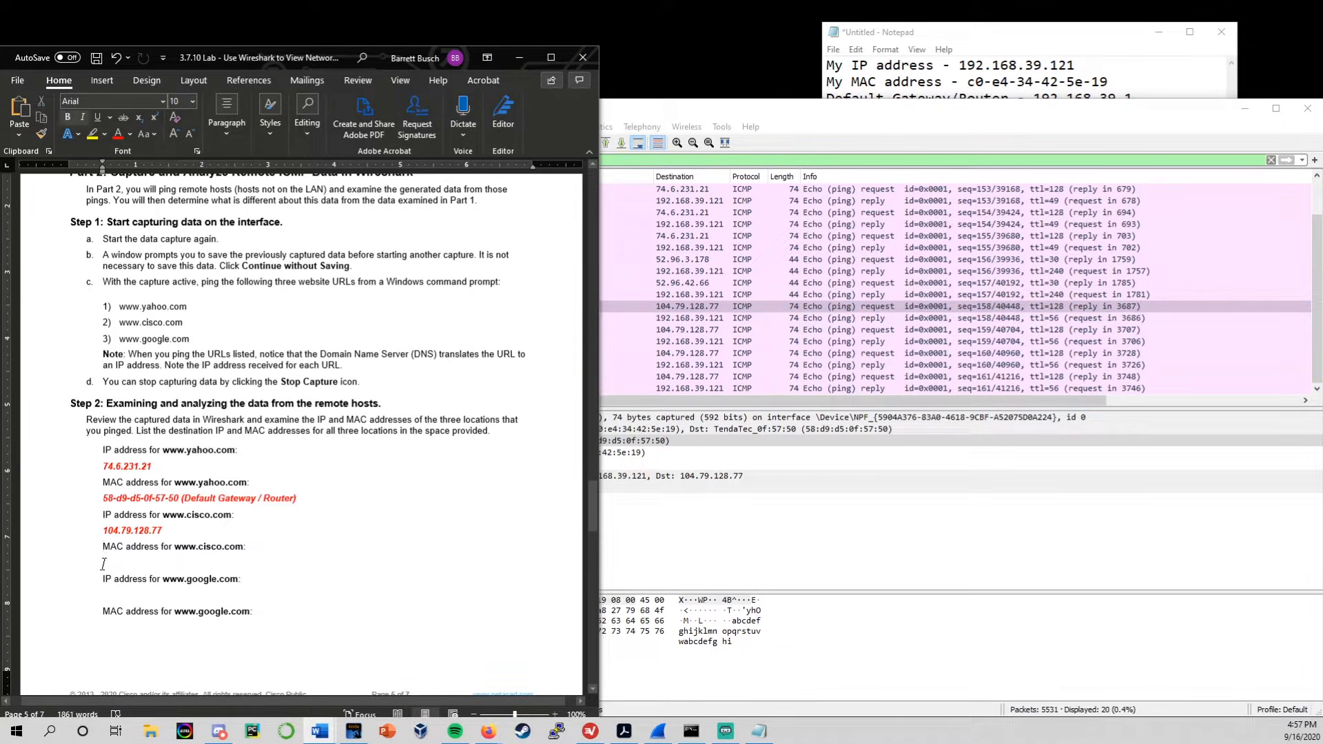
key("ctrl+v")
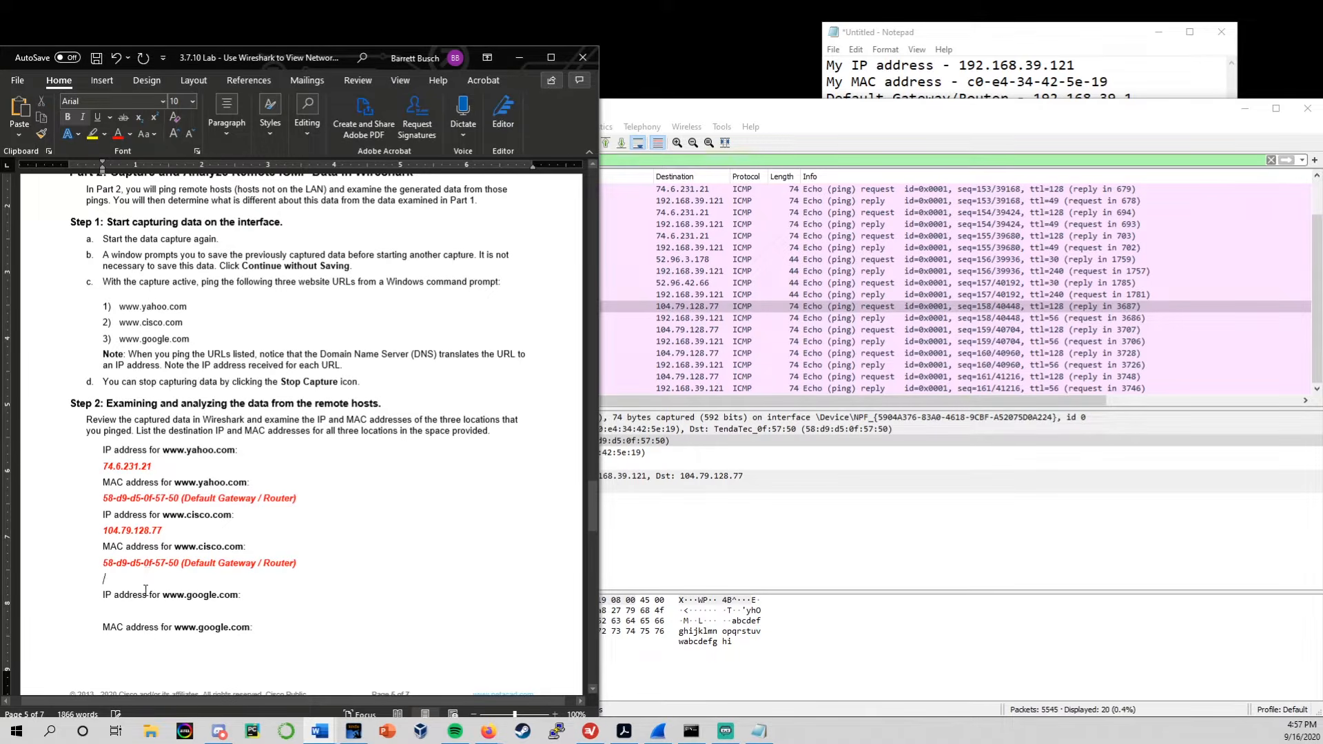
key("BackSpace")
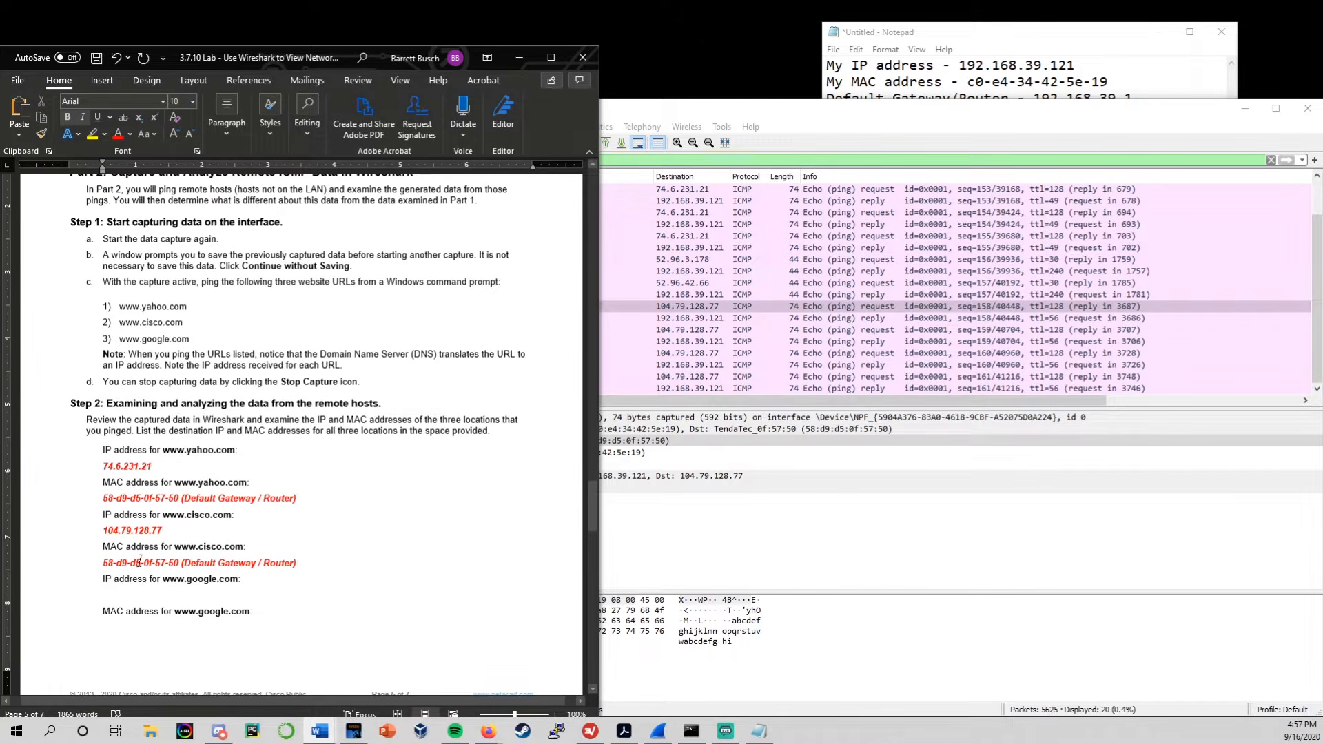
scroll(169, 592, "down", 1)
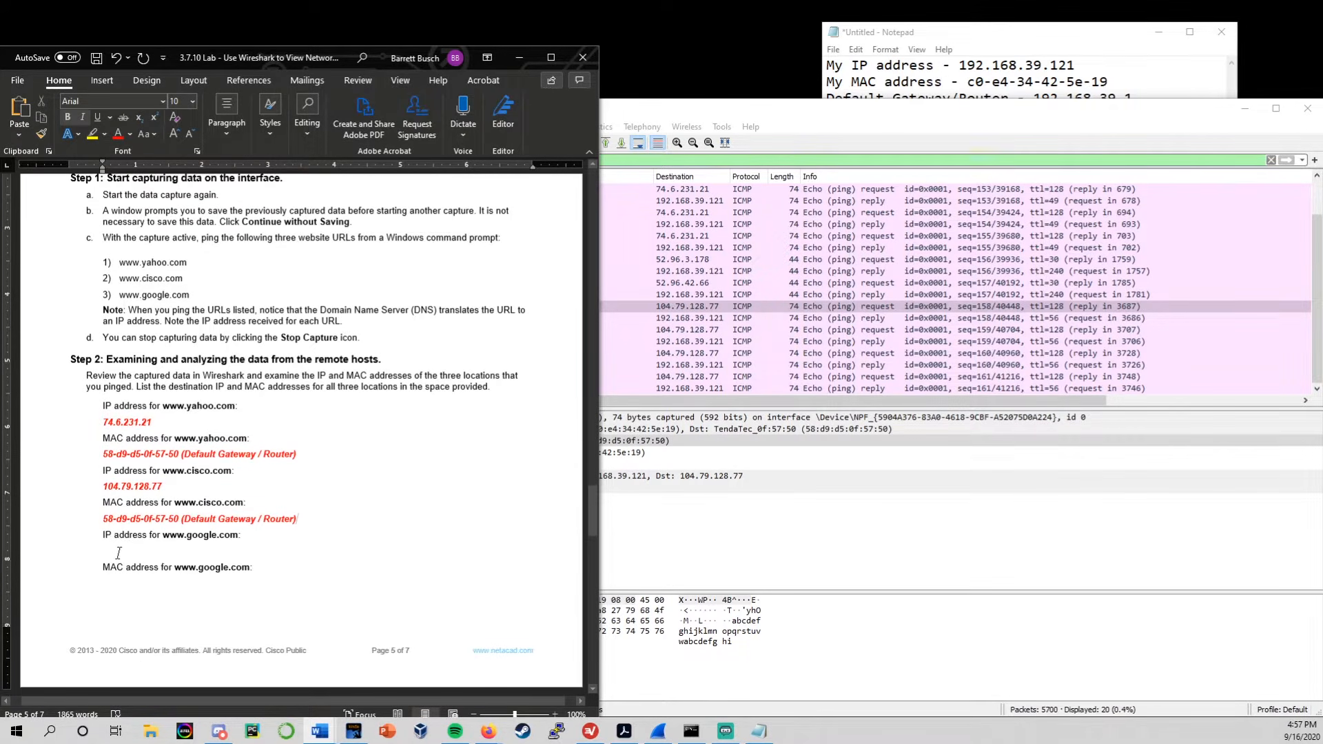
left_click(753, 354)
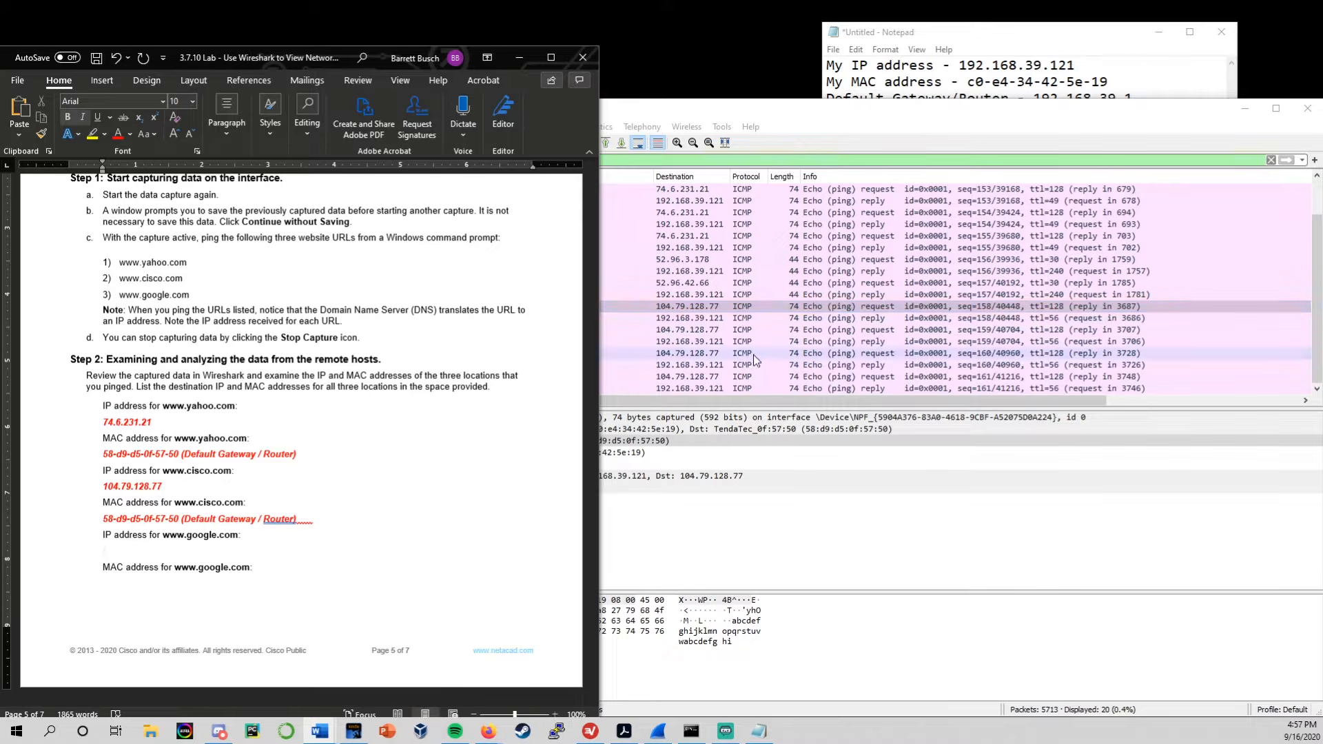
left_click(691, 730)
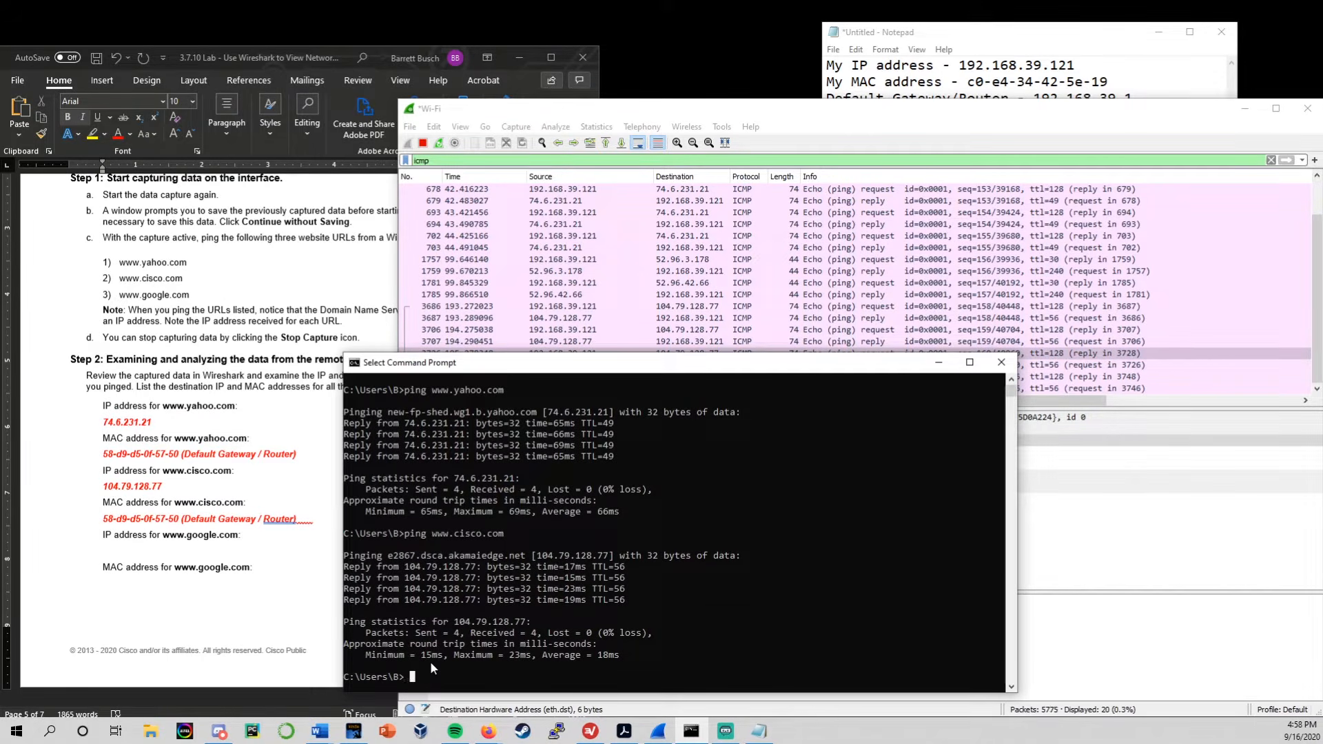
type("ping www.google.com")
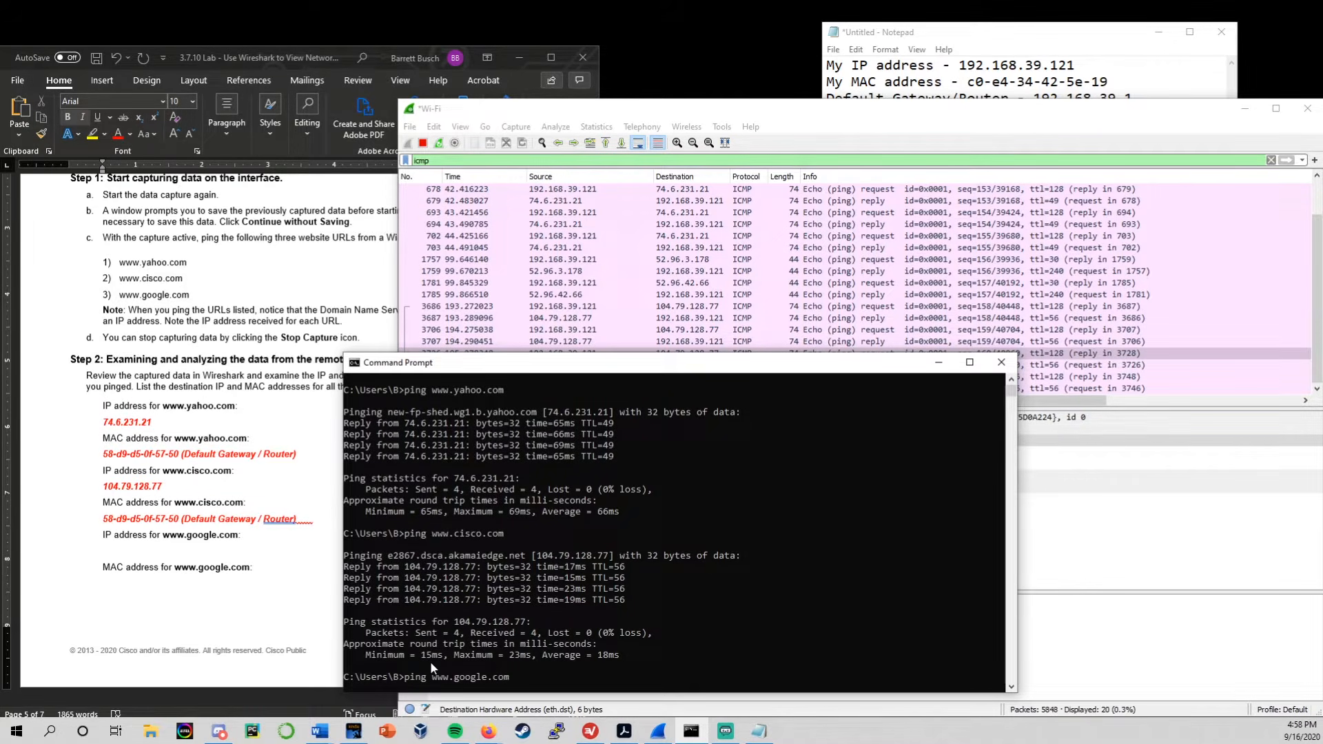
key("Return")
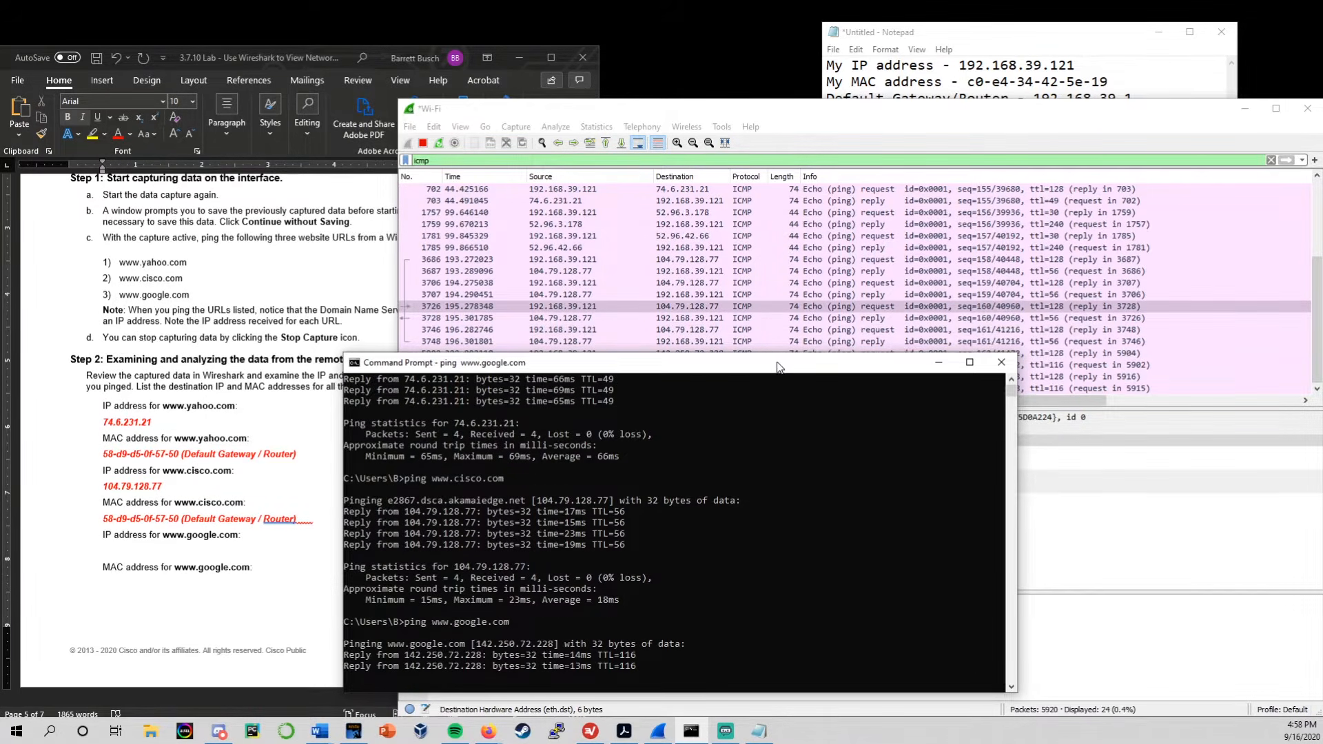
left_click_drag(779, 364, 917, 261)
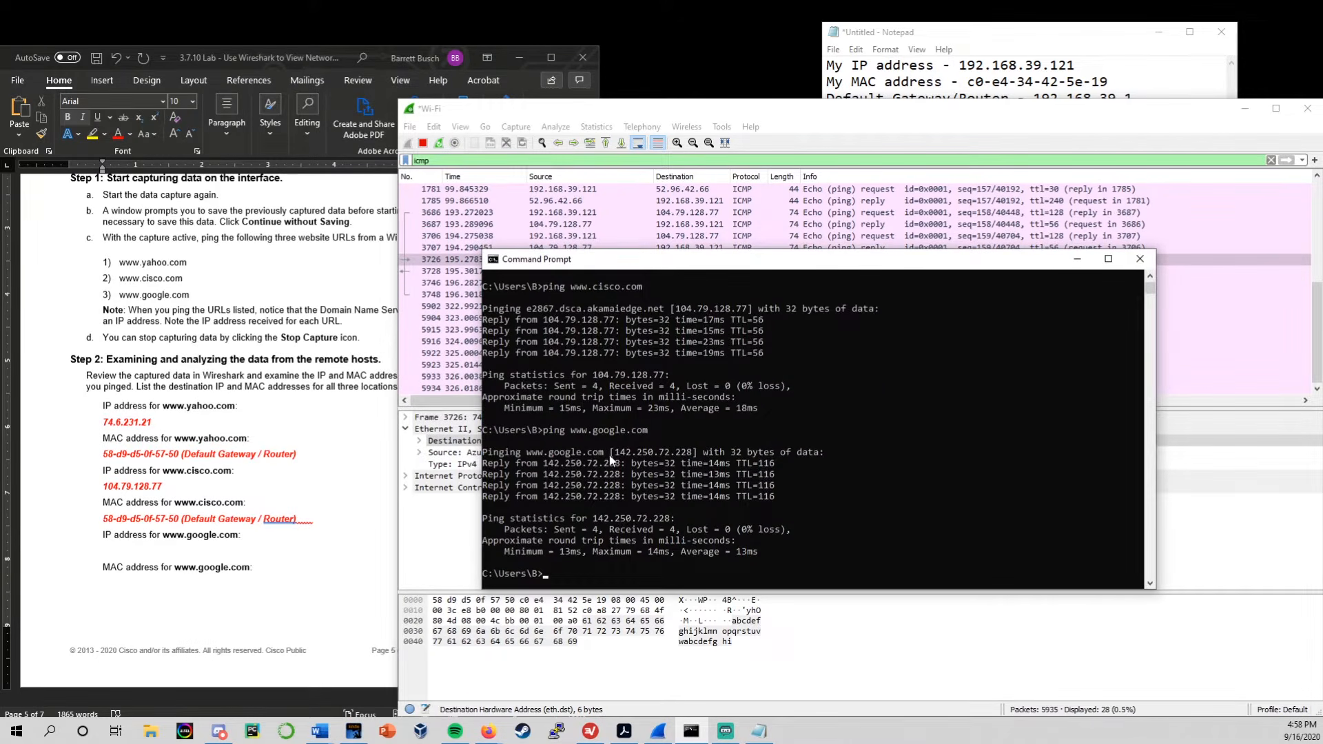
left_click_drag(610, 453, 676, 452)
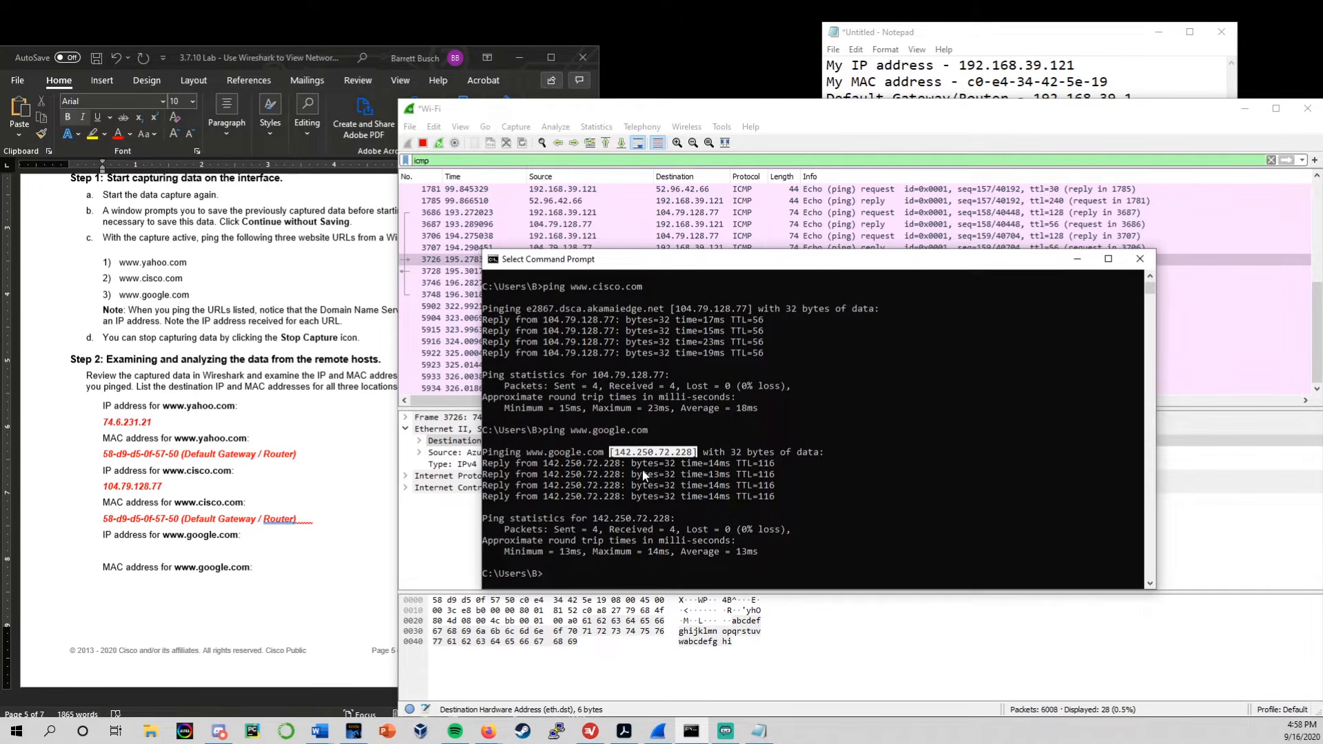
left_click(632, 446)
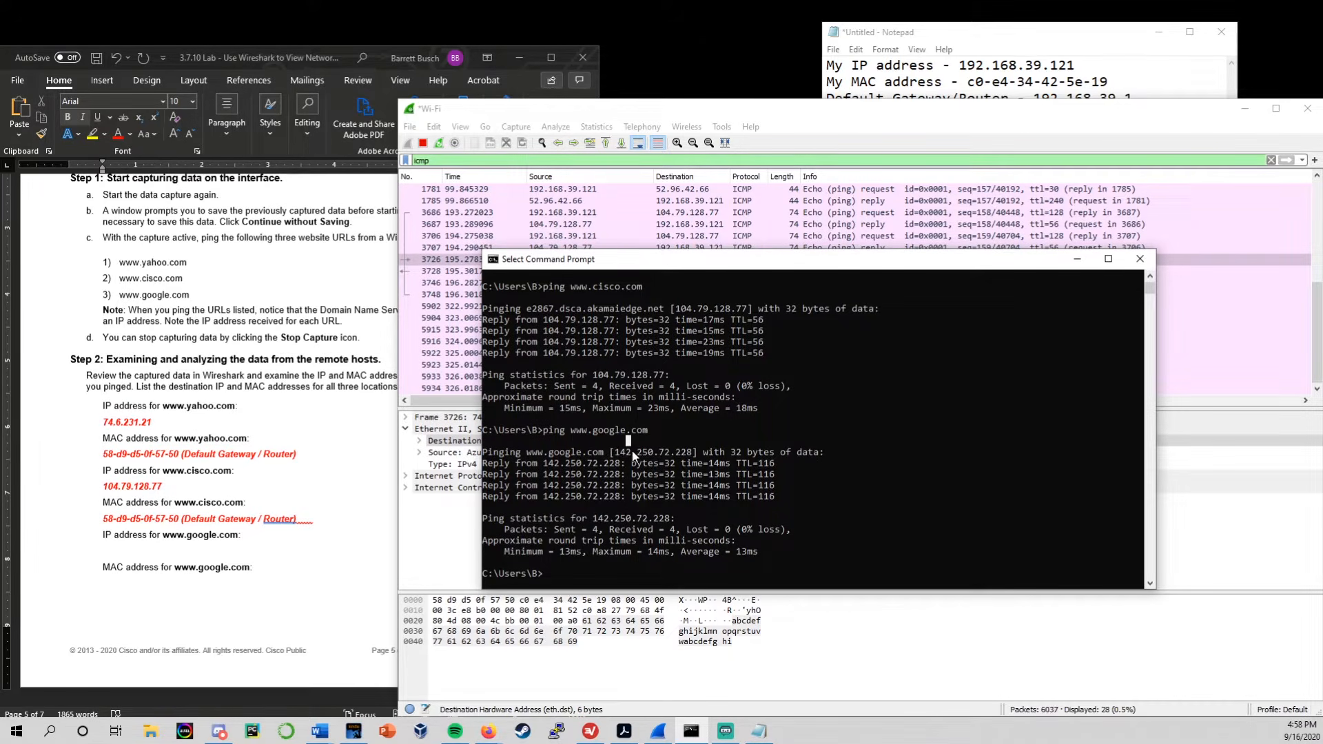
left_click_drag(681, 456, 693, 455)
left_click(698, 455)
left_click(550, 575)
left_click(183, 549)
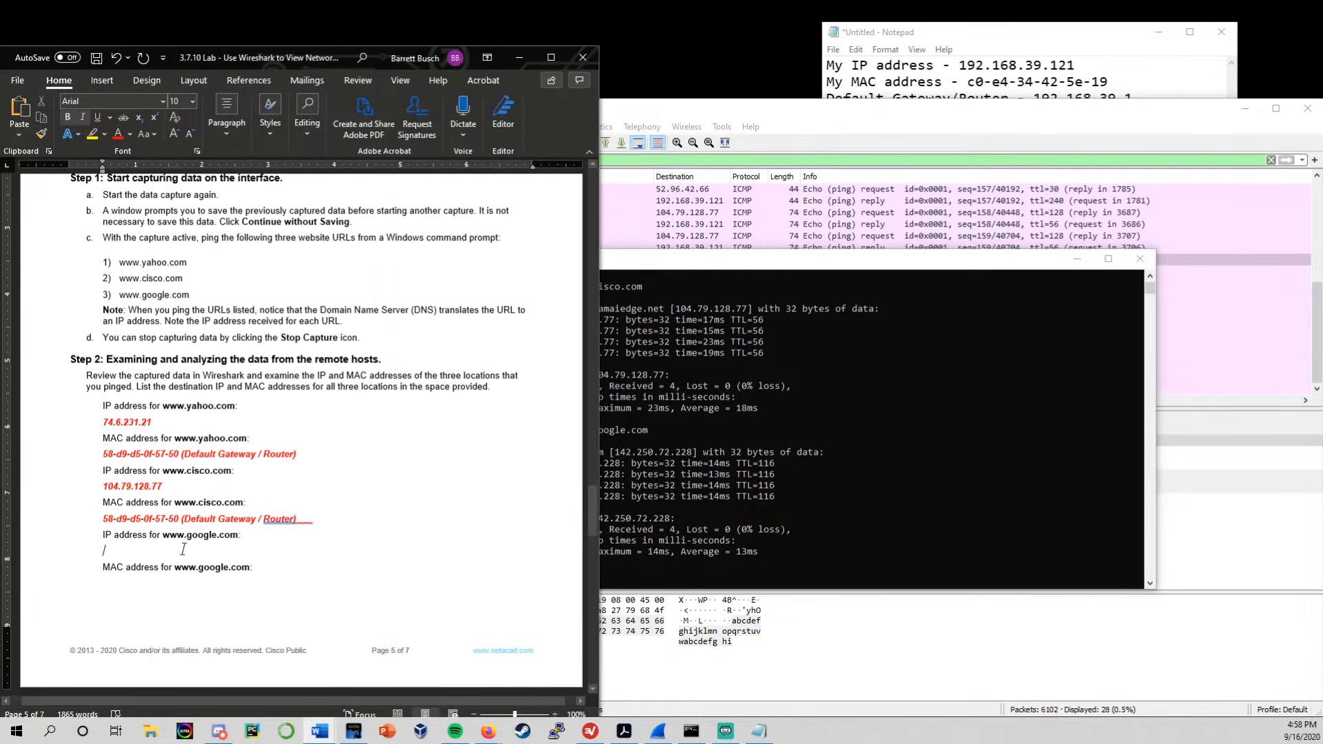
left_click_drag(817, 260, 897, 272)
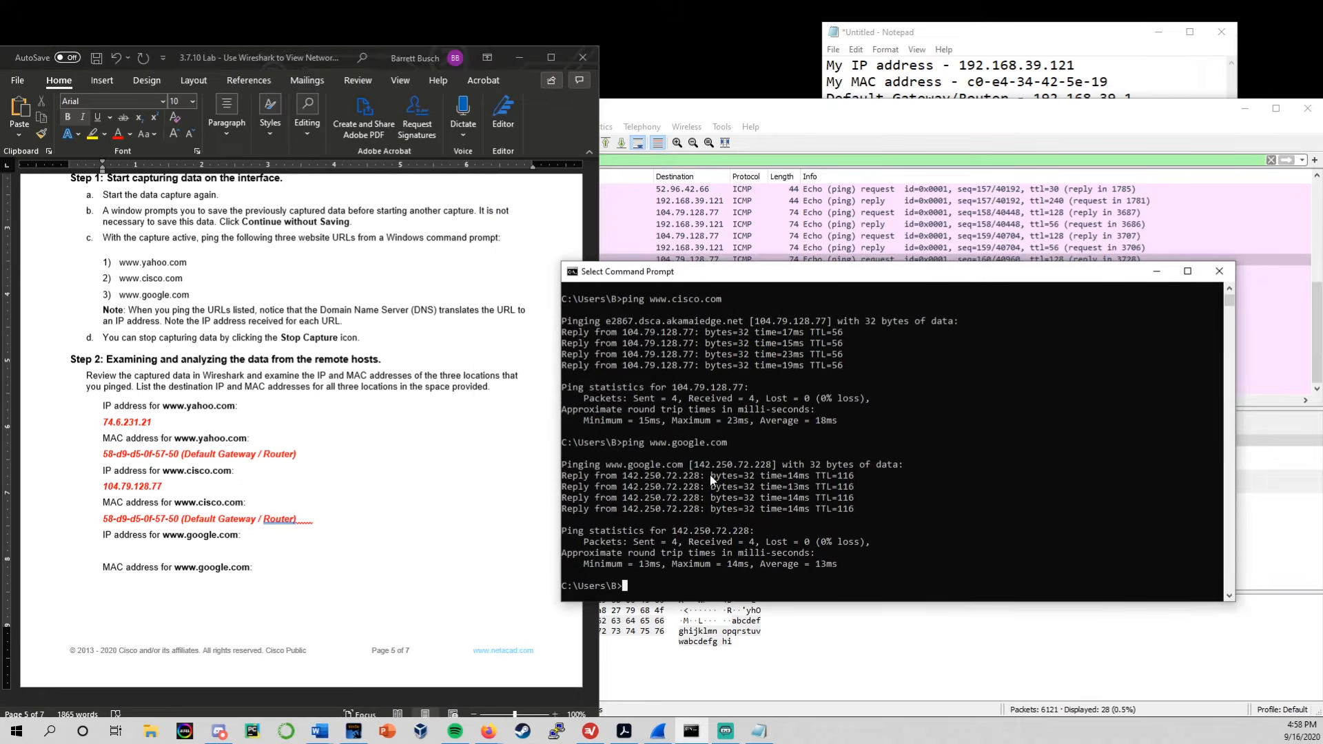
left_click(133, 556)
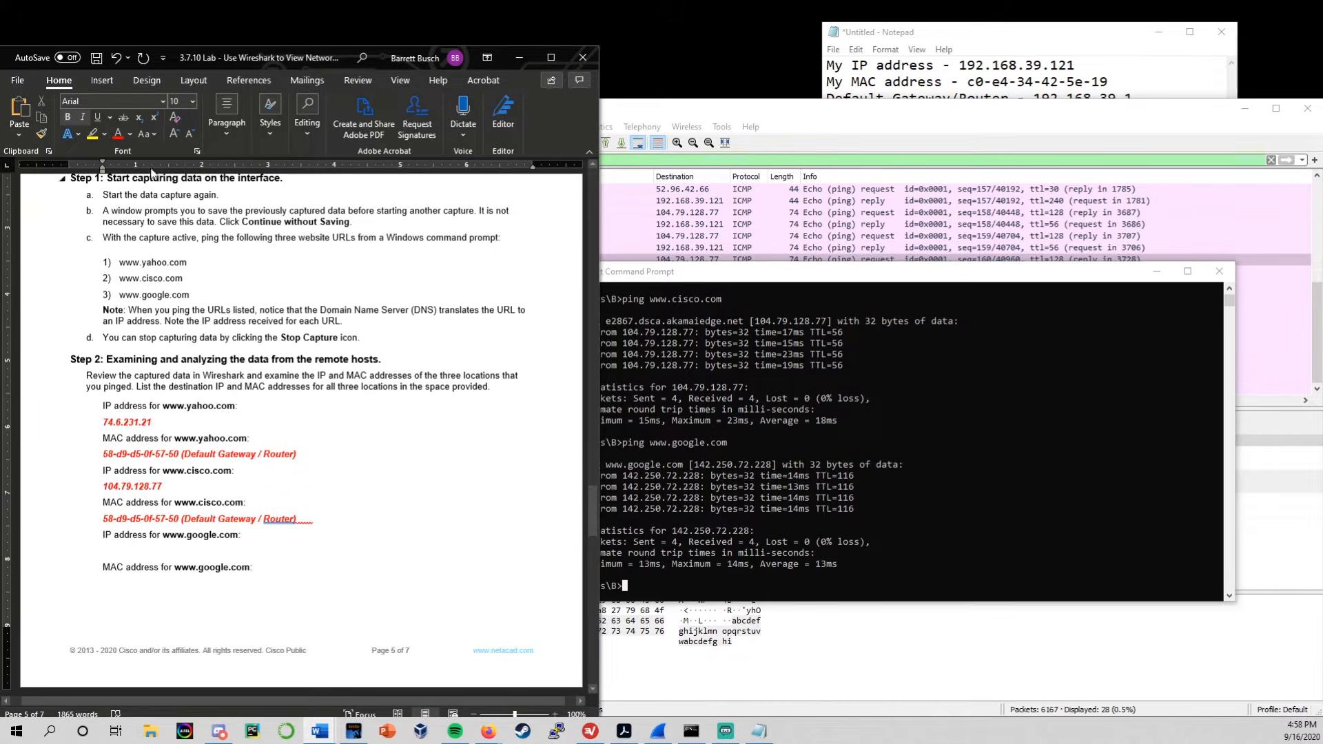
type("Type")
type("14ype")
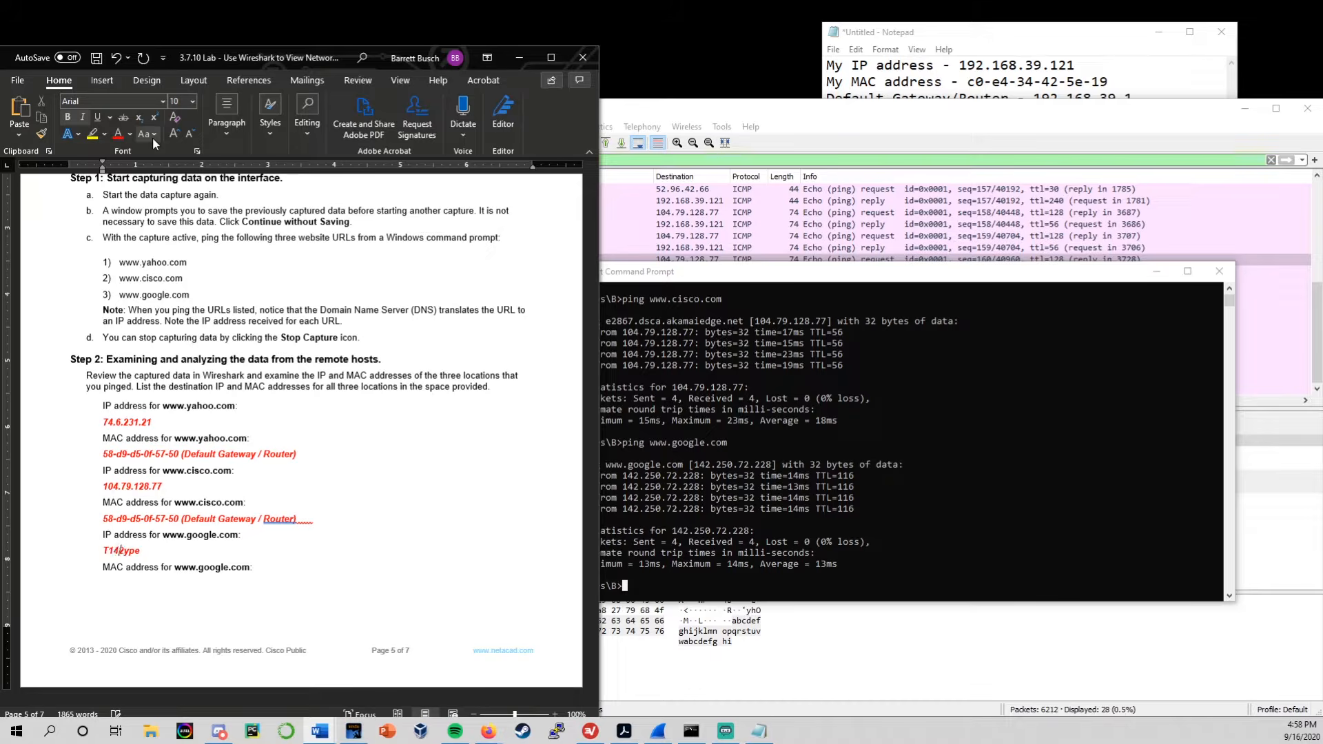
type("2.250.72.228")
key("Delete")
key("Delete")
key("BackSpace")
left_click(806, 128)
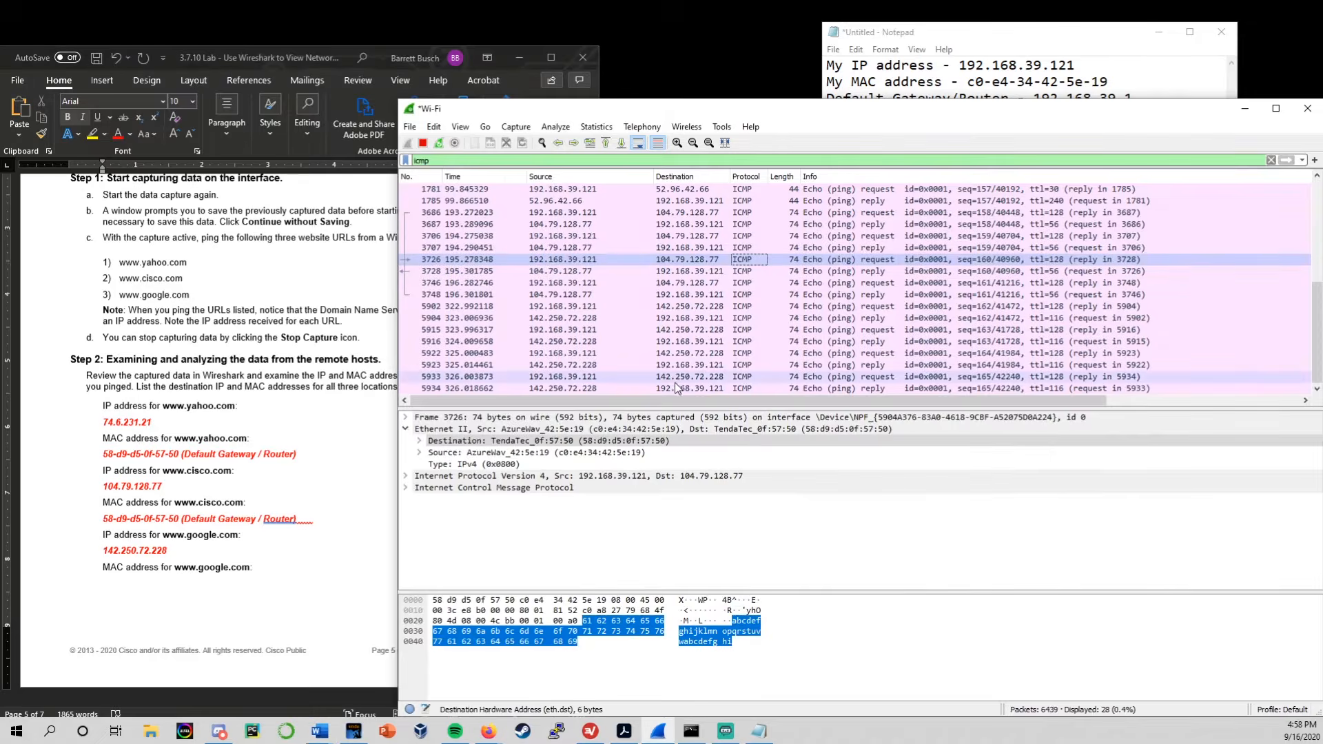
left_click(679, 353)
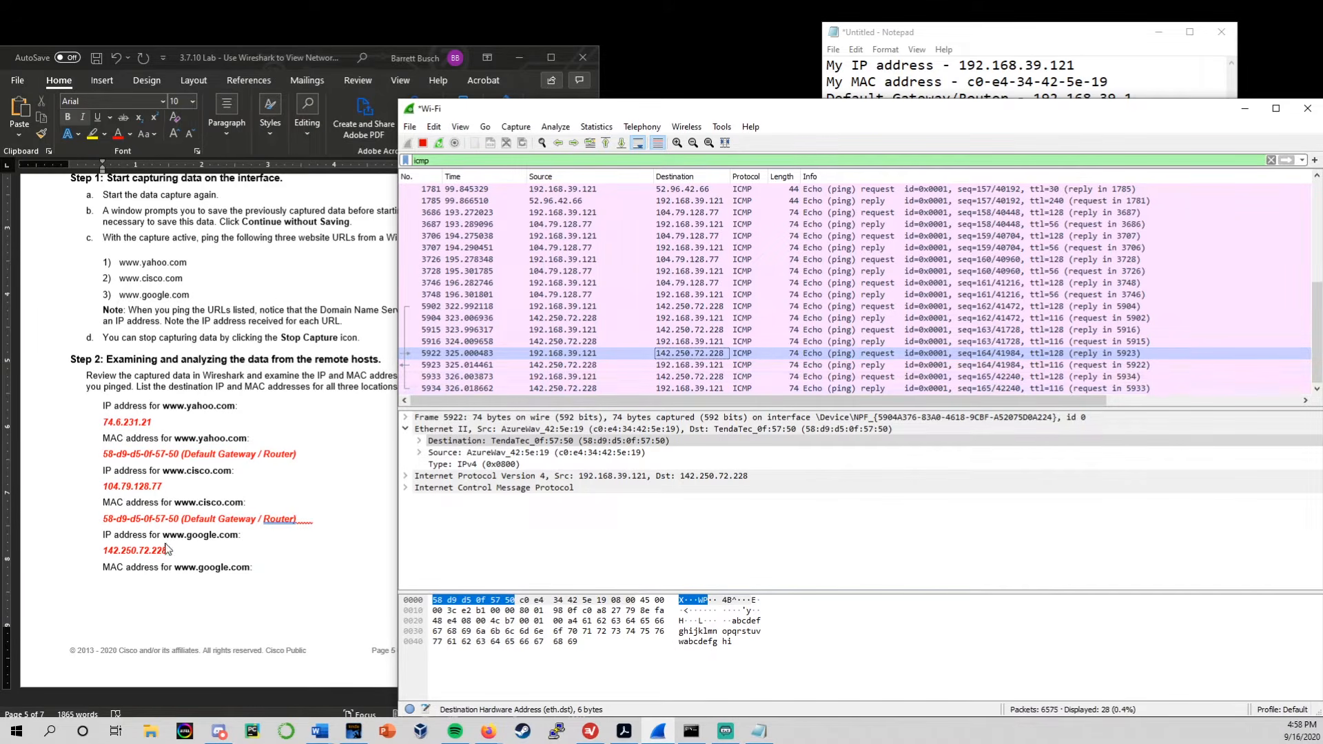
scroll(177, 583, "down", 3)
left_click_drag(313, 386, 86, 395)
key("ctrl+c")
left_click(144, 453)
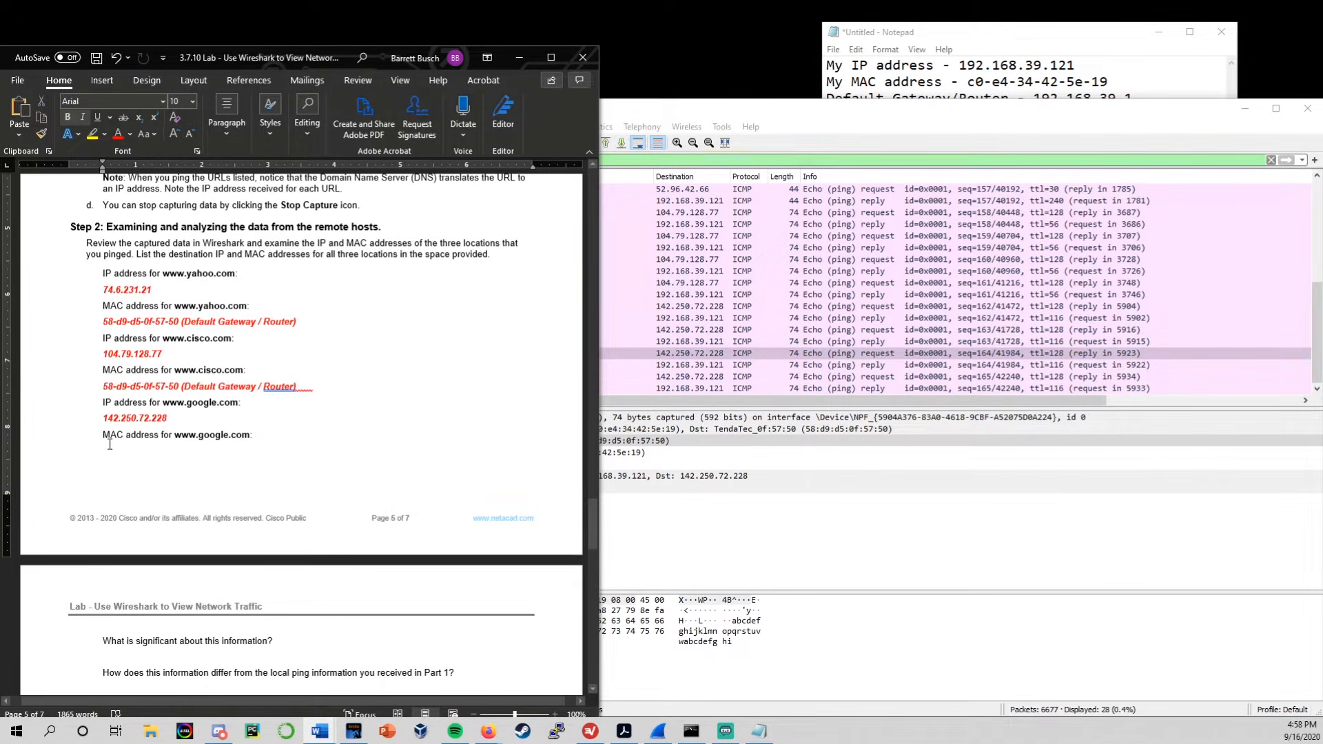
left_click(111, 445)
left_click(105, 463)
key("ctrl+v")
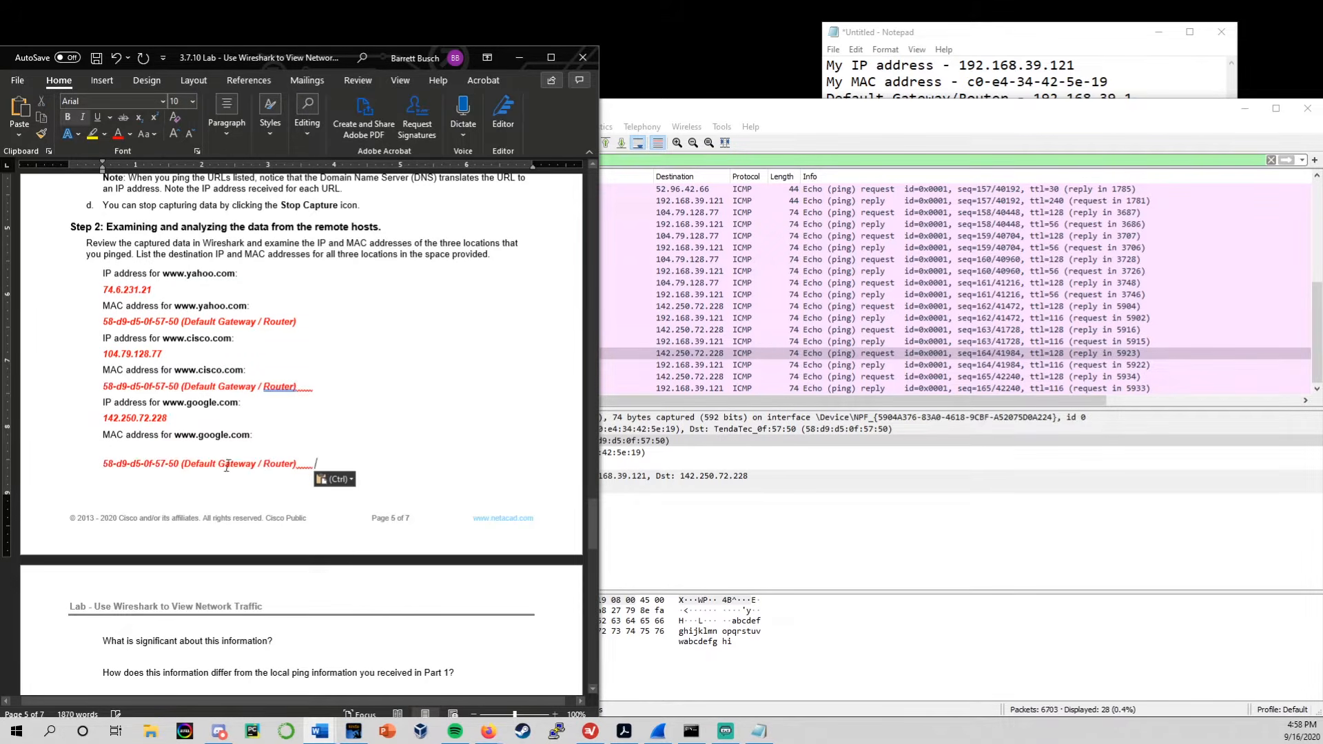
Remove the blank line above the Google MAC address answer and delete the leftover "ype Type your answers here." text after it.
left_click(256, 436)
key("Delete")
key("Return")
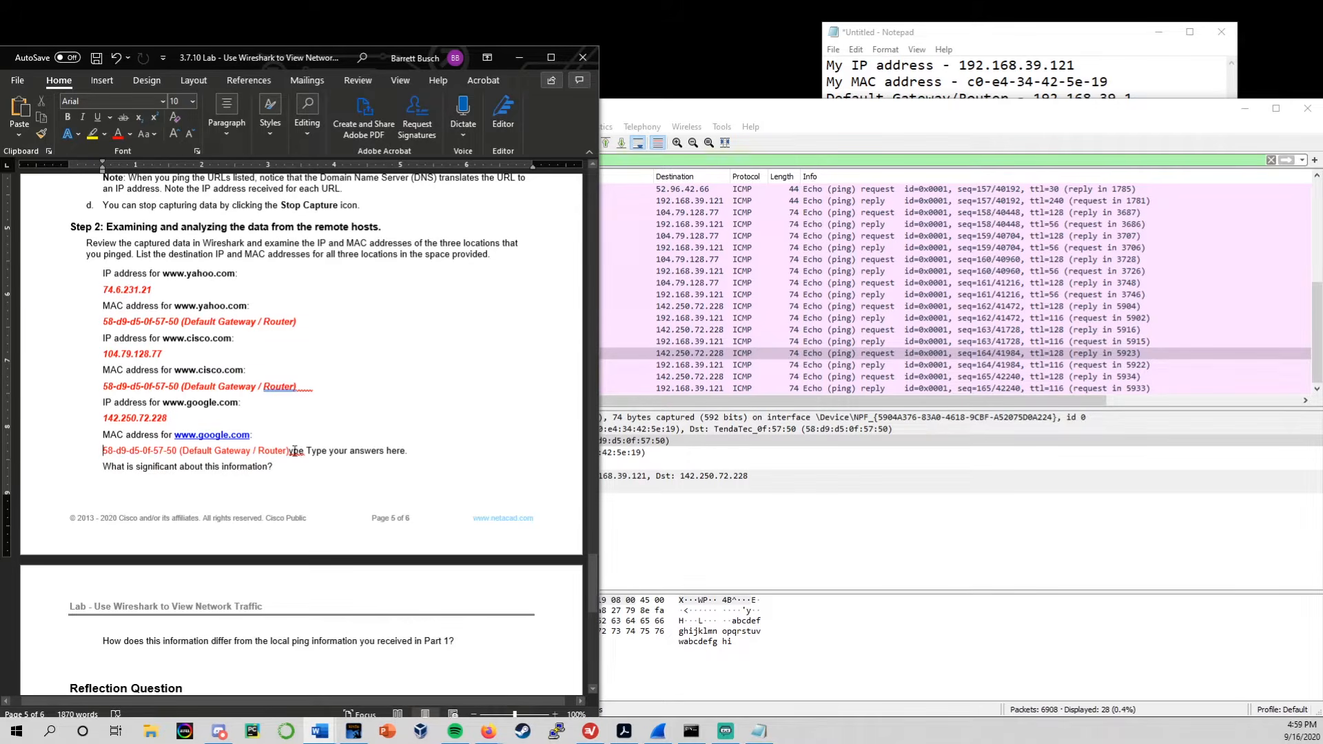
left_click_drag(289, 450, 304, 450)
key("BackSpace")
key("Return")
left_click_drag(207, 467, 84, 464)
key("BackSpace")
Review what is significant about the results by comparing the recorded IP and MAC addresses of Google, Cisco and Yahoo.
left_click_drag(283, 466, 115, 470)
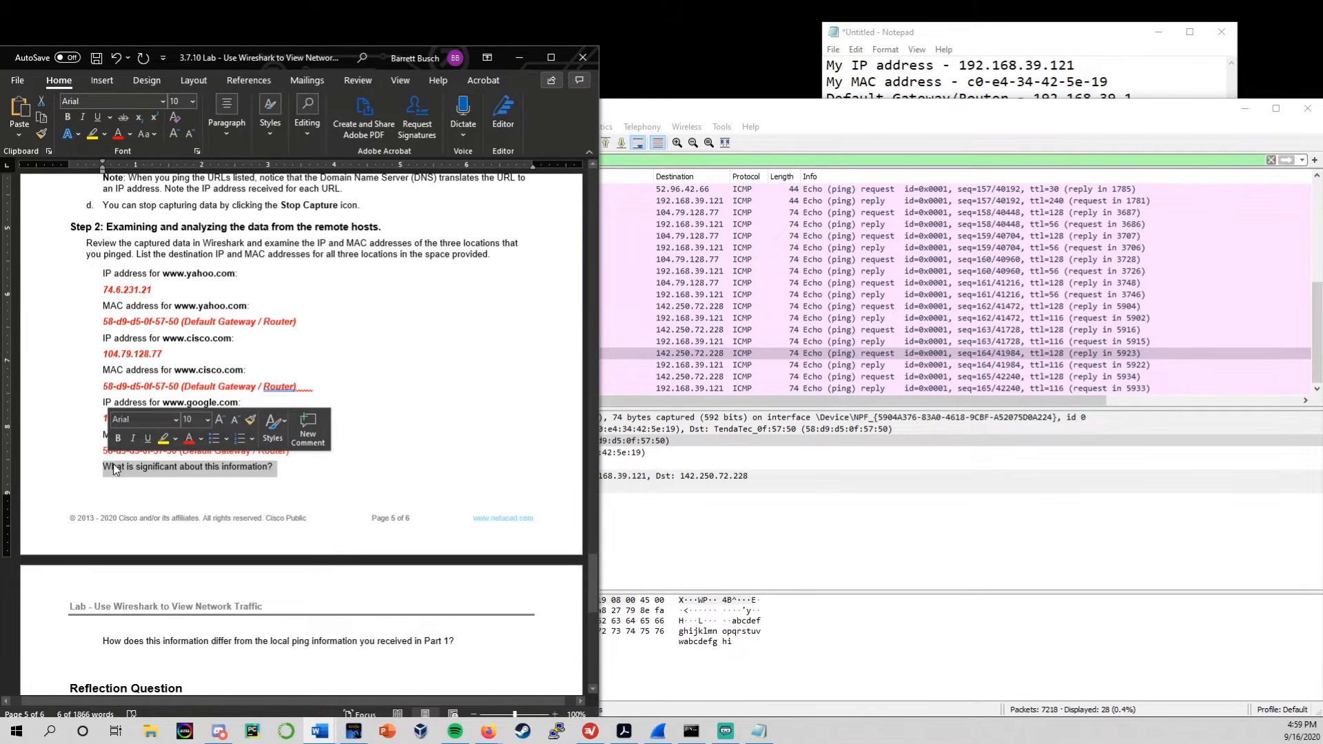
left_click(383, 470)
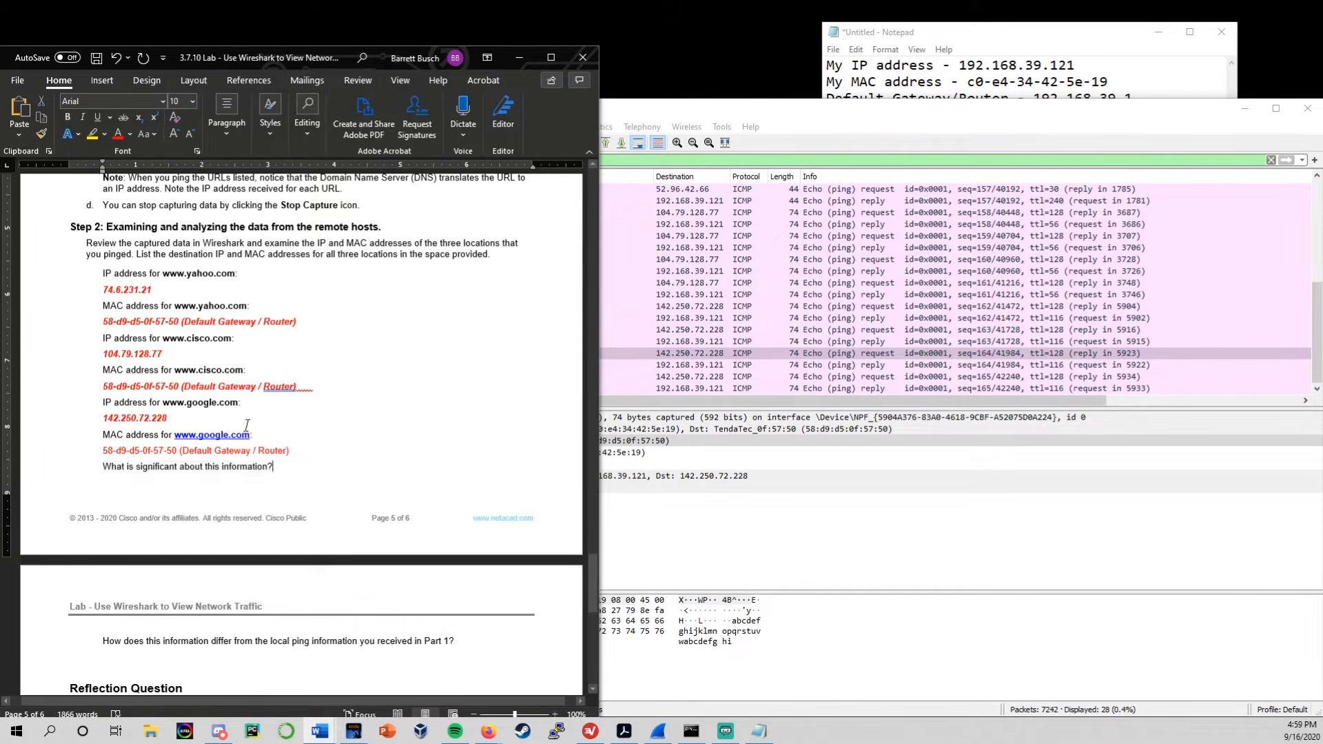
left_click_drag(191, 418, 97, 418)
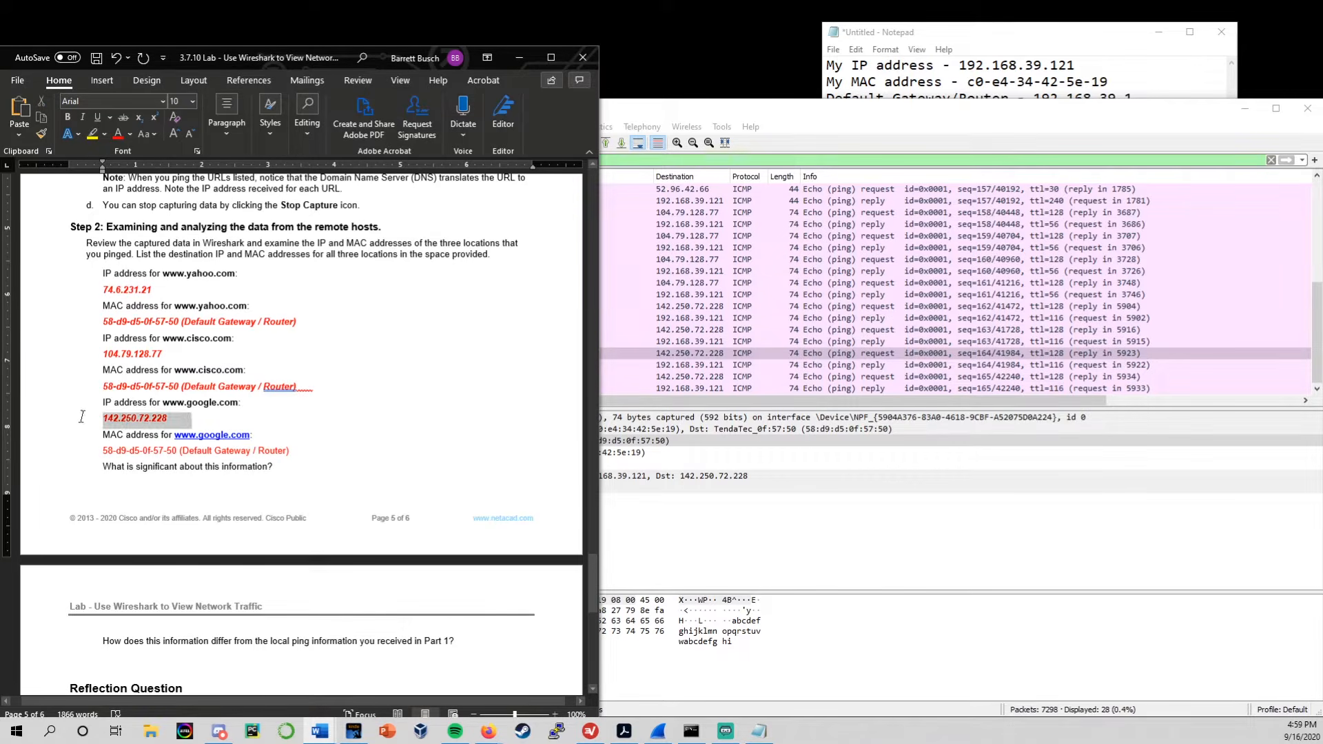
left_click_drag(178, 354, 97, 355)
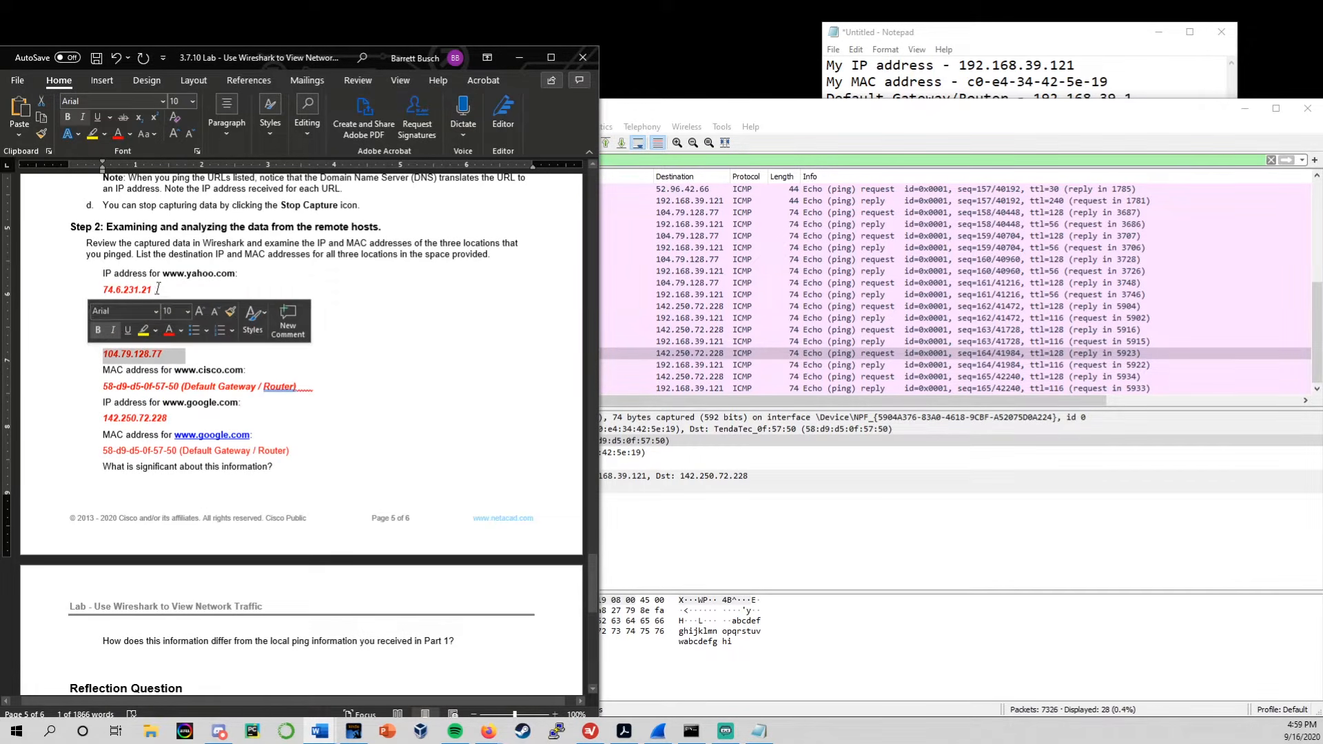
left_click_drag(159, 290, 81, 295)
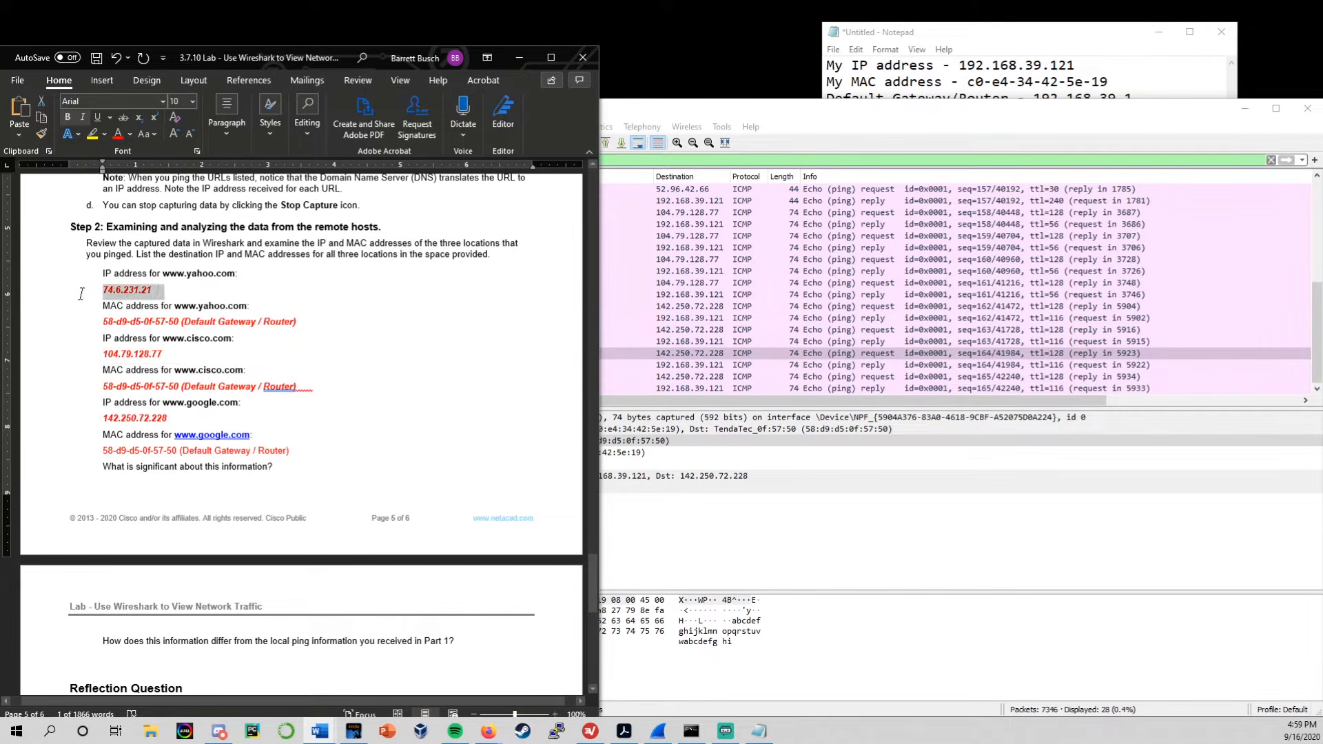
left_click(244, 421)
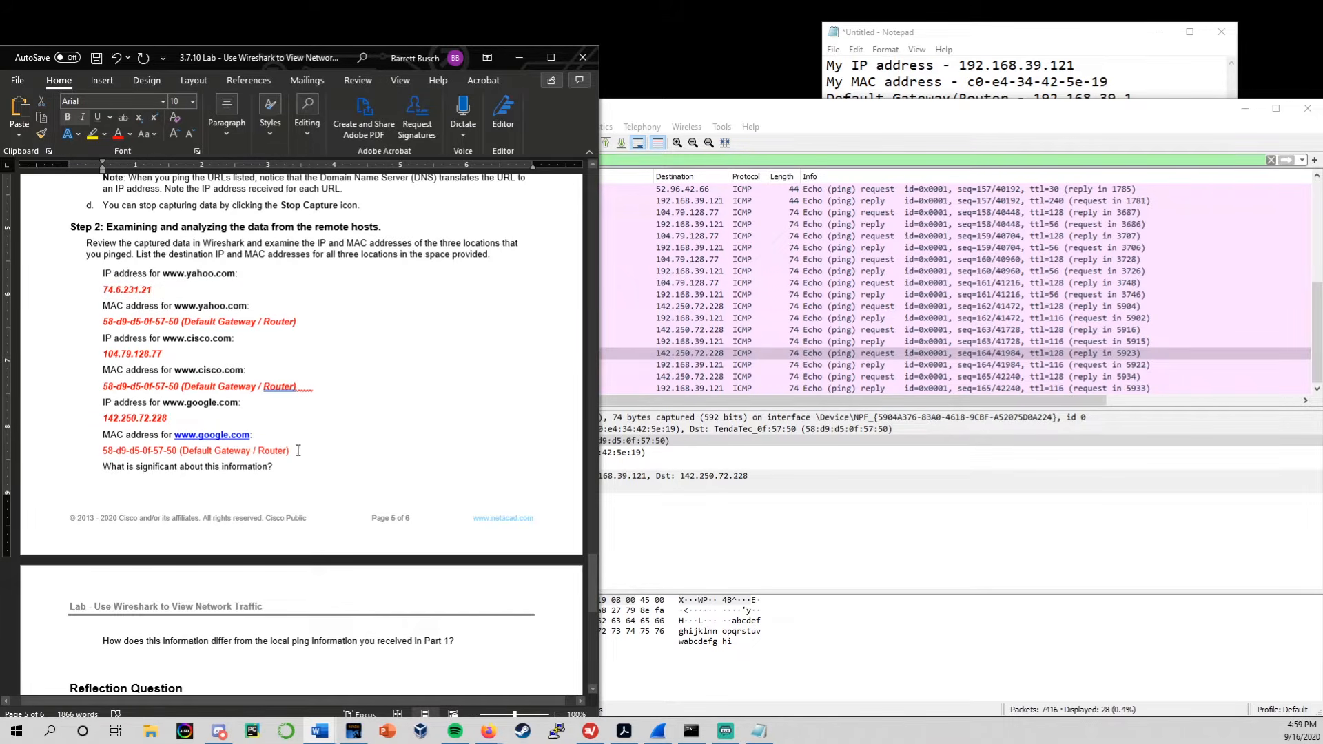
left_click_drag(298, 450, 101, 451)
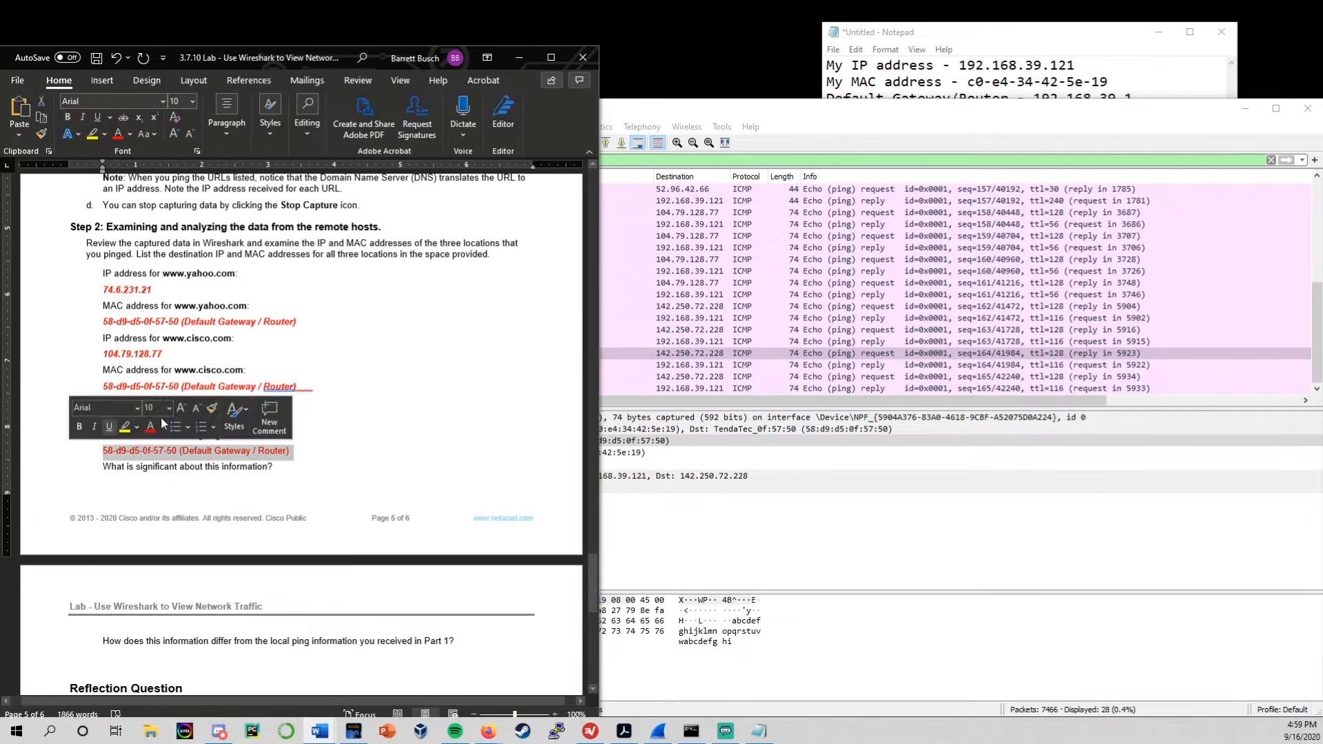
left_click_drag(337, 386, 101, 388)
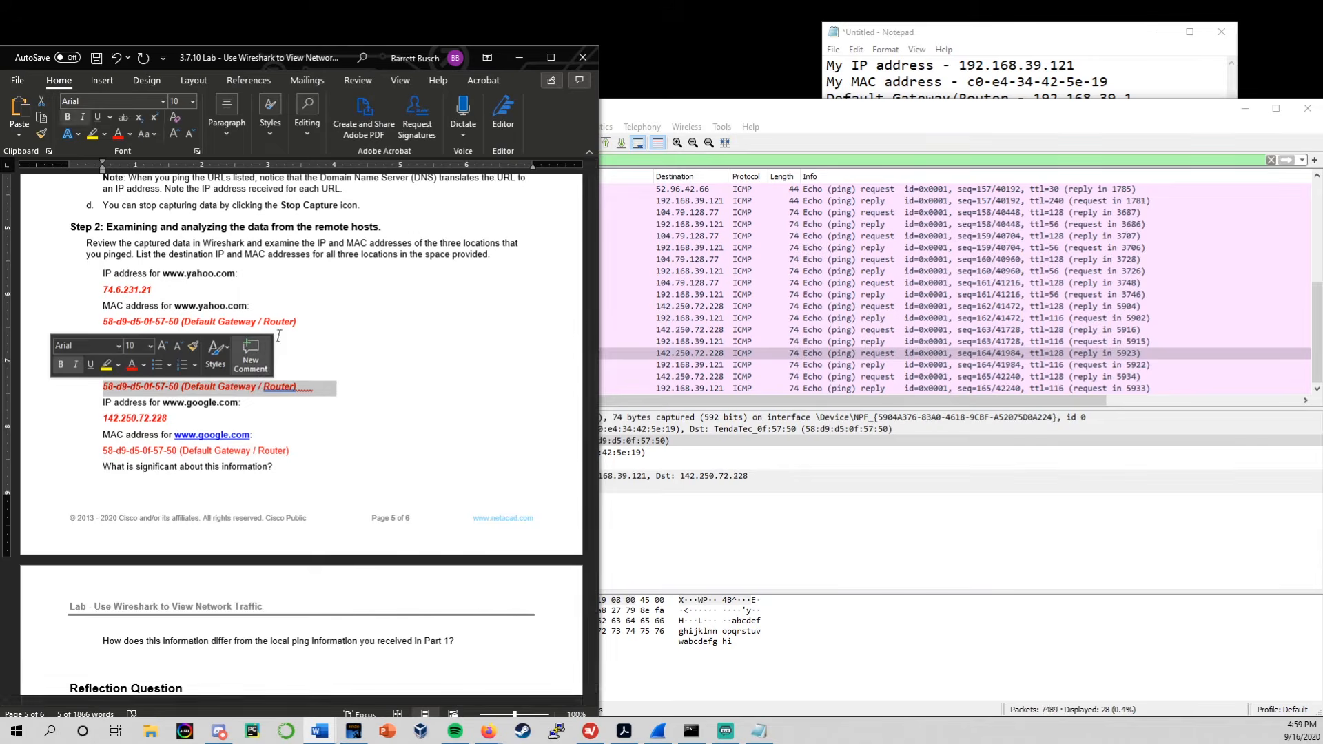
left_click(303, 320)
left_click_drag(304, 319, 49, 337)
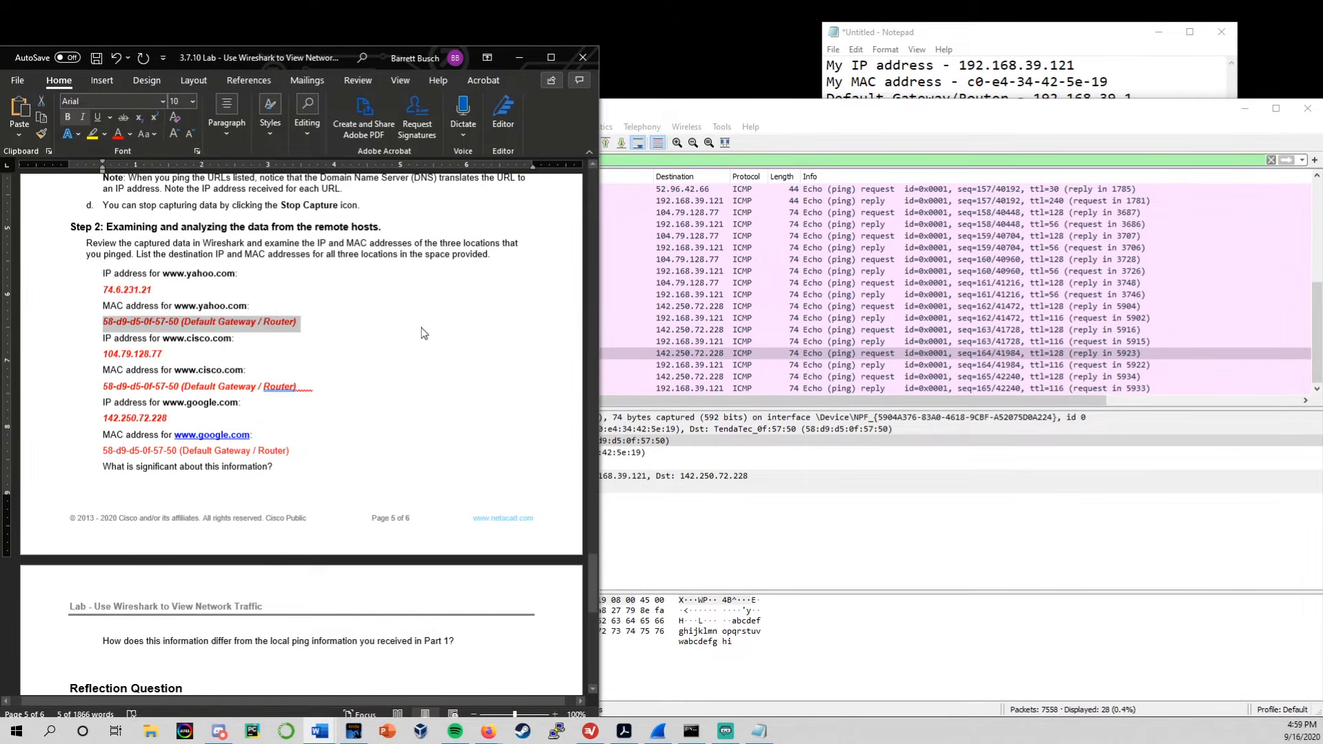
left_click(319, 322)
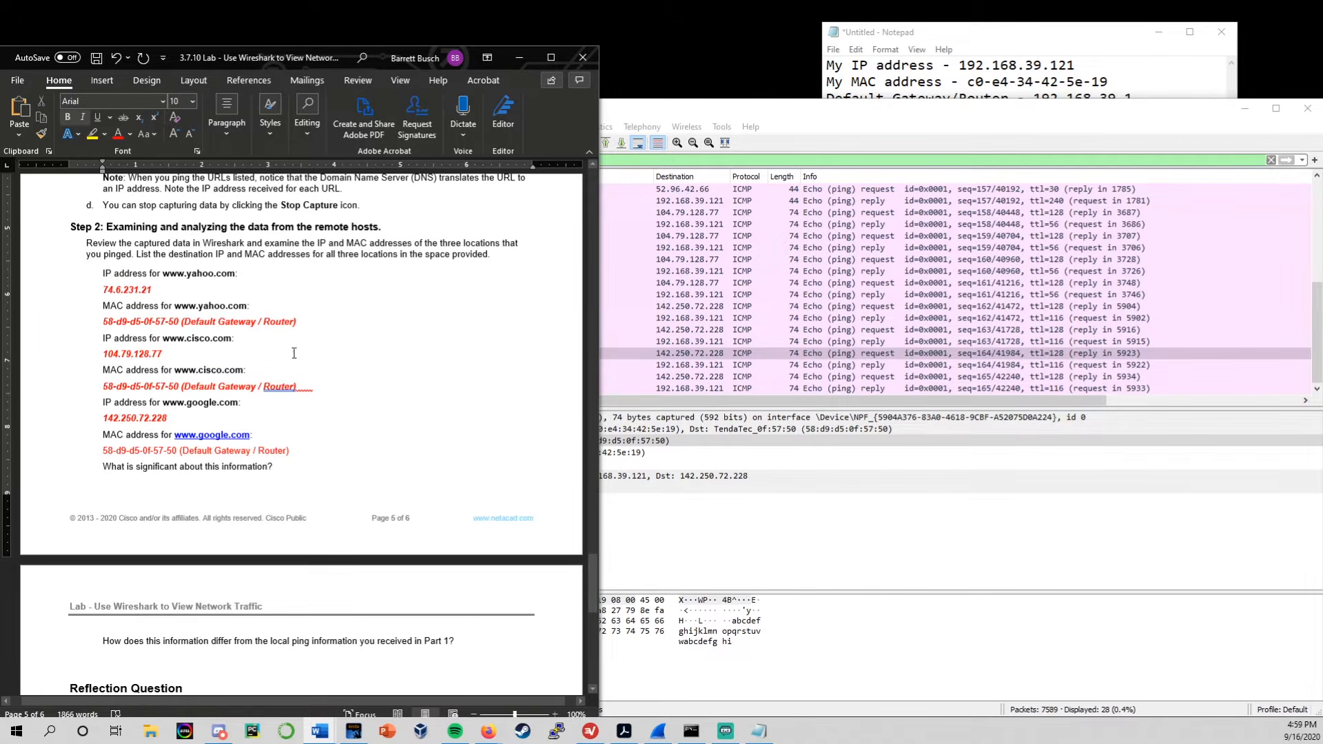
Read the question on how the remote ping information differs from the local pings in Part 1, alongside the question on its significance.
scroll(293, 450, "down", 2)
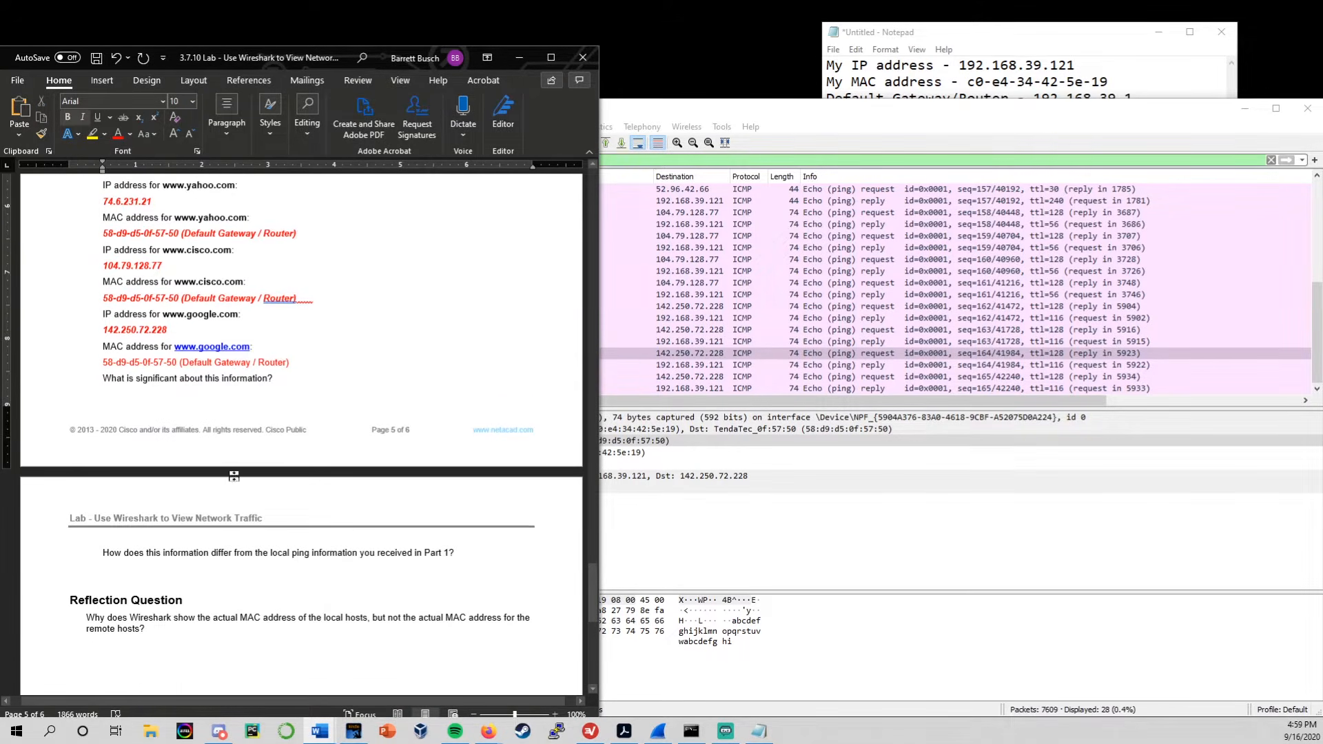
scroll(297, 454, "down", 2)
left_click_drag(116, 513, 471, 512)
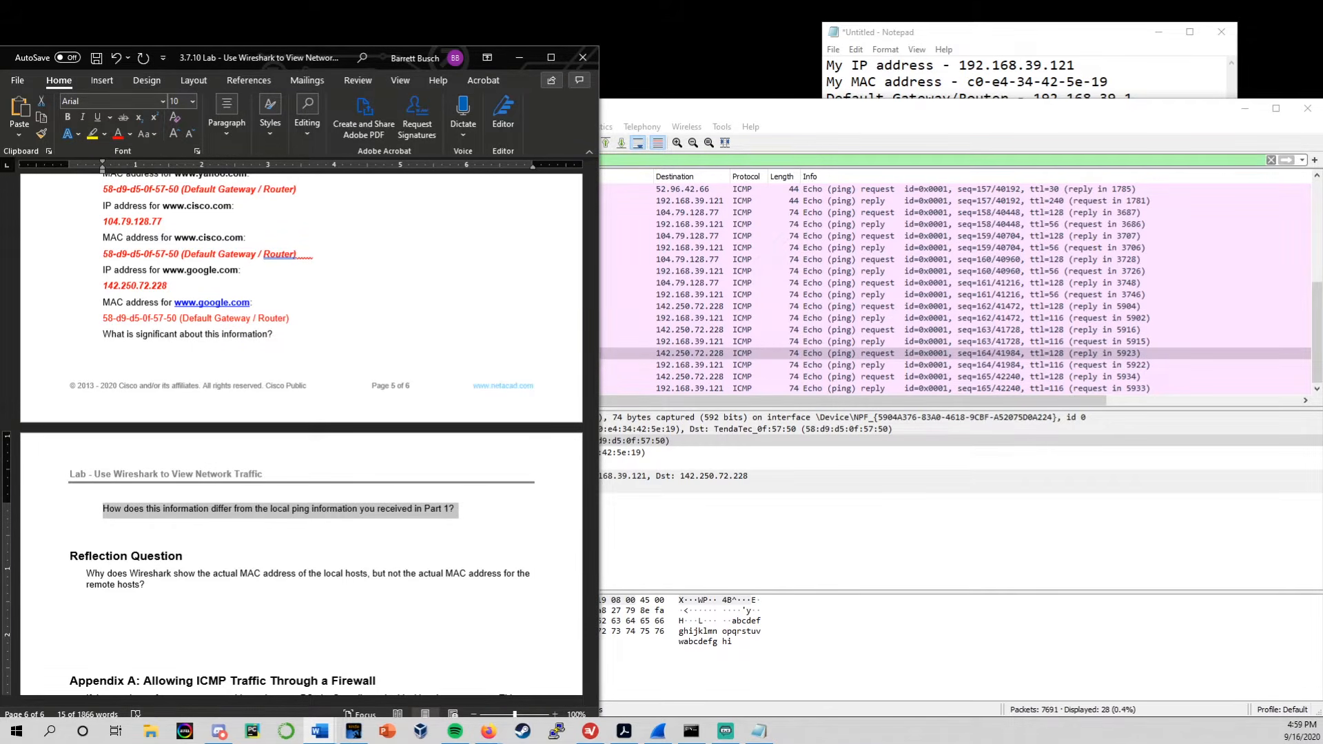
left_click(135, 524)
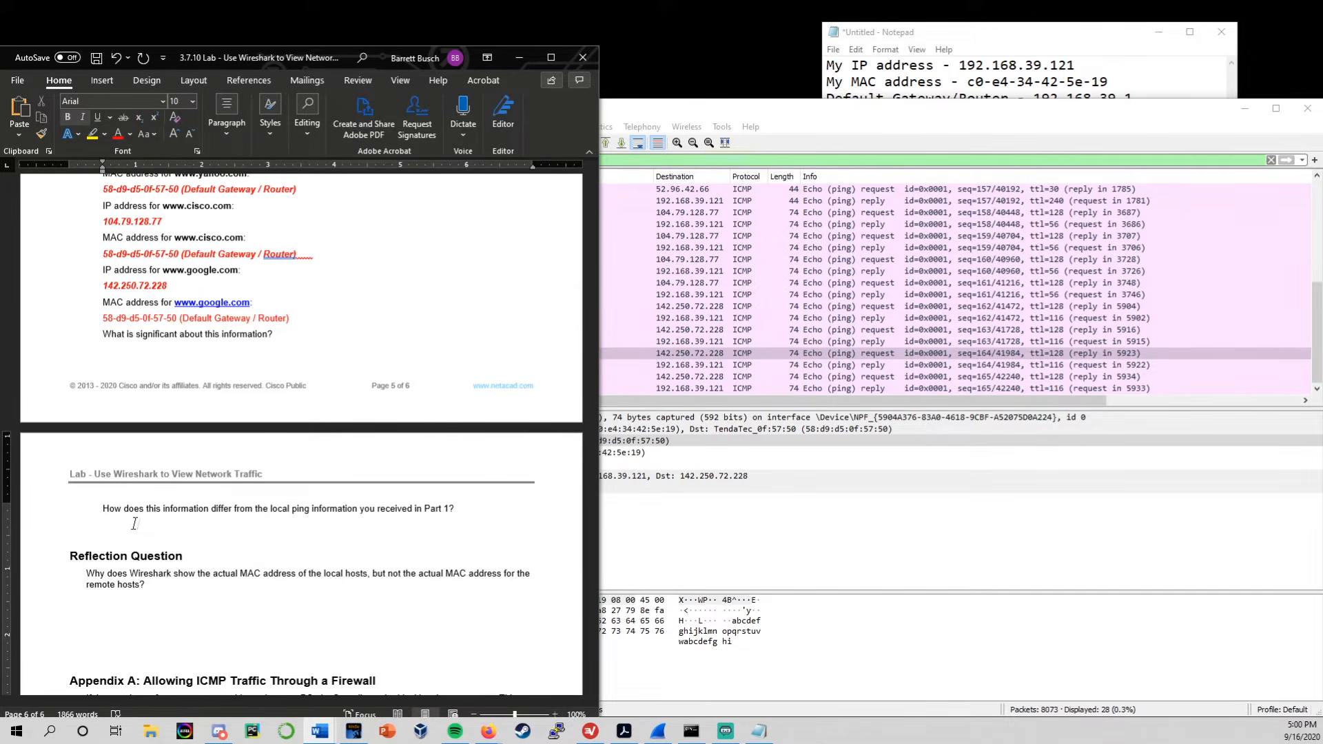
left_click(109, 524)
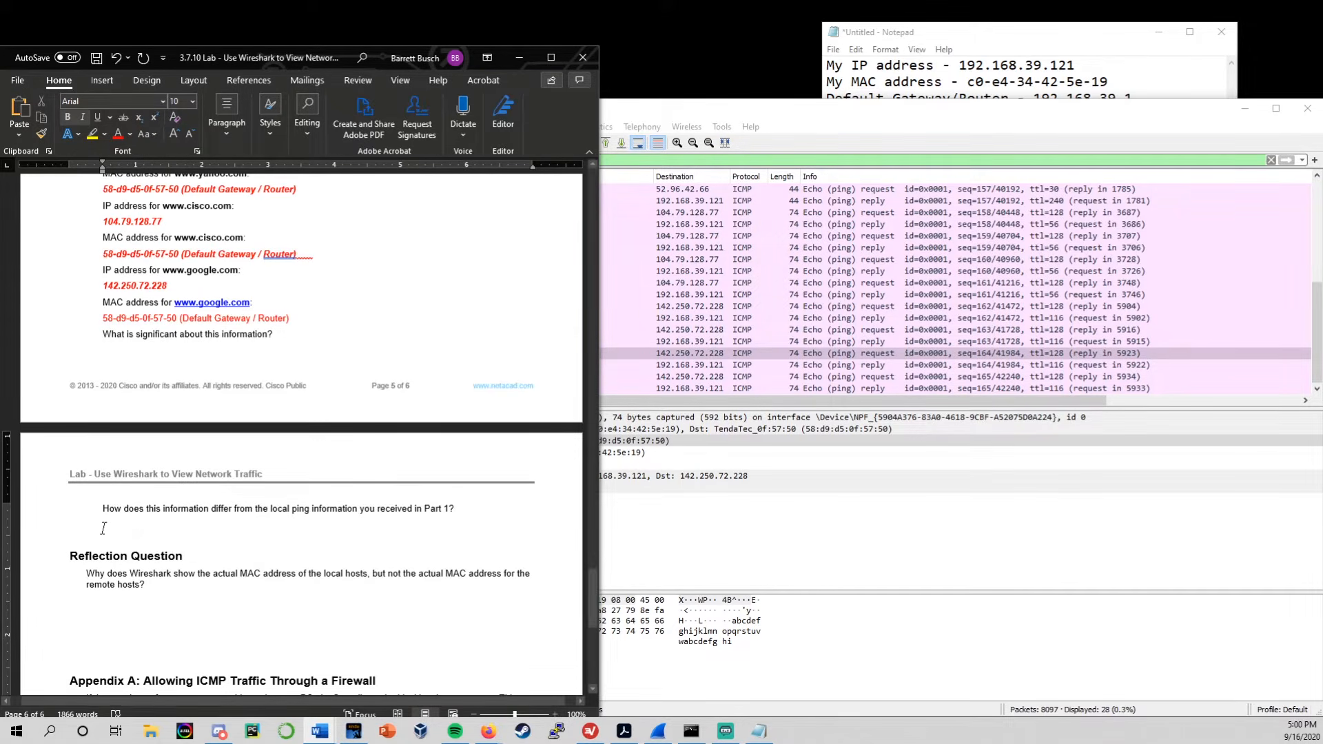
left_click_drag(456, 510, 103, 510)
left_click_drag(285, 321, 93, 344)
double_click(119, 335)
left_click(271, 334)
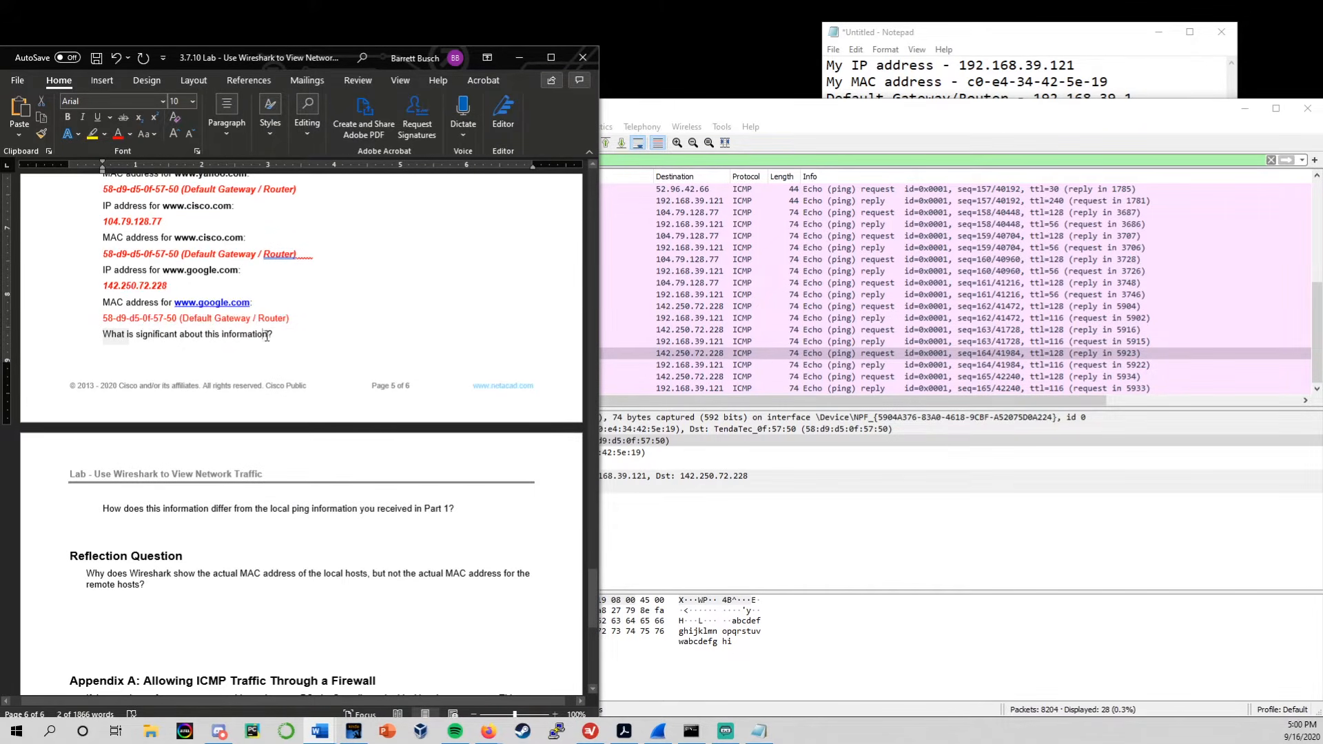
Examine the Reflection Question on local versus remote MAC addresses against the Wireshark capture, and reread the two preceding worksheet questions.
scroll(291, 529, "down", 4)
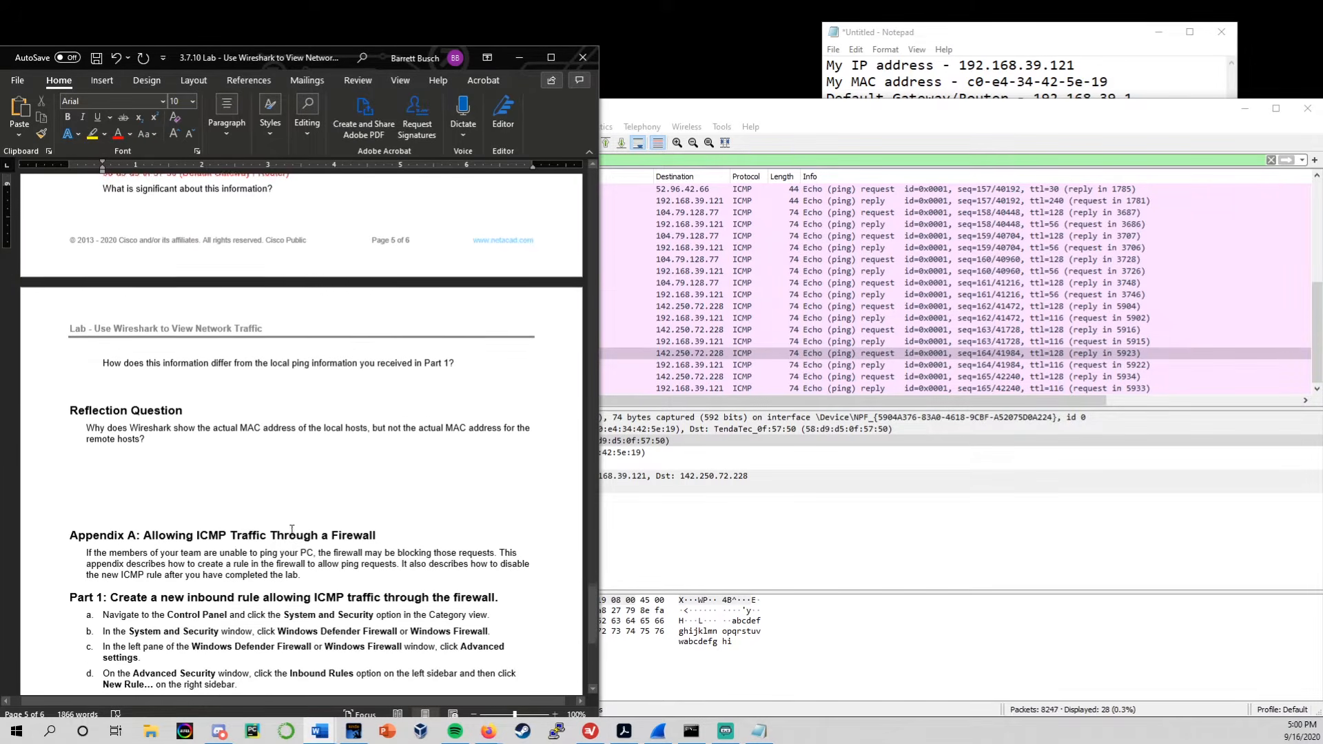
left_click(842, 577)
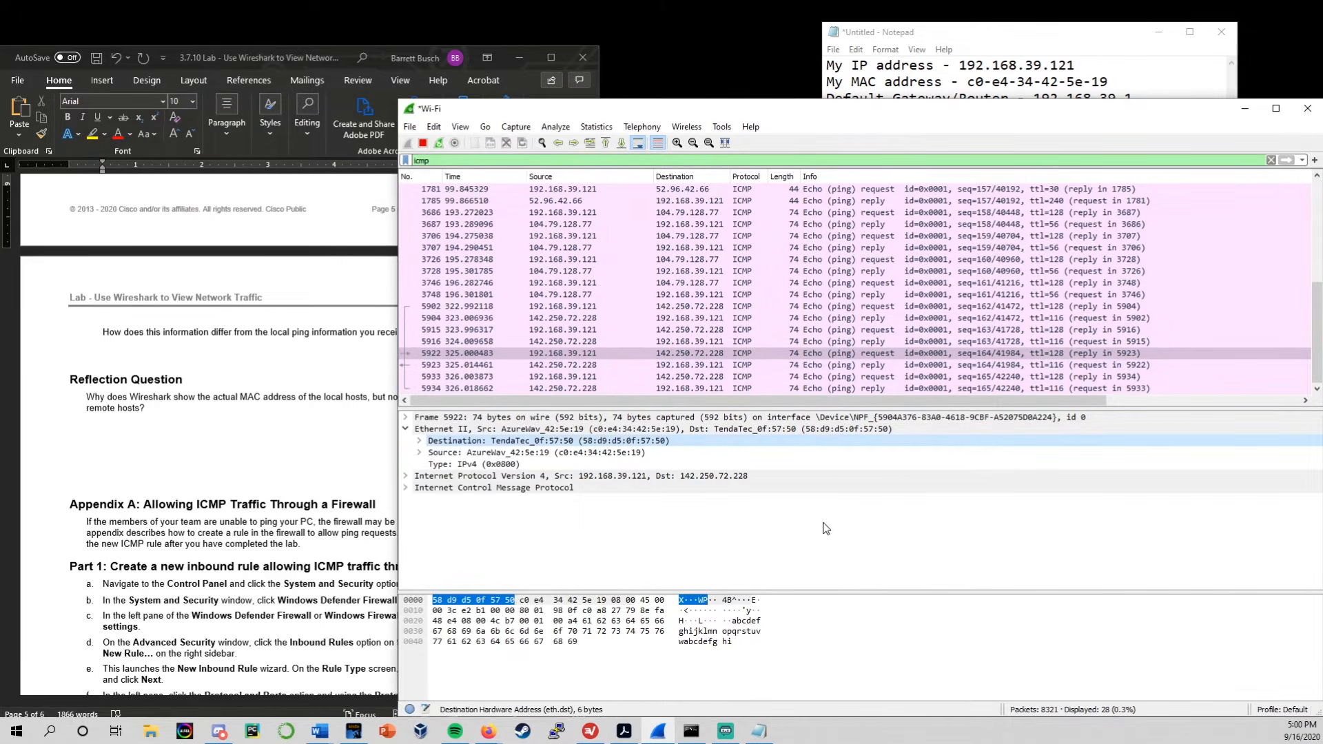
left_click(239, 445)
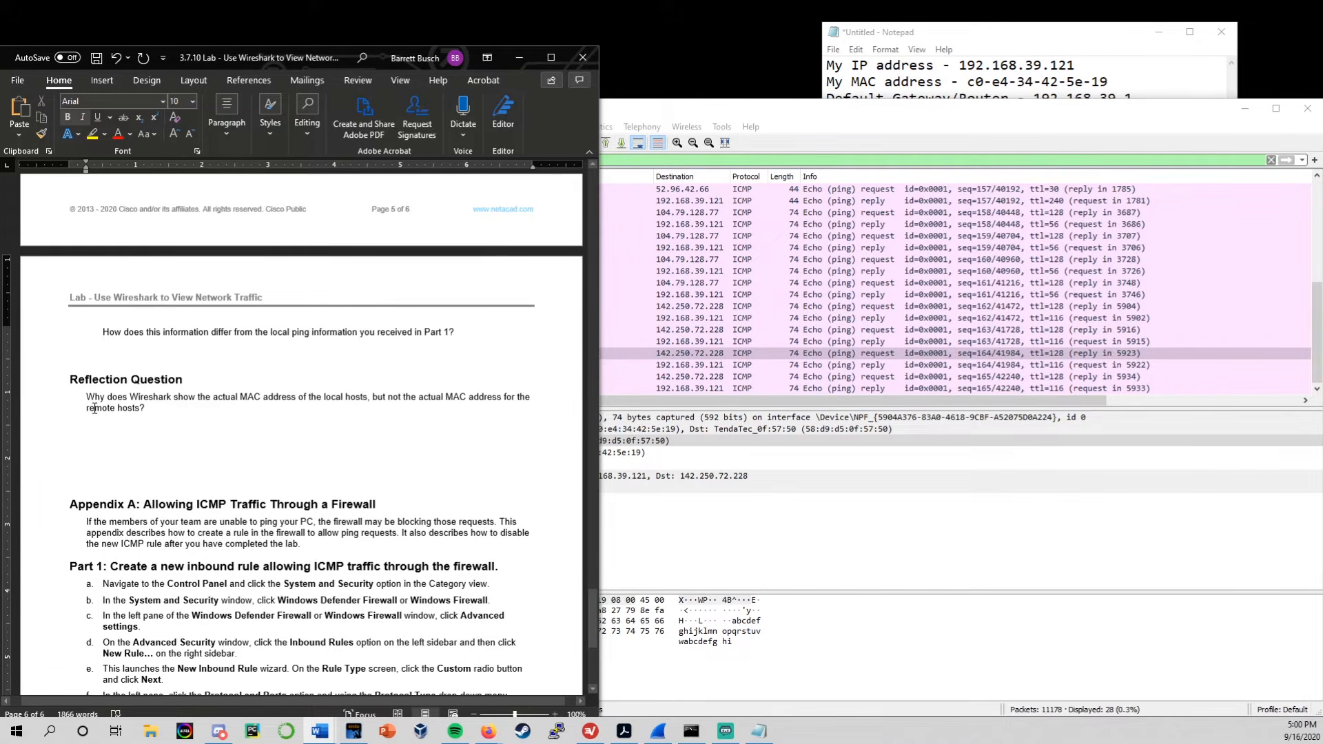
mouse_move(87, 396)
left_mouse_down()
mouse_move(264, 397)
mouse_move(95, 396)
left_mouse_up()
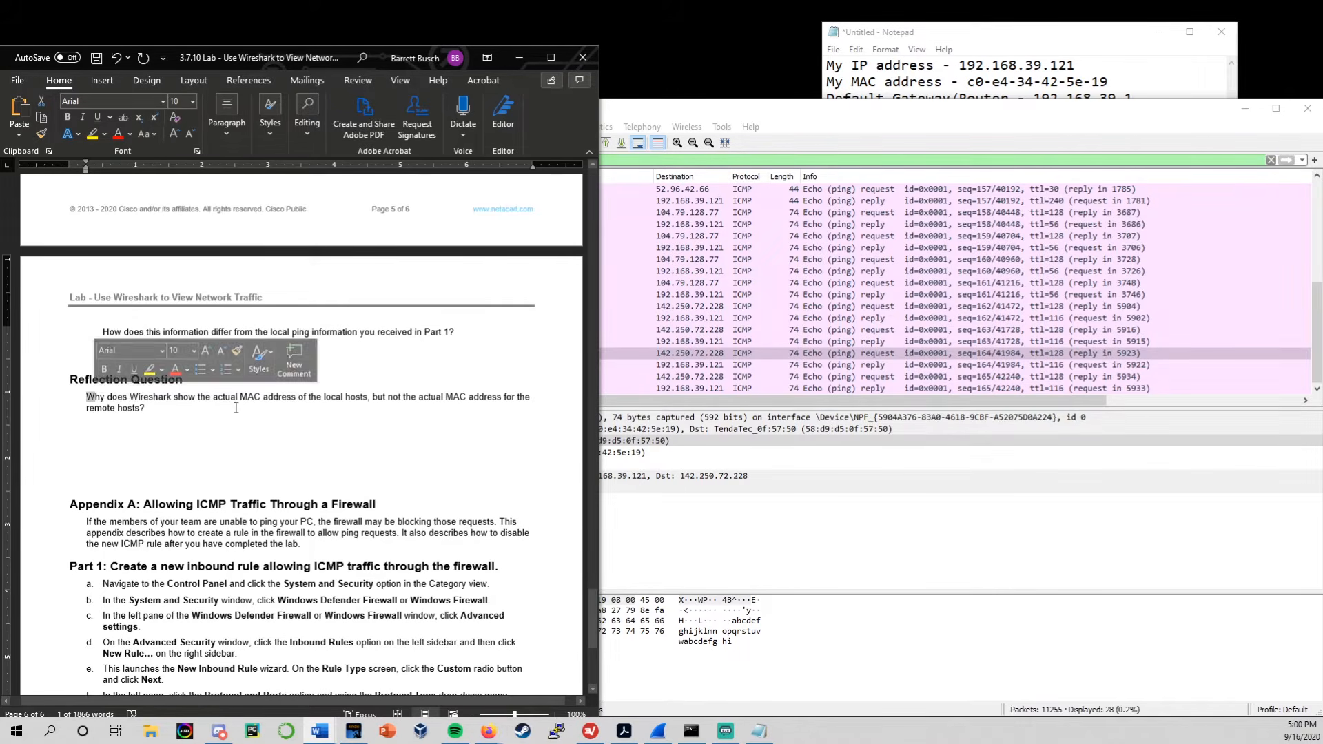
left_click(260, 405)
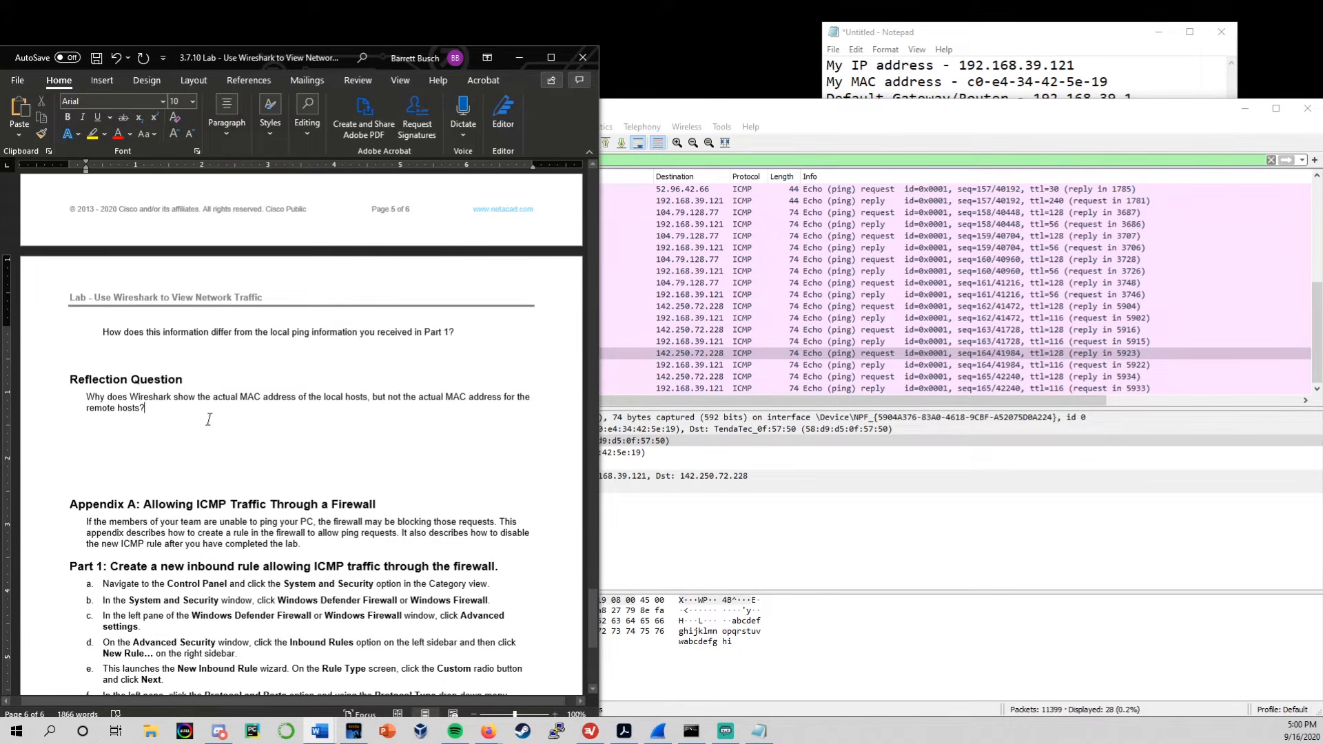
scroll(254, 477, "up", 3)
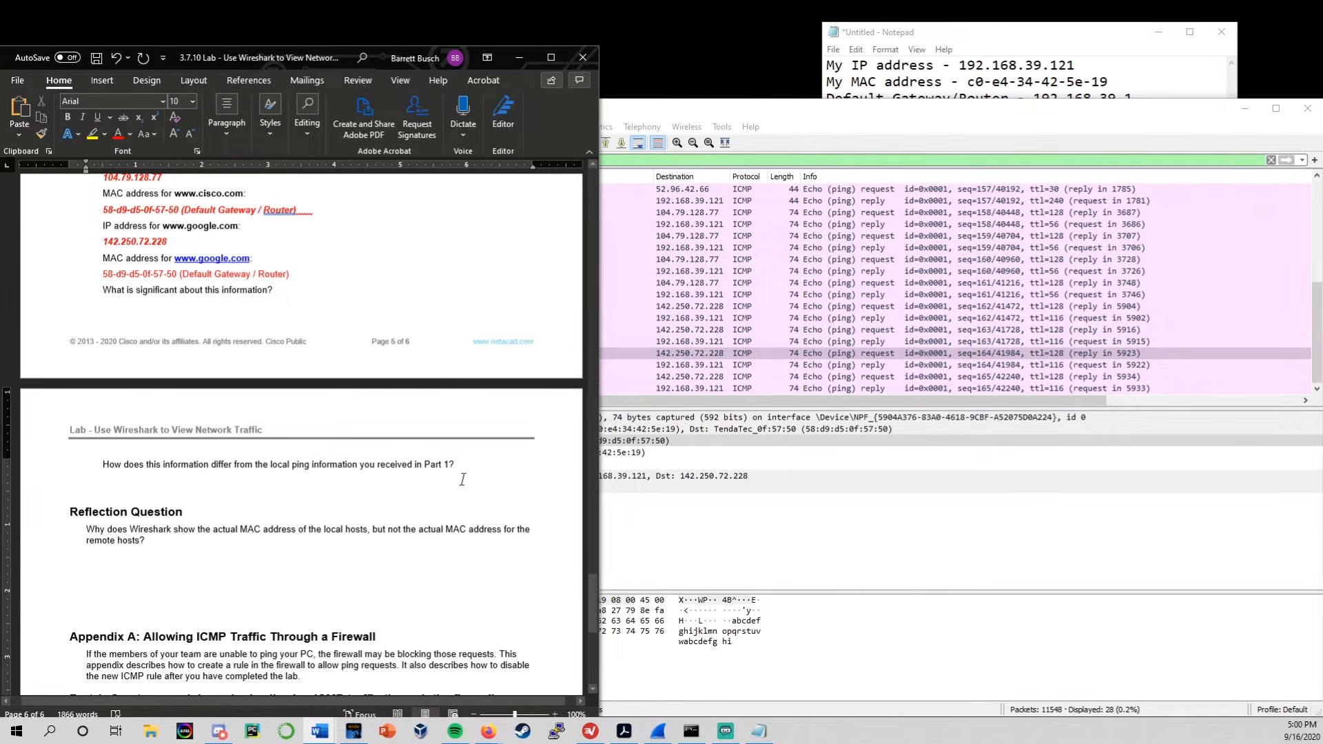
left_click_drag(454, 466, 77, 458)
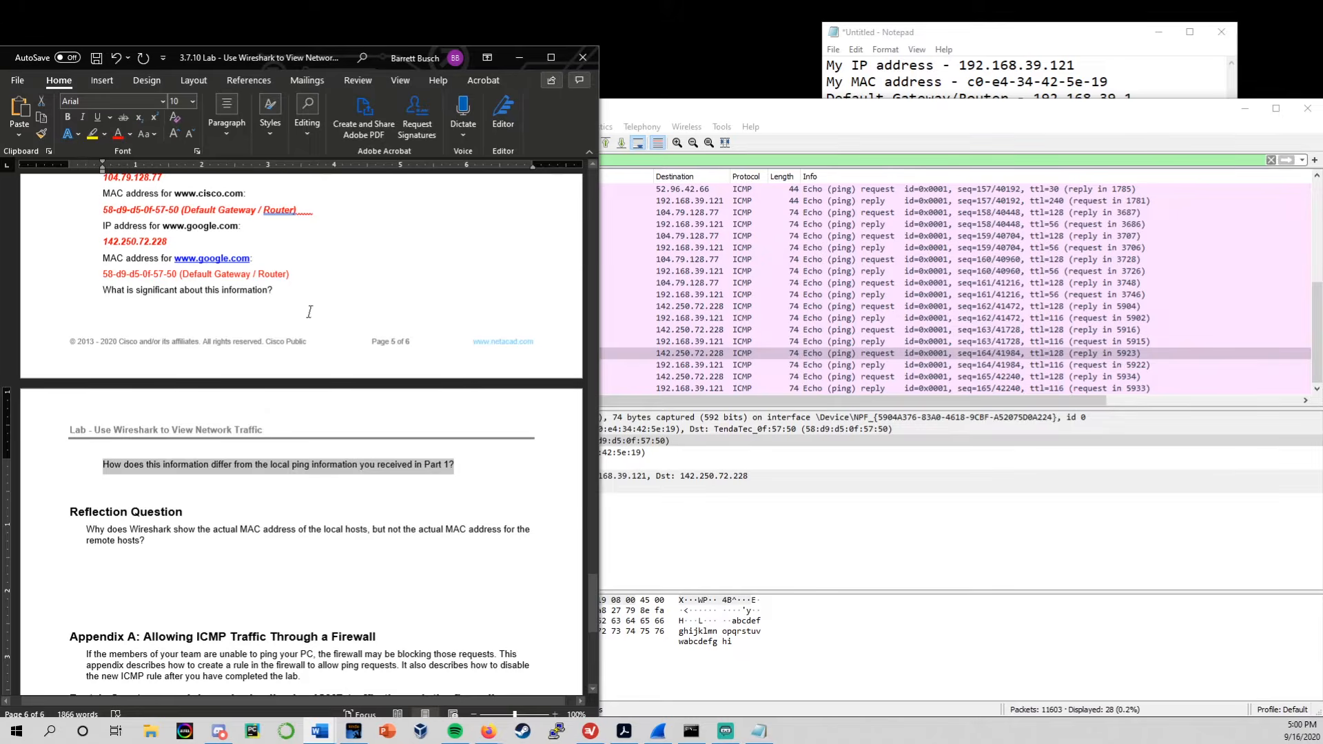
left_click_drag(306, 290, 78, 285)
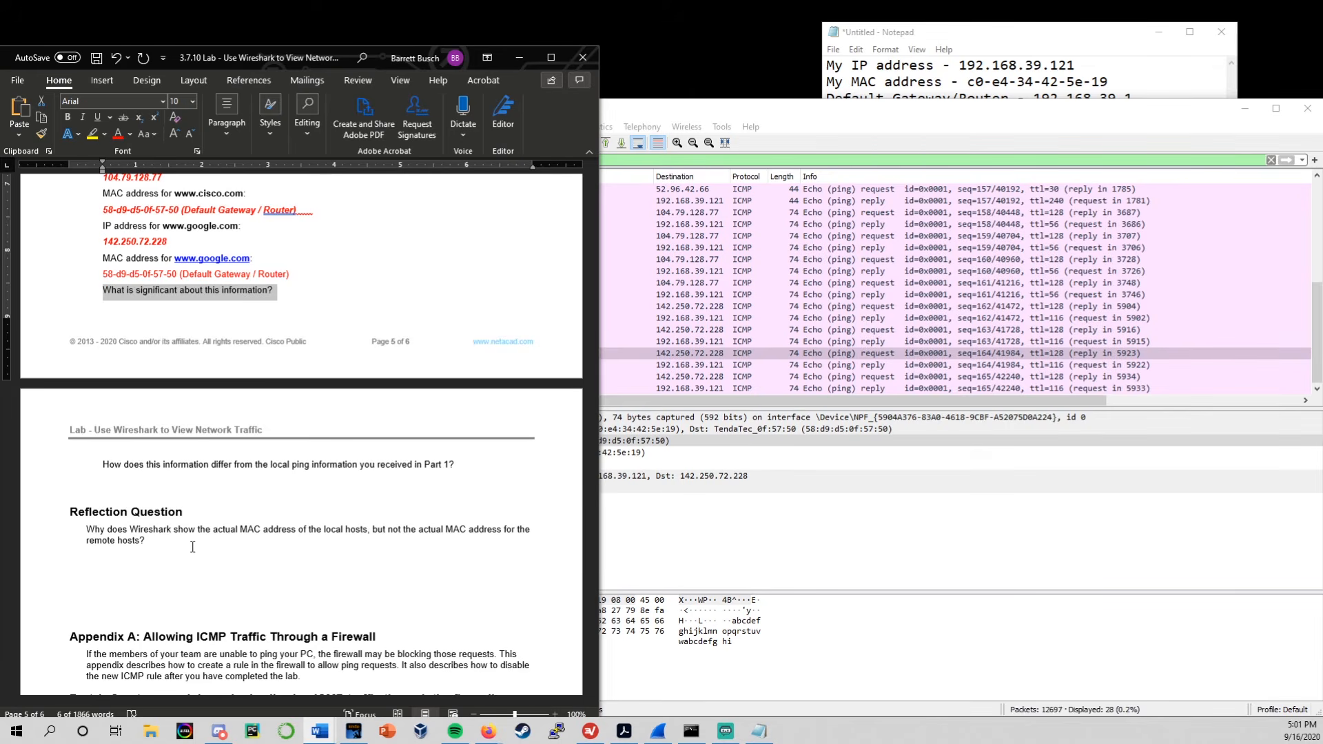
left_click(159, 584)
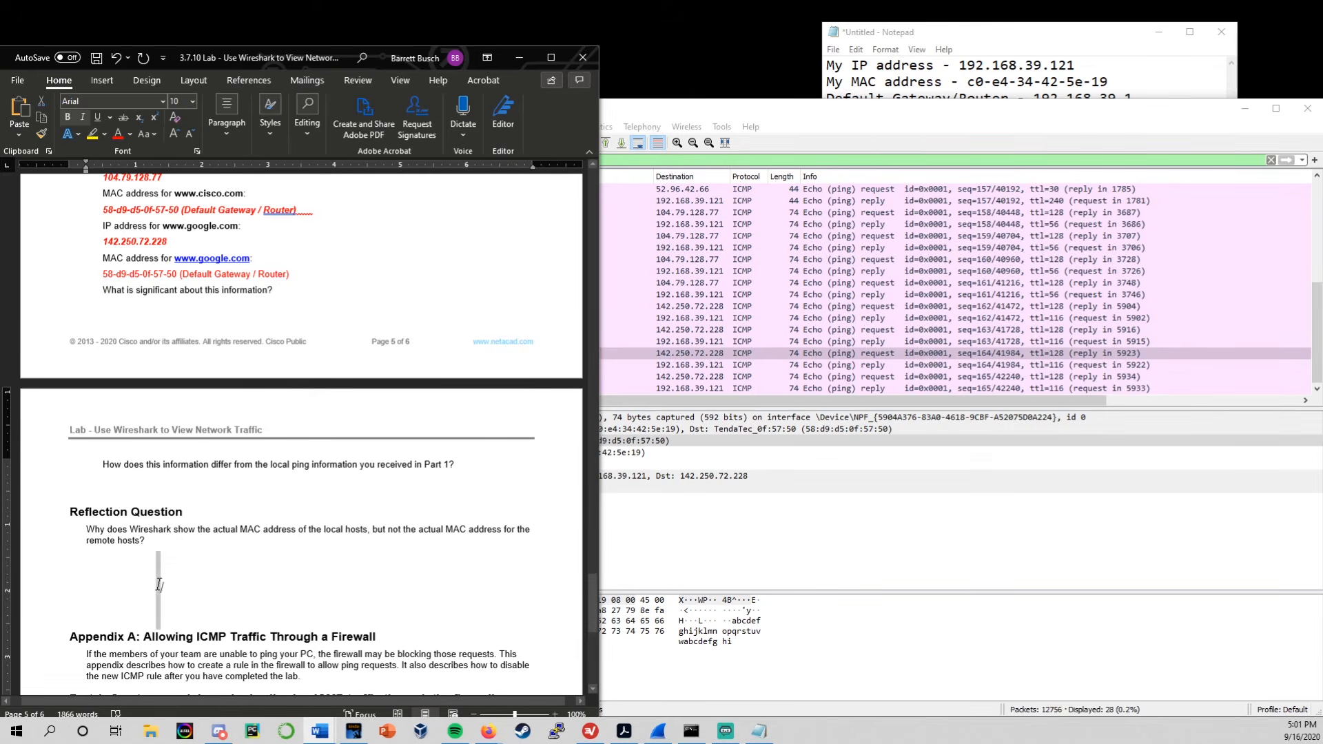
left_click(48, 518)
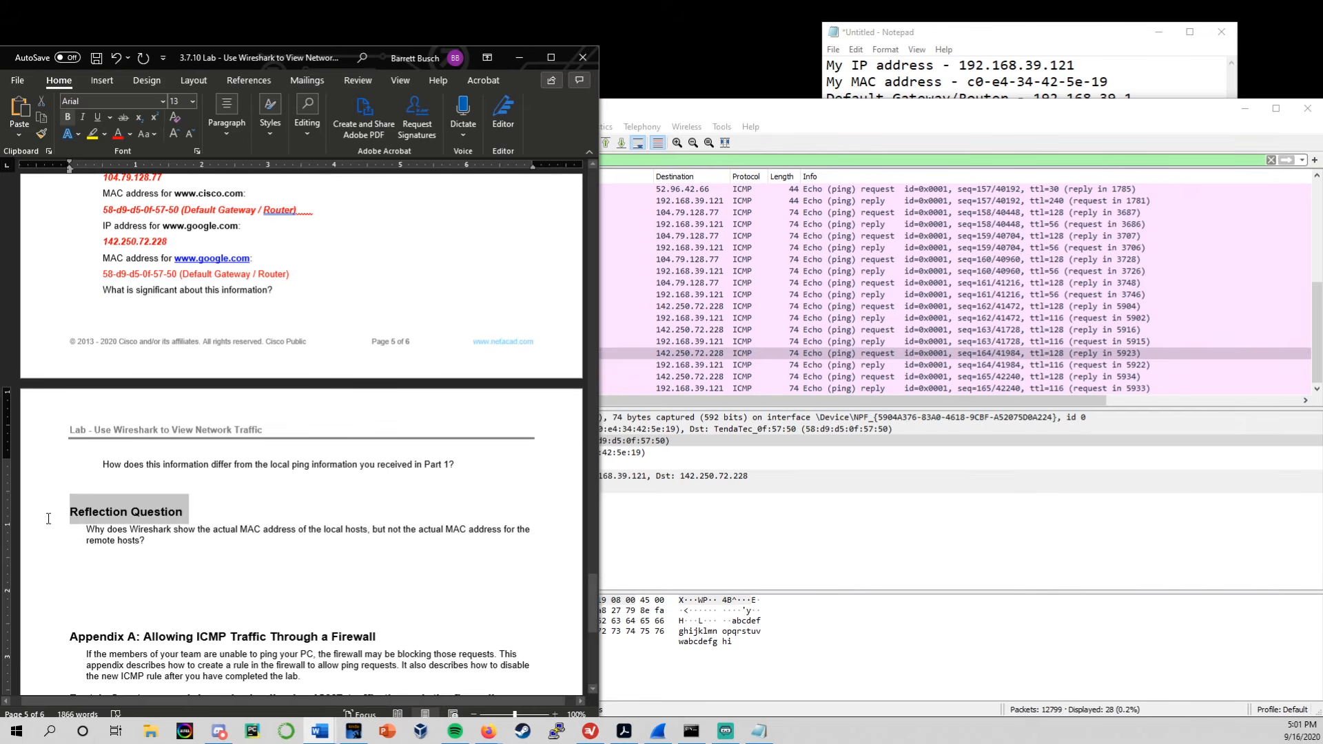
left_click(265, 598)
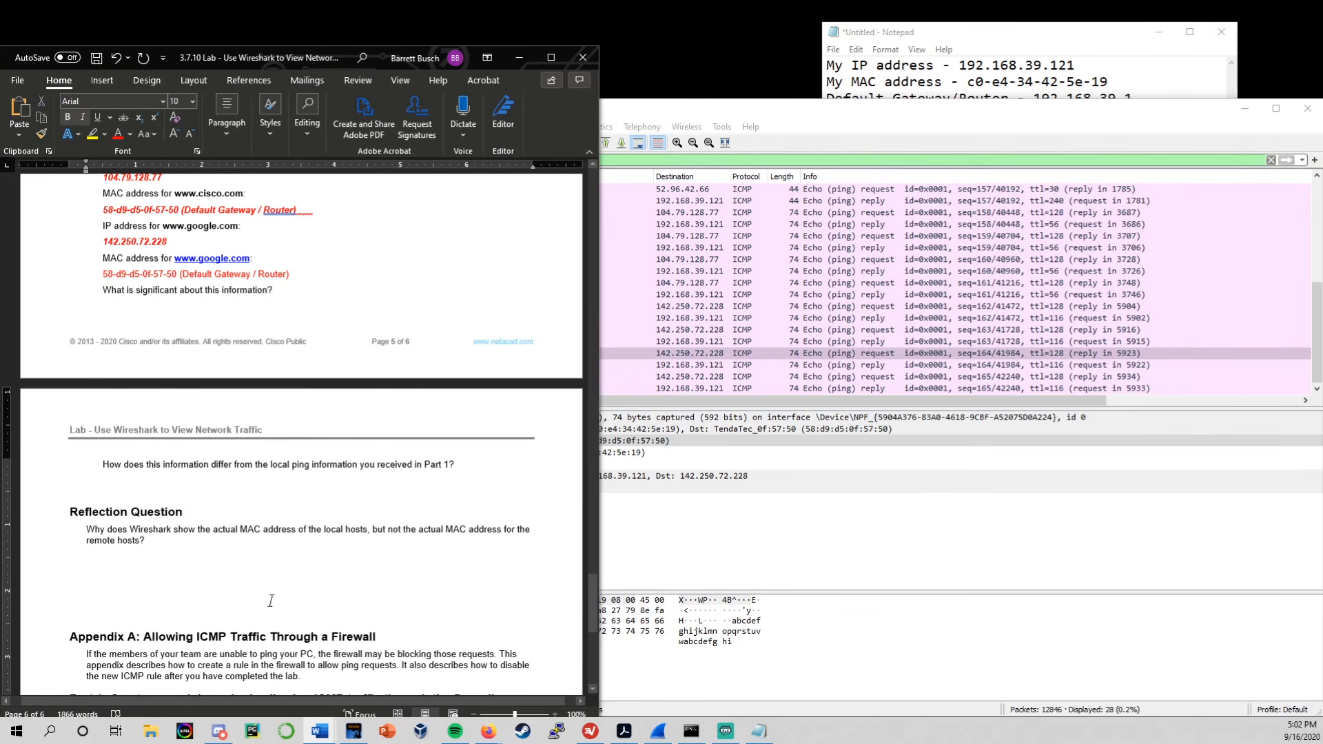
Return to the worksheet's first page and examine the Topology diagram with the default gateway router and LAN.
scroll(265, 598, "up", 15)
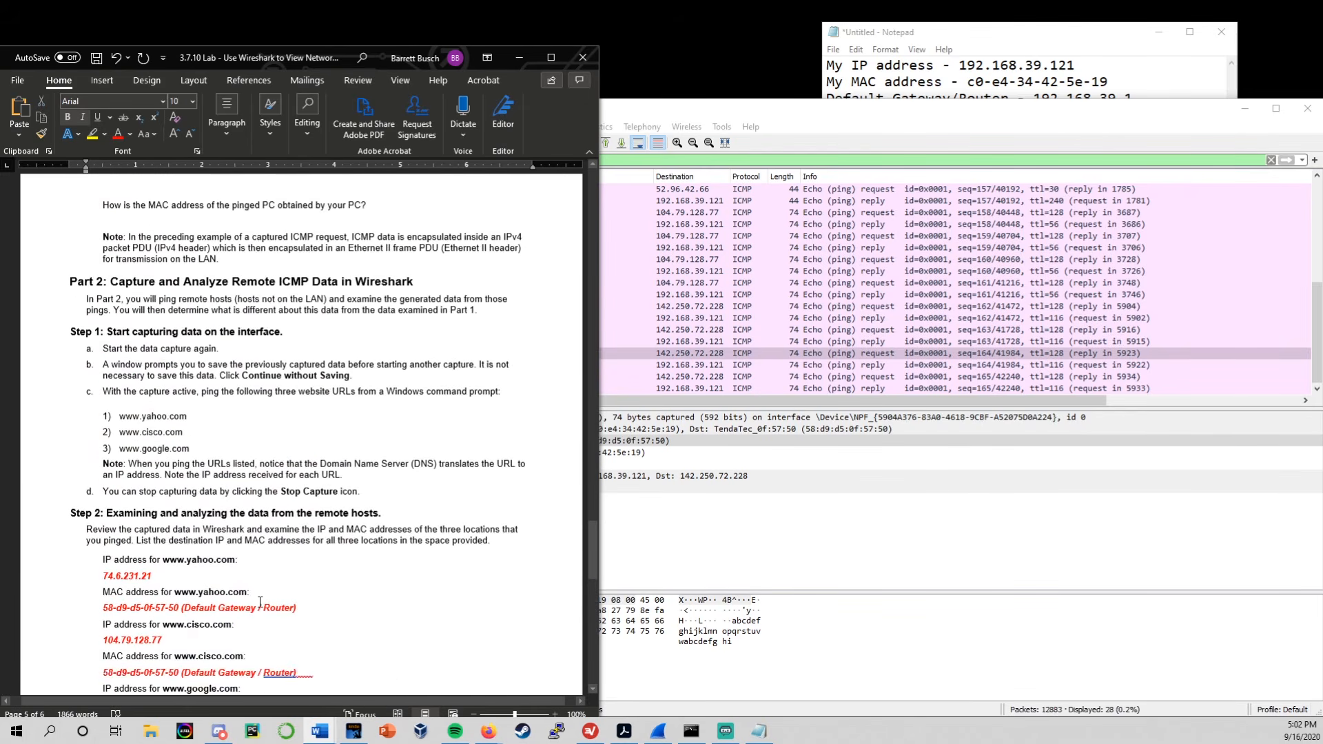
left_click_drag(593, 534, 610, 183)
scroll(405, 268, "down", 3)
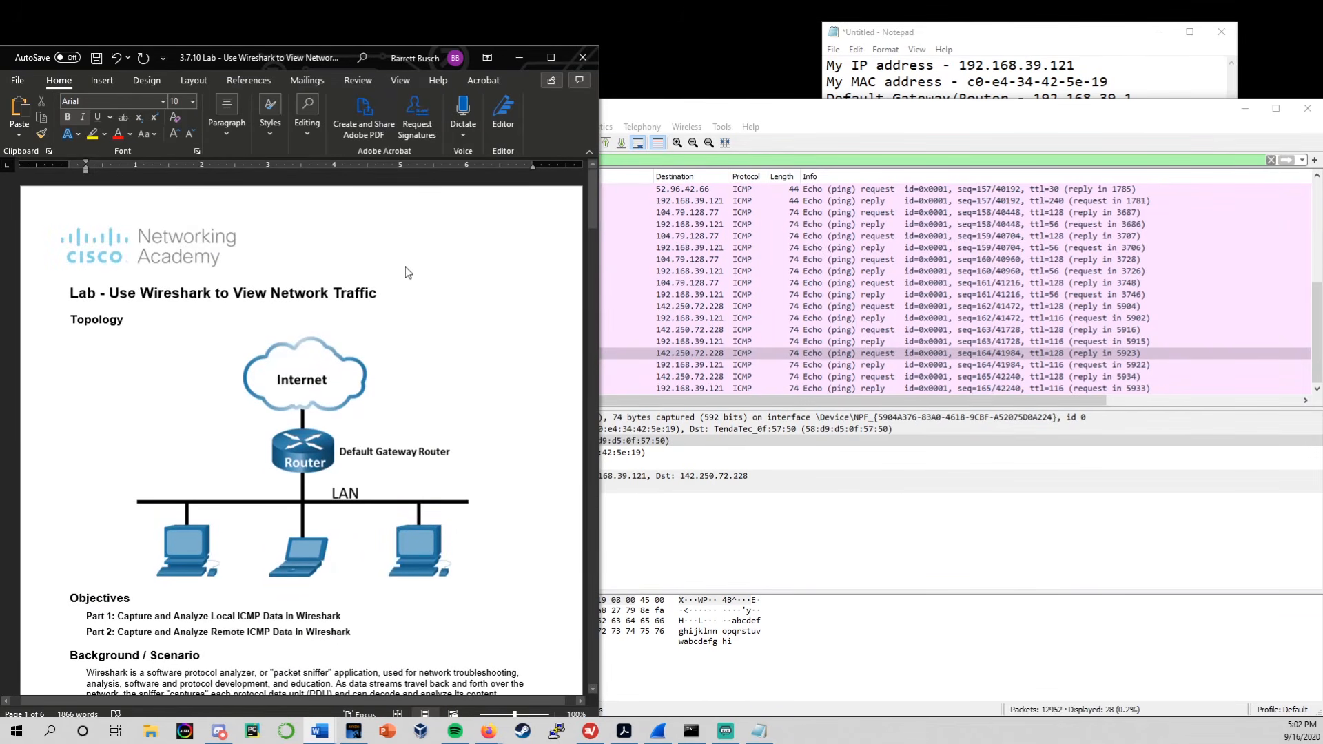
scroll(405, 273, "up", 3)
left_click(474, 524)
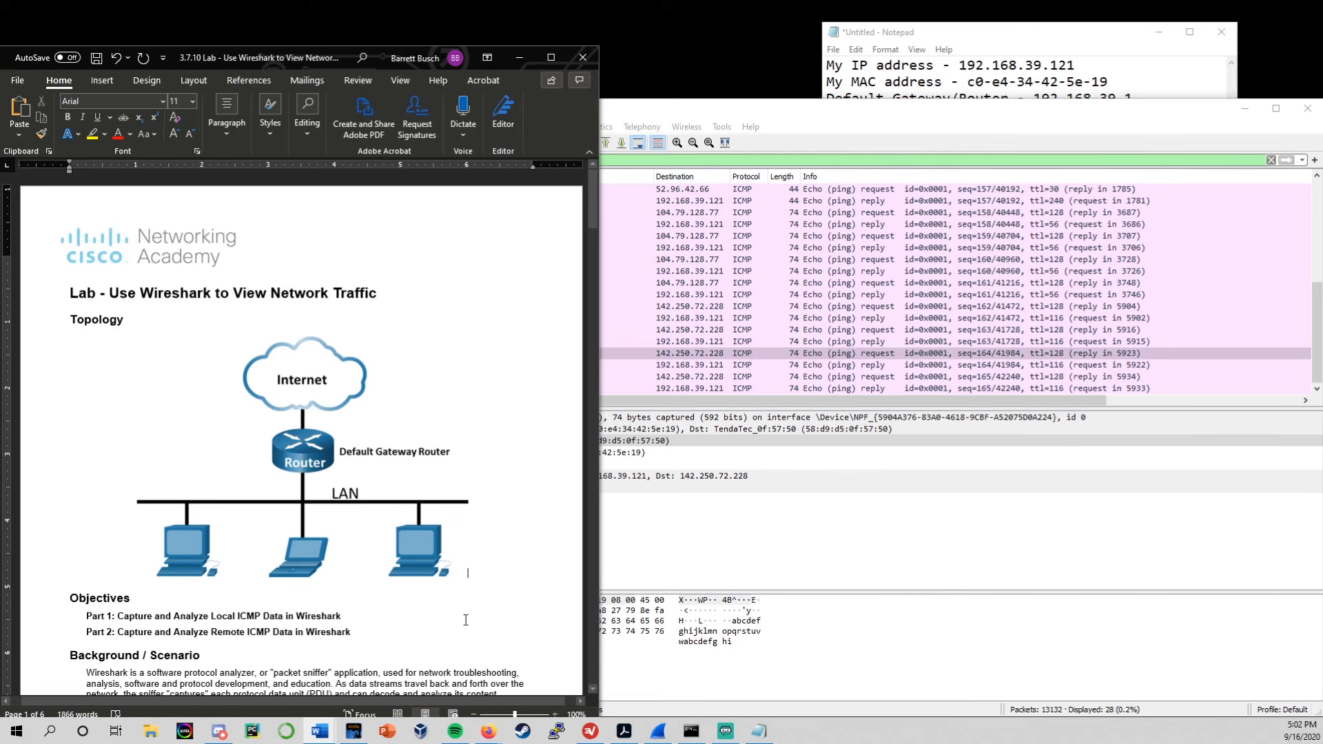